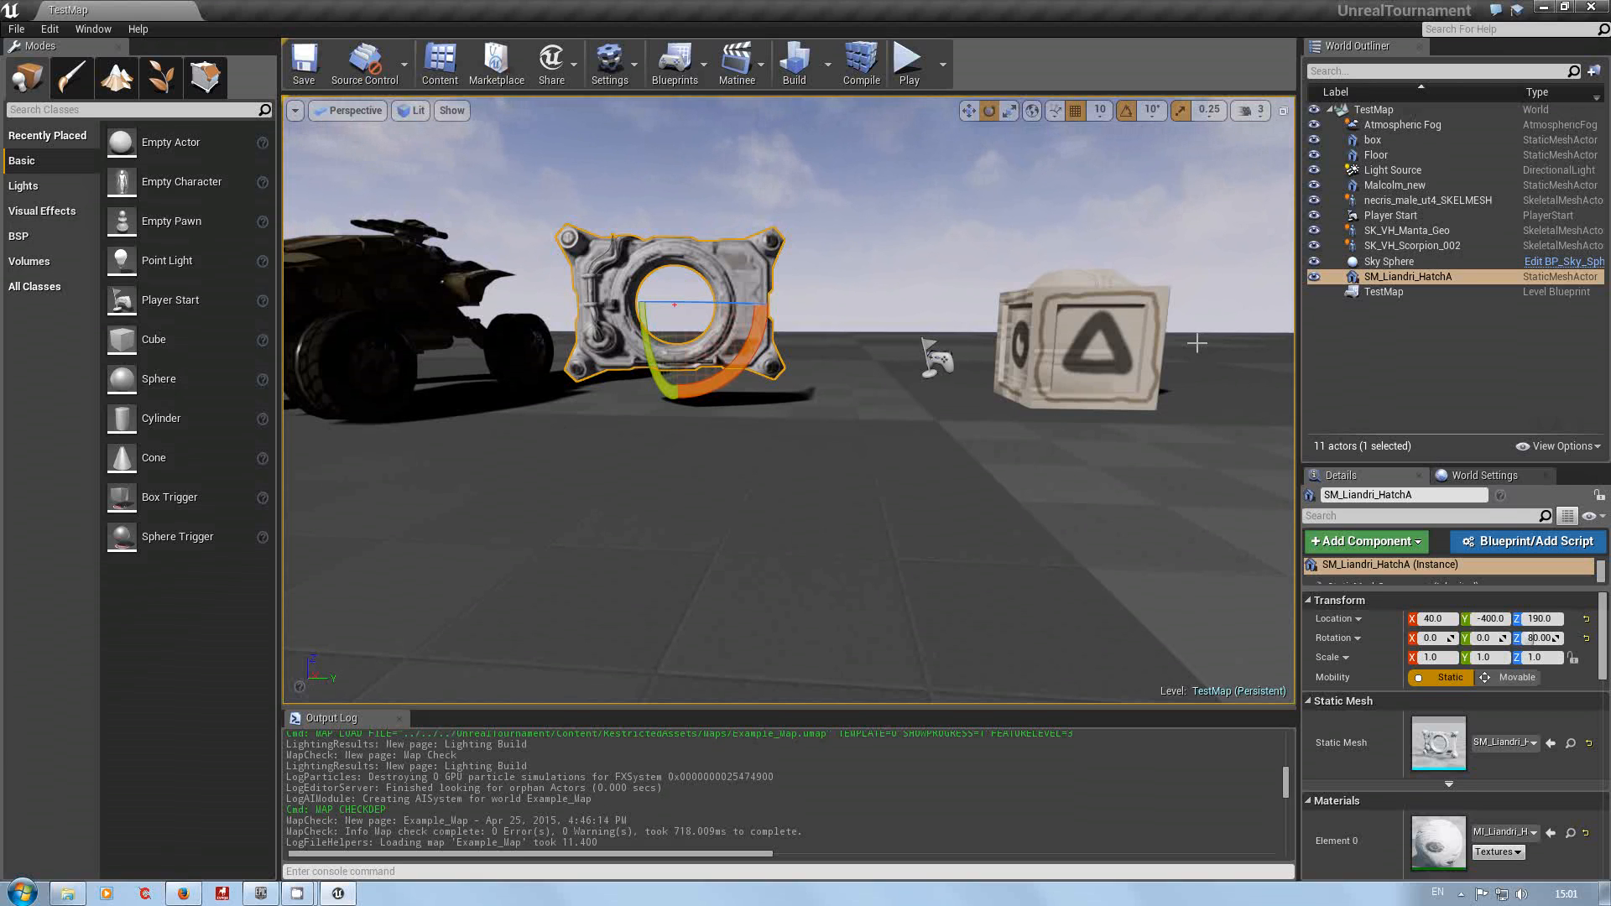
Step: Locate the box actor's mesh in the Content Browser and open the box_mask texture from the env folder
left_click(1431, 275)
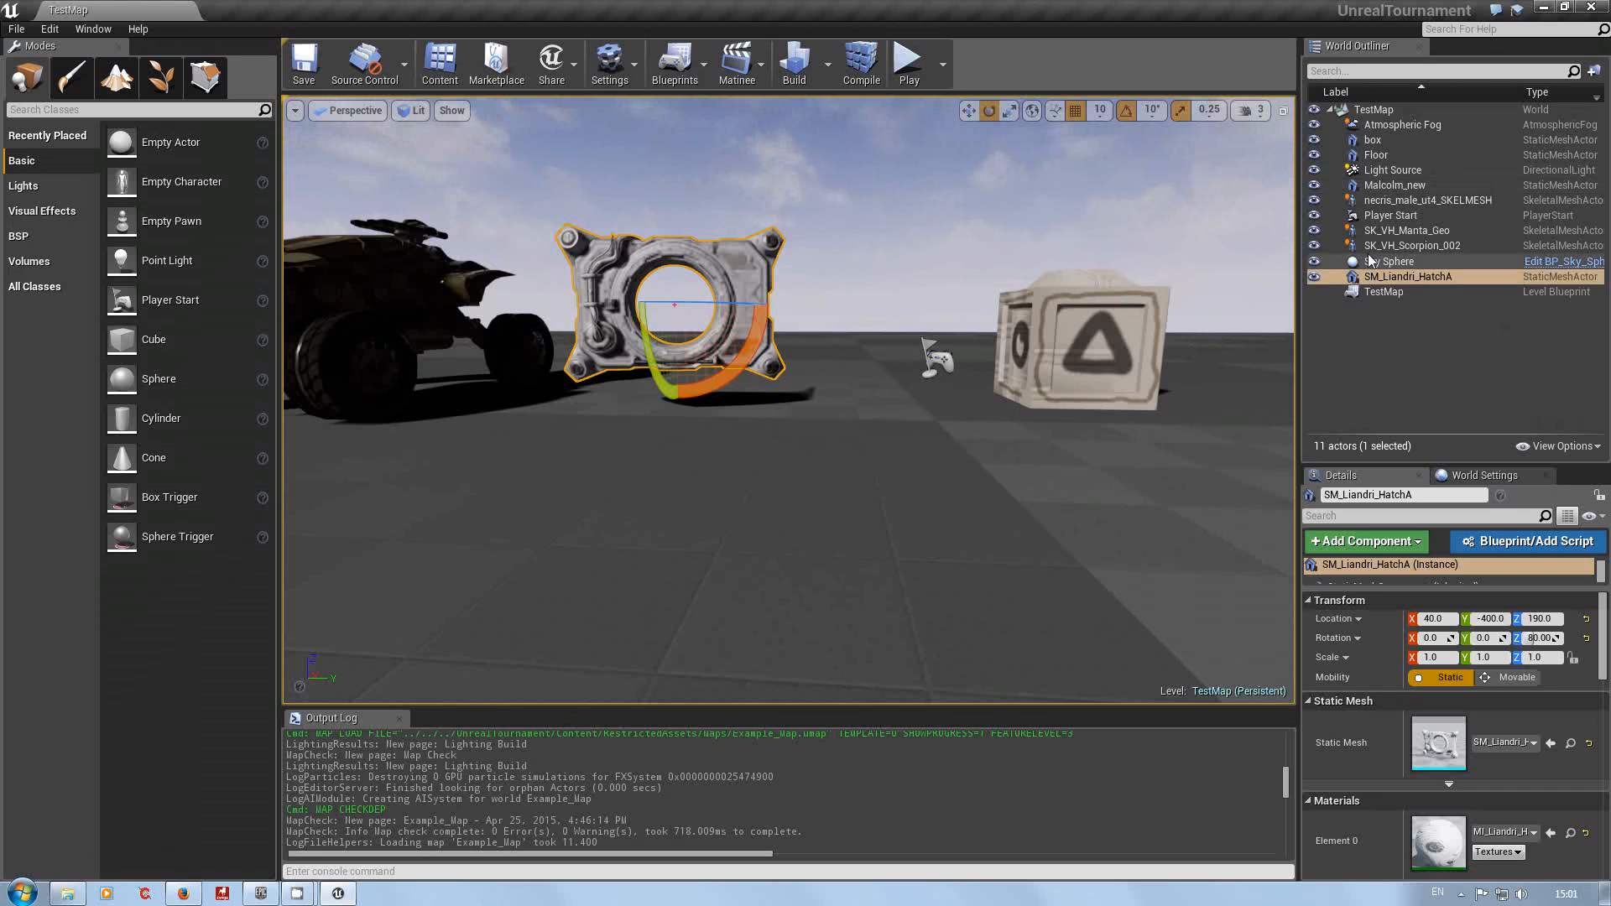
left_click(1380, 141)
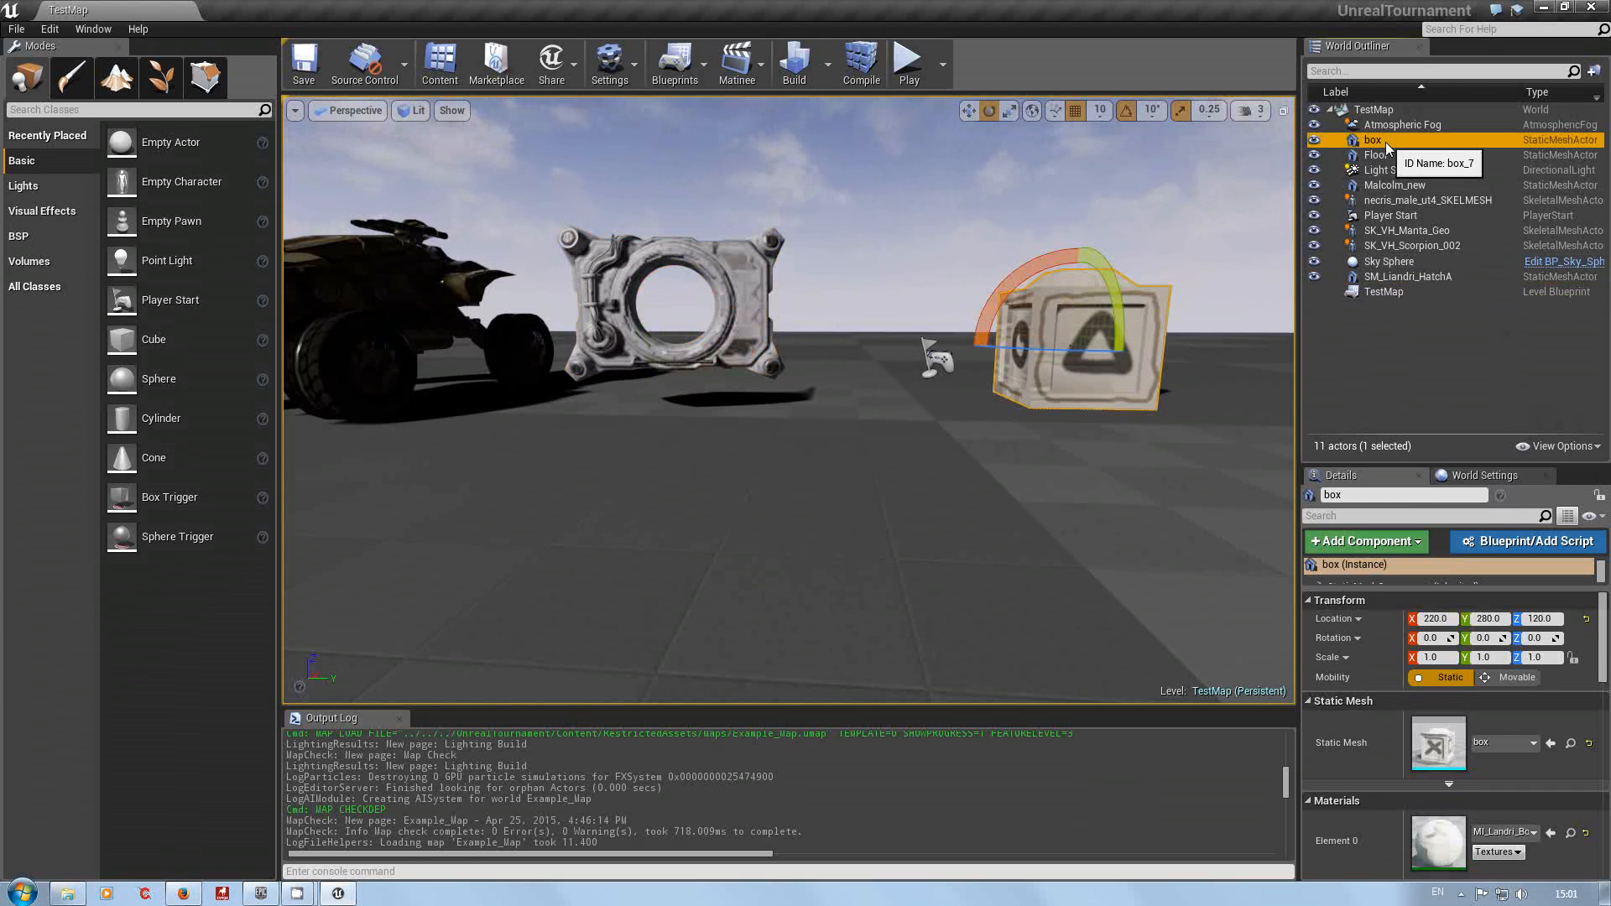
right_click(1385, 143)
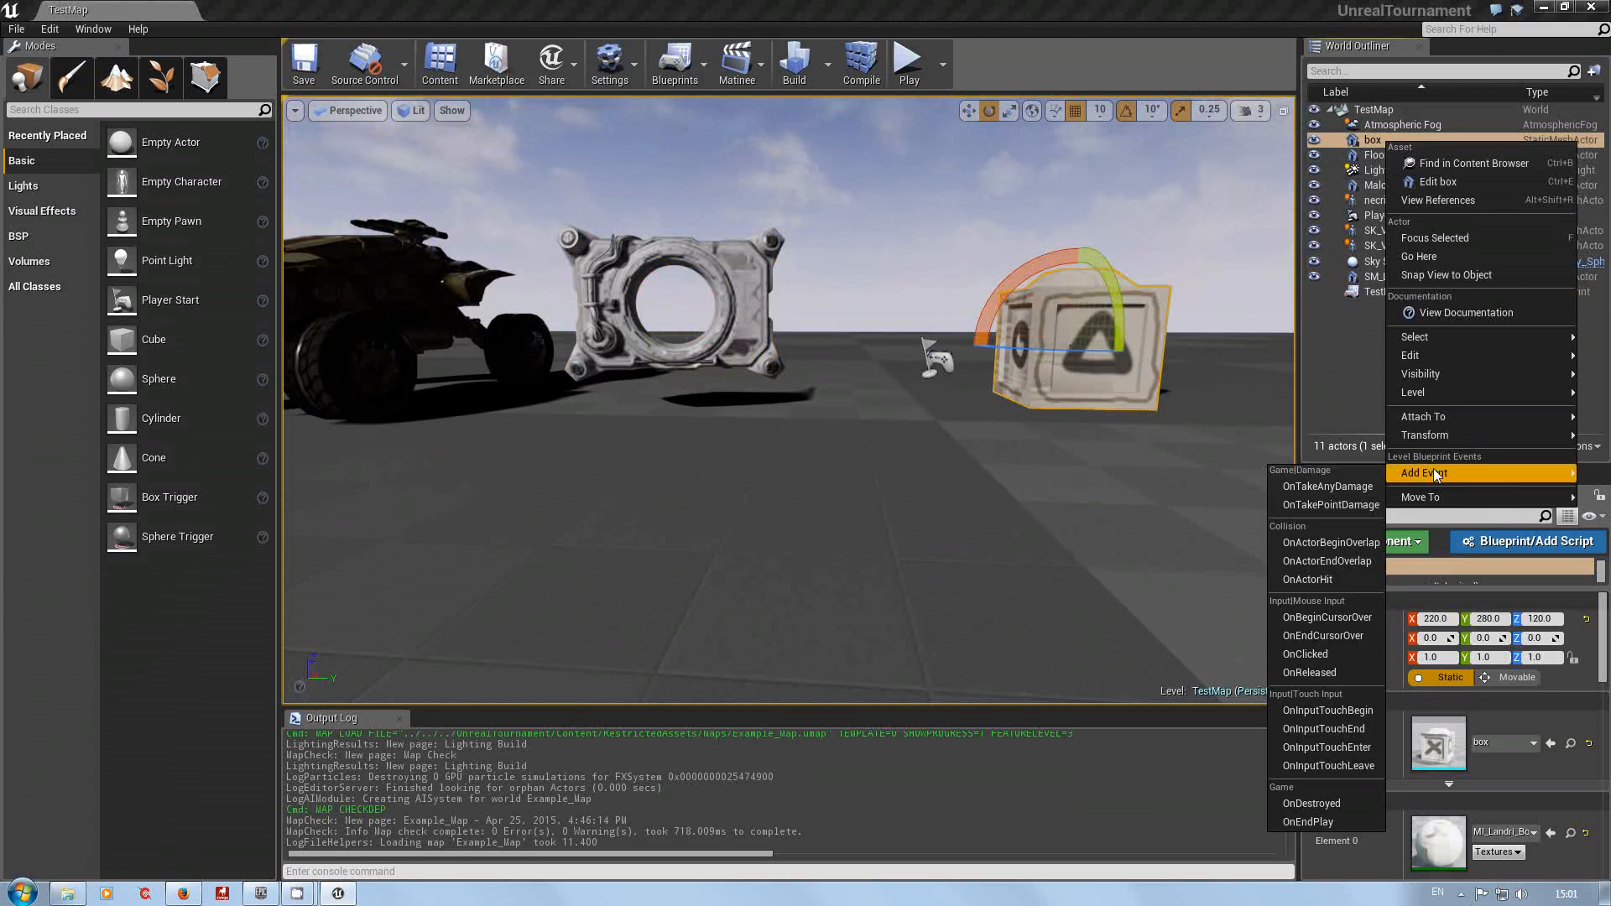
left_click(1463, 165)
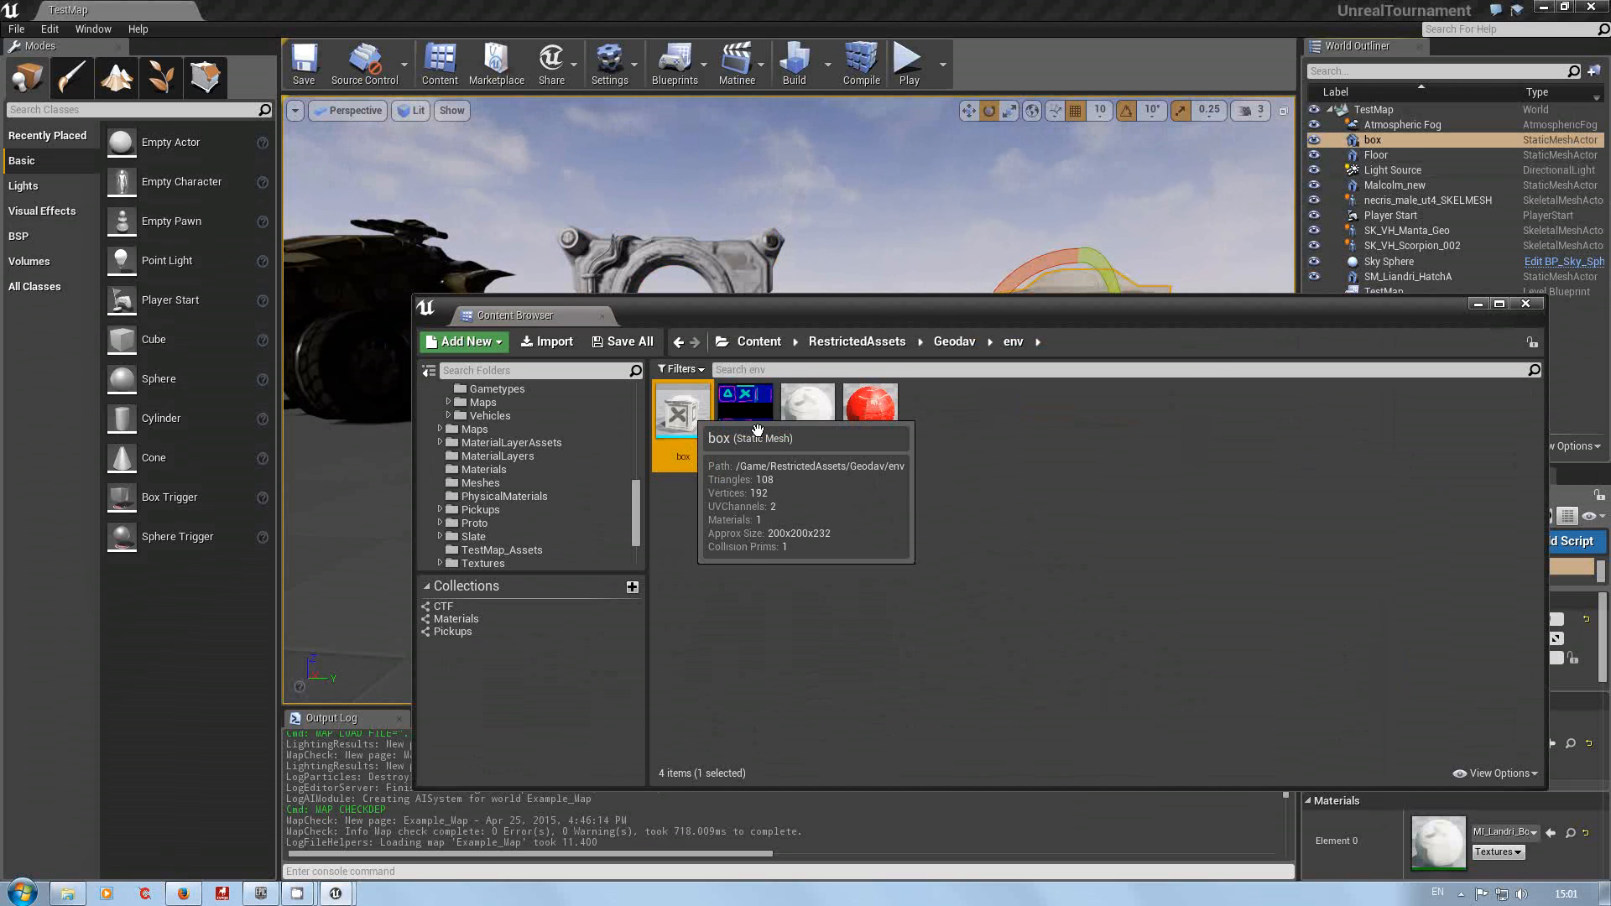
double_click(749, 417)
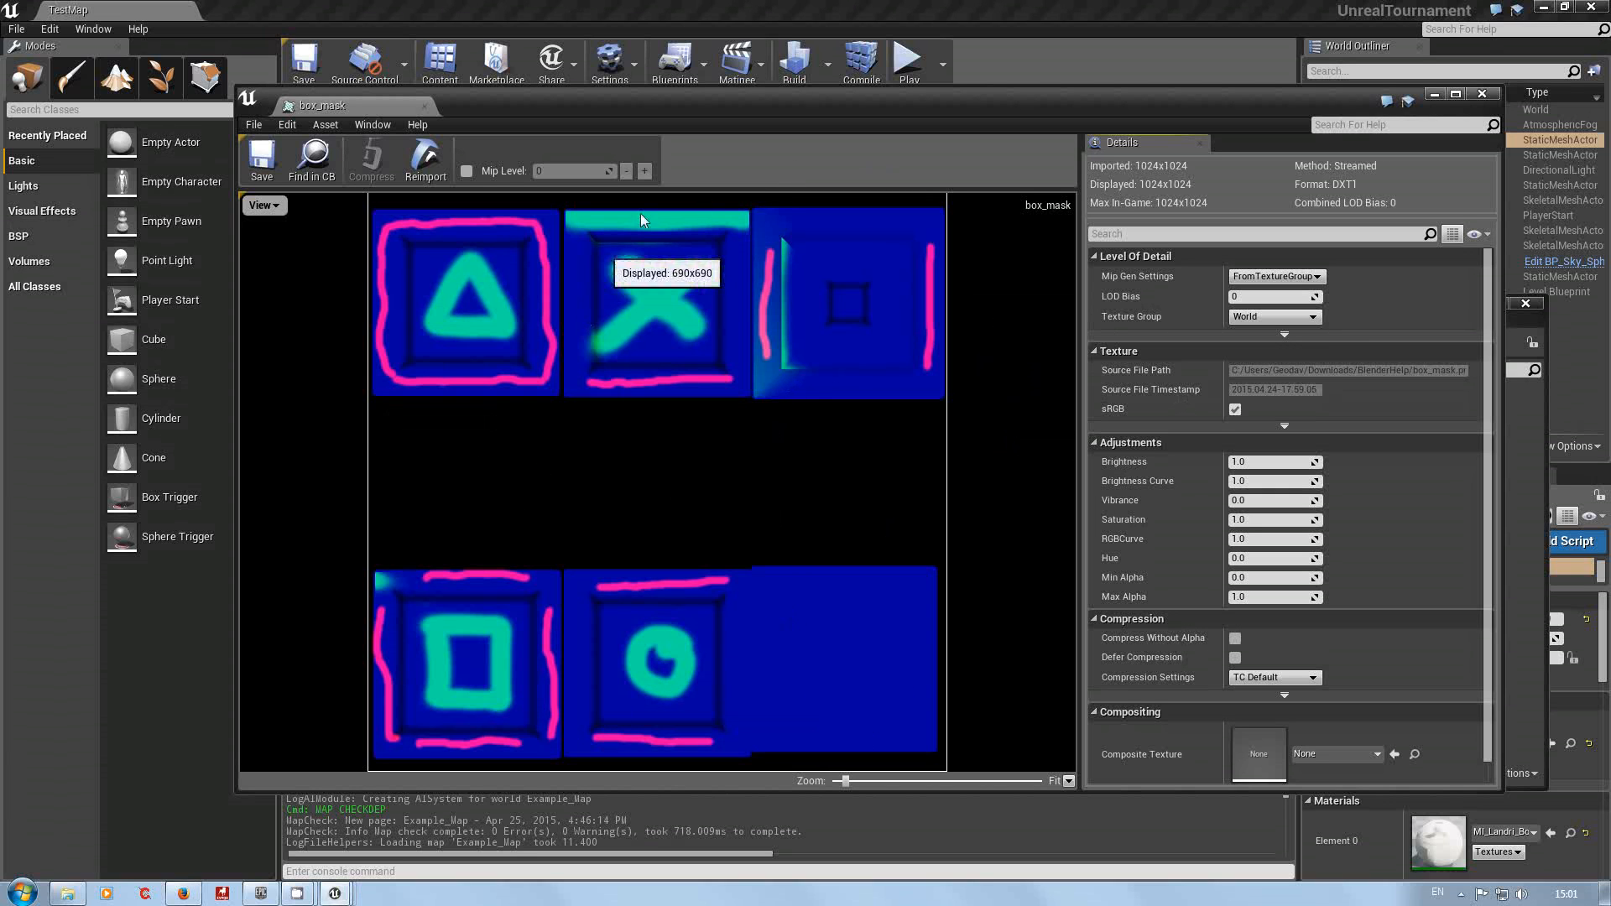
Step: Clear the texture window and Content Browser away from the level view and look over the hatch and box
left_click_drag(812, 106, 843, 582)
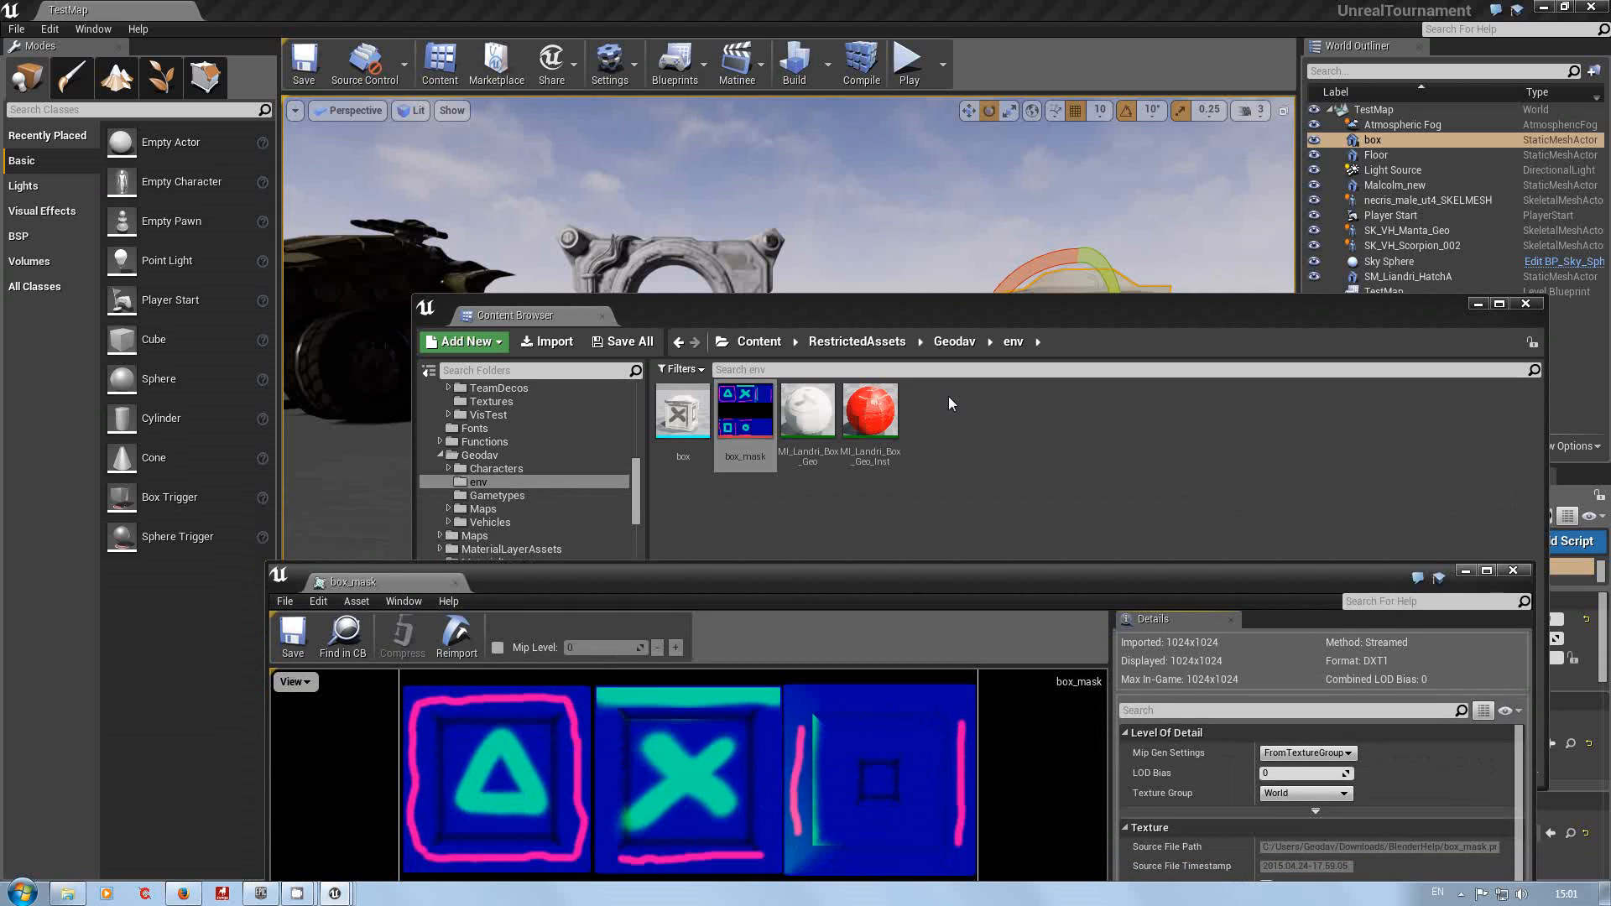
left_click_drag(1013, 315, 979, 458)
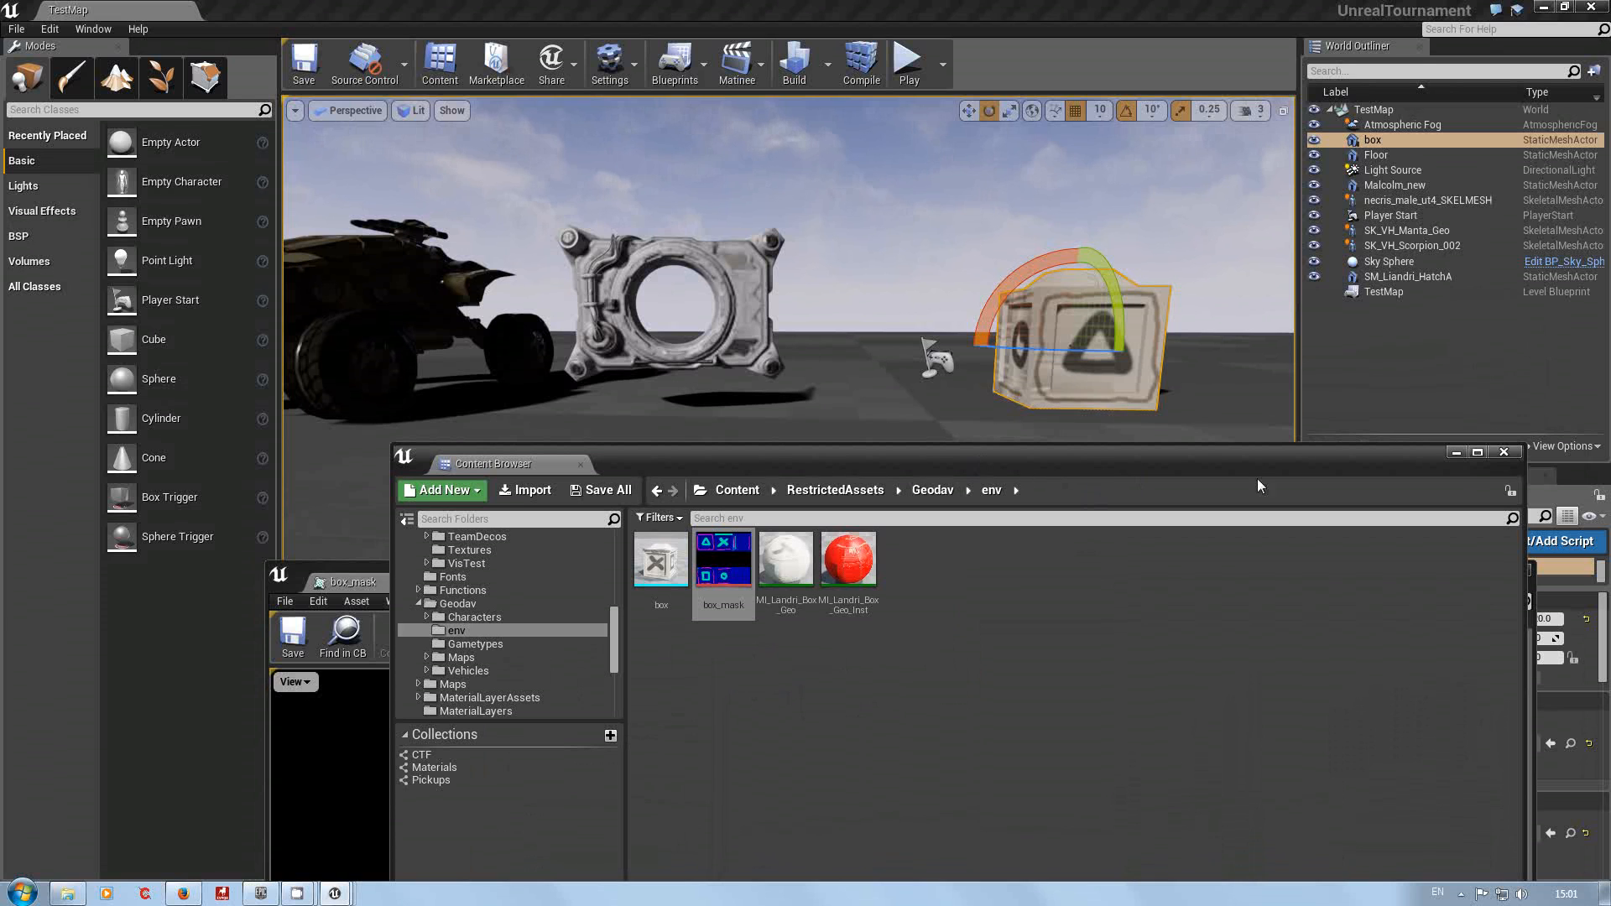
left_click(1503, 454)
left_click_drag(1084, 580, 1302, 455)
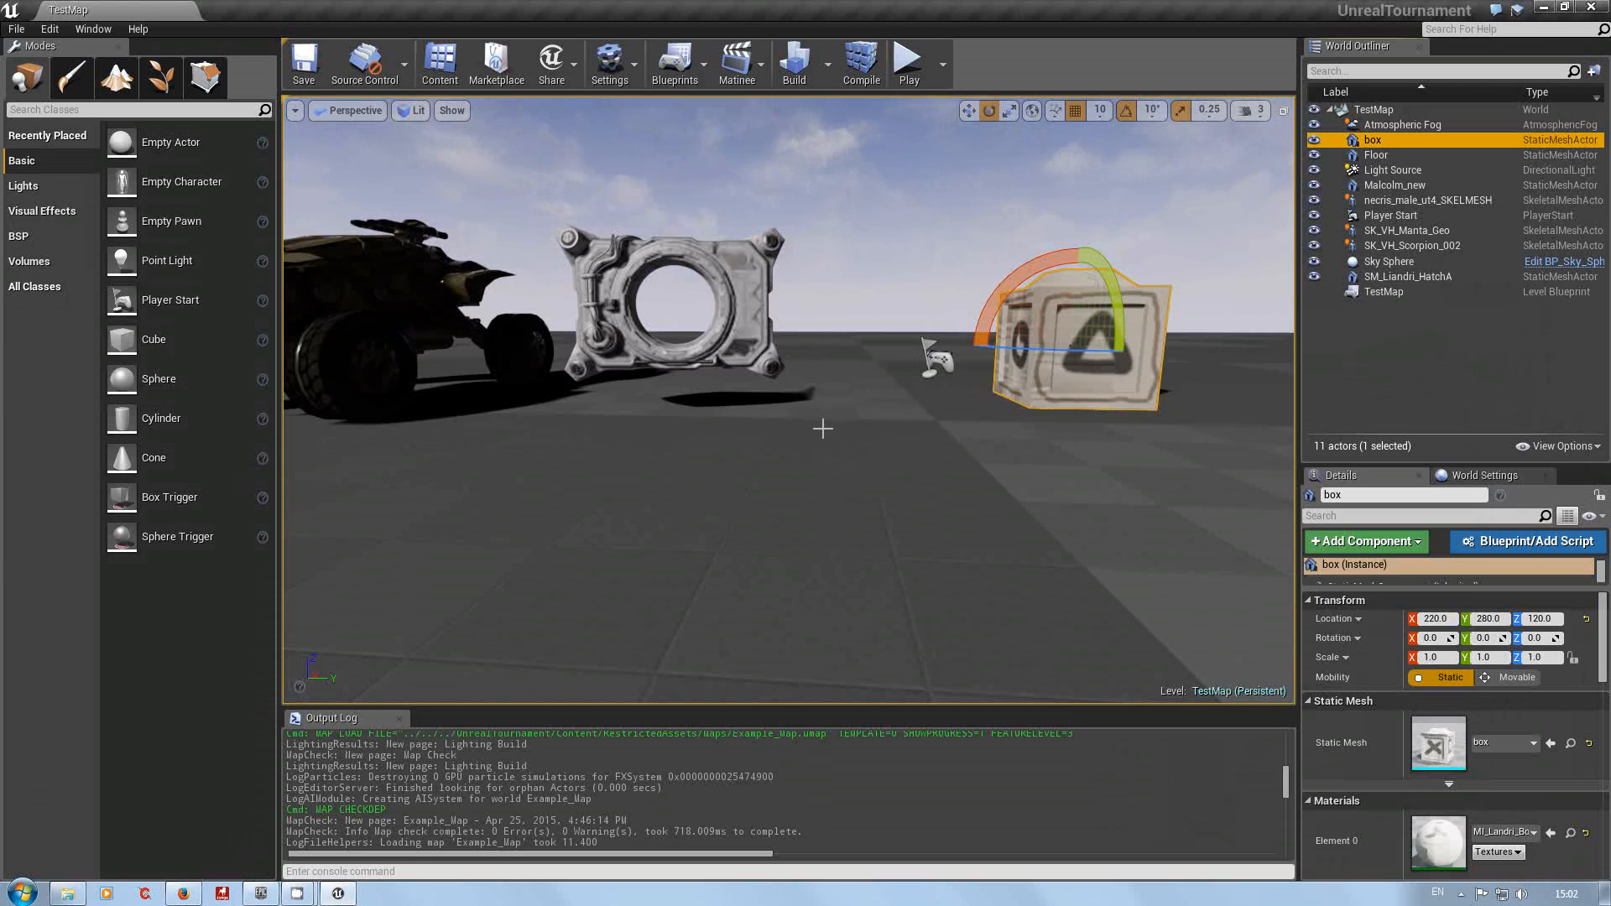
mouse_move(822, 428)
right_mouse_down()
mouse_move(797, 436)
mouse_move(873, 436)
mouse_move(864, 394)
mouse_move(827, 557)
right_mouse_up()
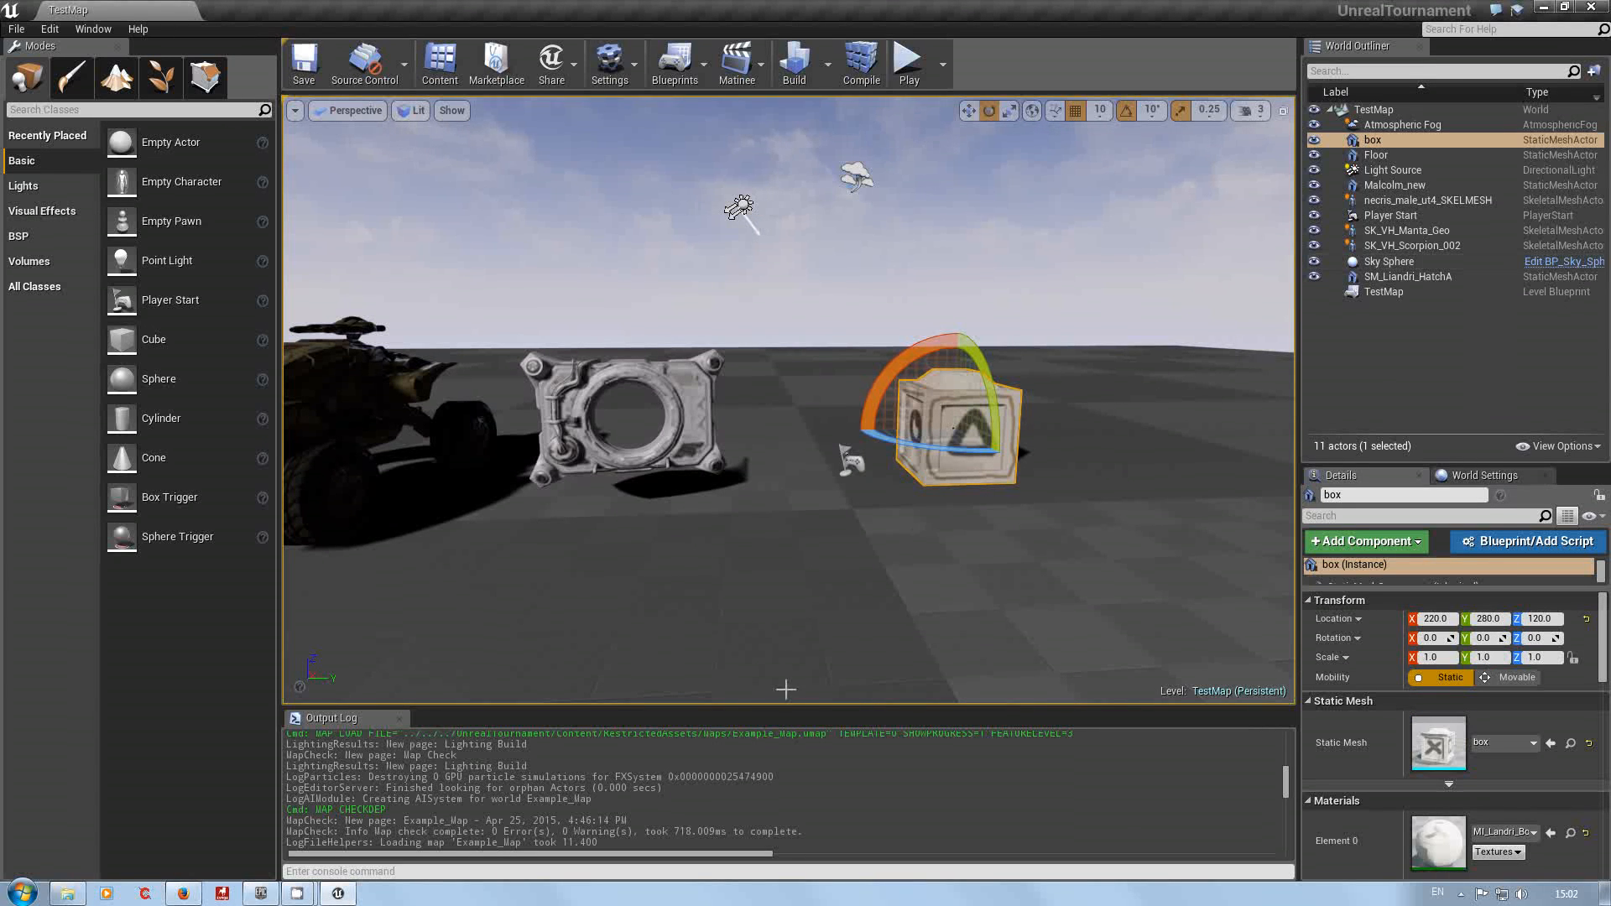
Step: Find the box actor's asset again, open its static mesh, and inspect the side with the cross mark
right_click(1458, 143)
left_click(1477, 159)
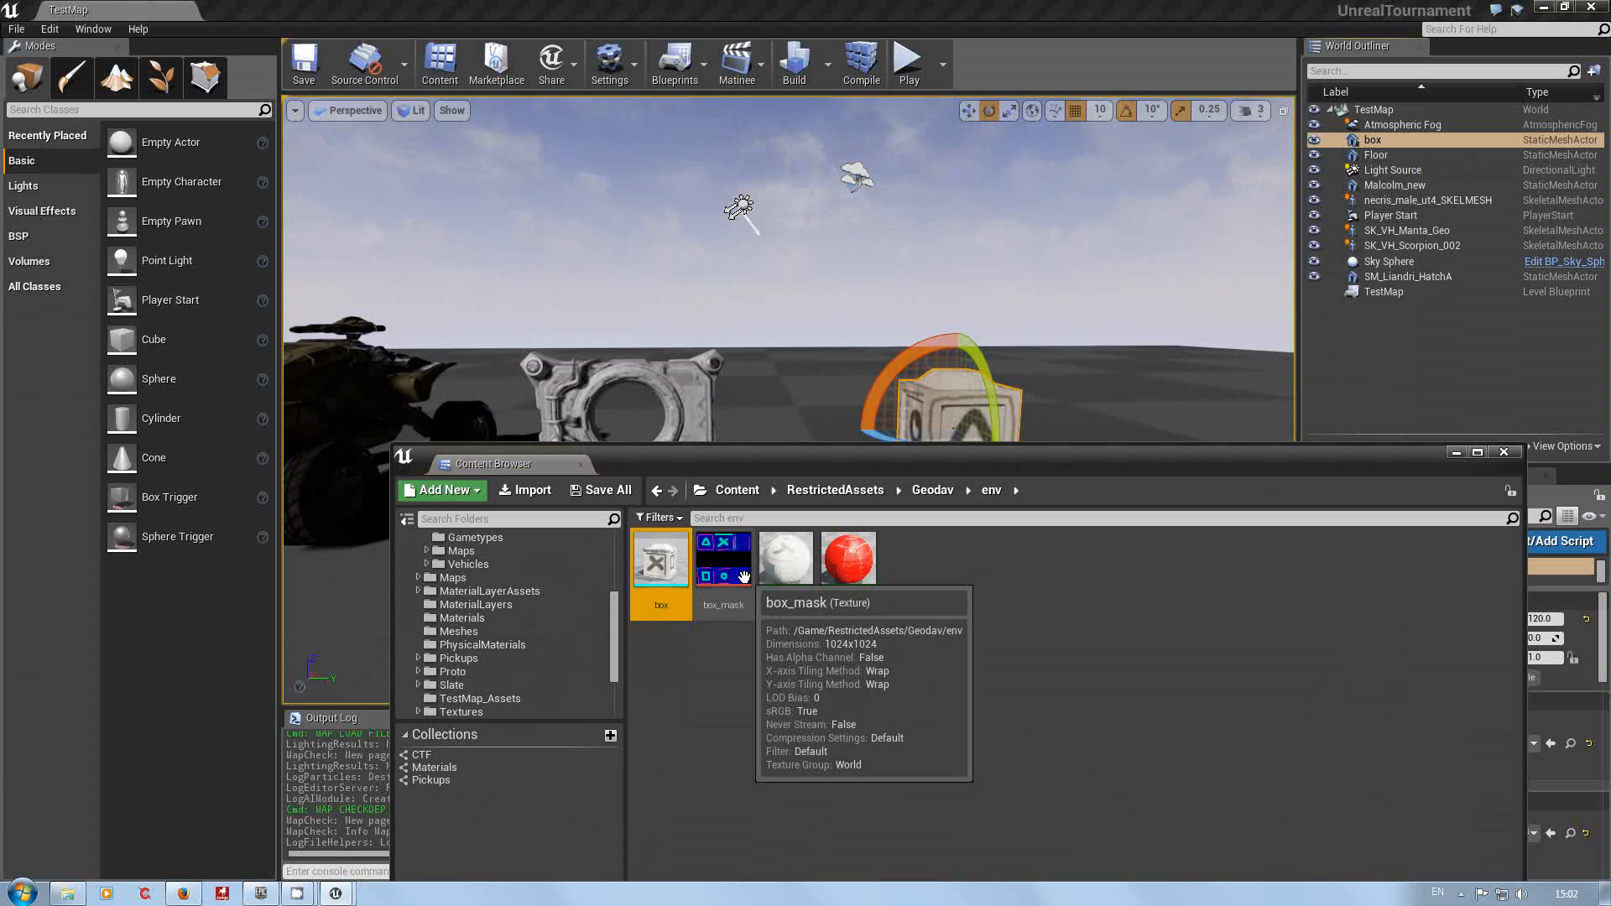
left_click_drag(998, 458, 1138, 519)
mouse_move(868, 641)
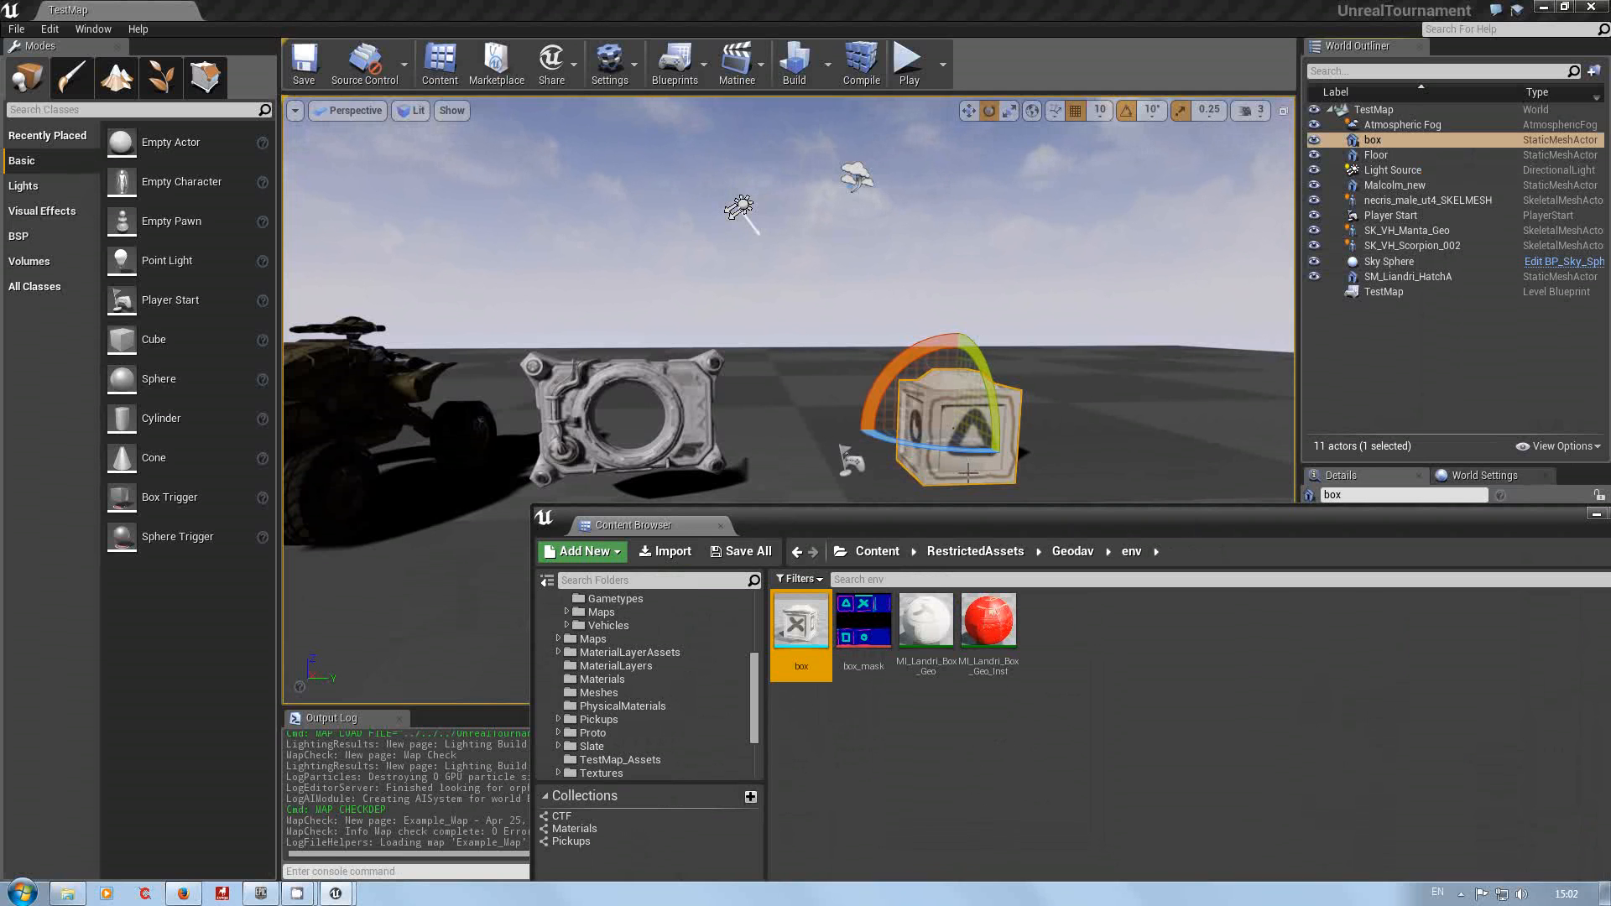
double_click(795, 622)
left_click_drag(874, 467, 720, 79)
left_click_drag(371, 453, 401, 318)
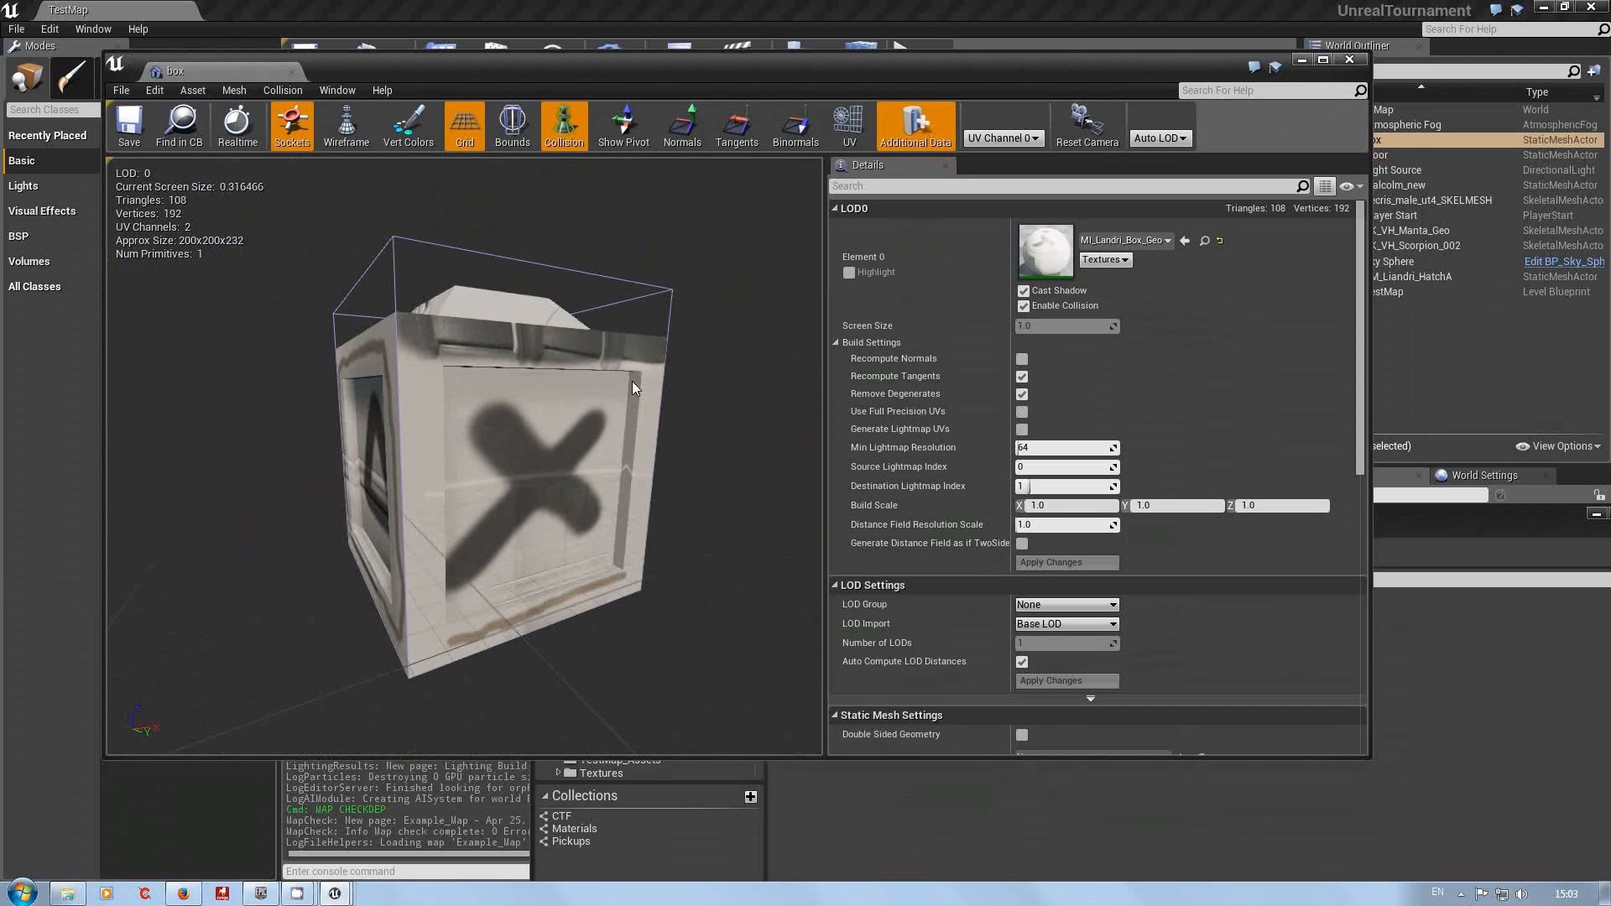
mouse_move(625, 521)
left_mouse_down()
mouse_move(604, 512)
mouse_move(625, 503)
left_mouse_up()
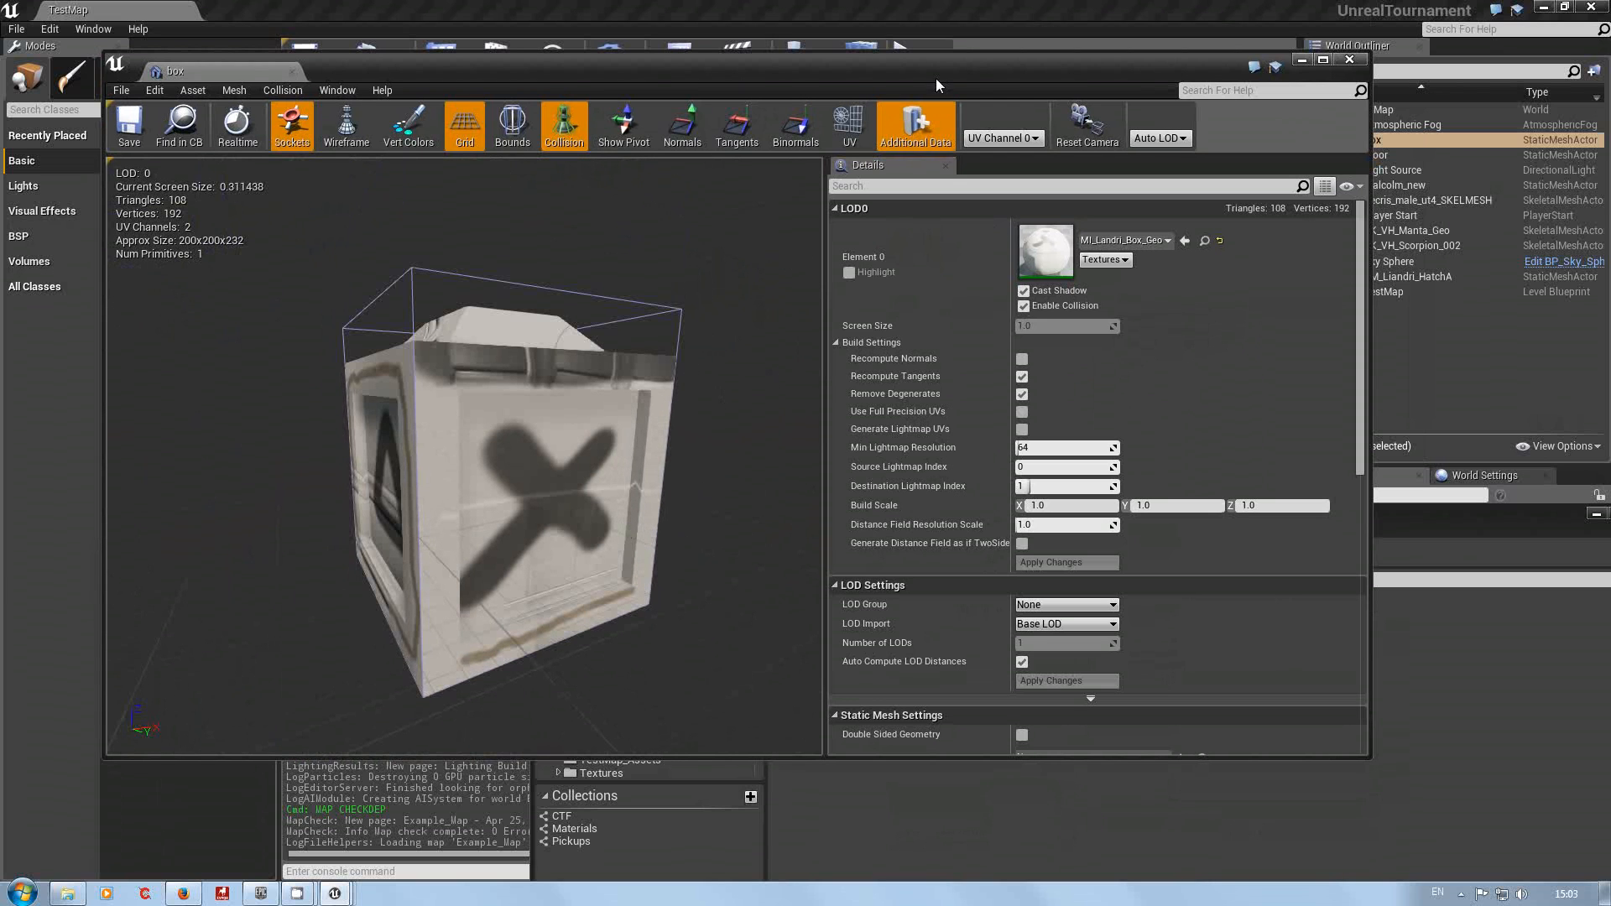
Step: Place the box mesh and box_mask texture in one editor window and compare the cross mark and lower stripe between them
left_click_drag(904, 72, 944, 606)
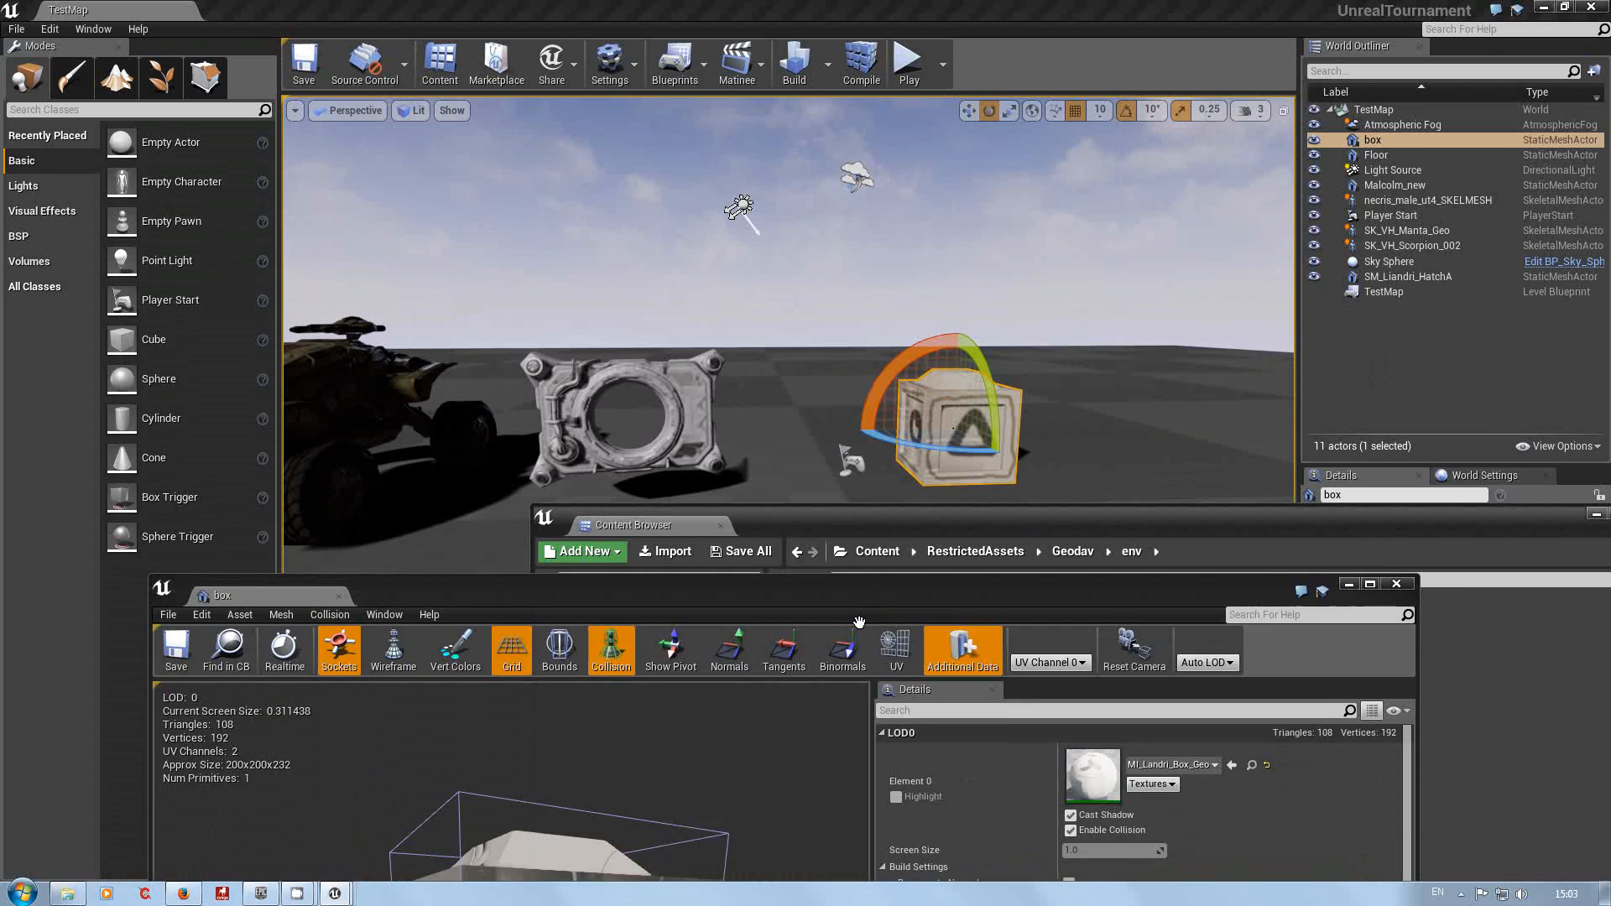
left_click_drag(821, 588, 792, 86)
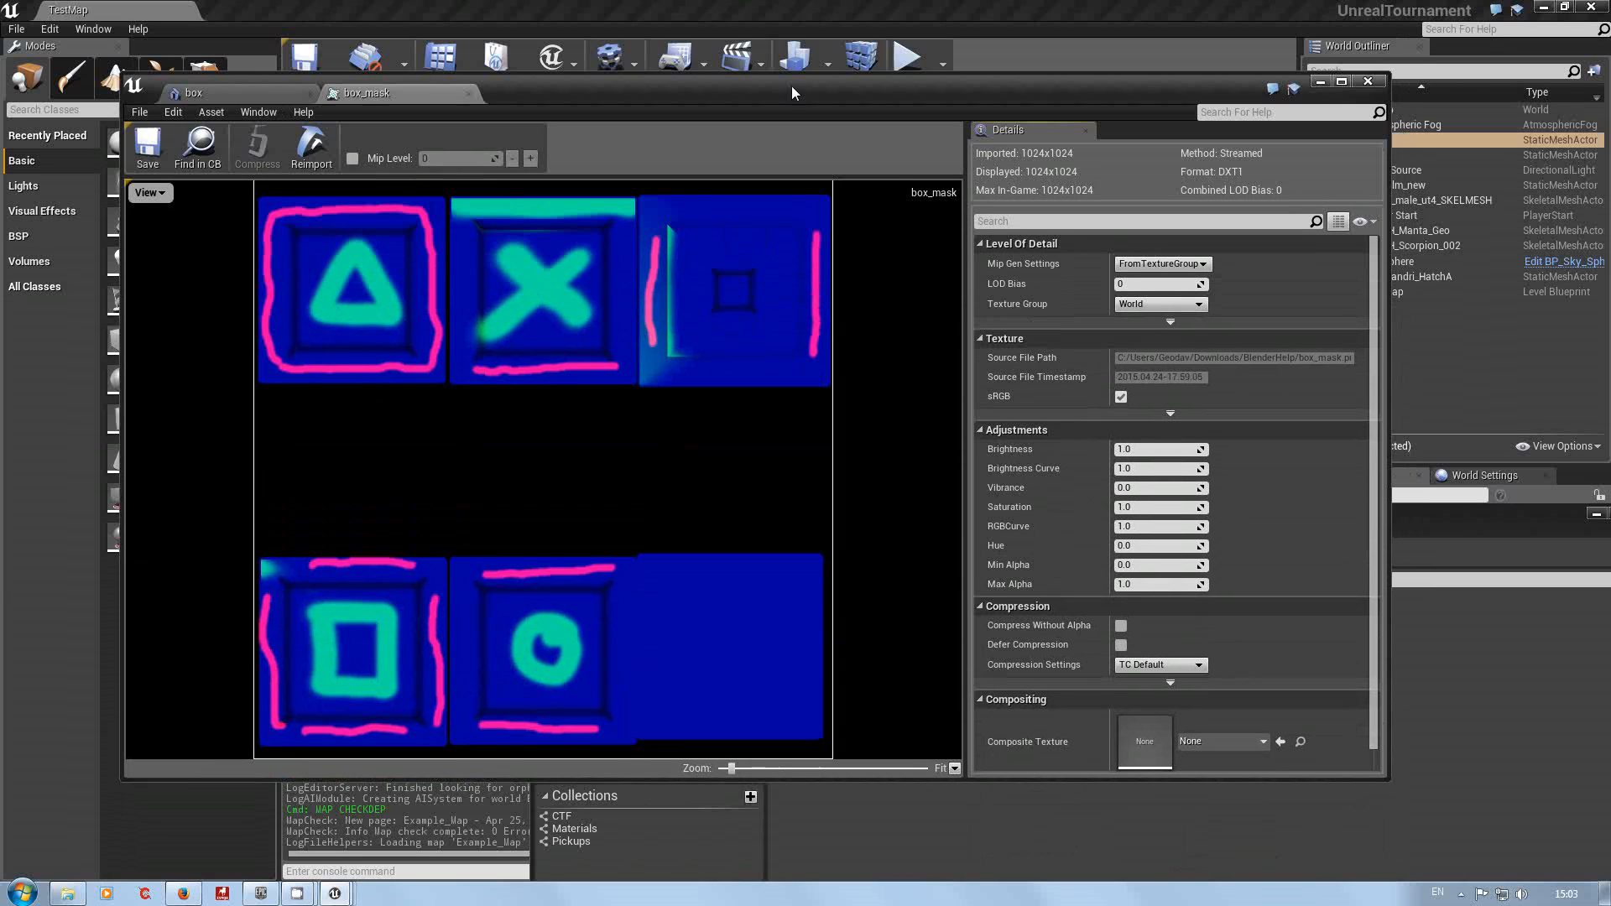
left_click(264, 97)
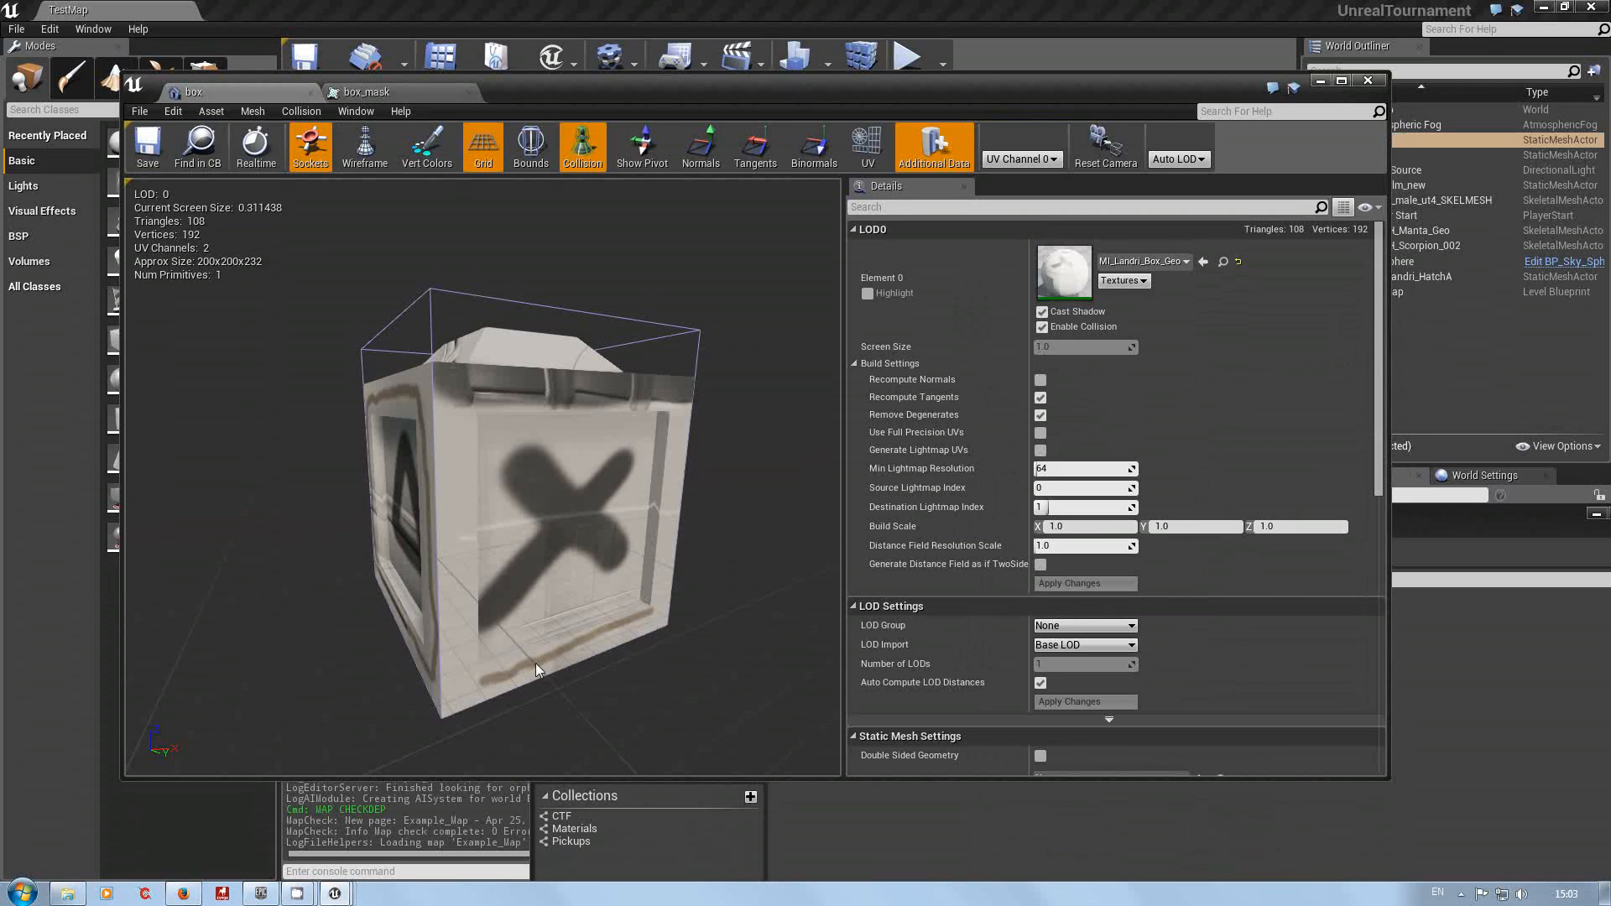
left_click(415, 92)
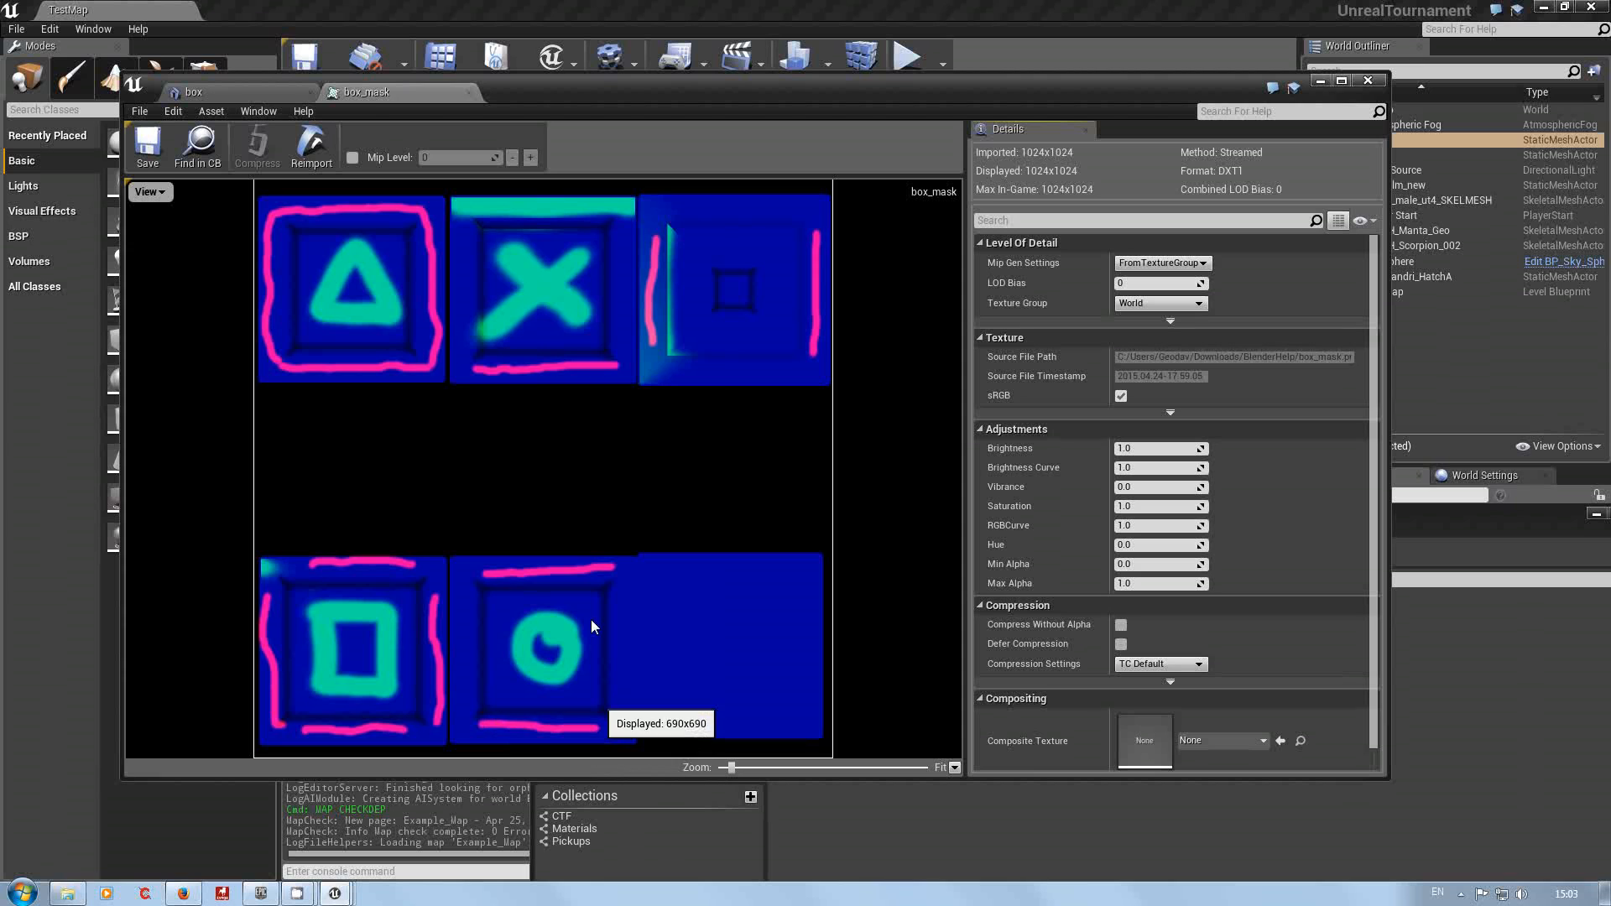
left_click(194, 92)
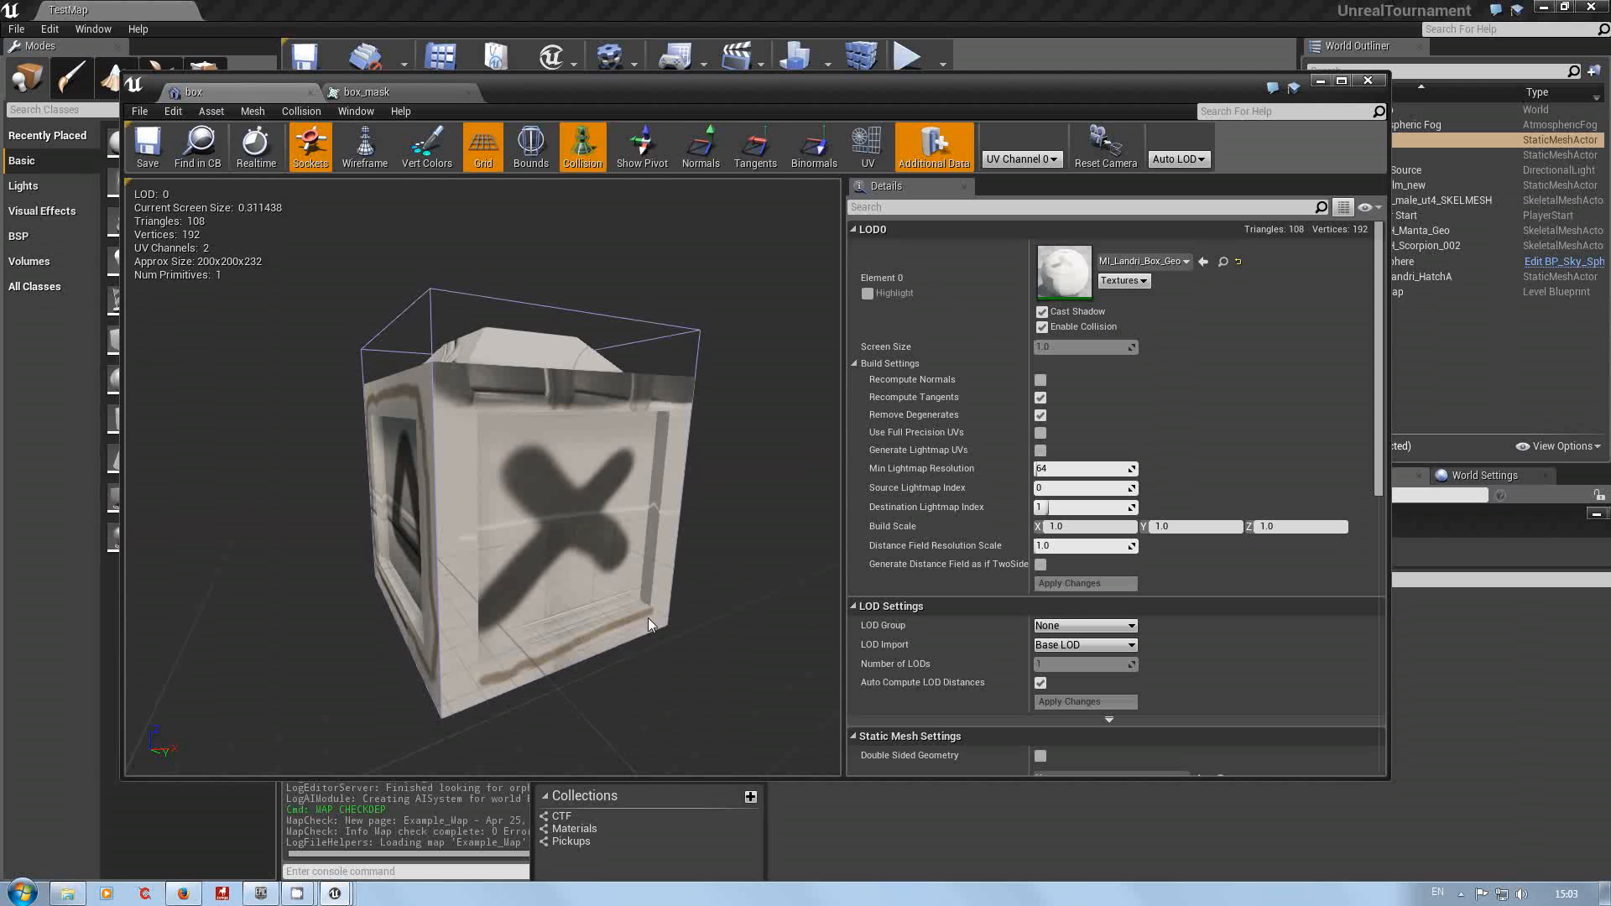
left_click(411, 94)
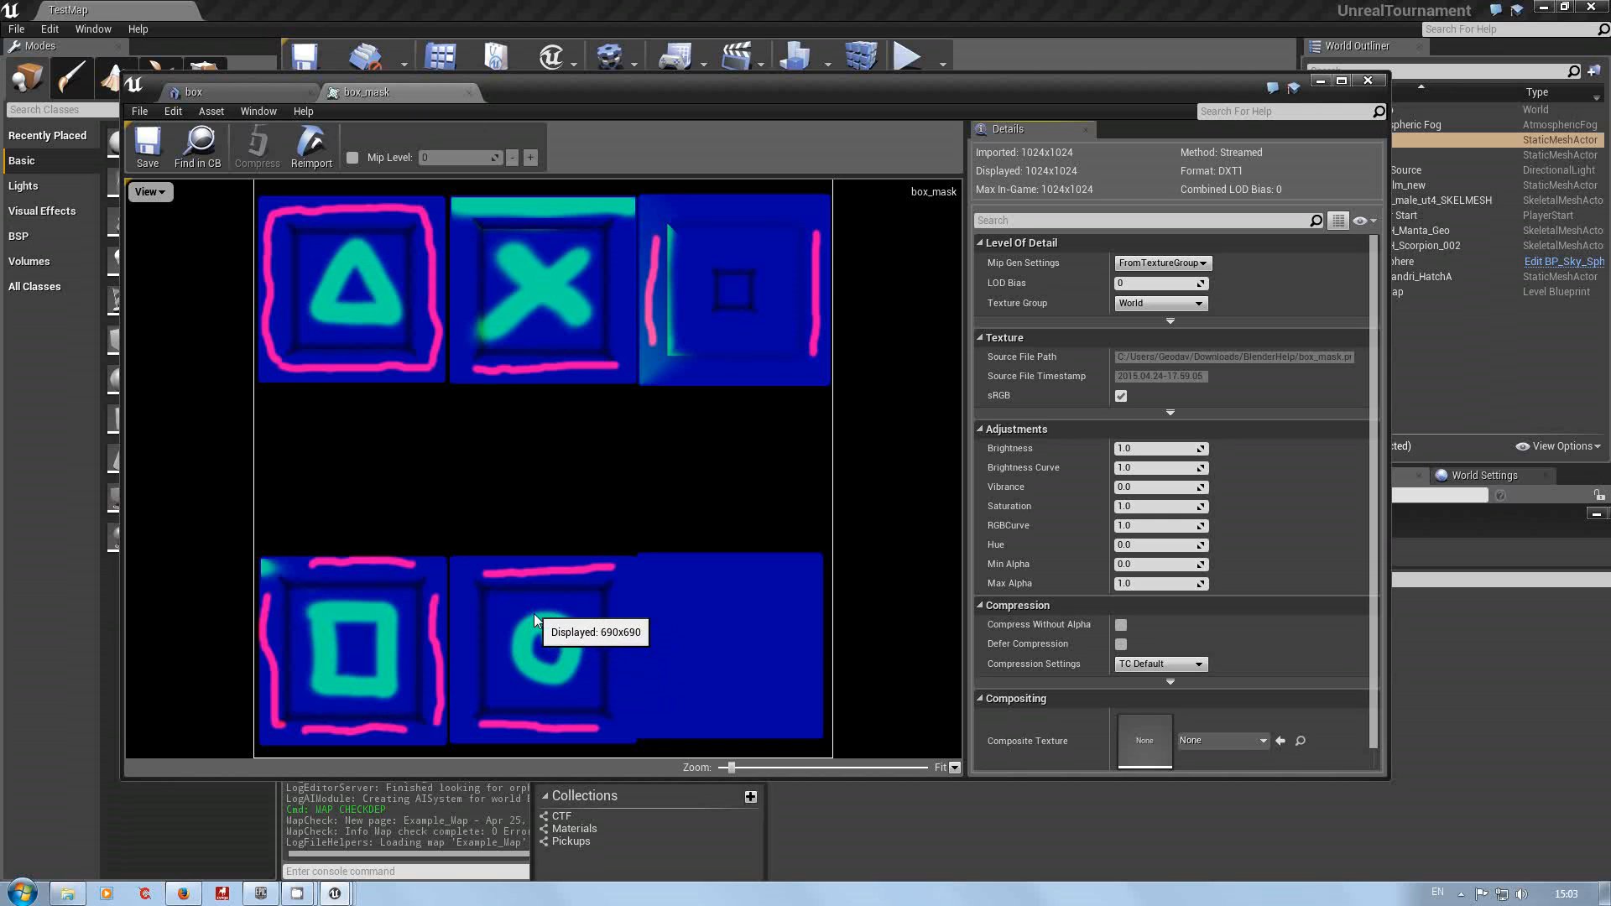
left_click(249, 92)
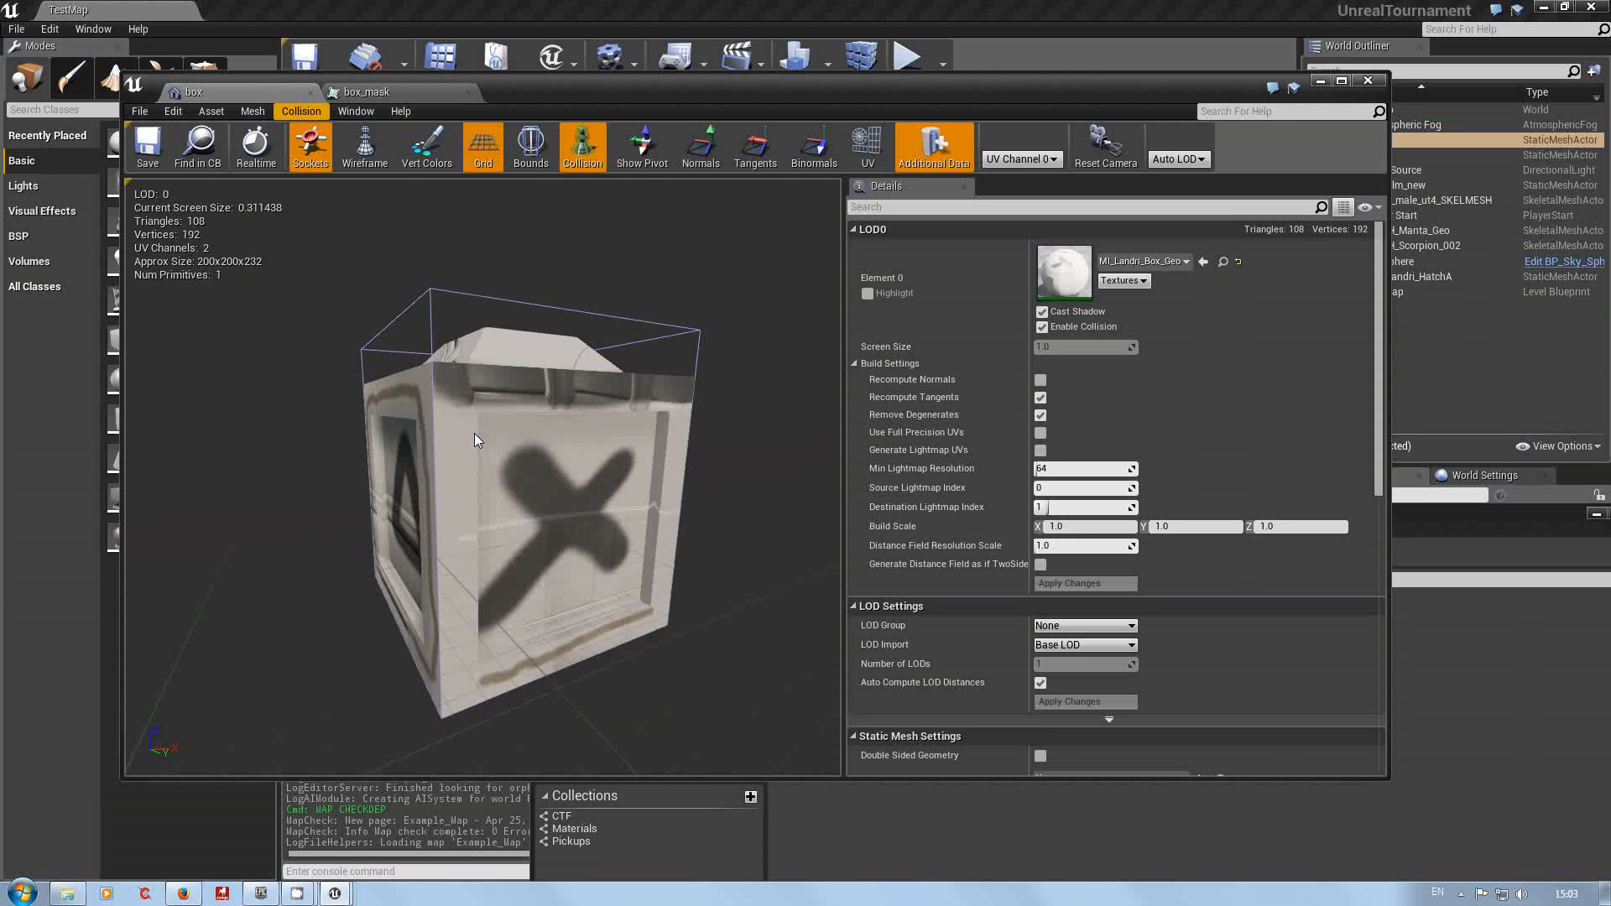
Step: Examine the box mesh's upper trim and lower edge up close against the box_mask texture
left_click_drag(475, 435, 493, 350)
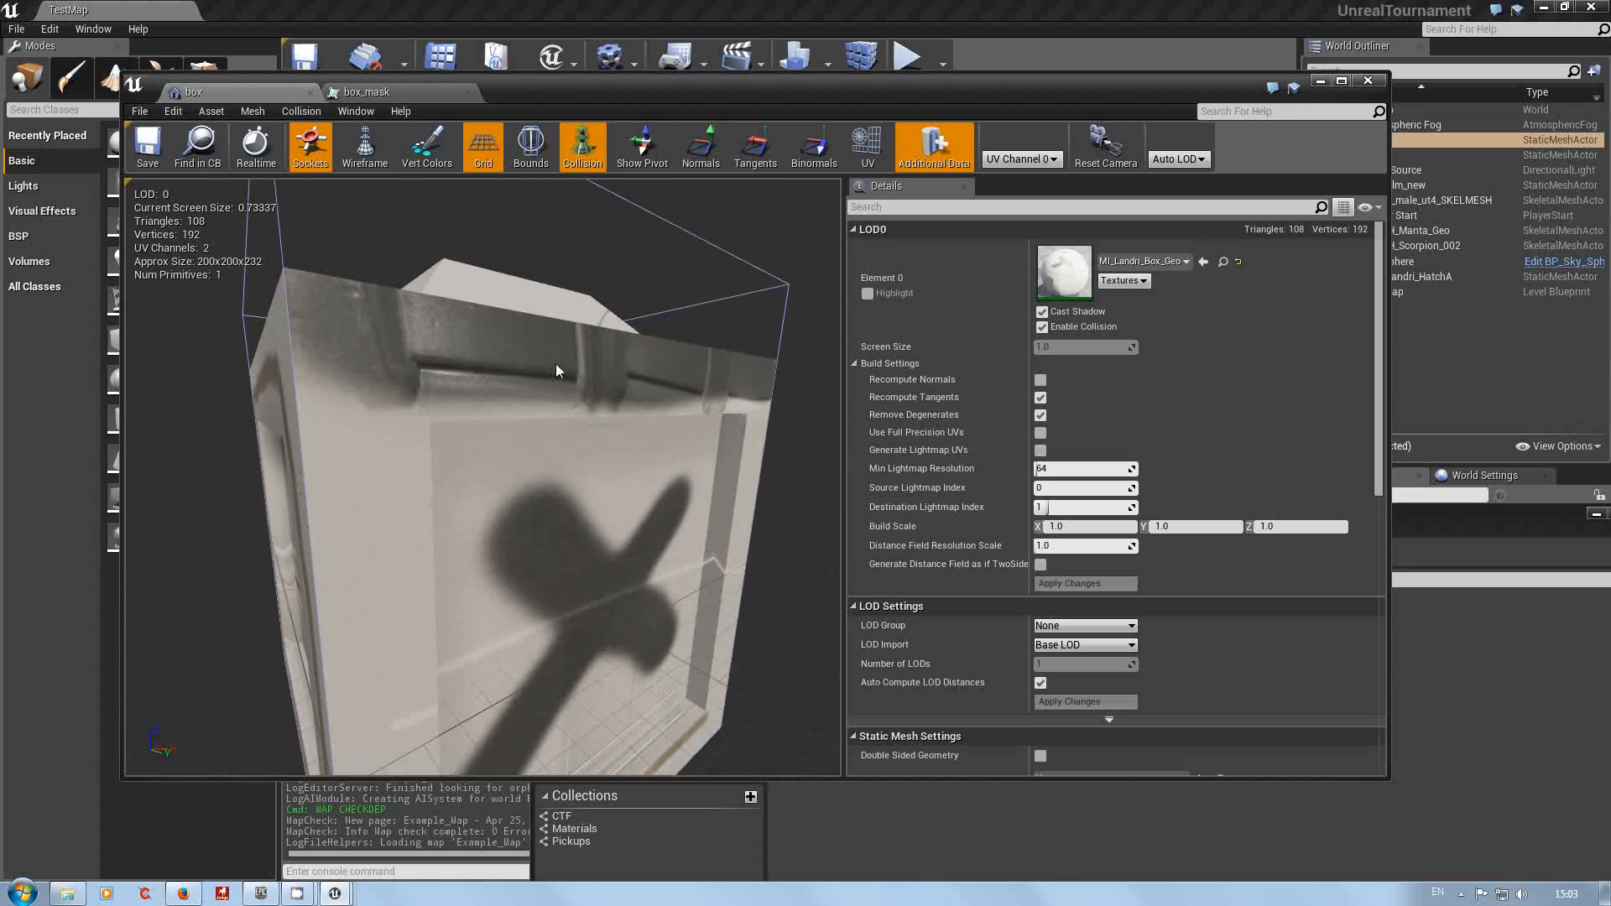
left_click(395, 94)
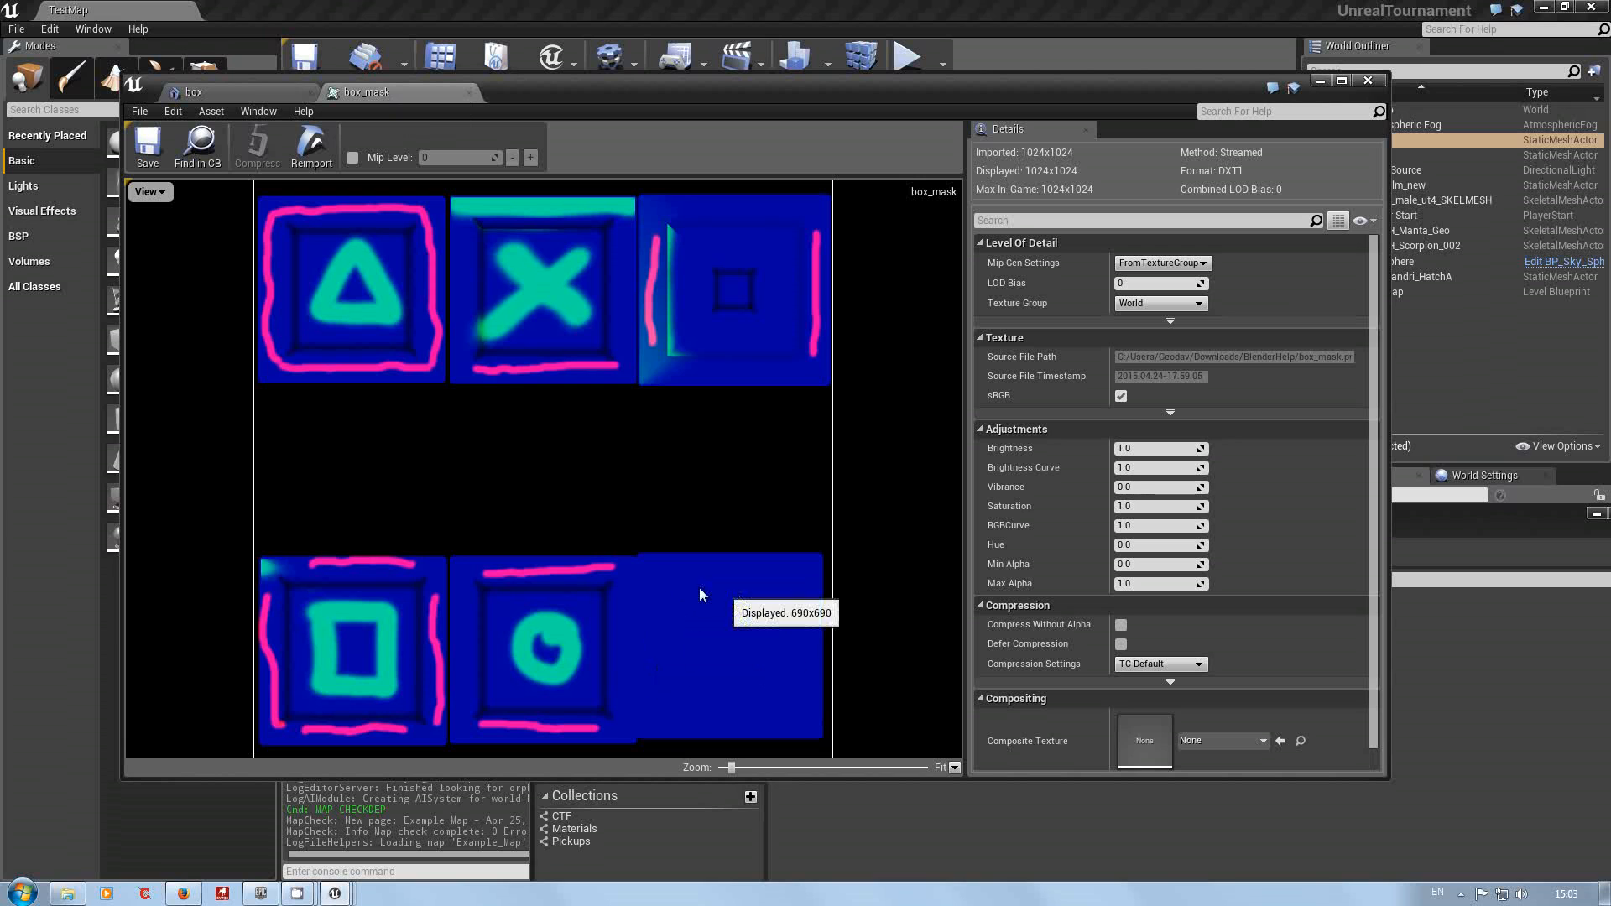
left_click(240, 97)
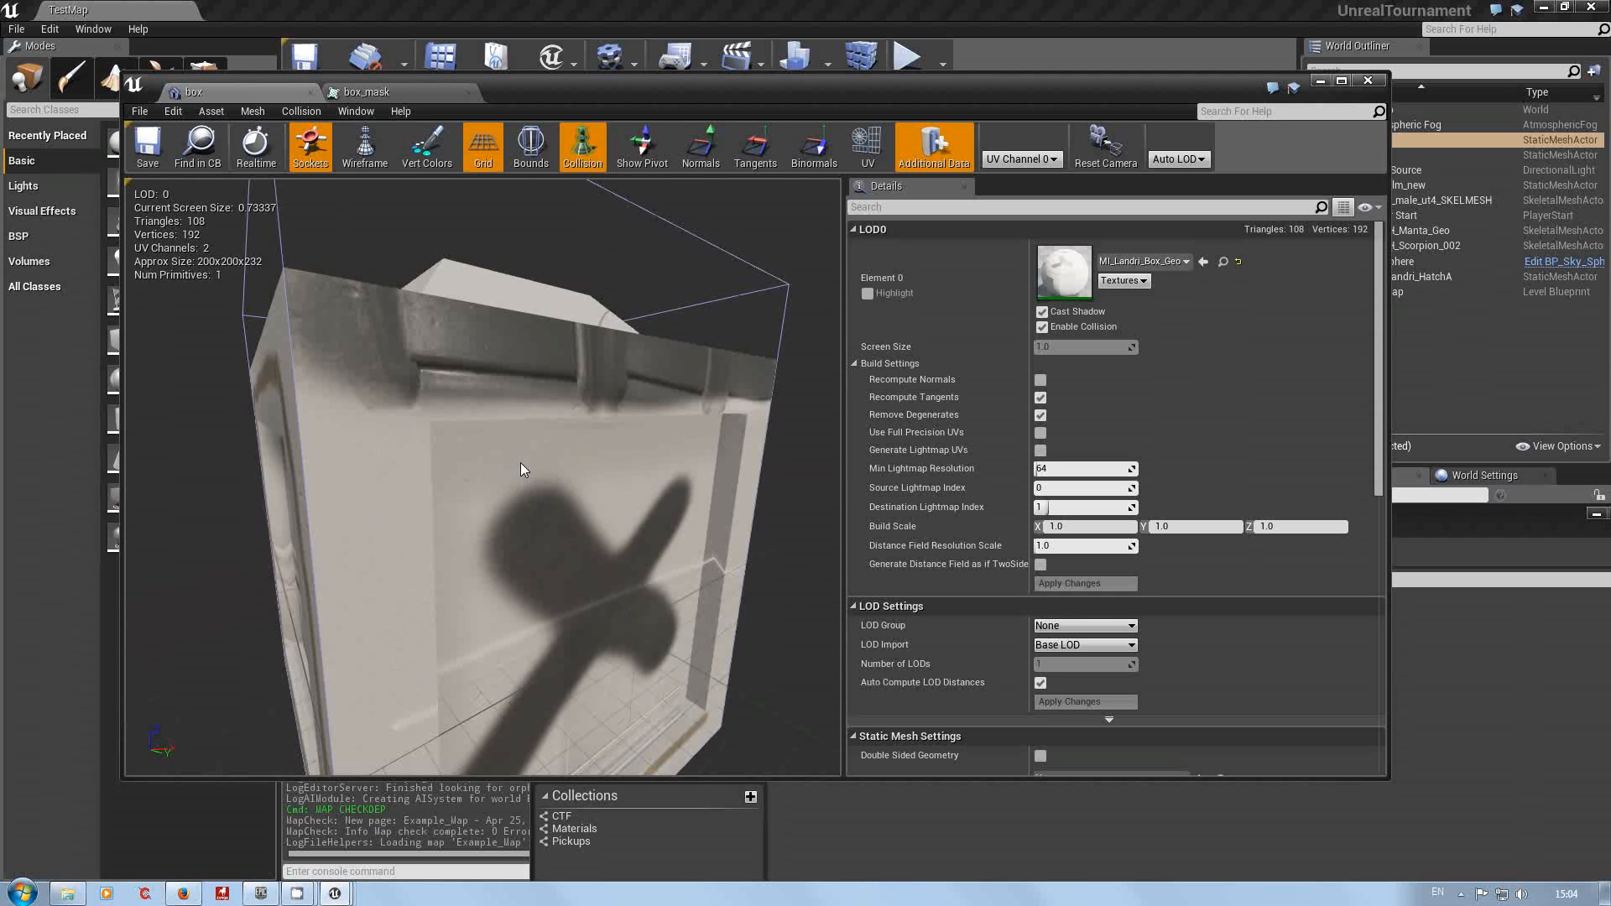
left_click_drag(520, 462, 520, 461)
left_click_drag(475, 568, 475, 569)
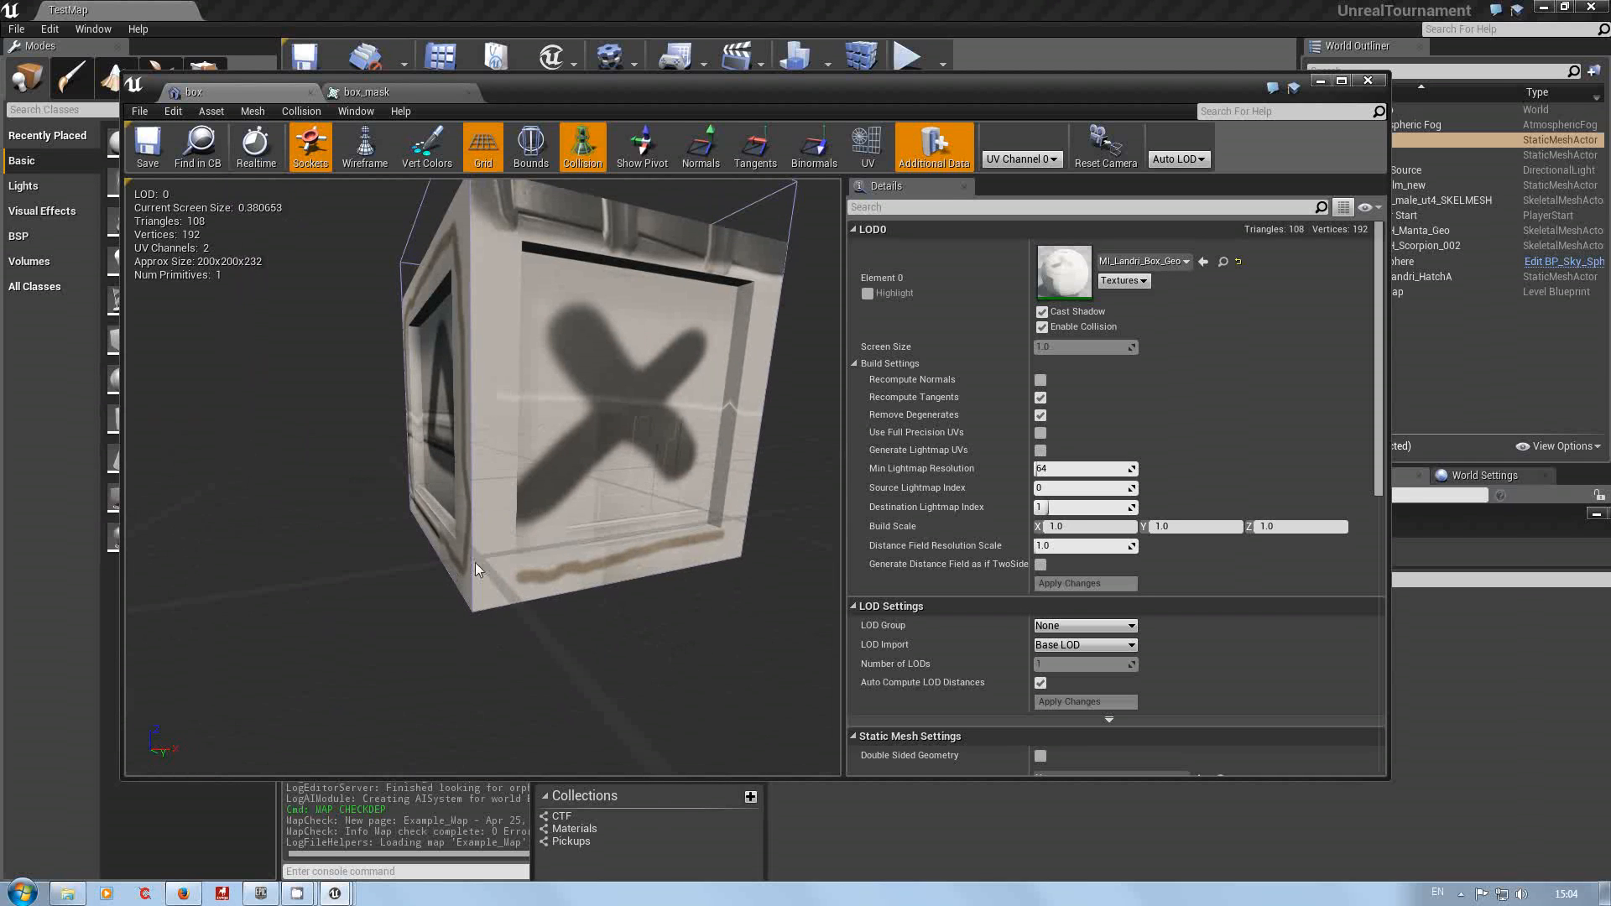
Step: Hide the red and green channels of the box_mask texture to view the blue channel alone
left_click(369, 92)
left_click(149, 192)
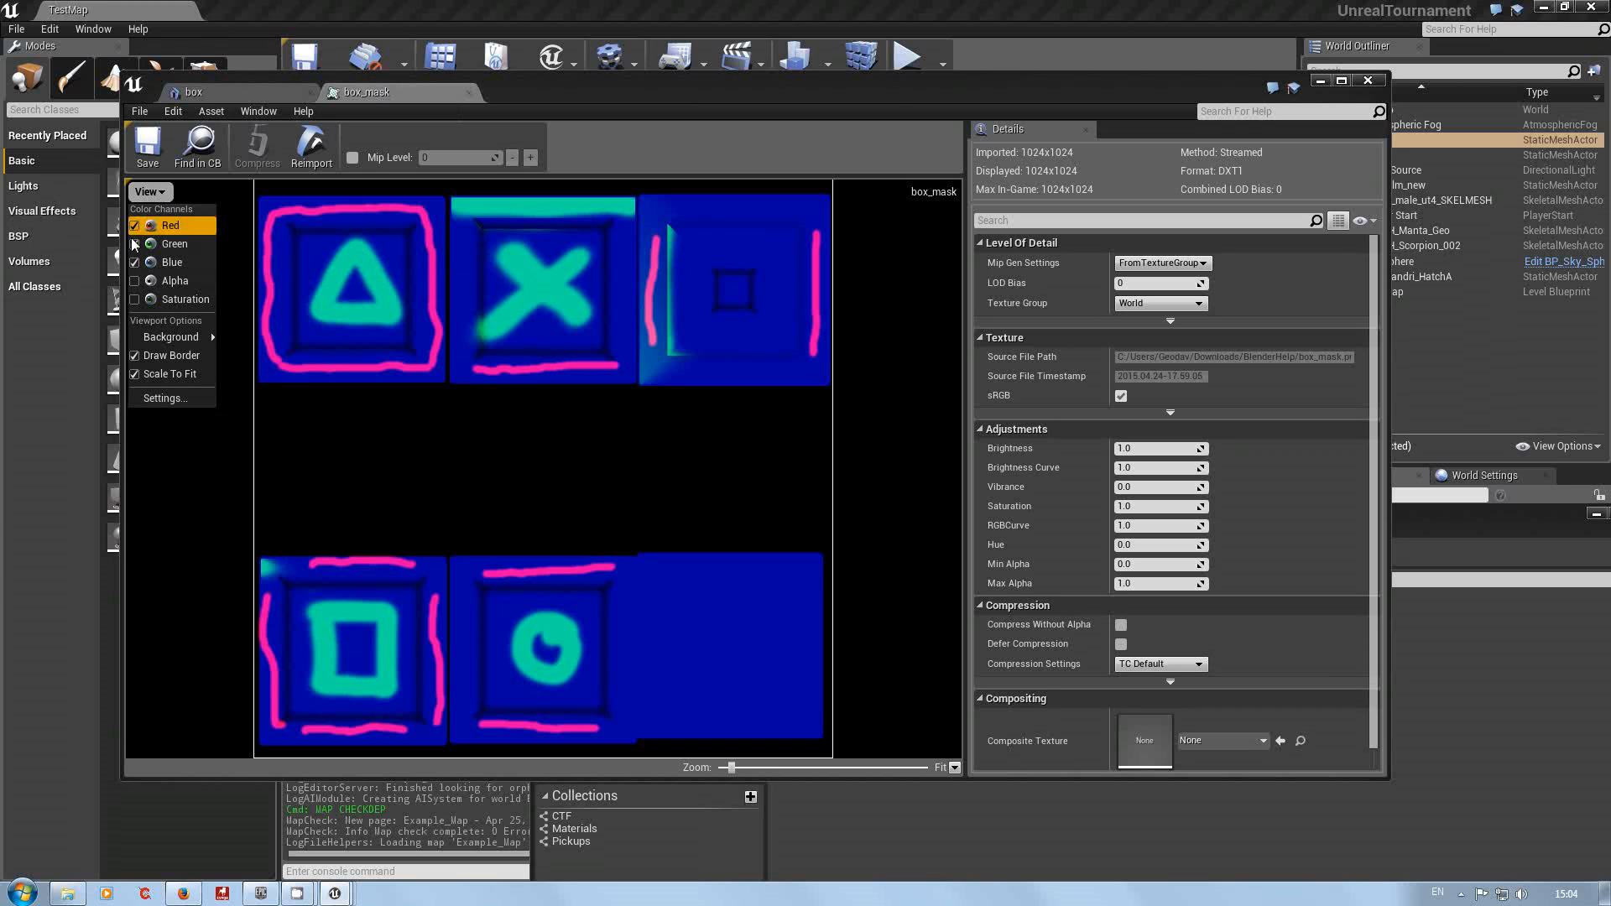
left_click(139, 226)
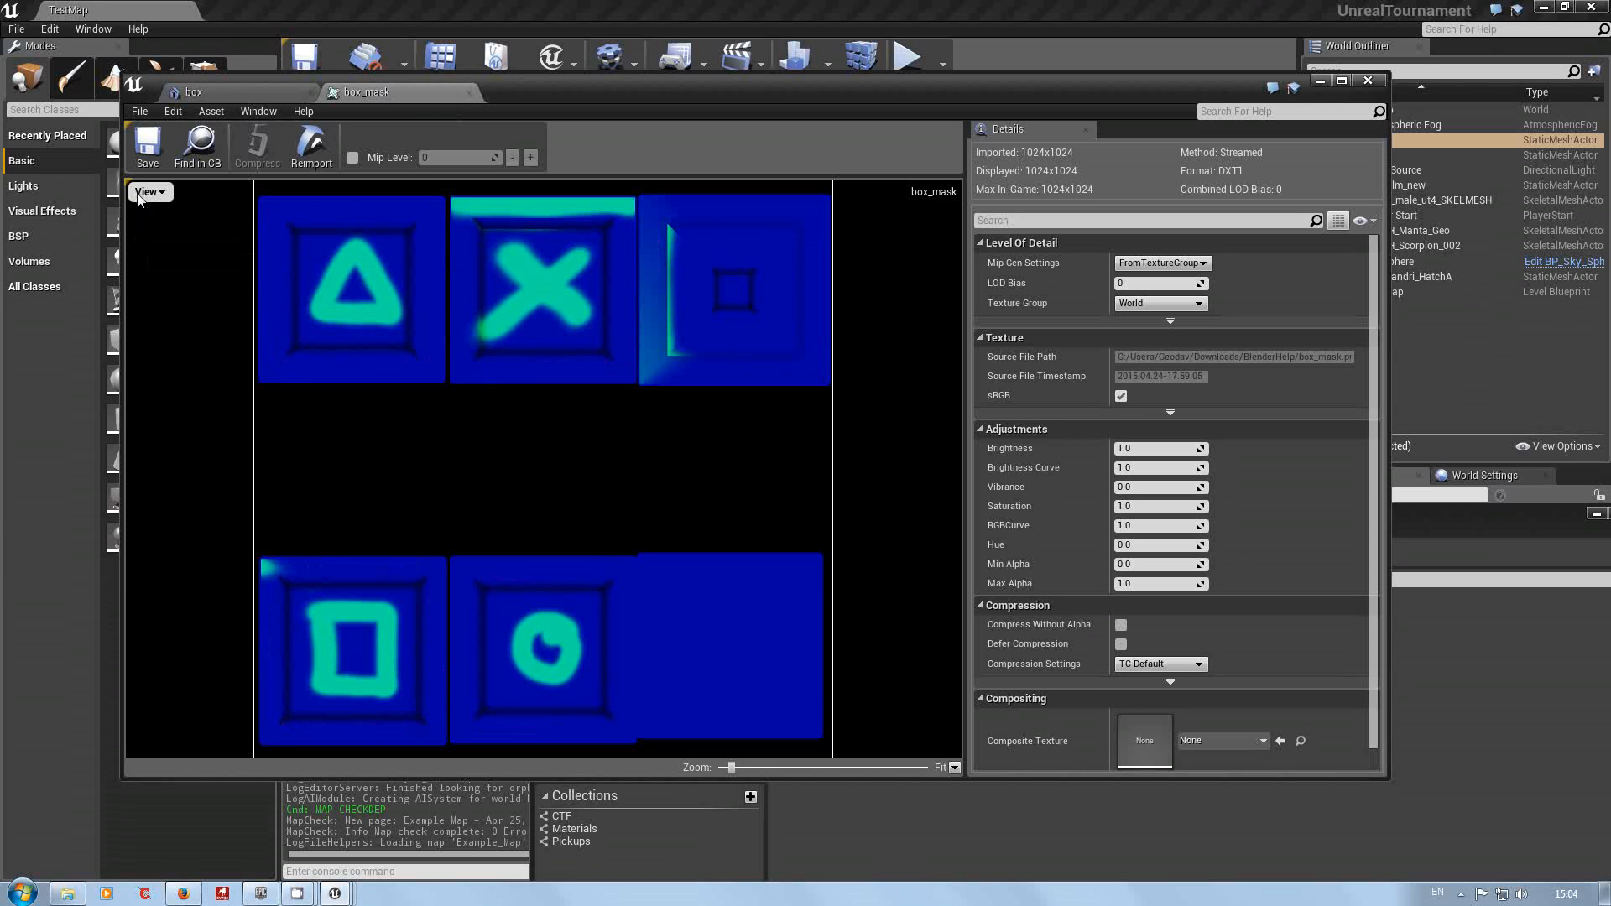
left_click(147, 192)
left_click(152, 245)
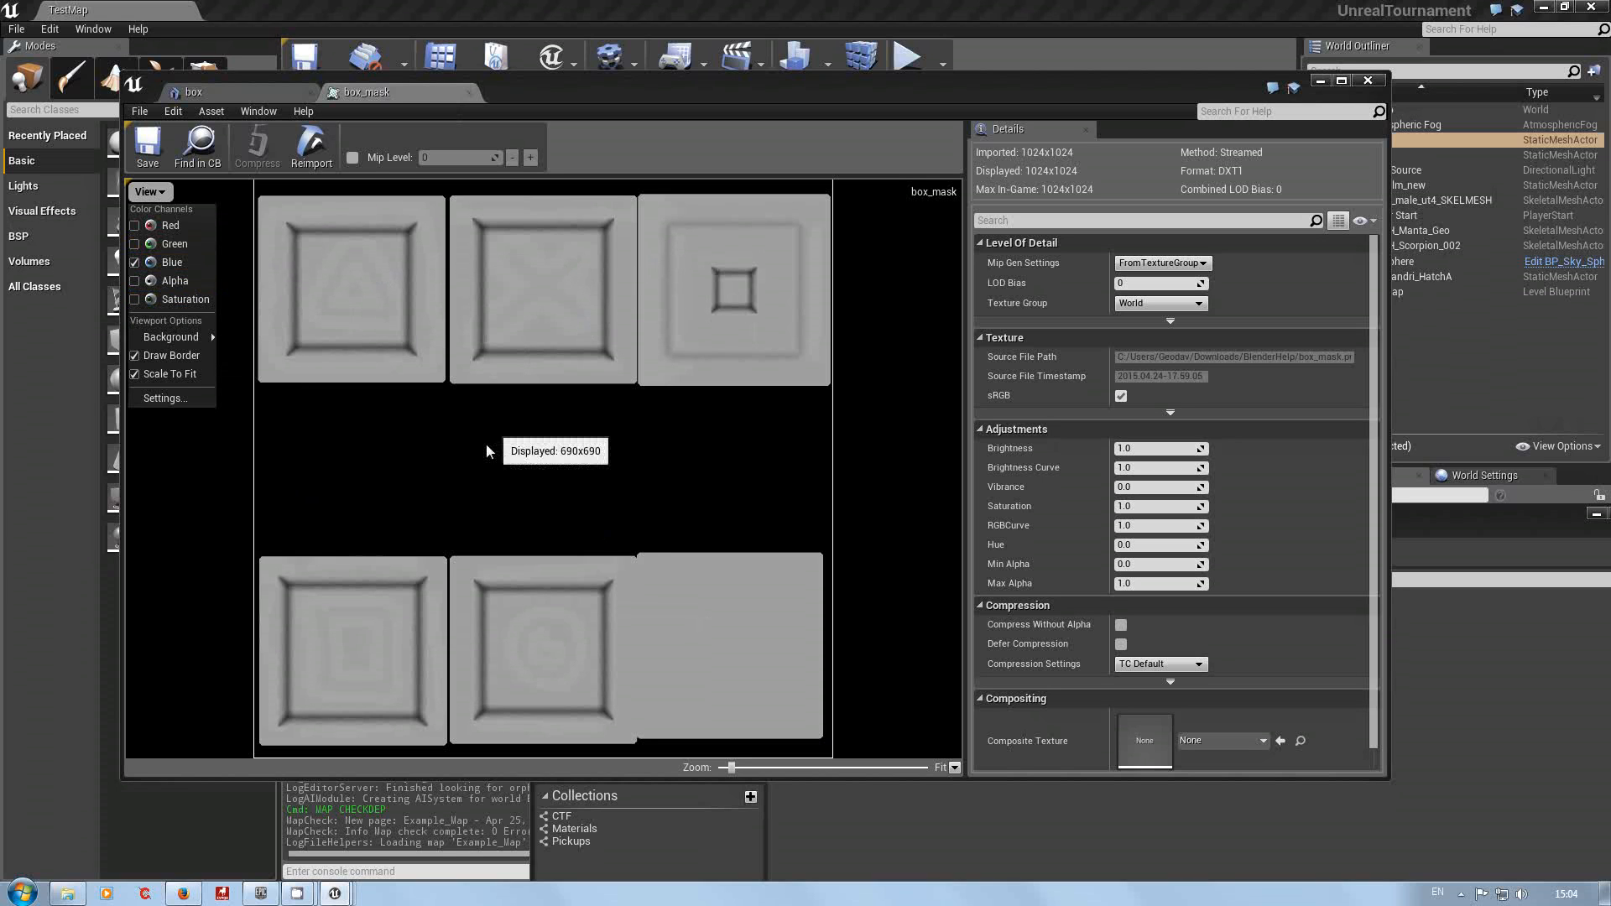
Step: View the box_mask texture's green channel alone, followed by its red channel alone
left_click(134, 243)
left_click(134, 262)
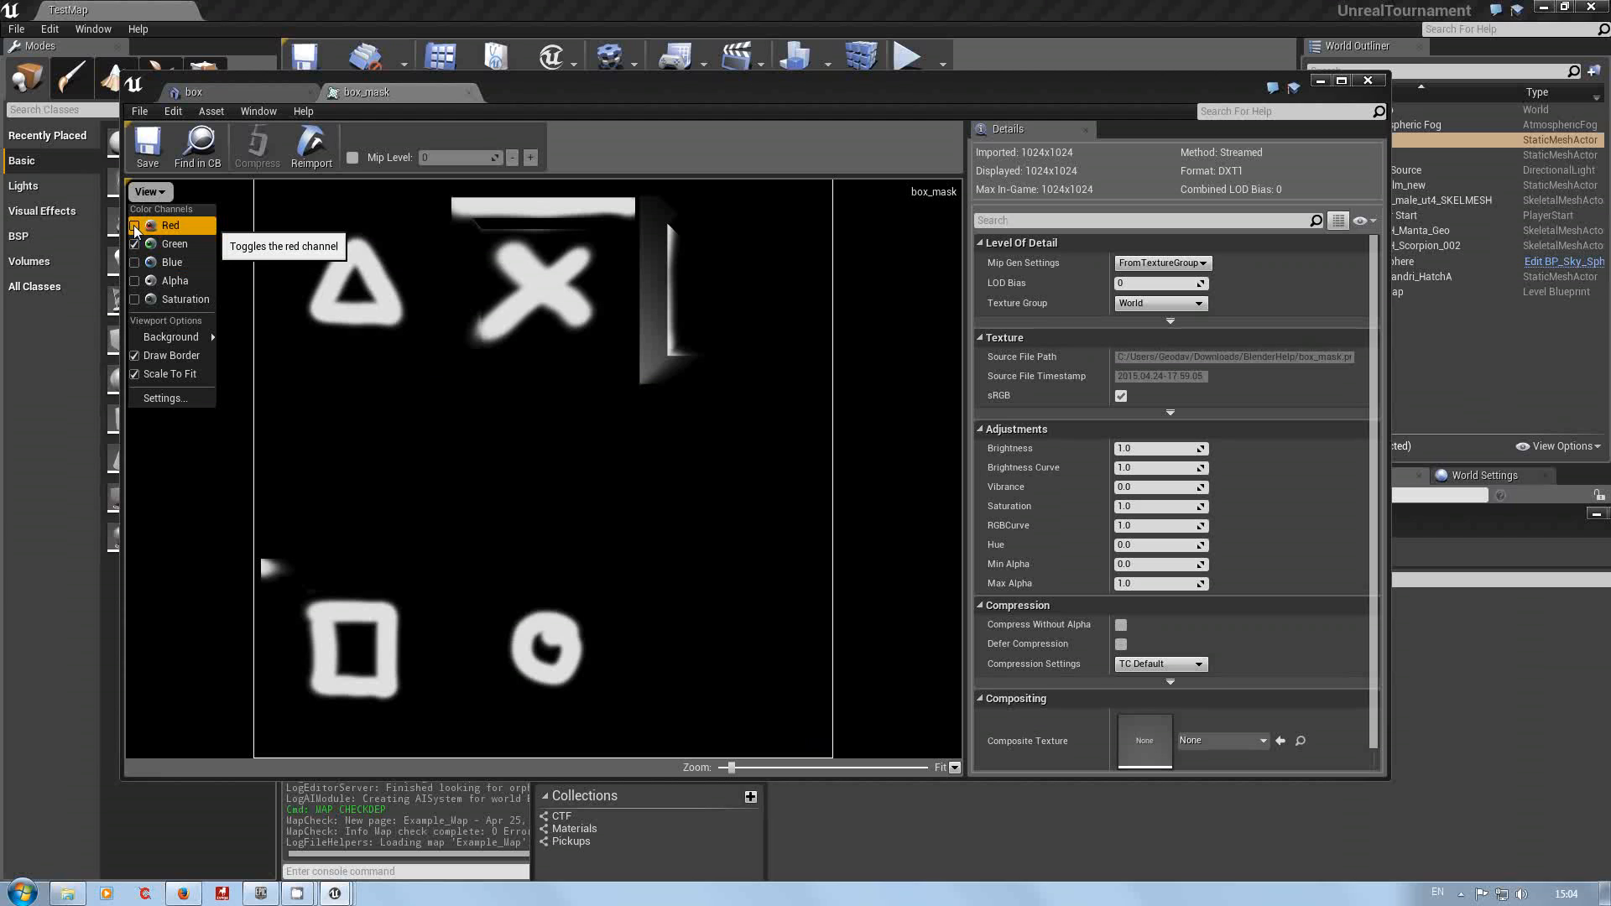
left_click(134, 226)
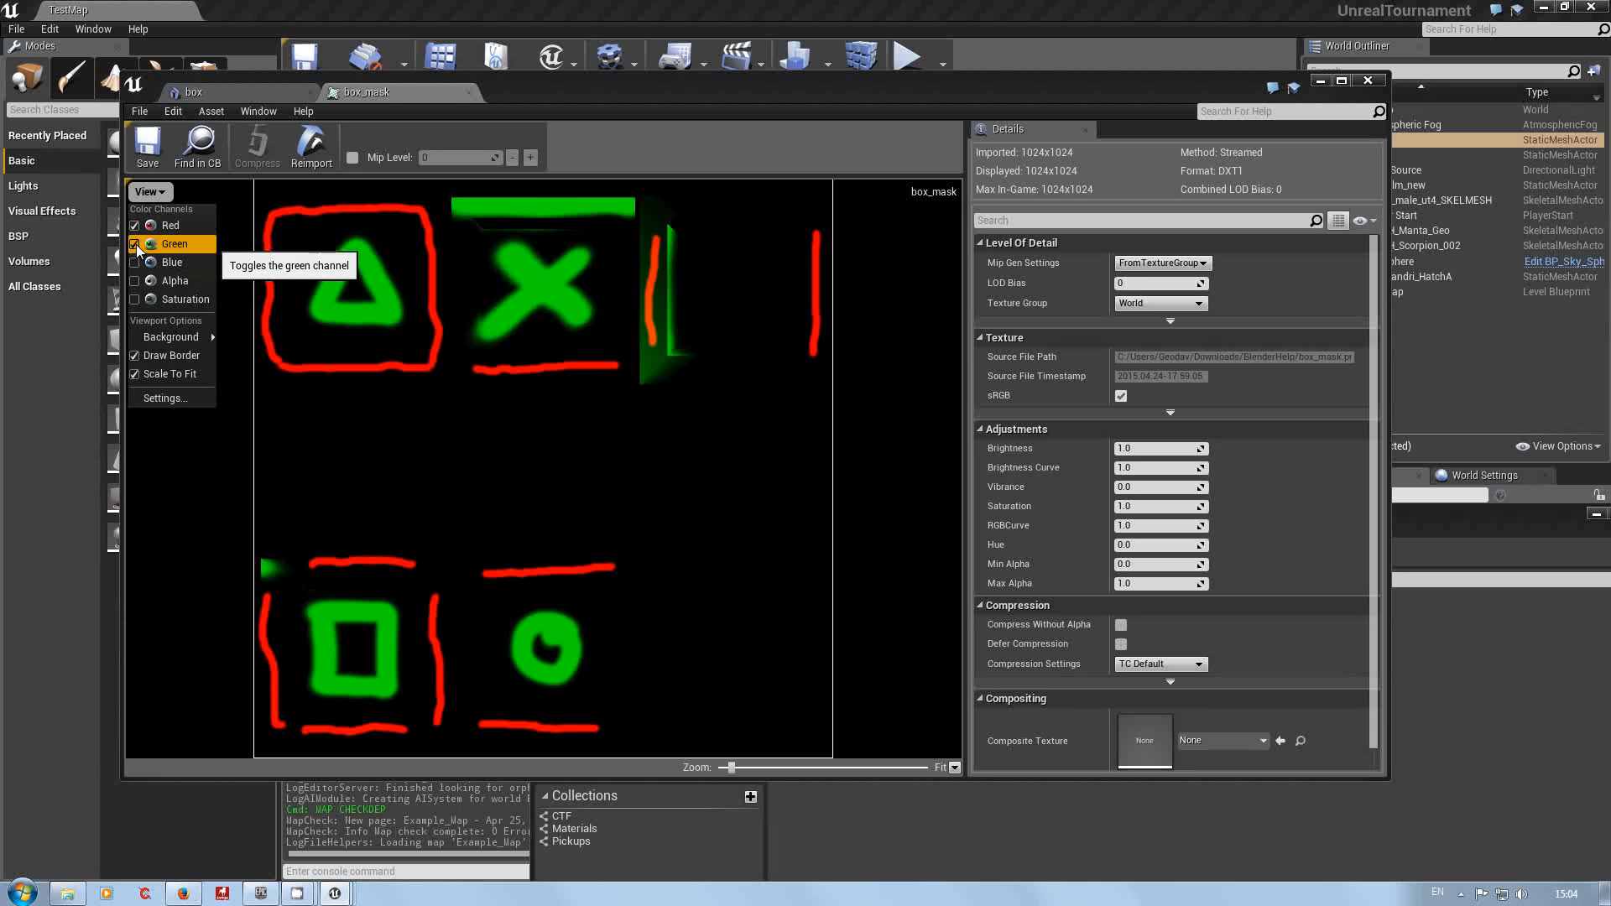
left_click(134, 243)
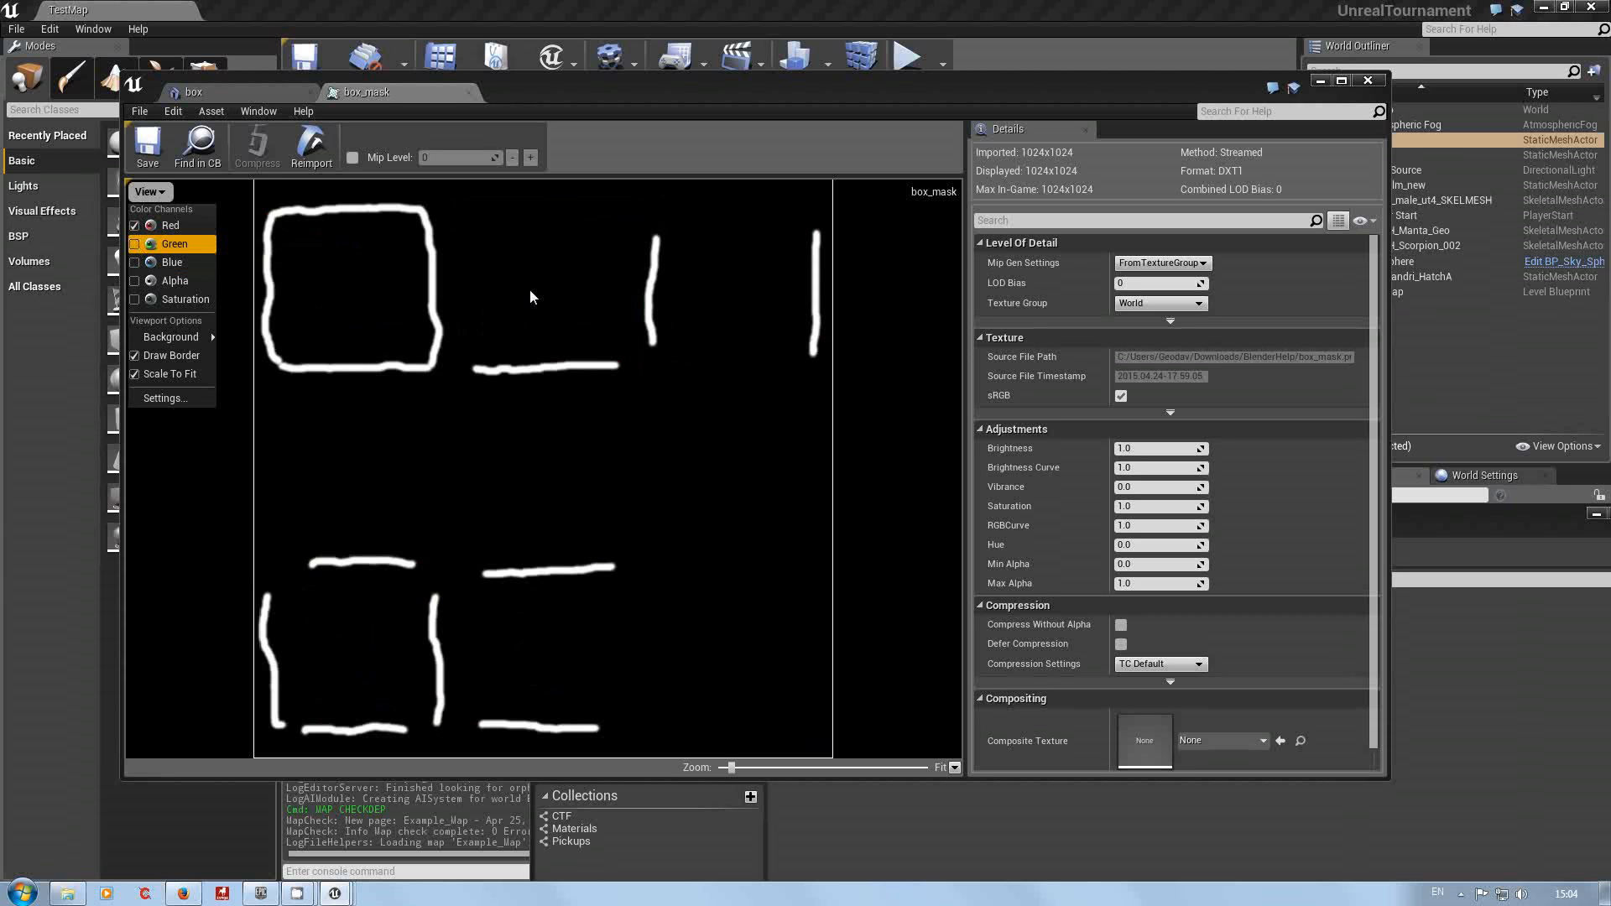
Step: Turn the red, green and blue channels of the box_mask texture back on together
left_click(135, 228)
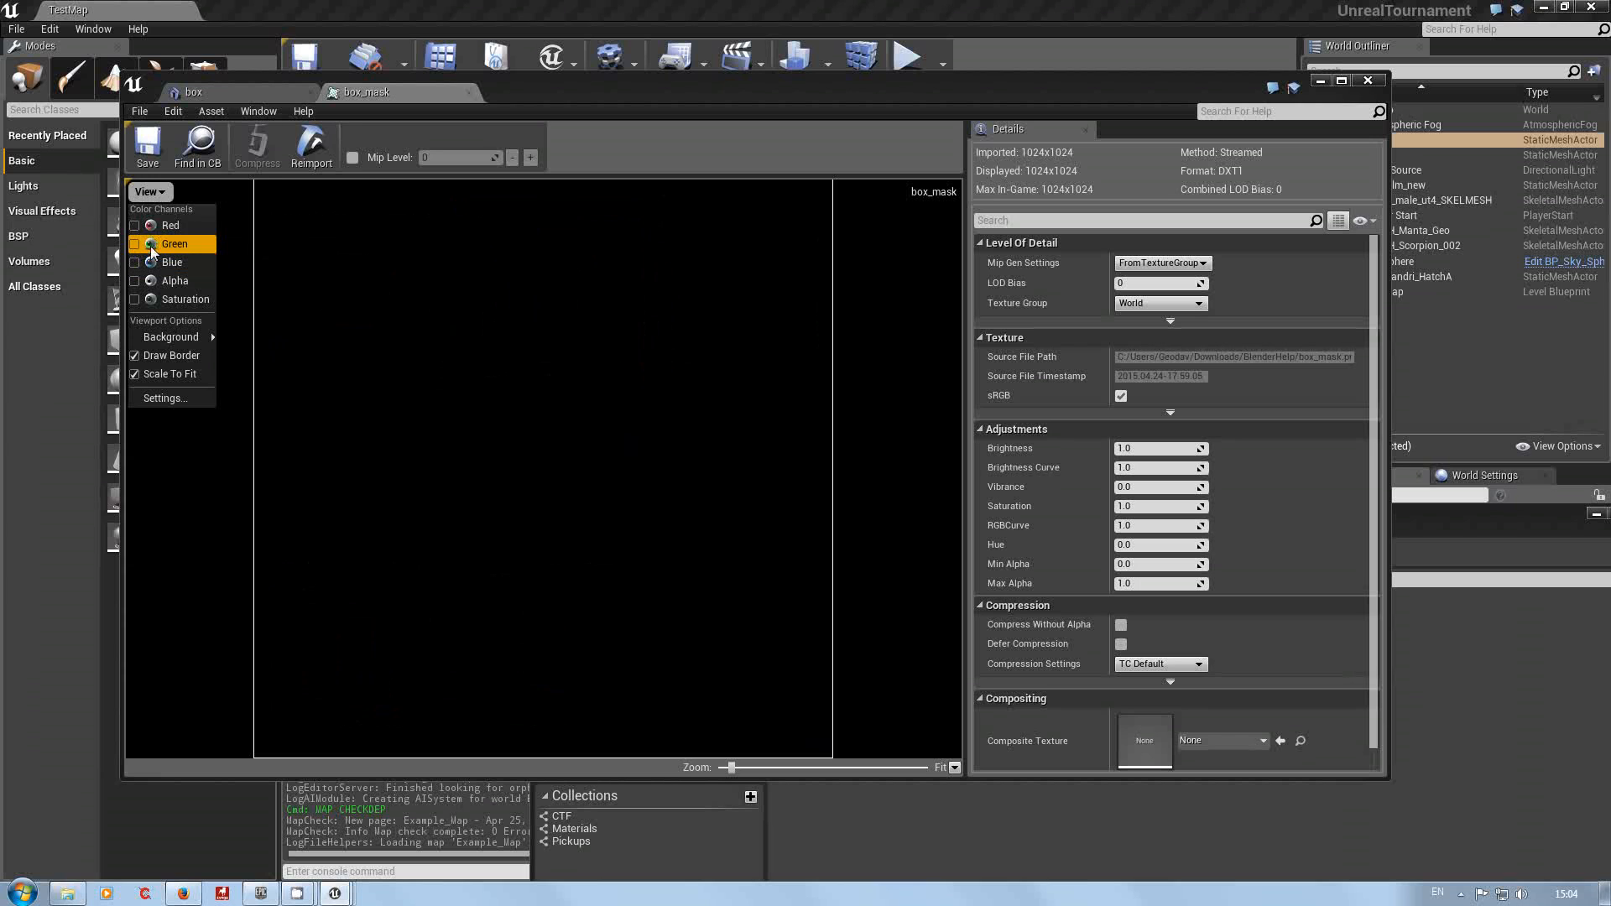
left_click(134, 226)
left_click(134, 244)
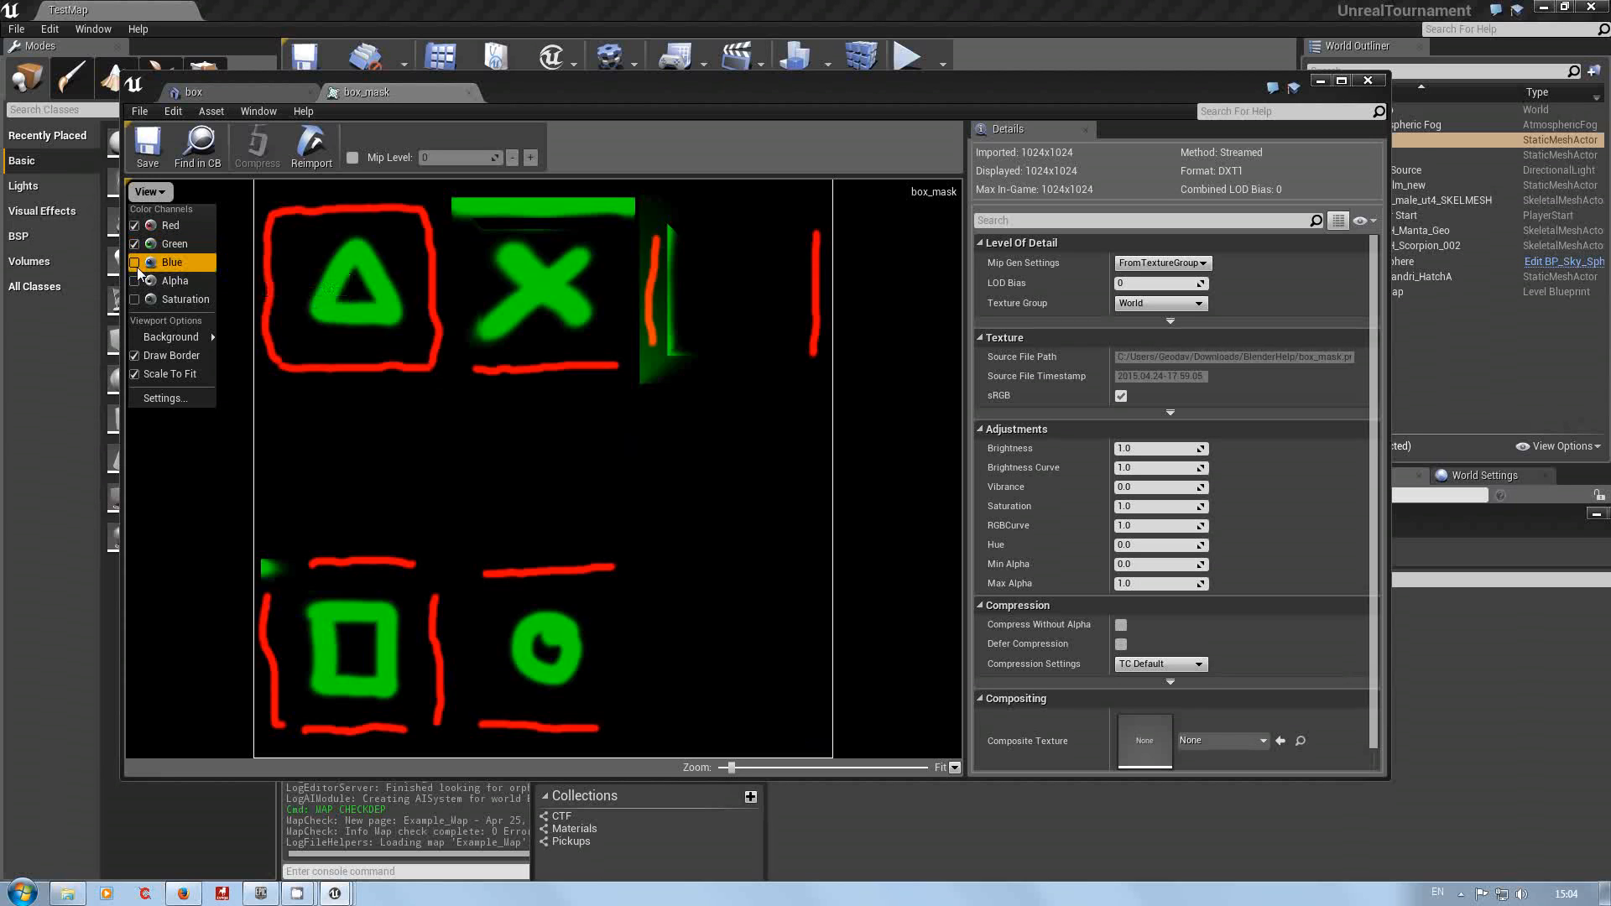
left_click(134, 263)
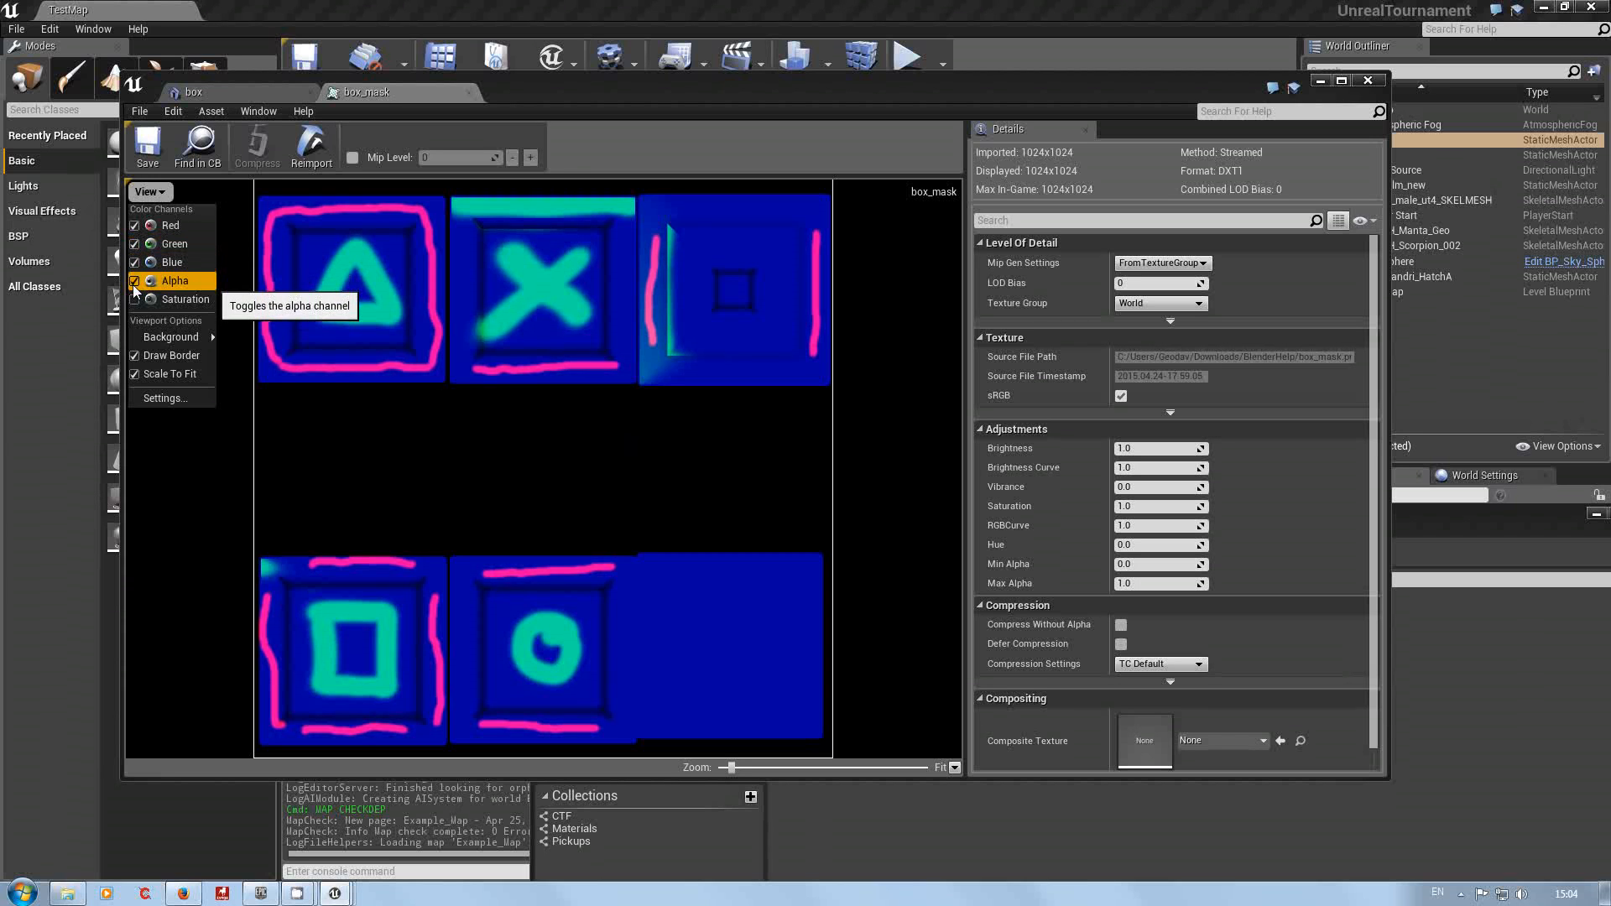
Step: View the whole box mesh in its editor and move that window down to uncover the level view
left_click(291, 94)
left_click_drag(475, 531, 498, 693)
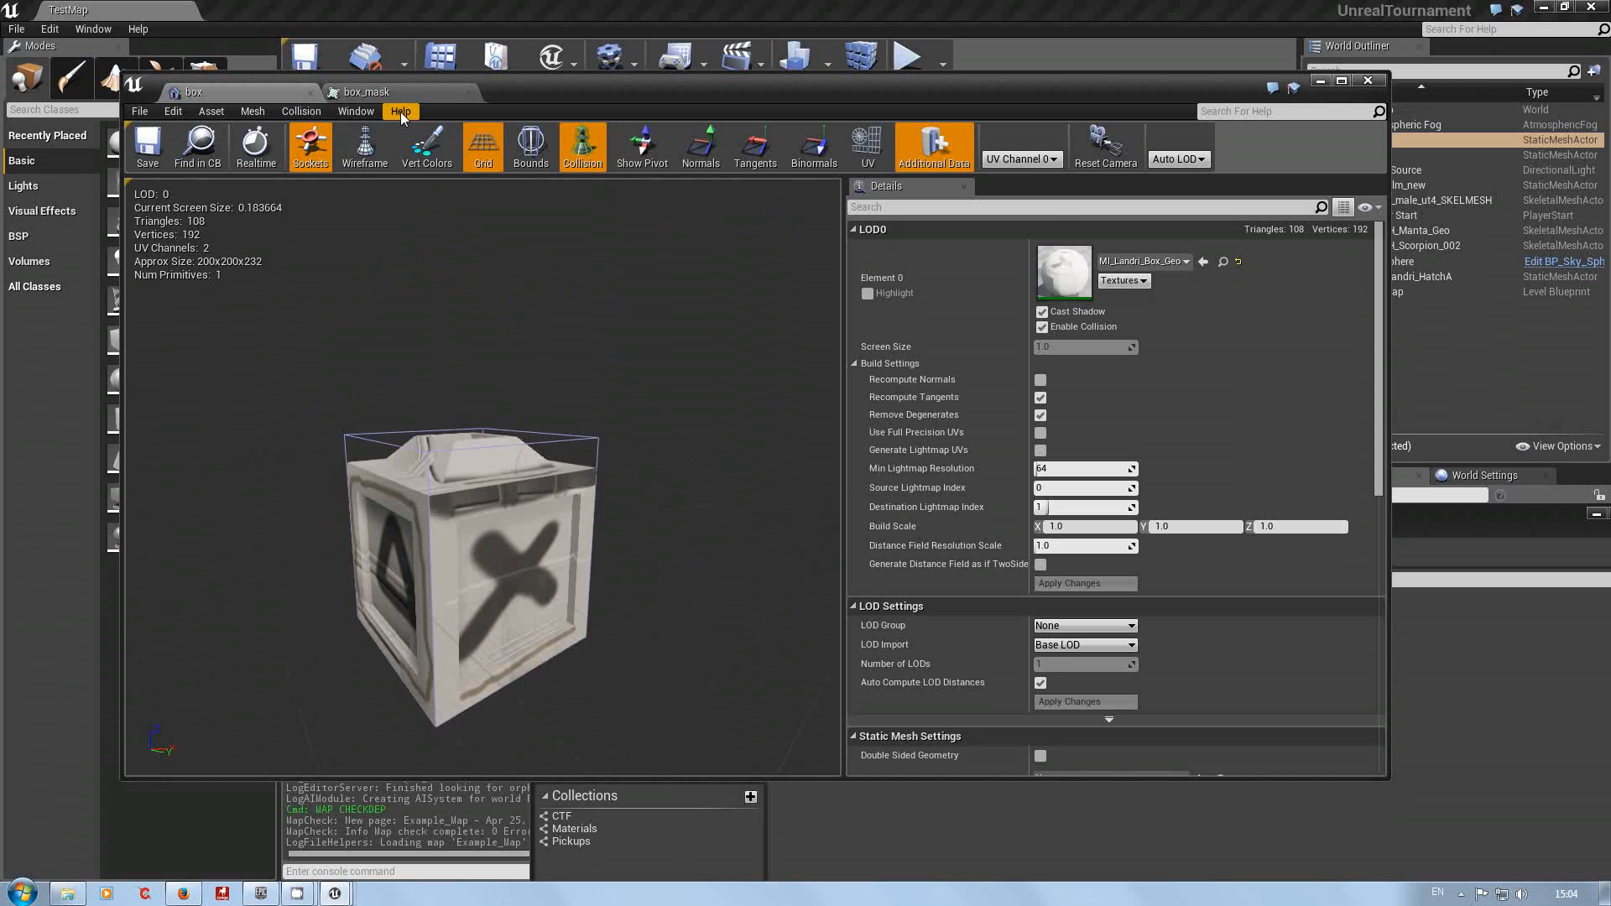
left_click_drag(867, 99, 845, 647)
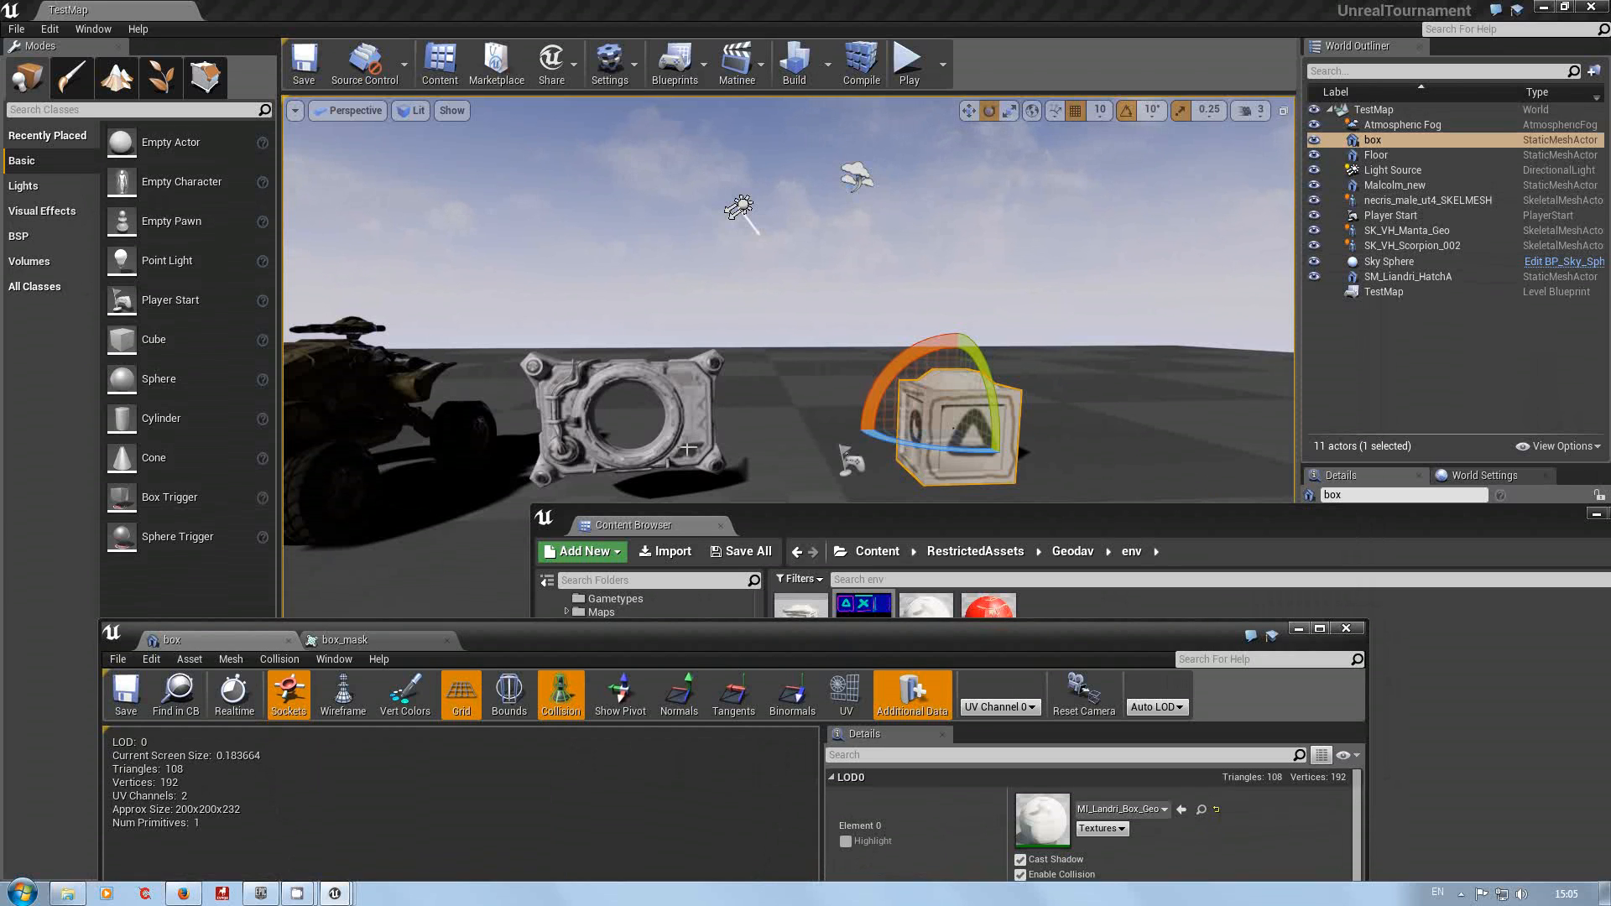
Step: Locate the SM_Liandri_HatchA actor's mesh in the Content Browser, open it in its editor and move that window up into full view
left_click(1423, 276)
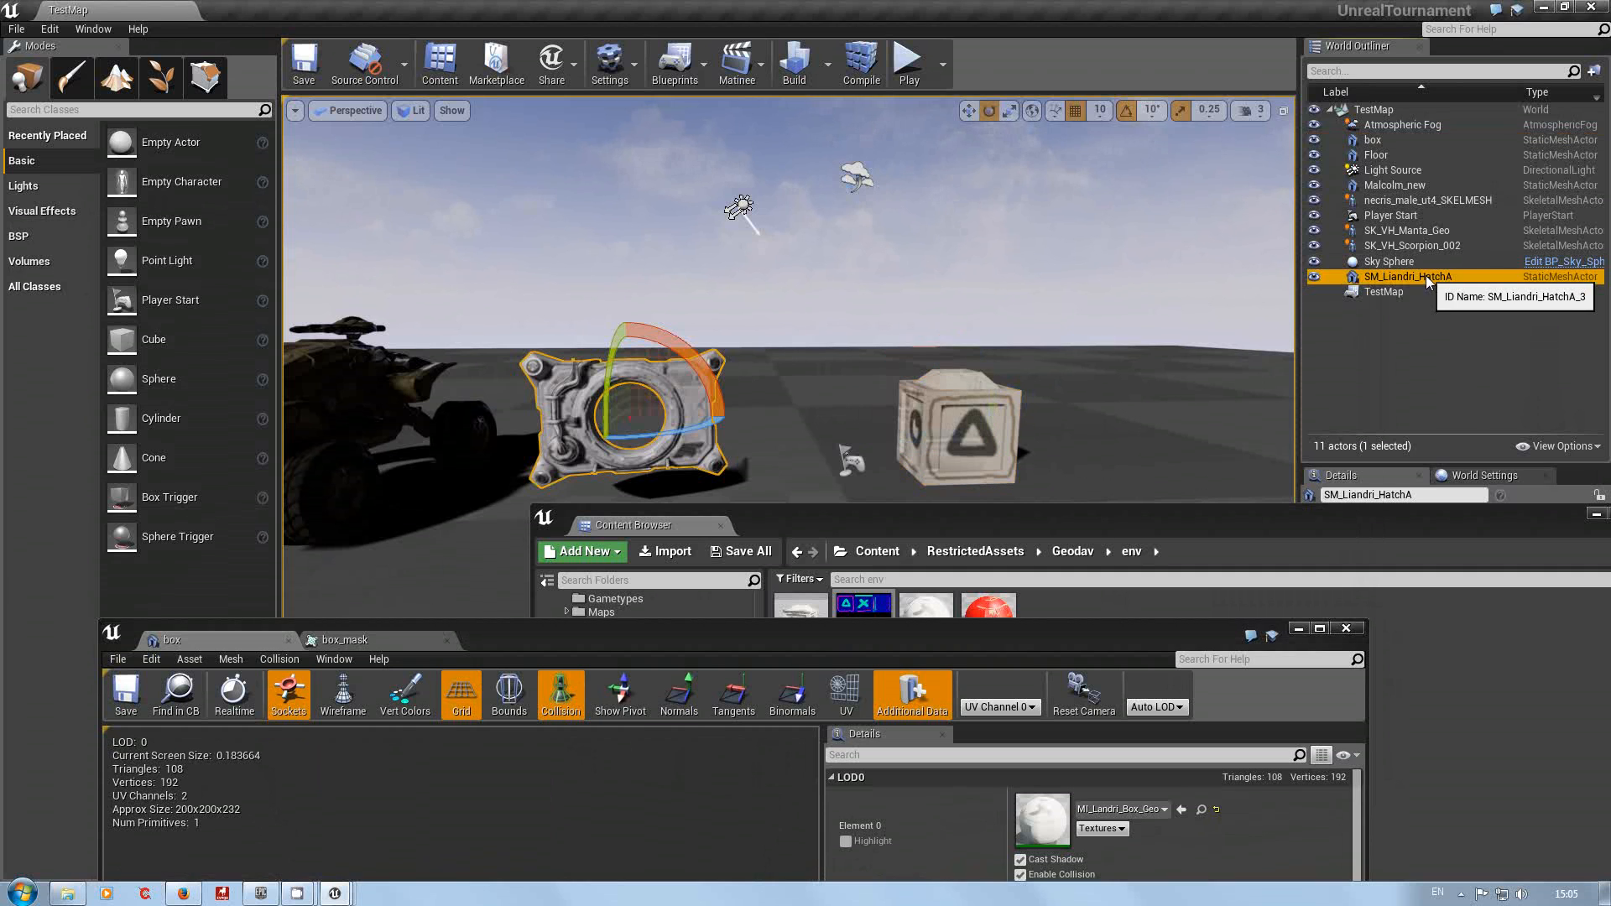
right_click(1424, 283)
left_click(1471, 300)
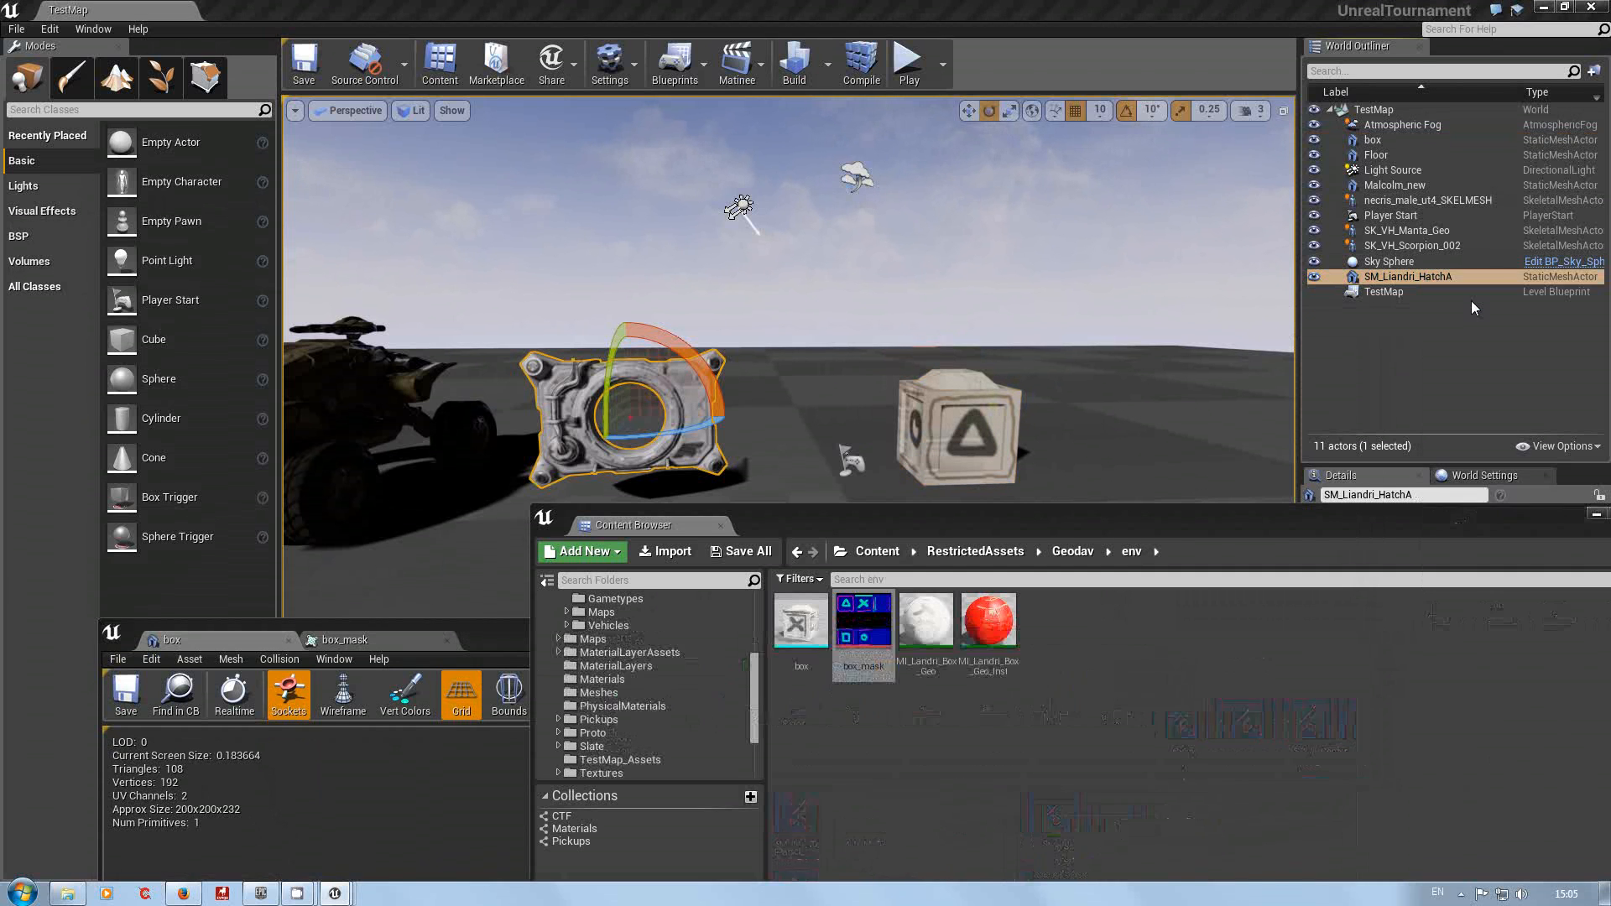
left_click_drag(1317, 520, 1247, 258)
mouse_move(993, 652)
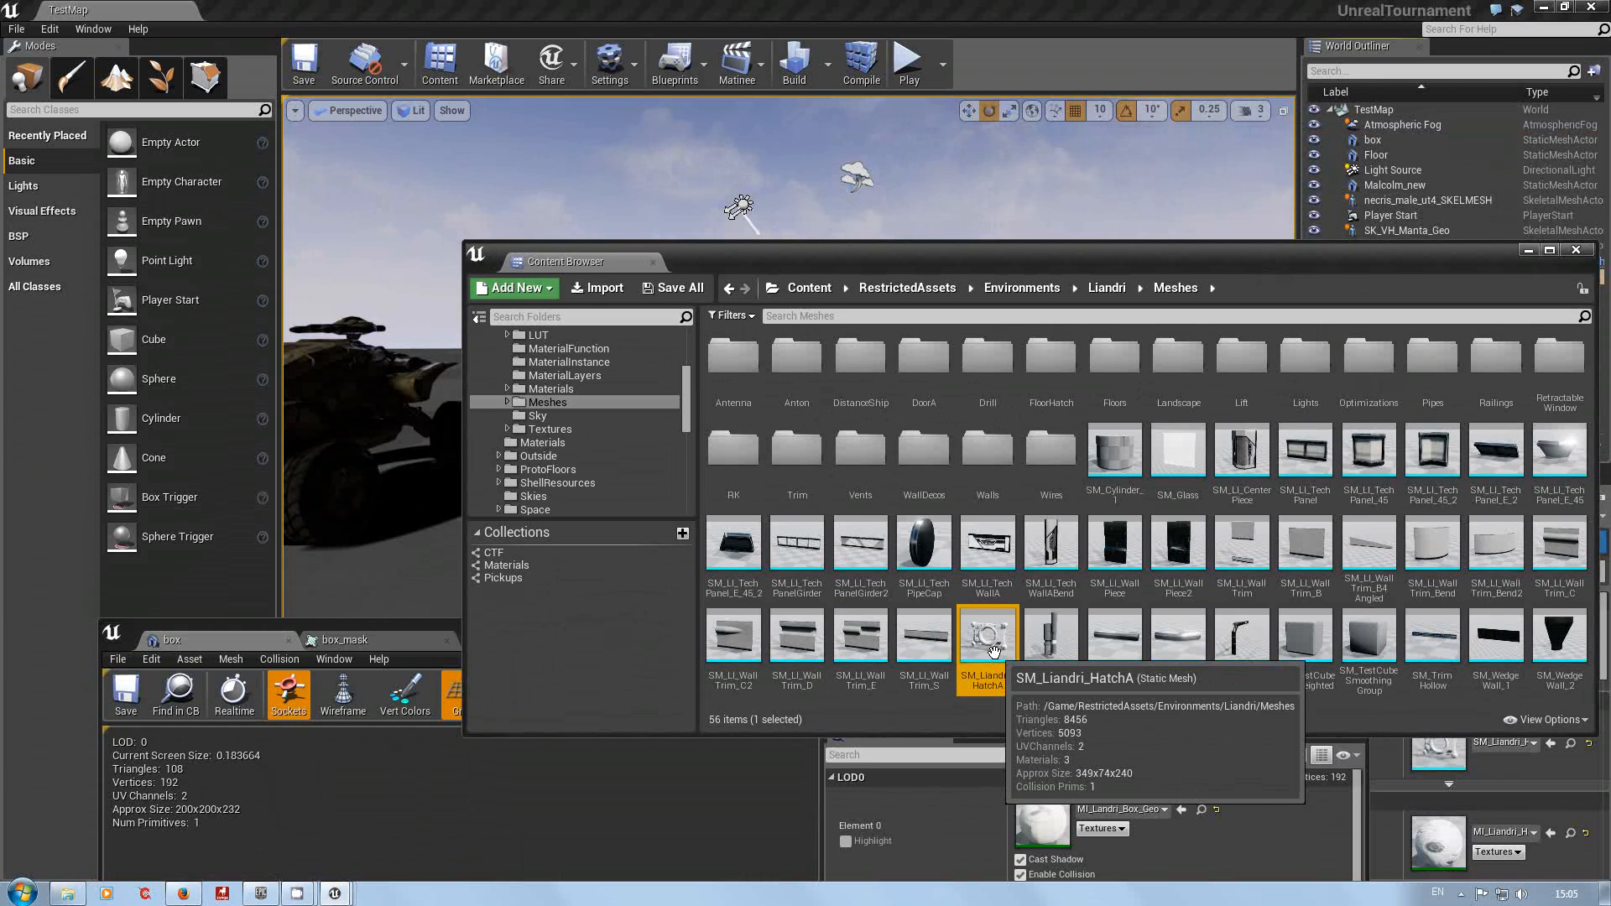
double_click(993, 641)
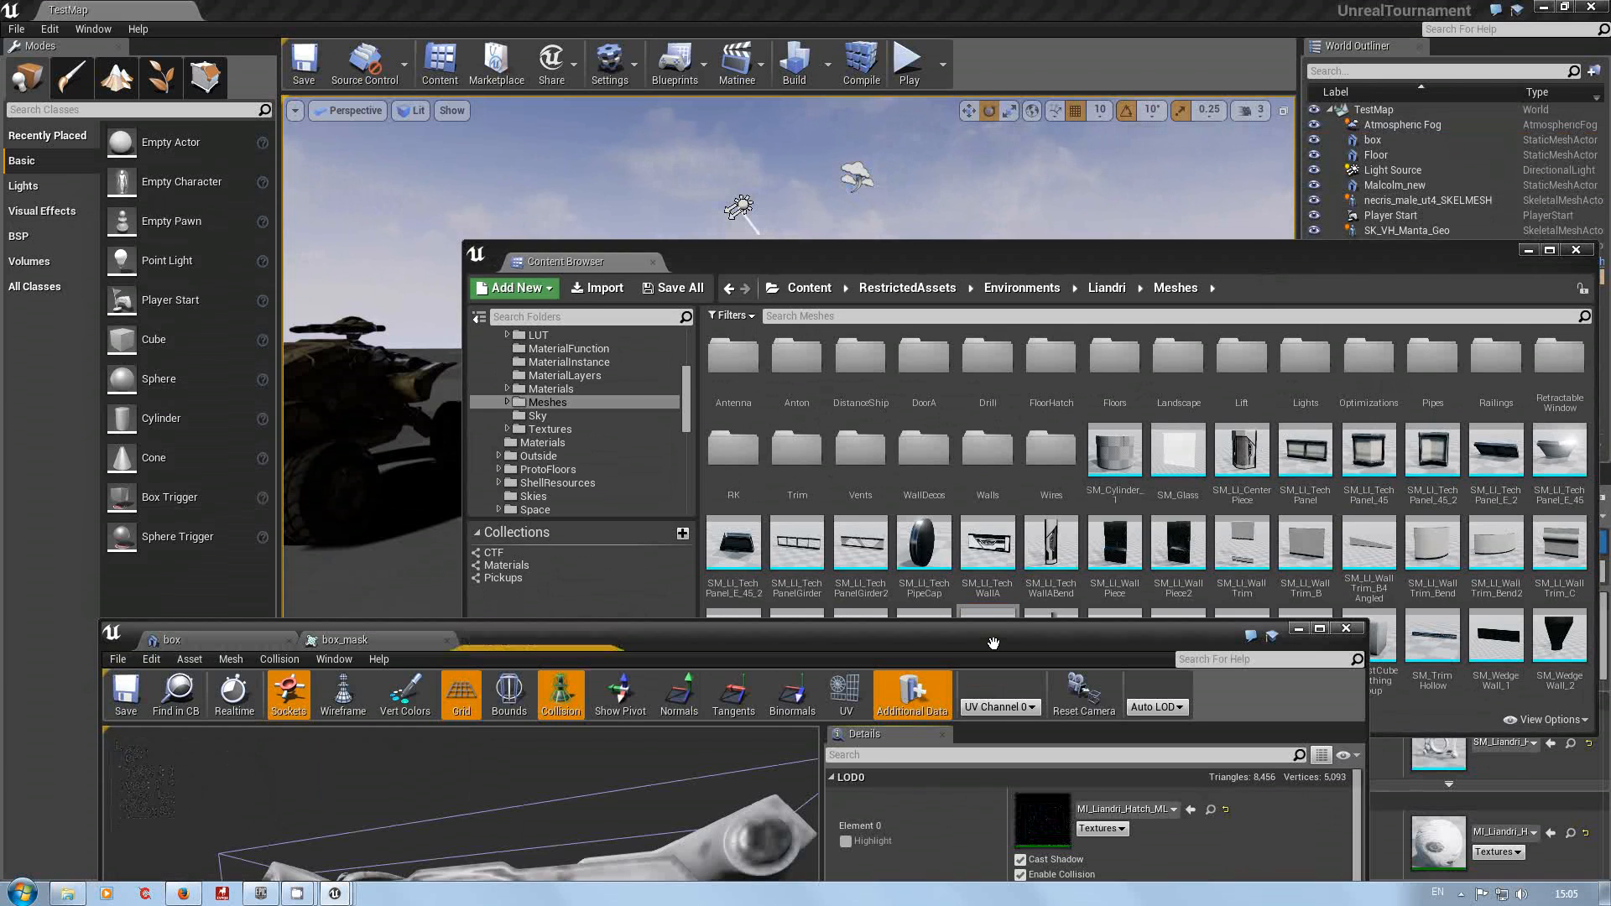
left_click_drag(995, 640, 963, 134)
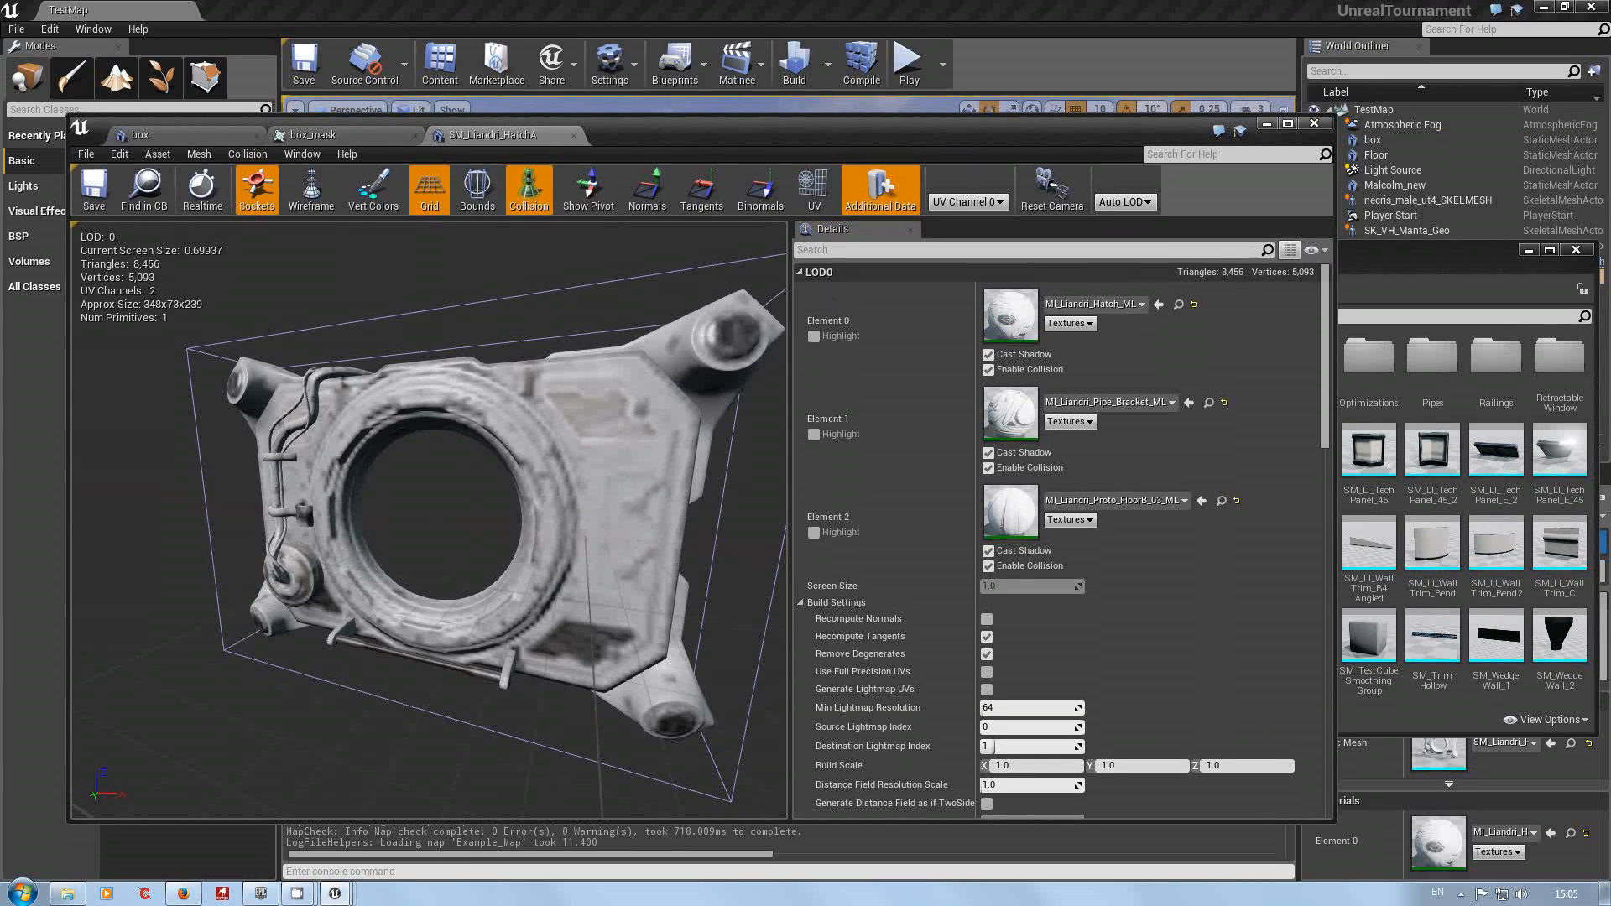
Step: View the hatch mesh from the front and overlay its UV layout for UV channel 0
mouse_move(587, 420)
left_mouse_down()
mouse_move(587, 537)
mouse_move(529, 369)
mouse_move(579, 470)
mouse_move(575, 403)
left_mouse_up()
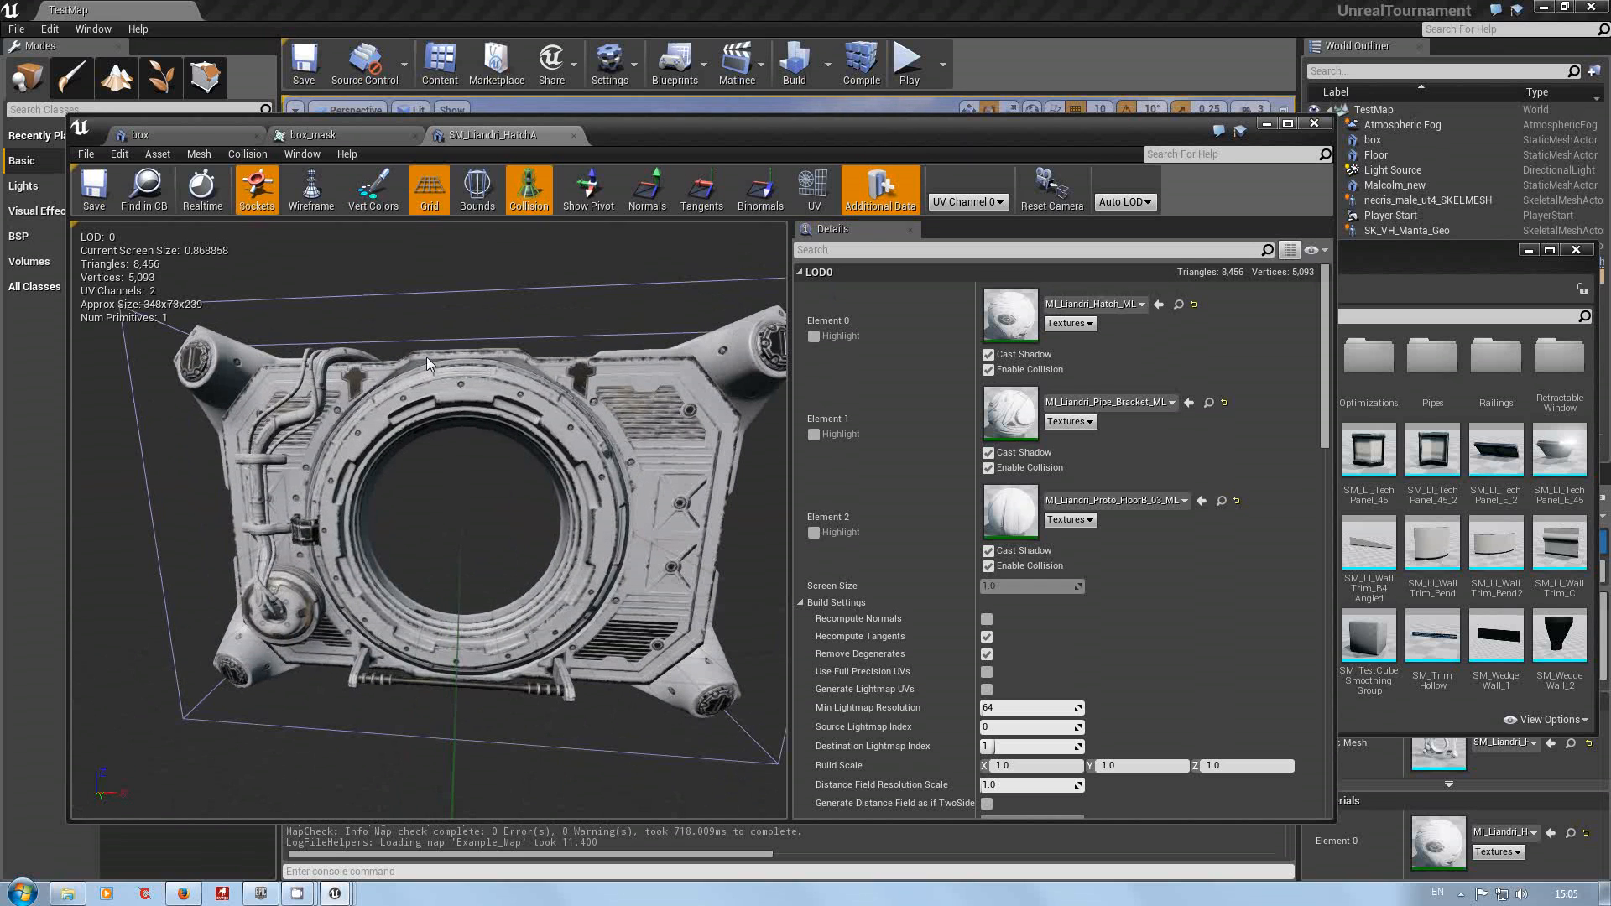
mouse_move(566, 430)
left_mouse_down()
mouse_move(568, 298)
mouse_move(555, 445)
mouse_move(613, 547)
left_mouse_up()
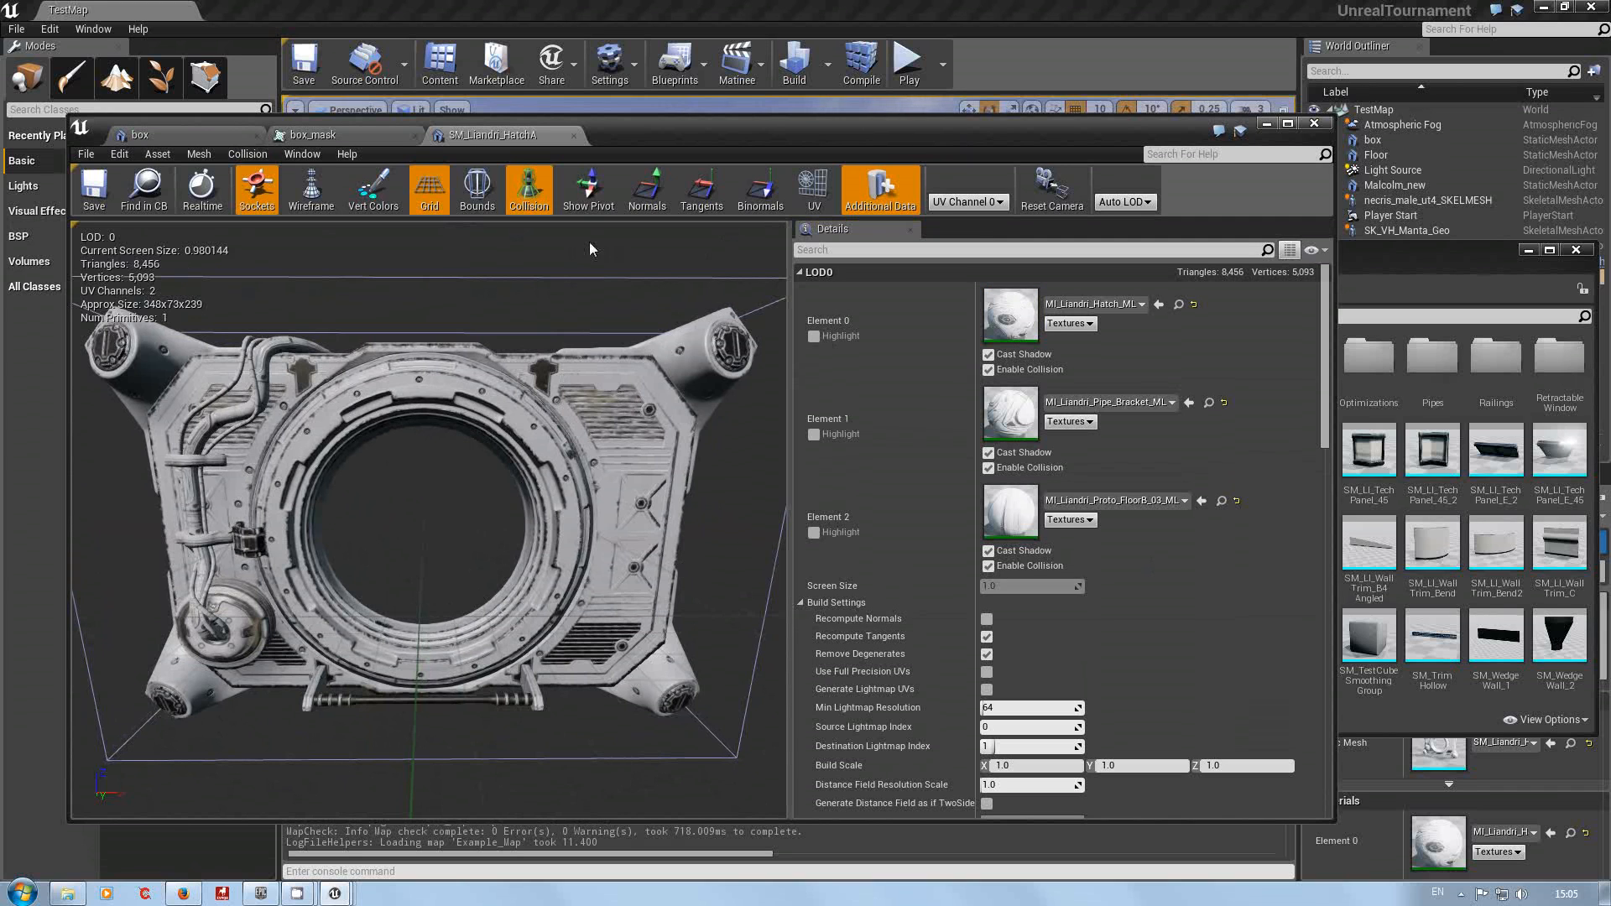
left_click(815, 192)
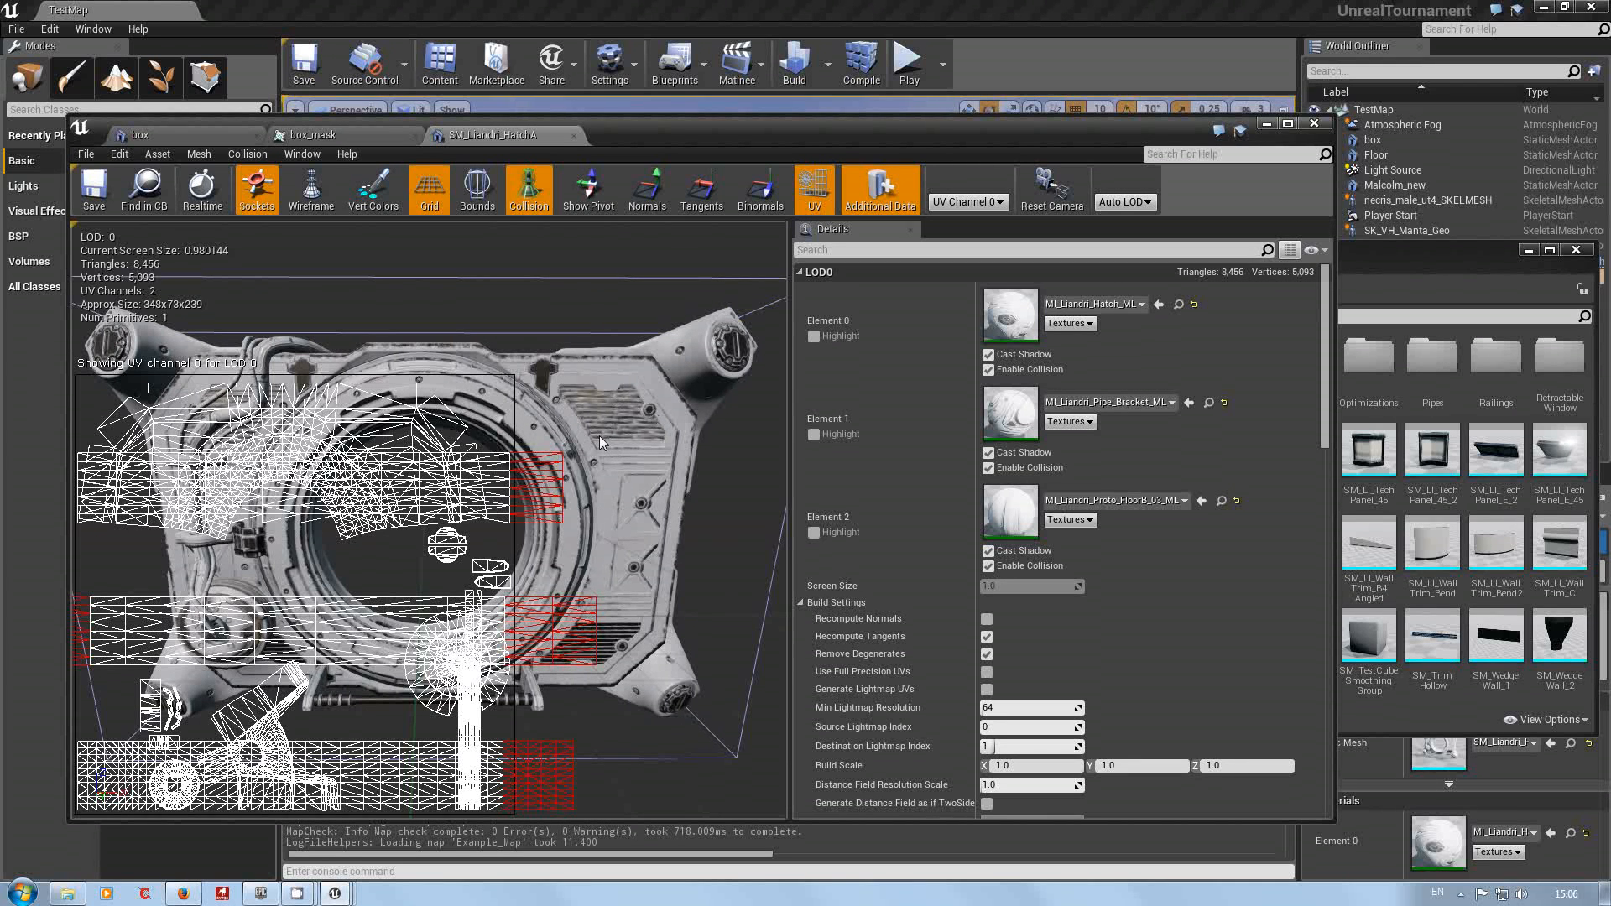
scroll(599, 435, "down", 3)
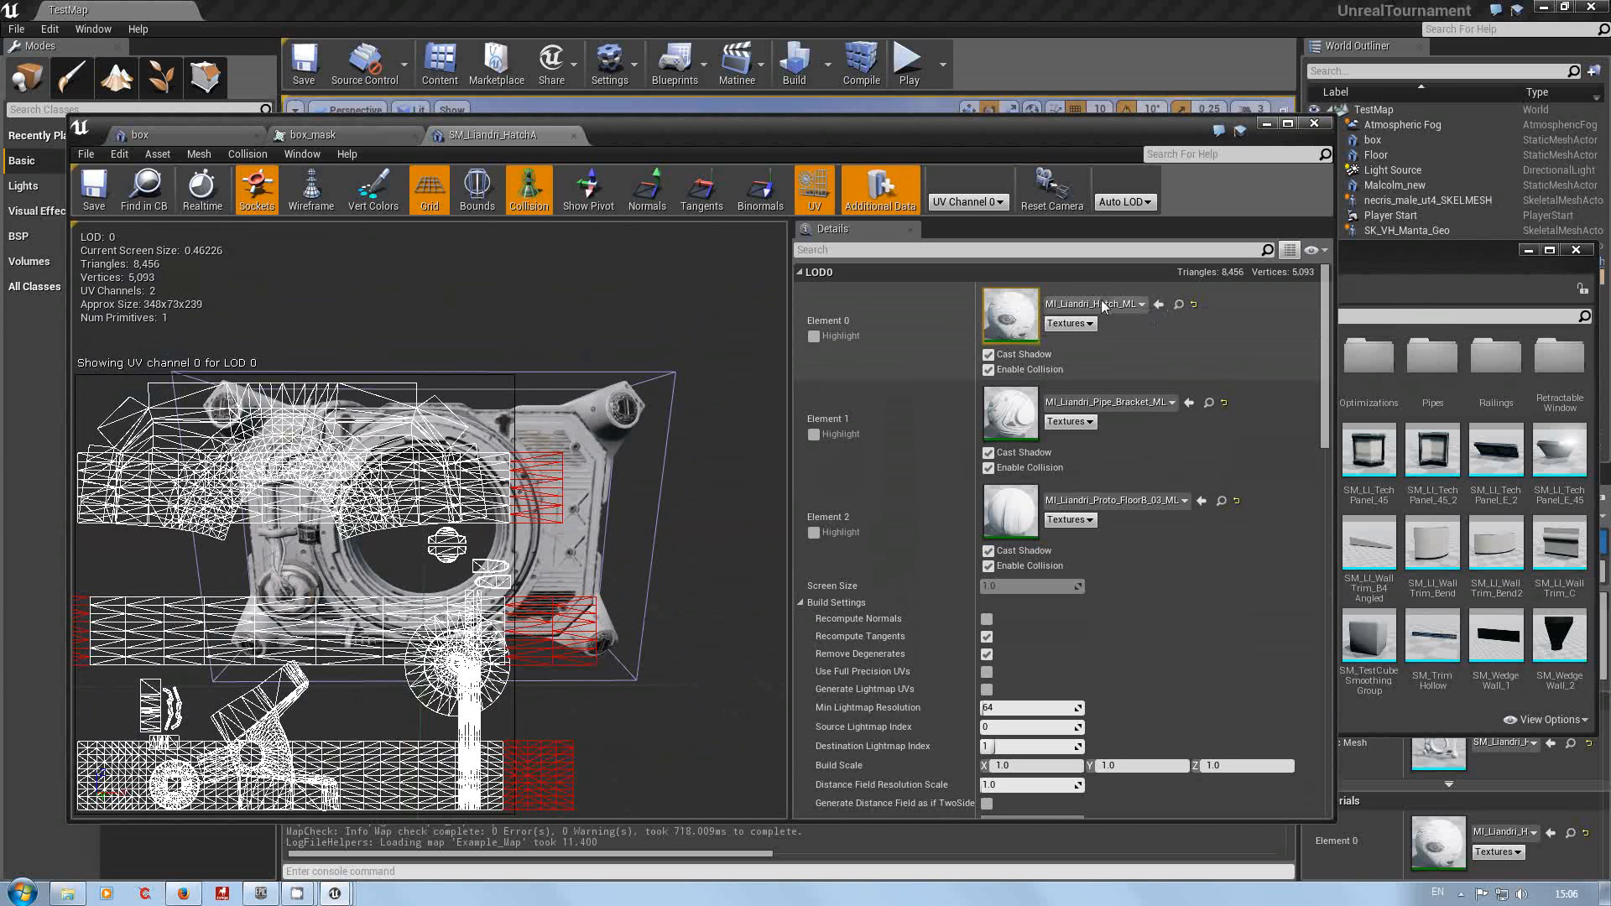
Step: Locate and open the hatch mesh's Element 0 material, MI_Liandri_Hatch_ML, and inspect it on the preview sphere
left_click(1179, 304)
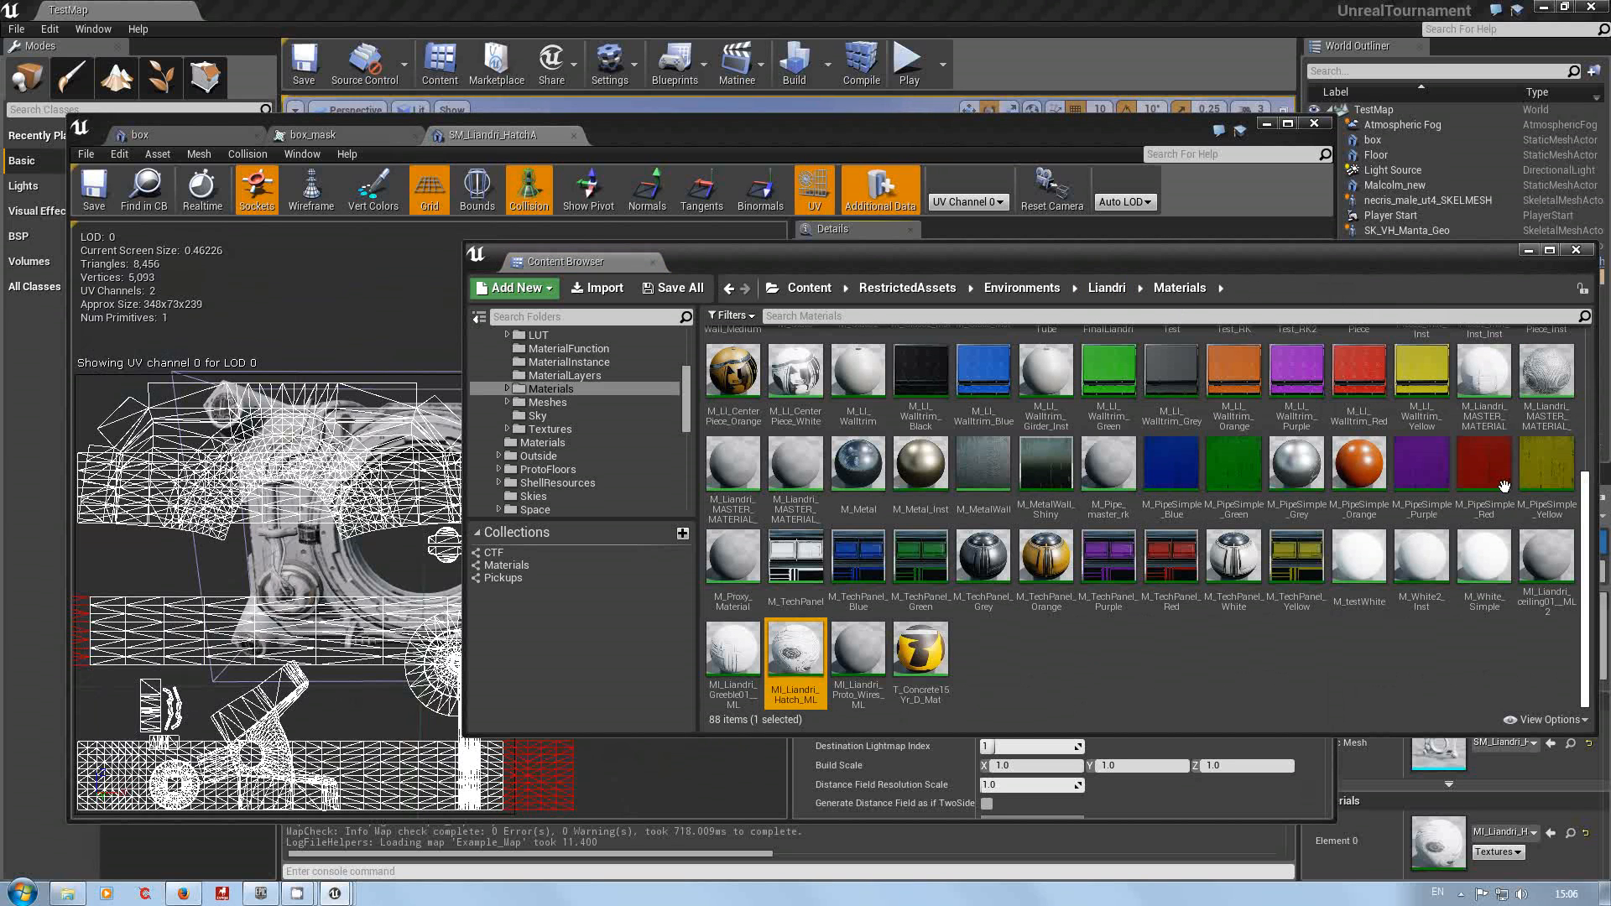
double_click(801, 671)
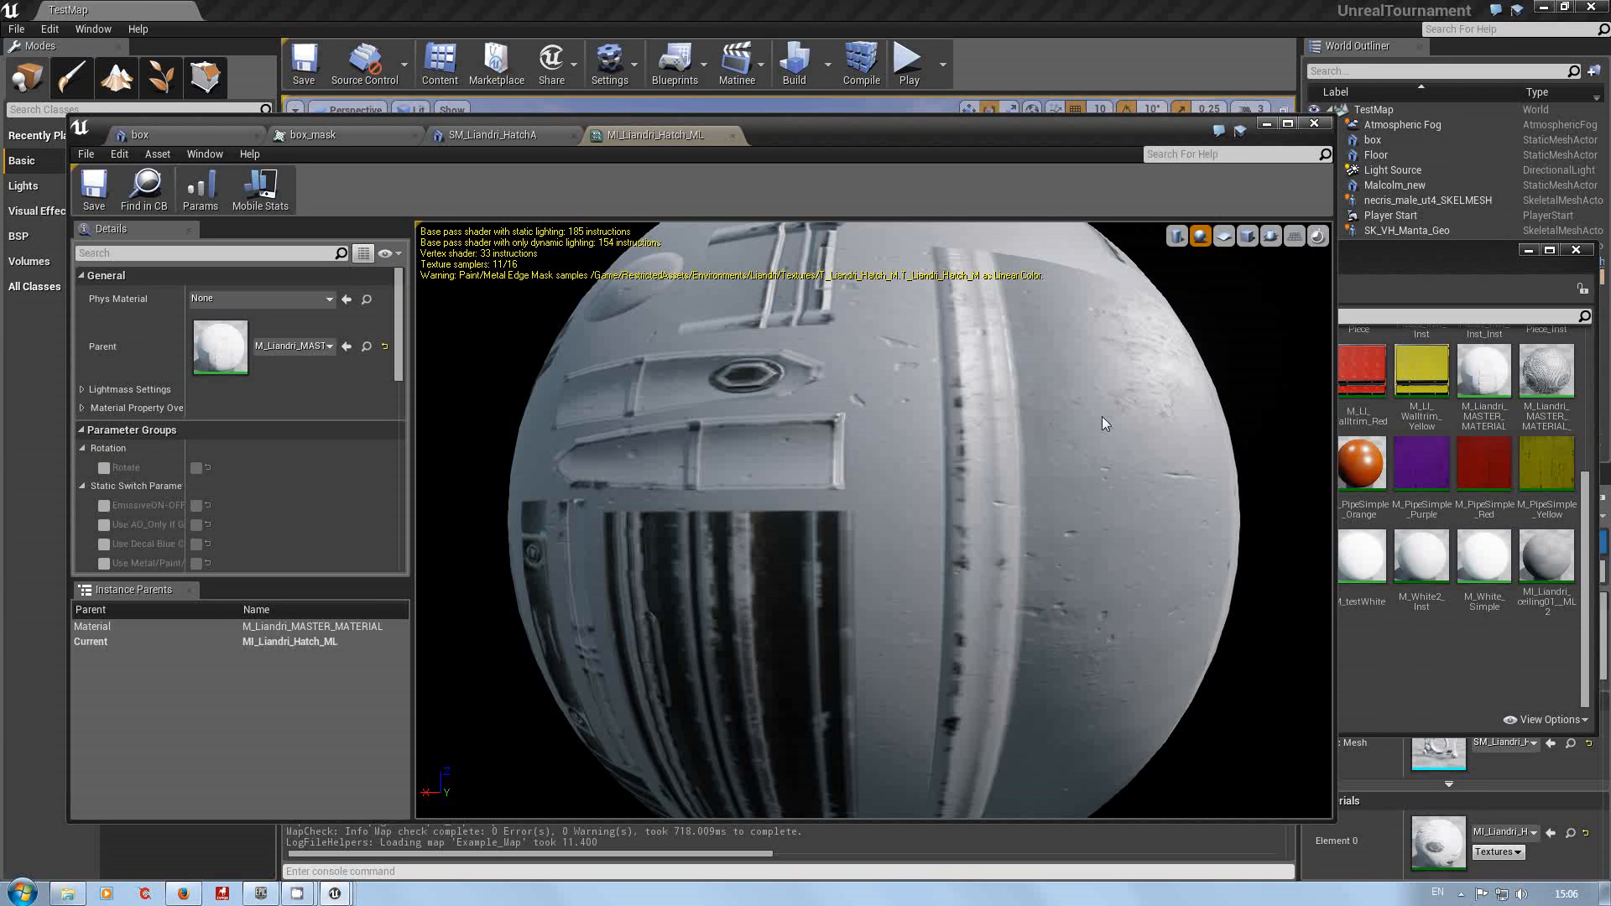
left_click_drag(801, 671, 889, 655)
left_click_drag(827, 420, 890, 424)
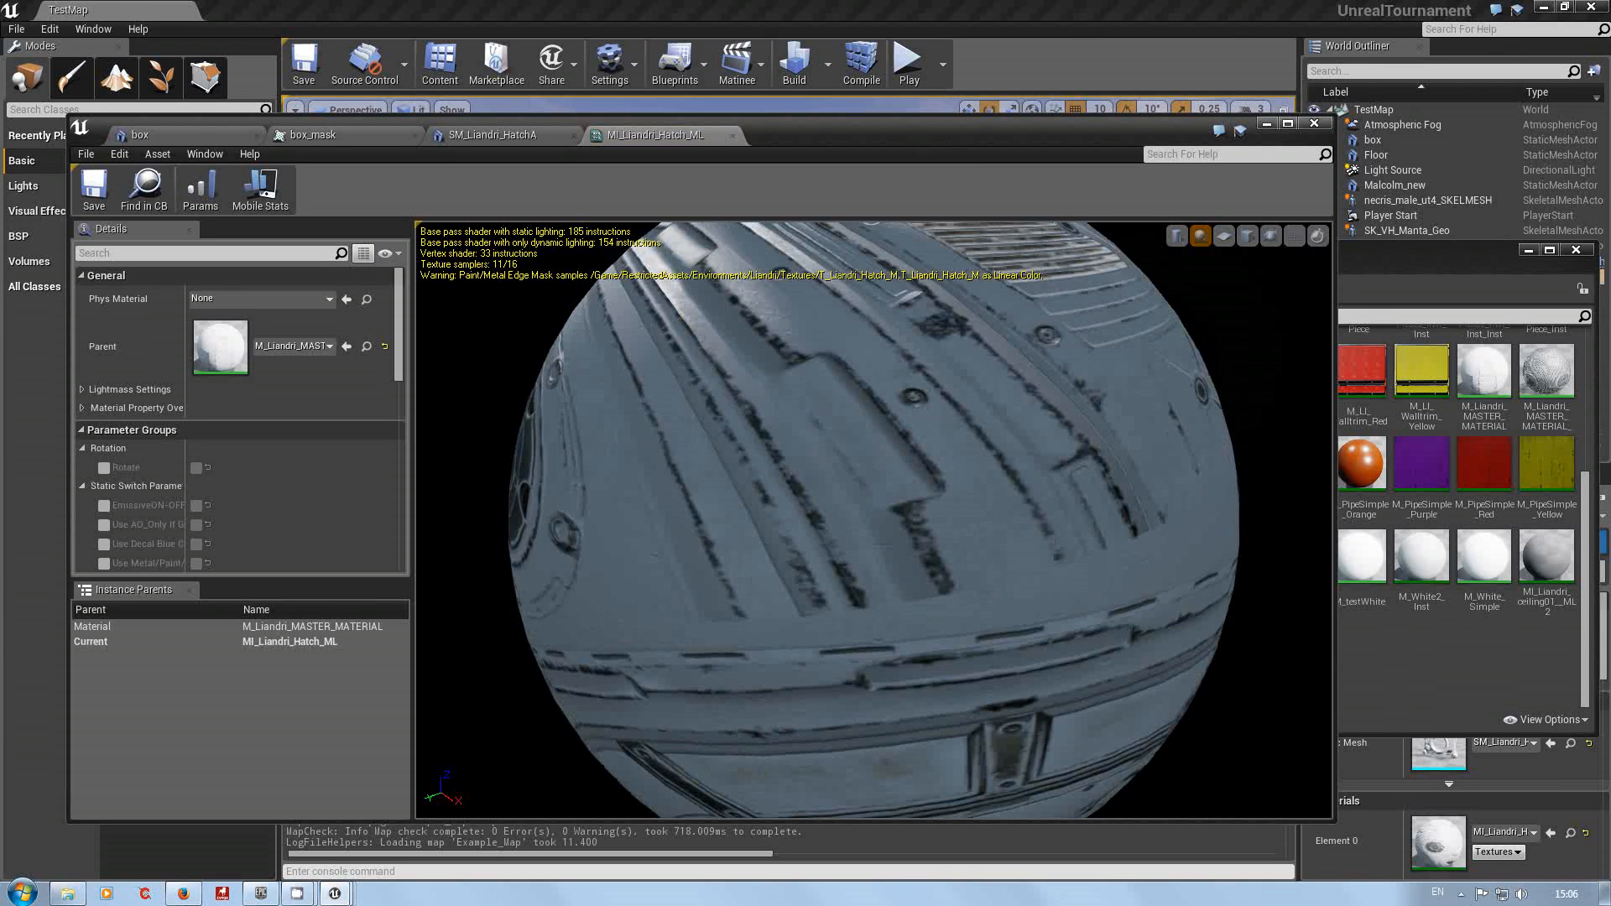
right_click_drag(826, 423, 826, 545)
mouse_move(827, 424)
left_mouse_down()
mouse_move(965, 445)
mouse_move(1086, 268)
left_mouse_up()
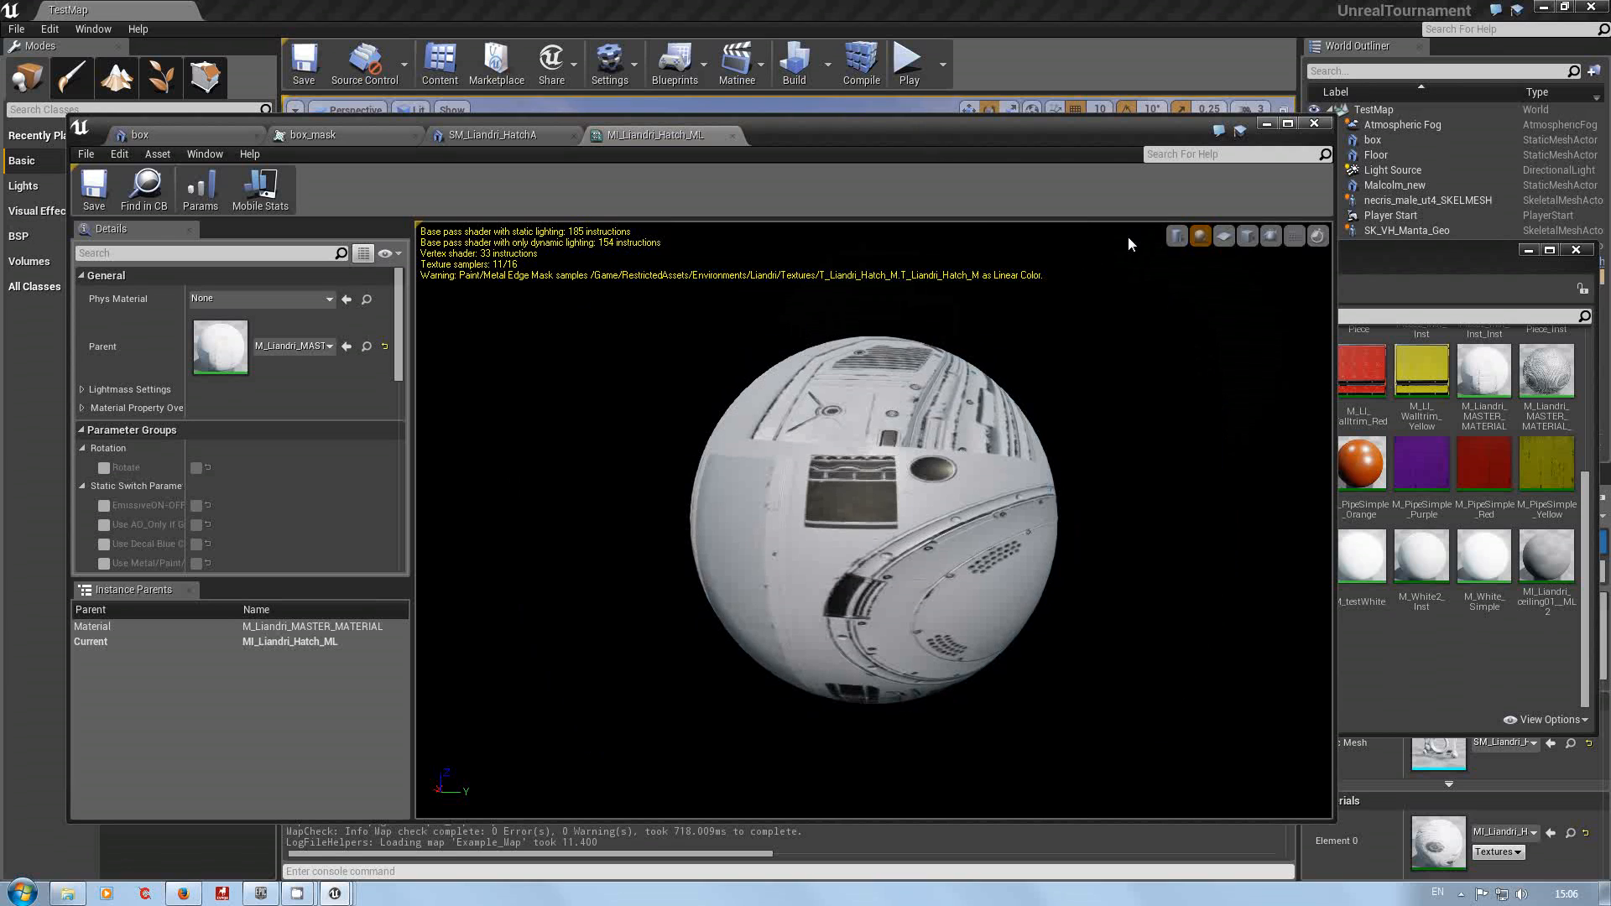
Step: Preview the MI_Liandri_Hatch_ML material on a cube and face one side of it
left_click(1248, 237)
left_click_drag(965, 528, 915, 528)
scroll(903, 531, "up", 1)
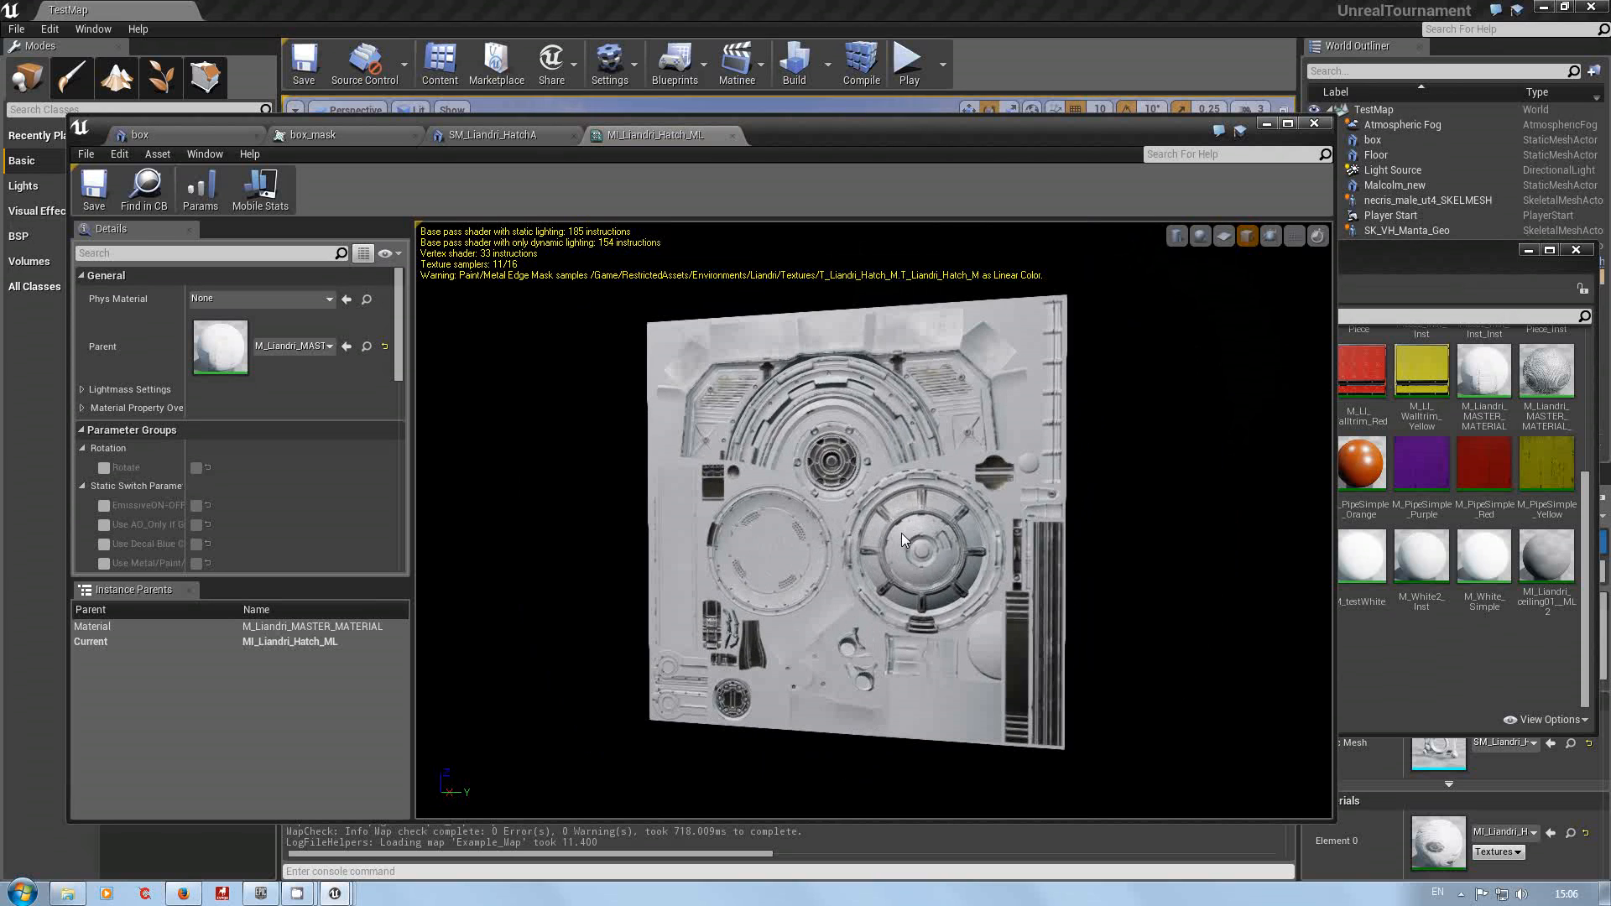
scroll(901, 533, "up", 1)
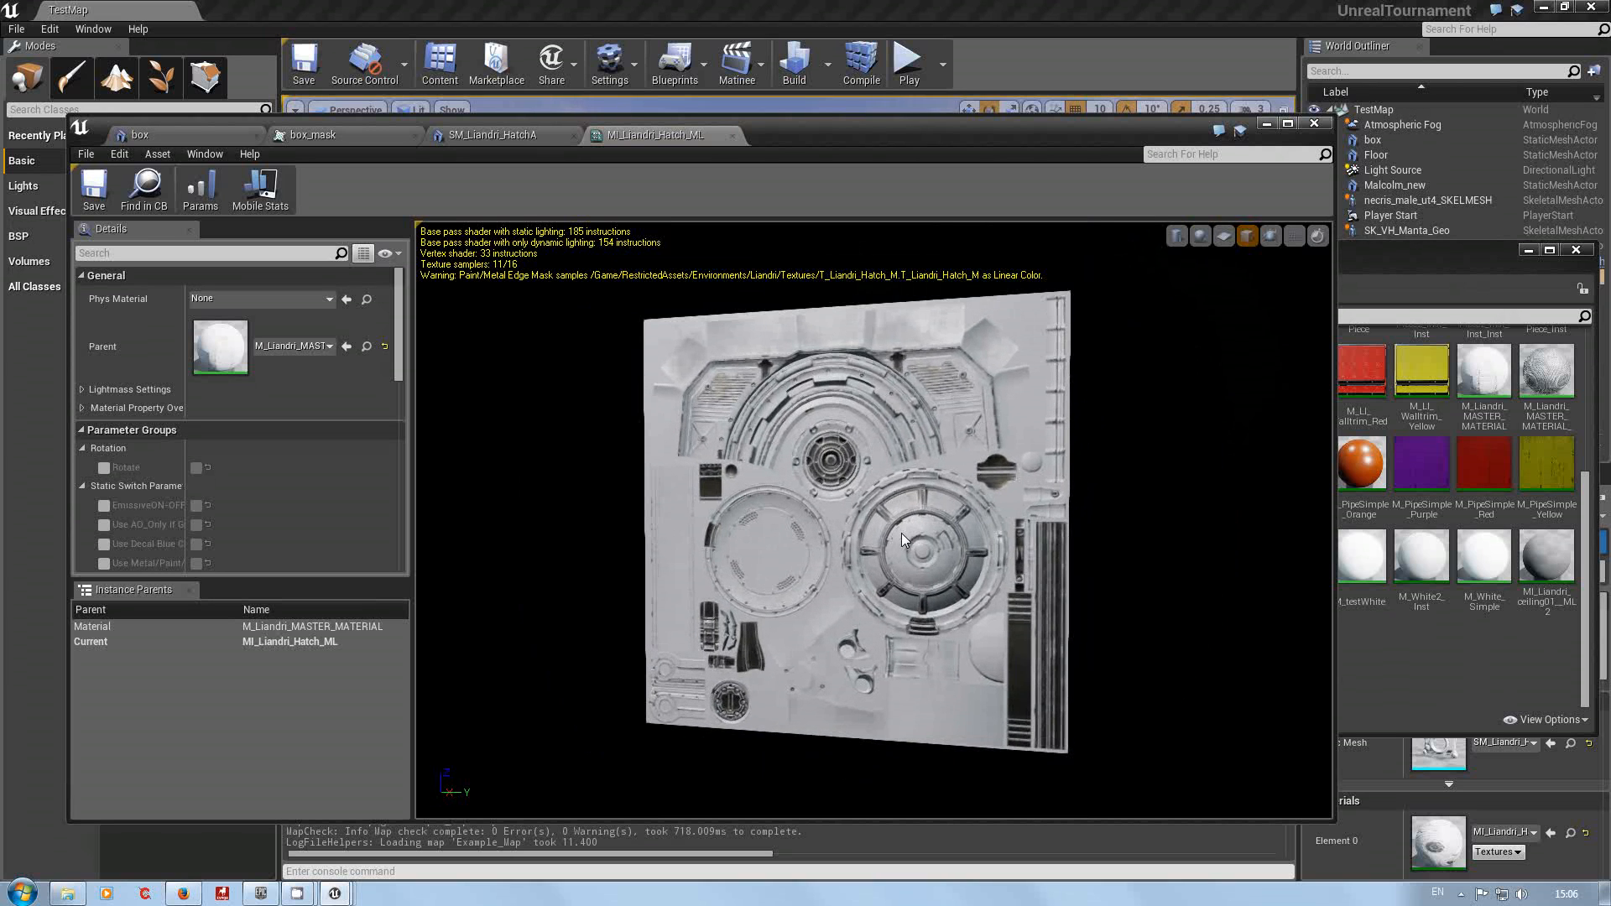
mouse_move(901, 534)
left_mouse_down()
mouse_move(990, 537)
mouse_move(900, 539)
mouse_move(918, 529)
left_mouse_up()
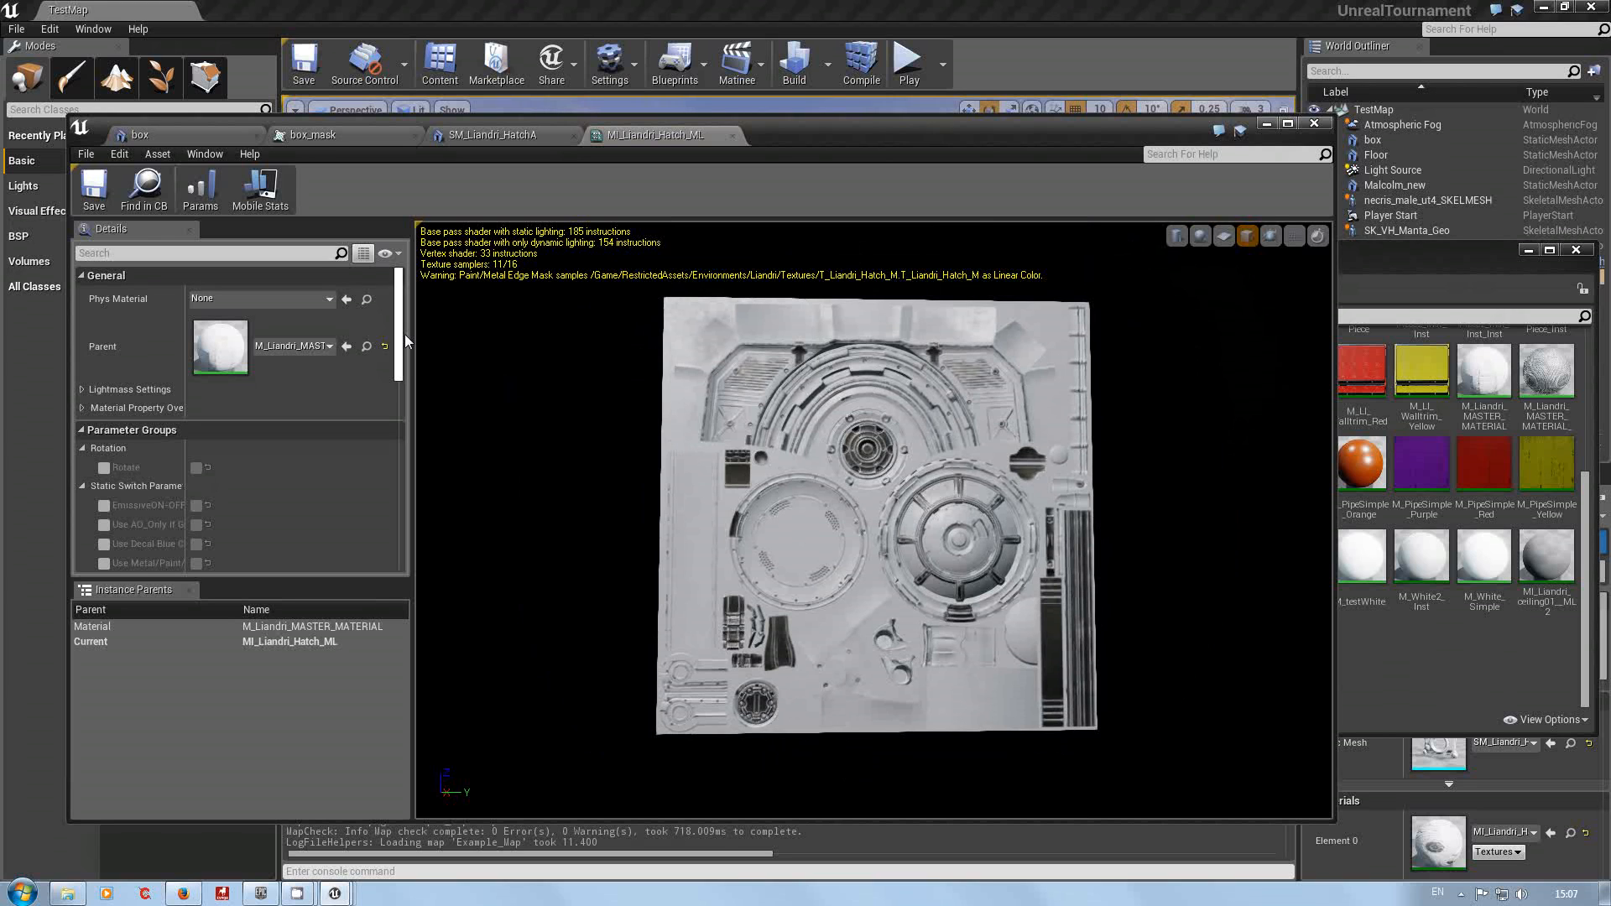
Step: Examine the material instance's switch, vector, scalar and texture parameters with their full names readable, and view the preview cube from other angles
scroll(400, 334, "down", 5)
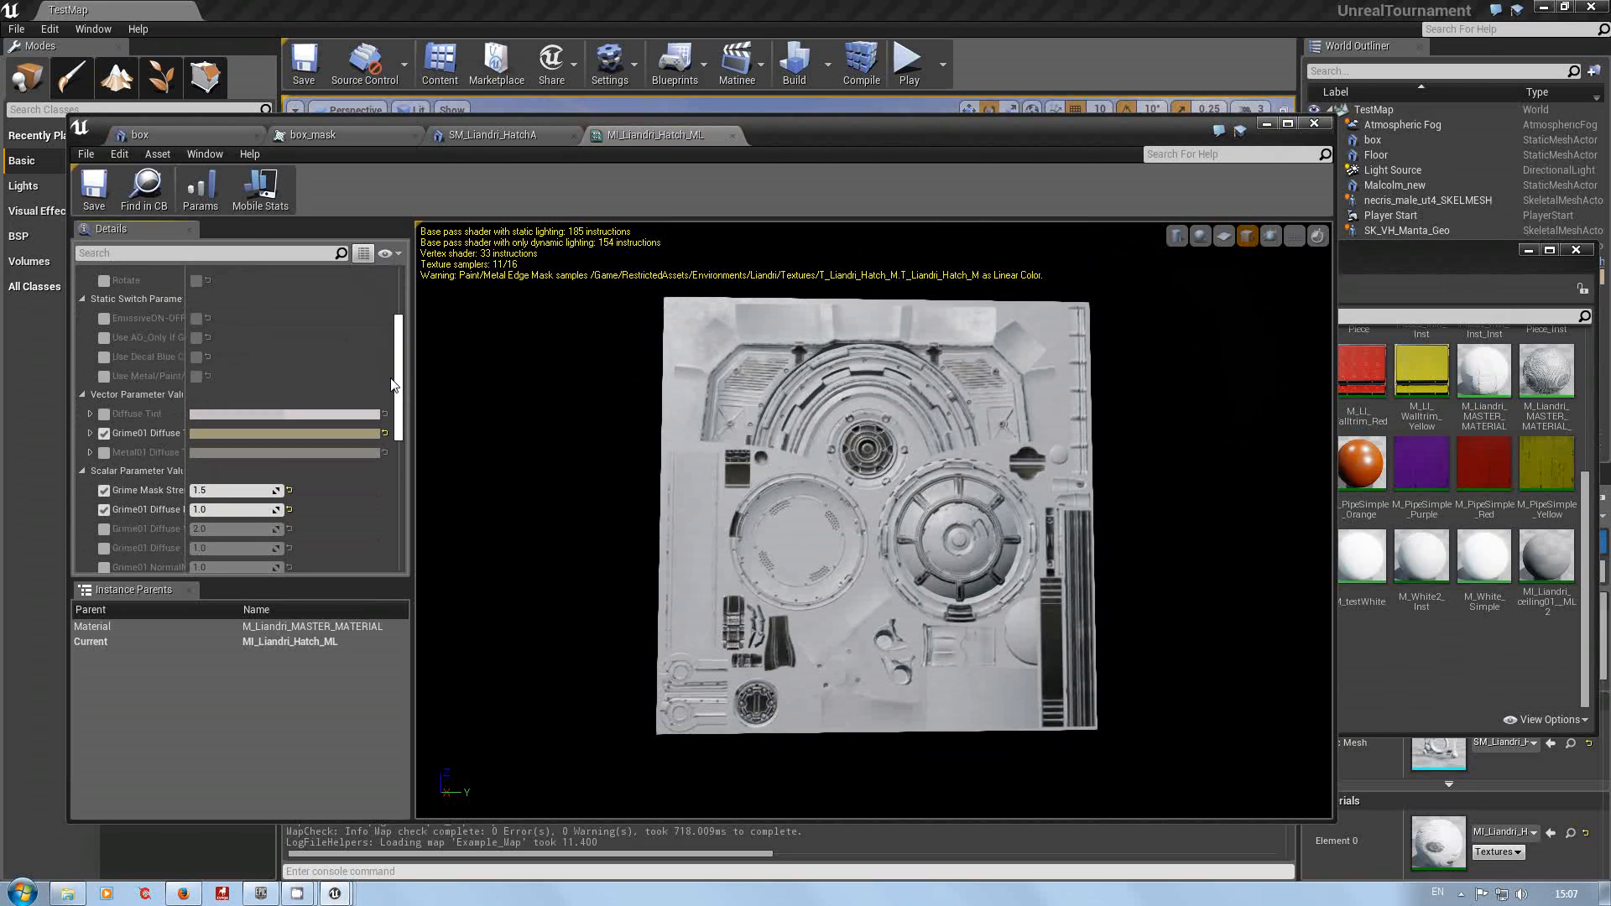
scroll(382, 419, "up", 5)
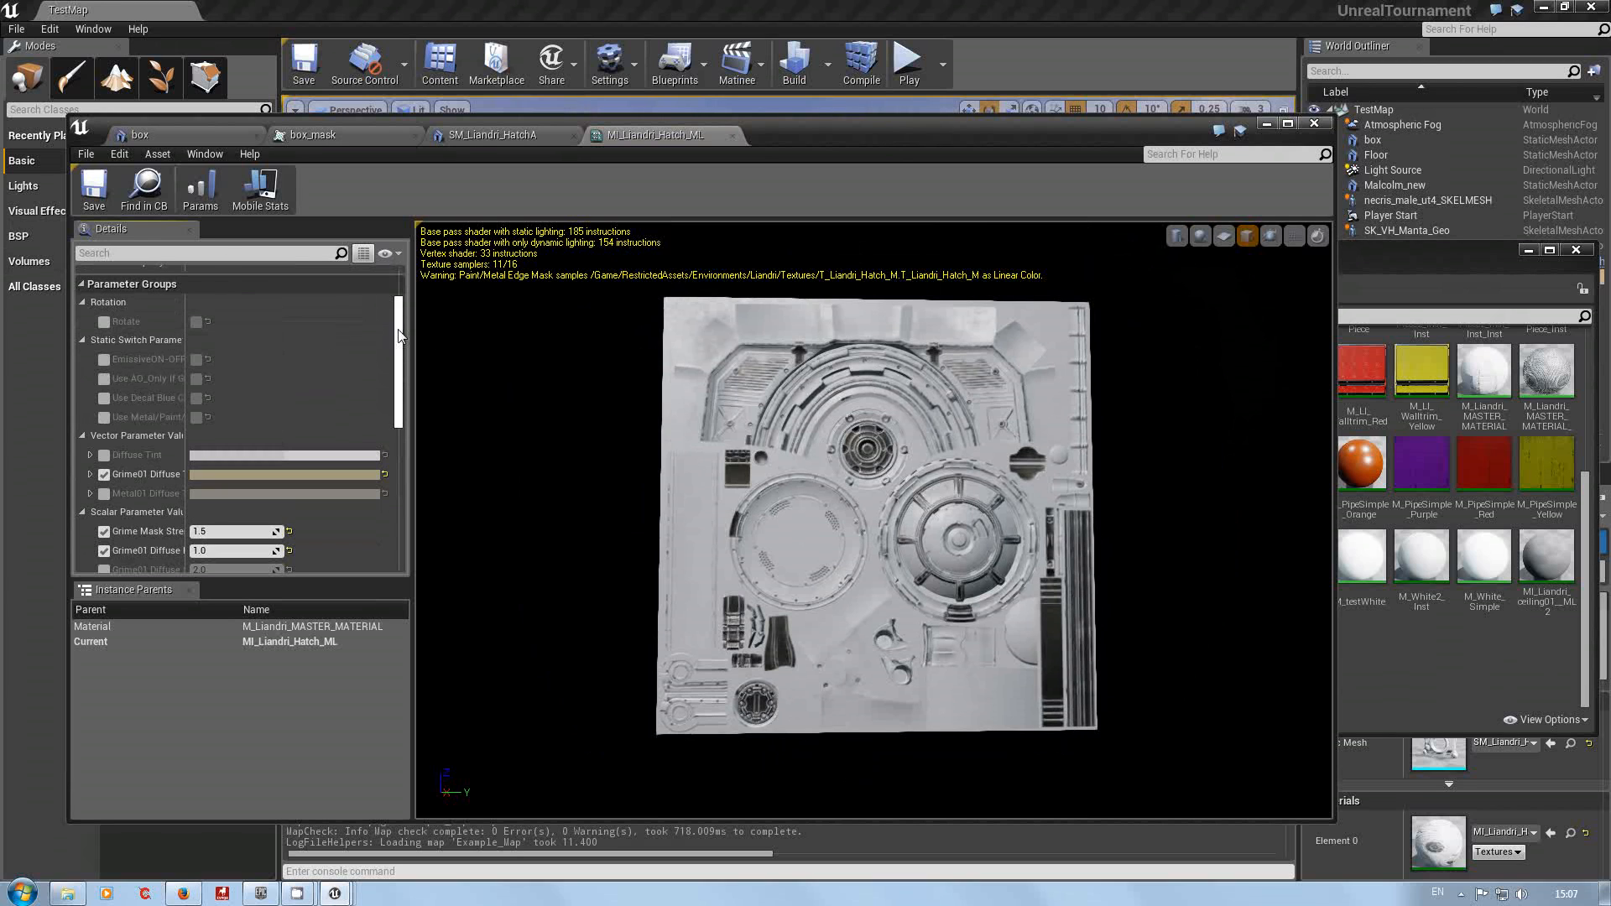
mouse_move(400, 335)
left_mouse_down()
mouse_move(401, 371)
mouse_move(400, 335)
left_mouse_up()
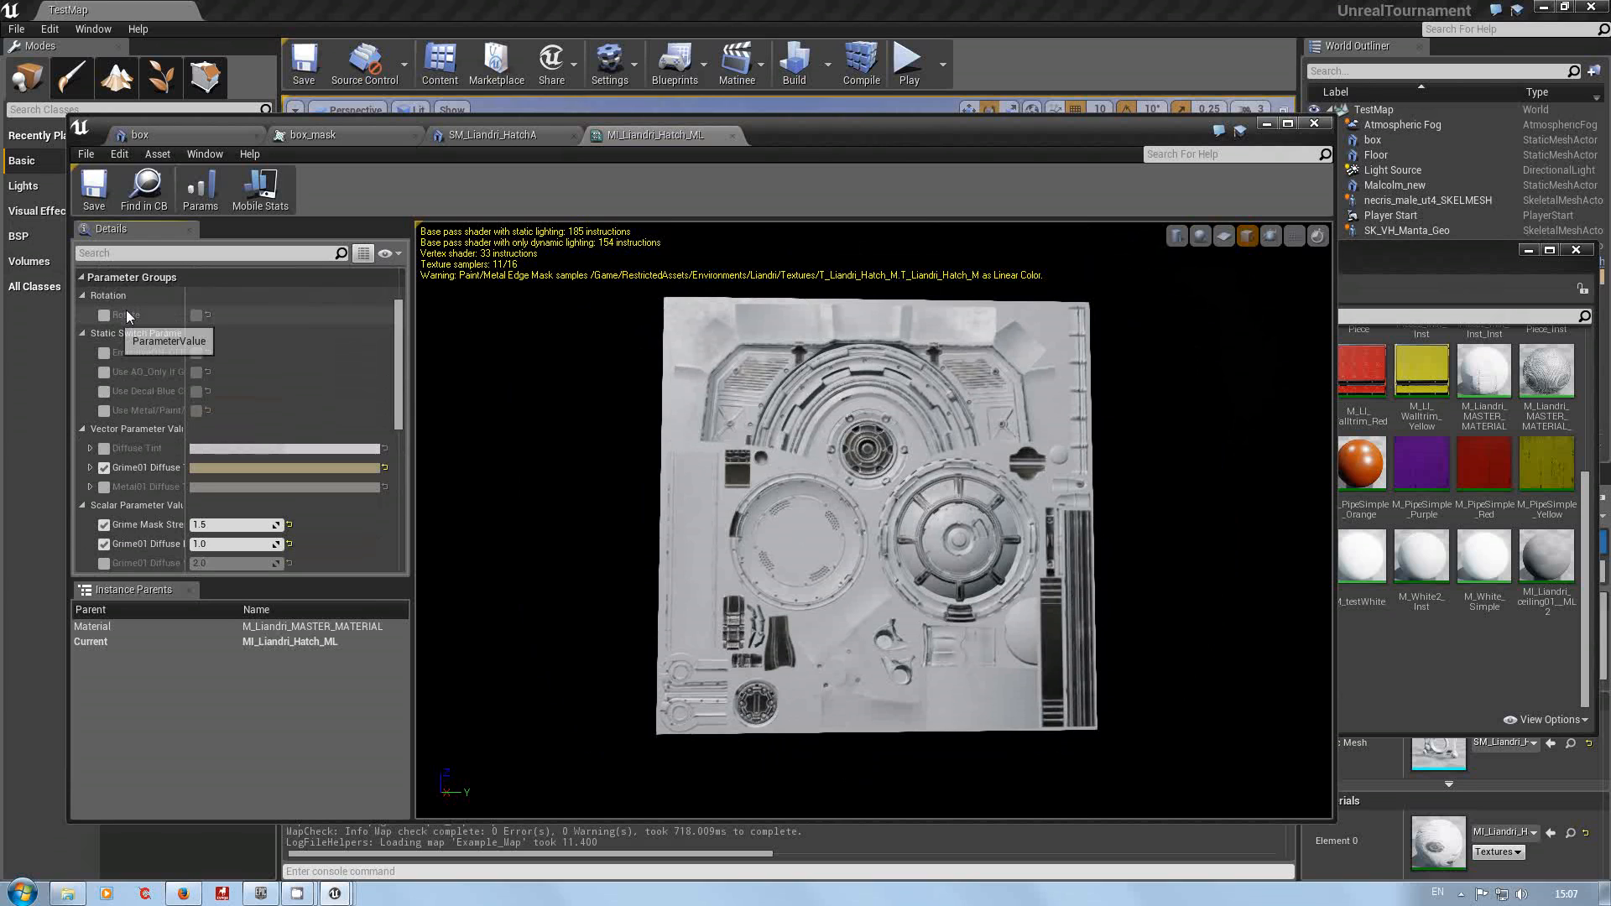
left_click_drag(199, 291, 256, 292)
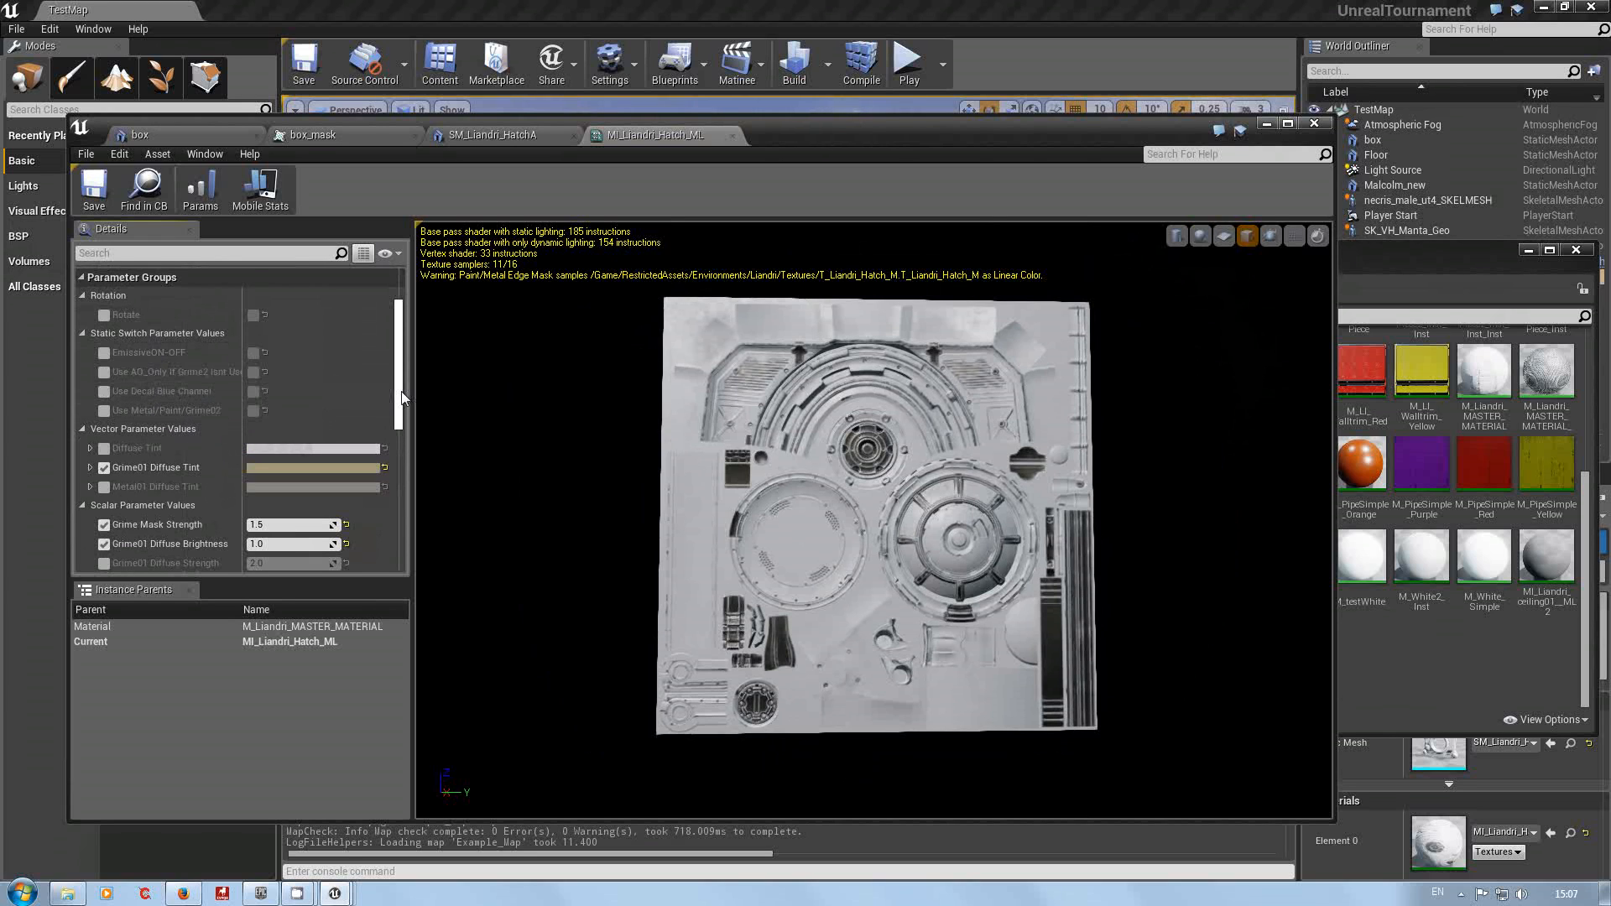
left_click_drag(403, 401, 402, 435)
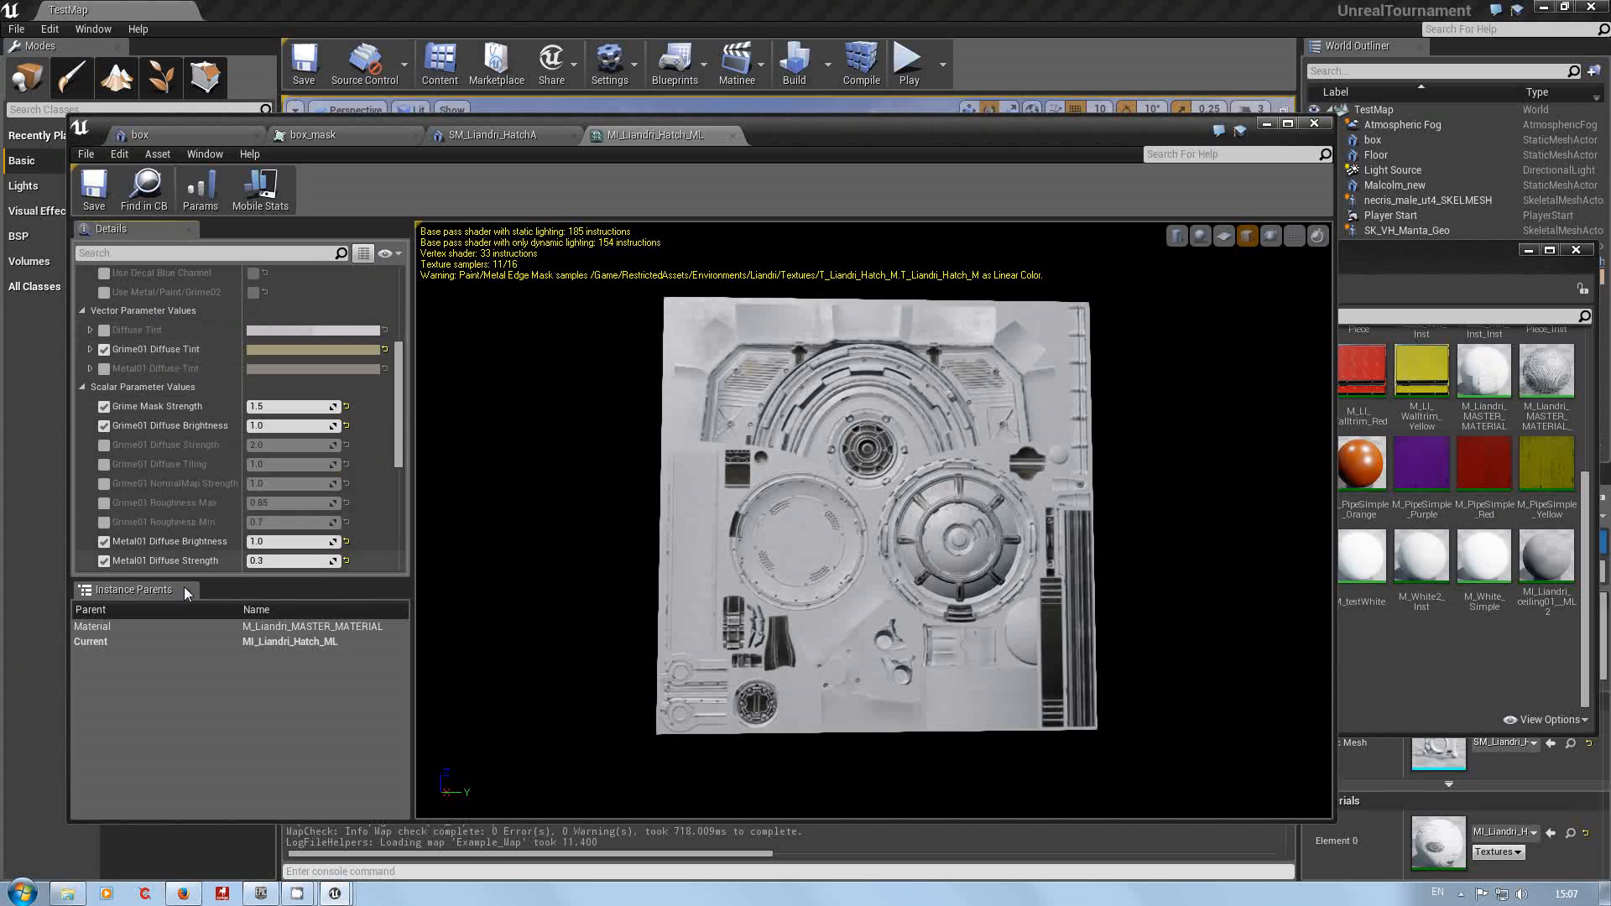
left_click_drag(399, 442, 389, 561)
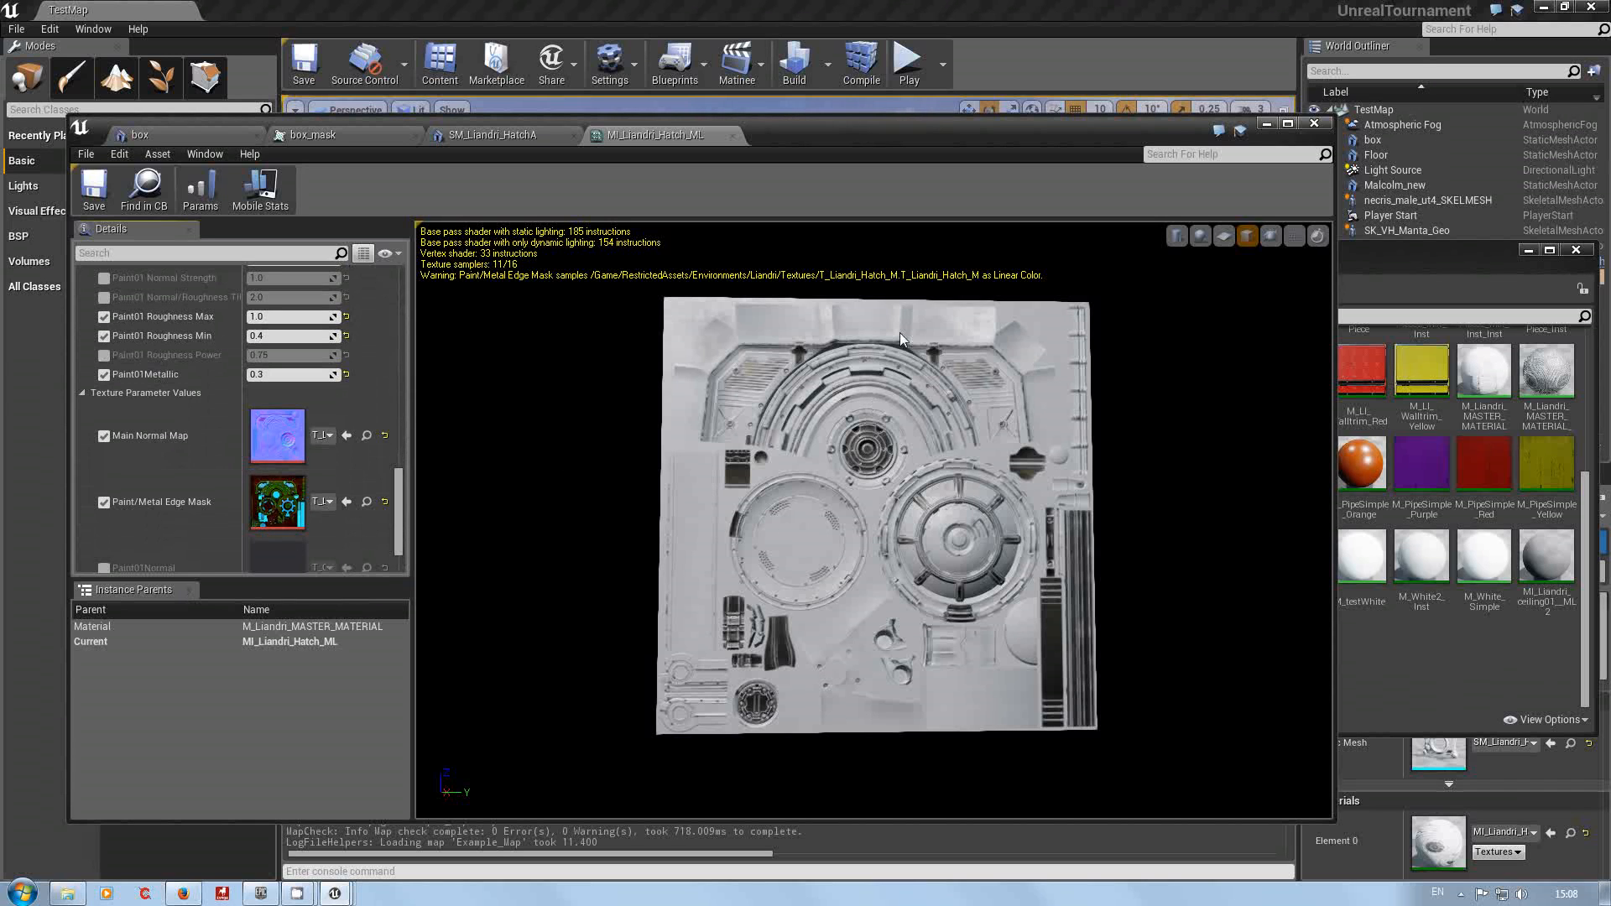
left_click_drag(915, 427, 788, 524)
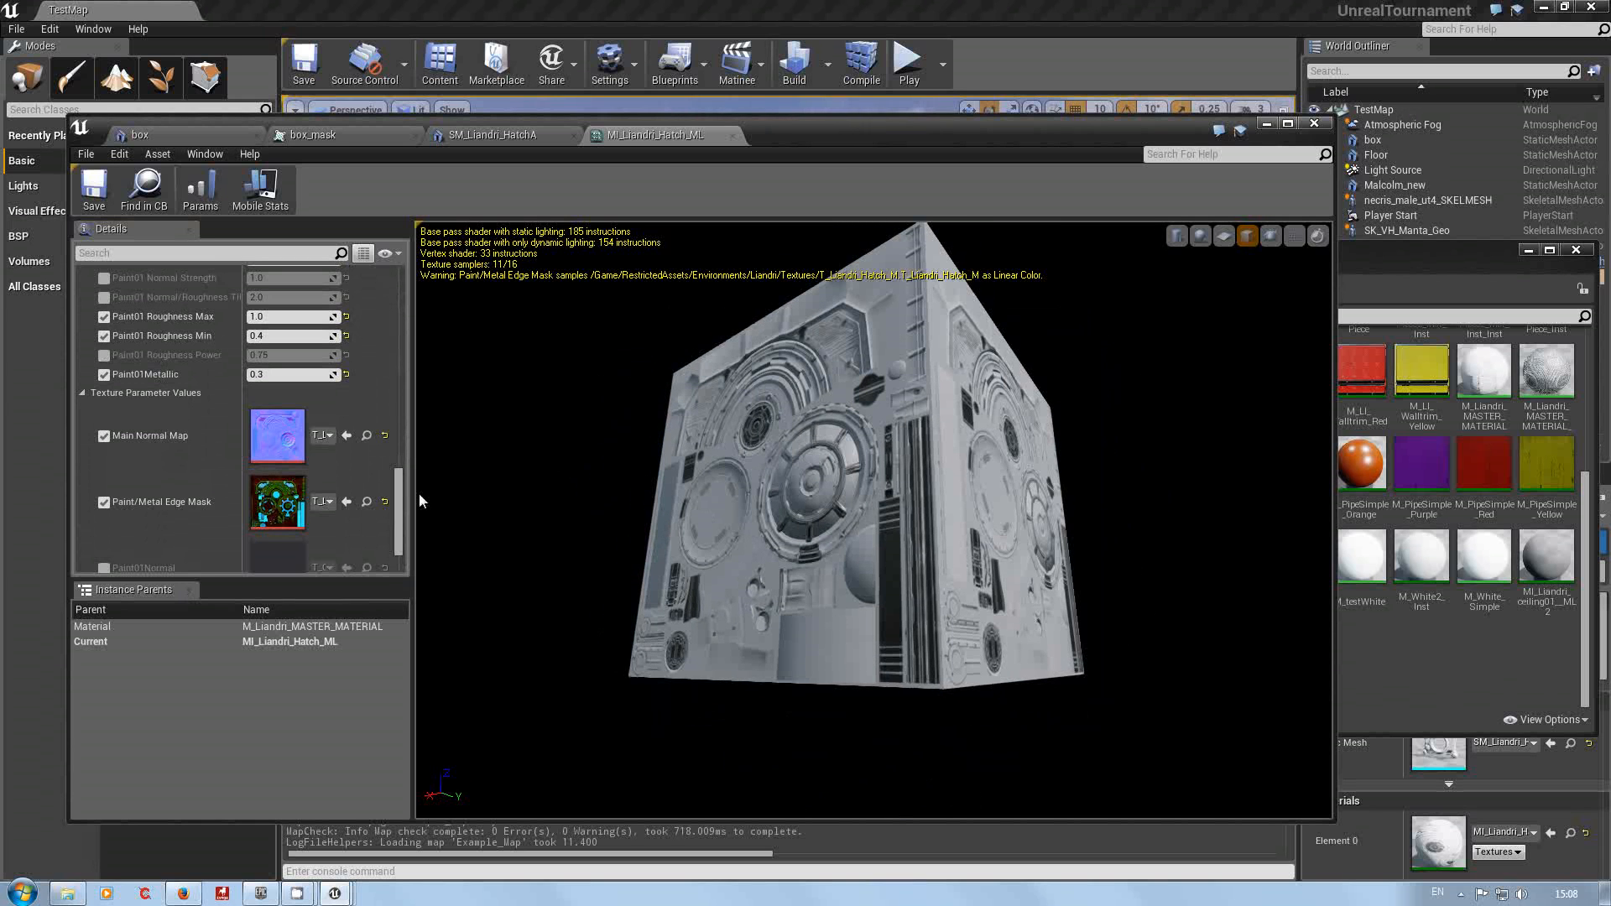
left_click_drag(674, 484, 646, 518)
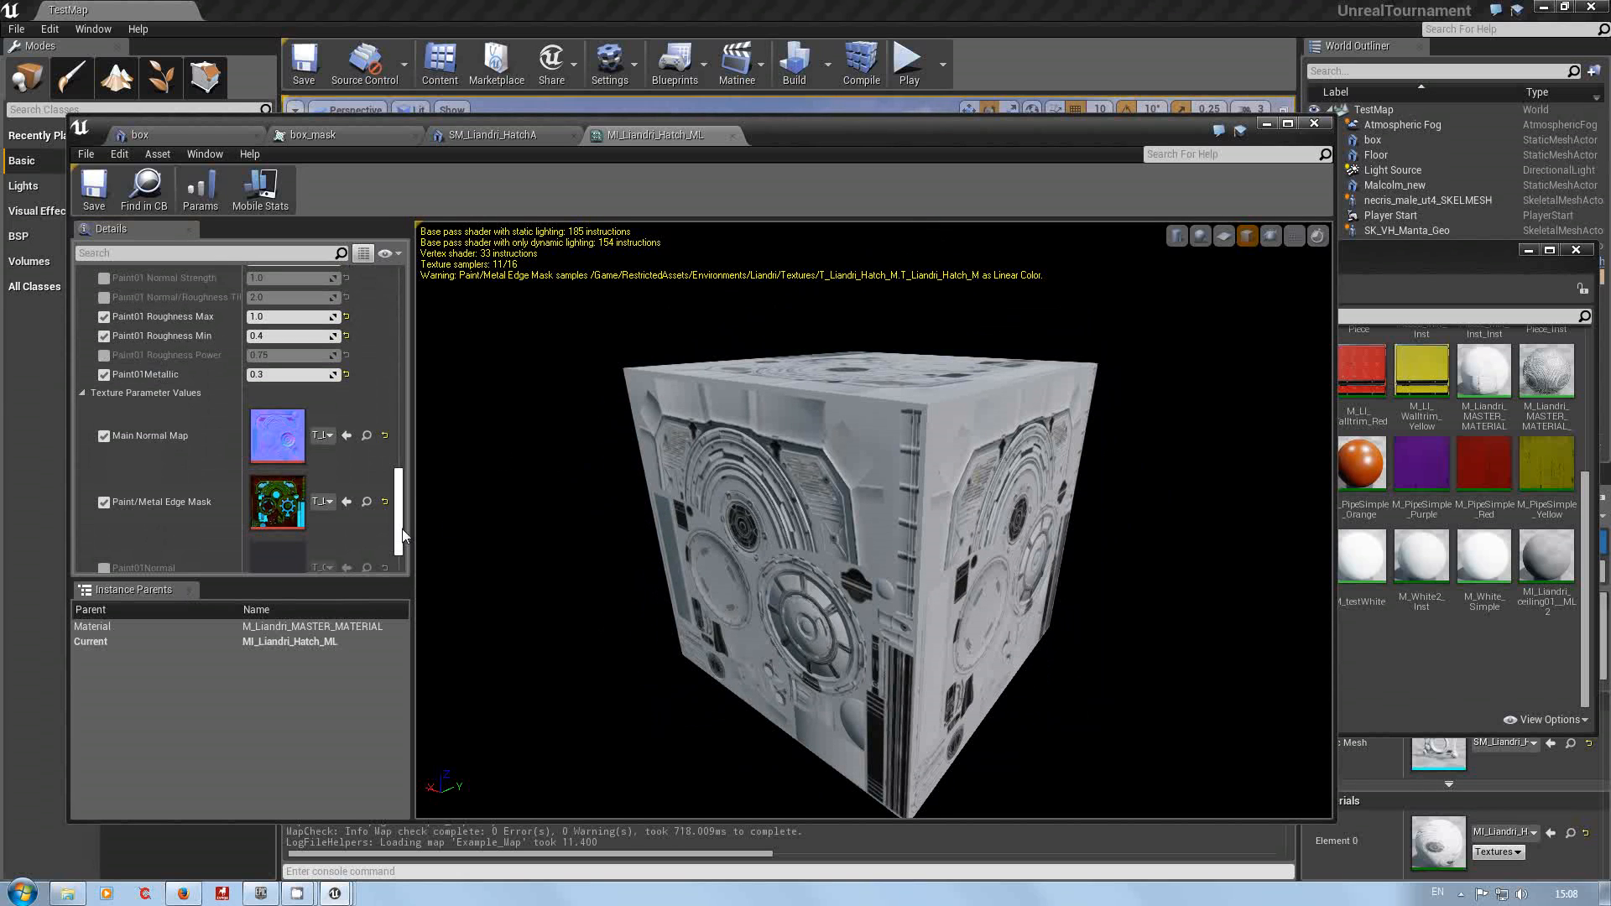
Step: Widen the material instance's details to read its parent's name, and locate and open that parent, M_Liandri_MASTER_MATERIAL
left_click_drag(399, 528, 630, 342)
left_click_drag(360, 399, 263, 396)
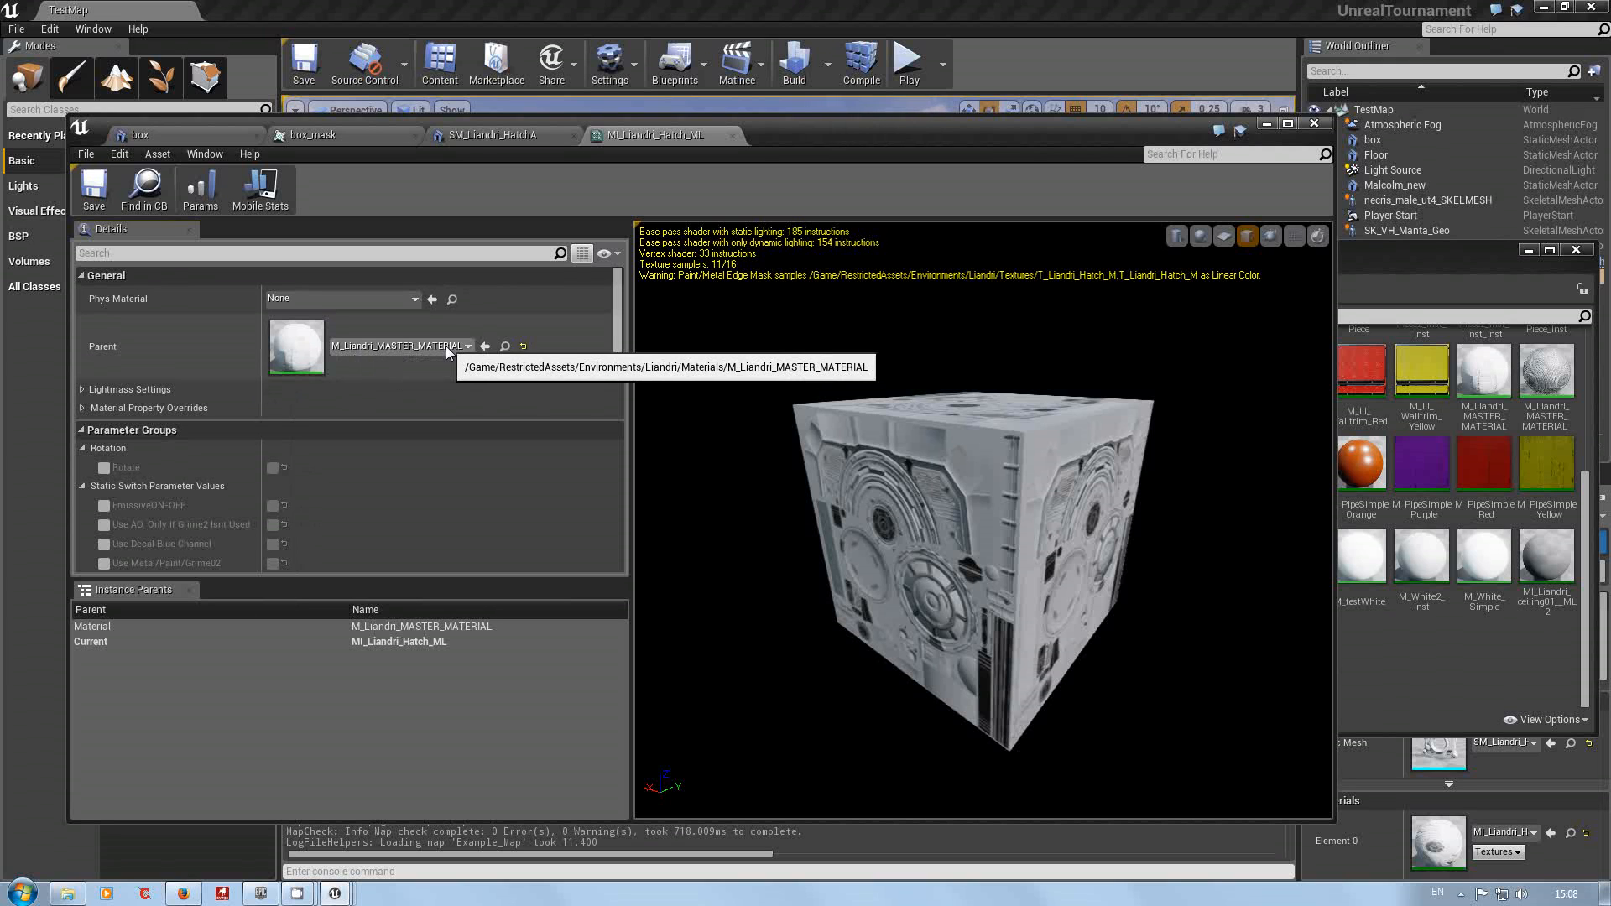
left_click(504, 346)
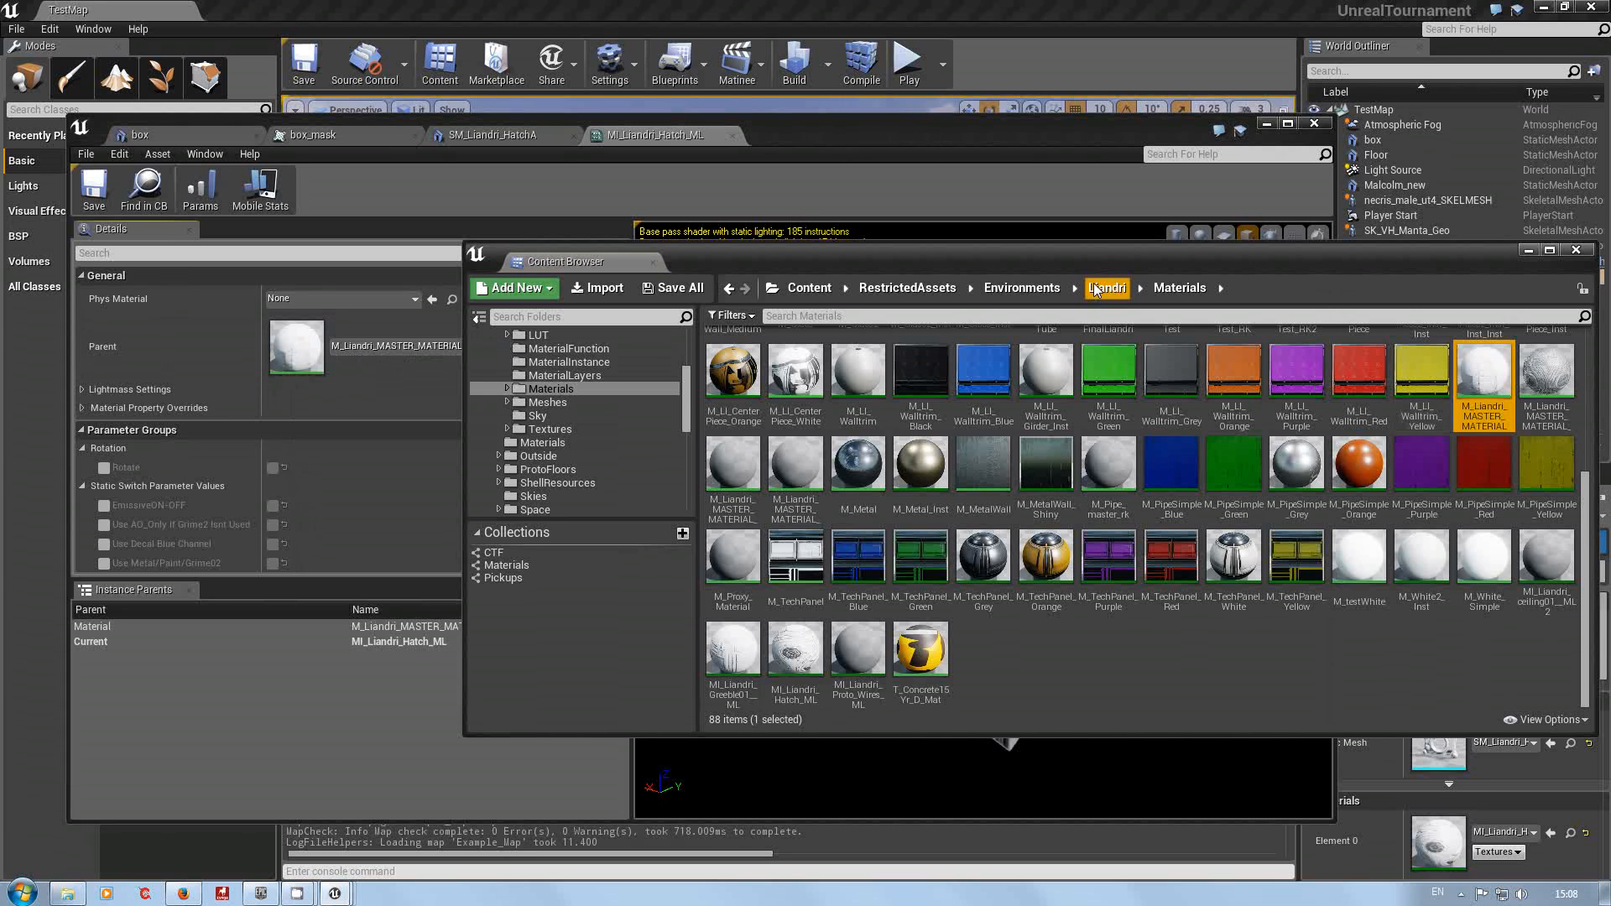
double_click(1501, 378)
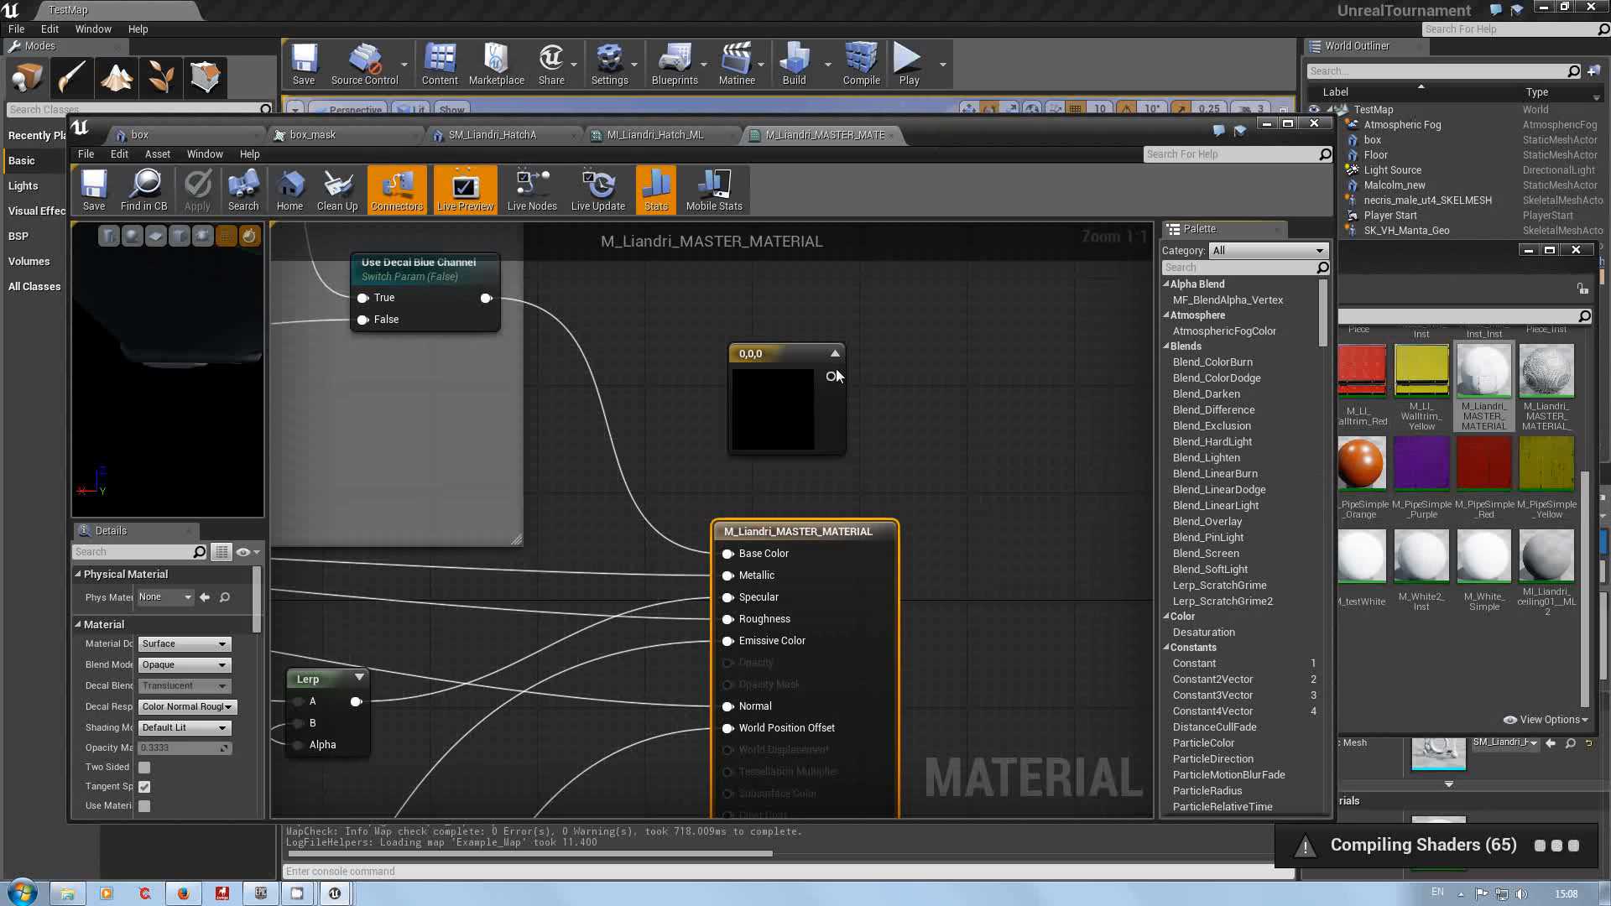
Step: Examine the M_Liandri_MASTER_MATERIAL graph from its output node back to the Paint 01 ML, Metal01 ML and Edge Wear Mask groups
left_click(563, 495)
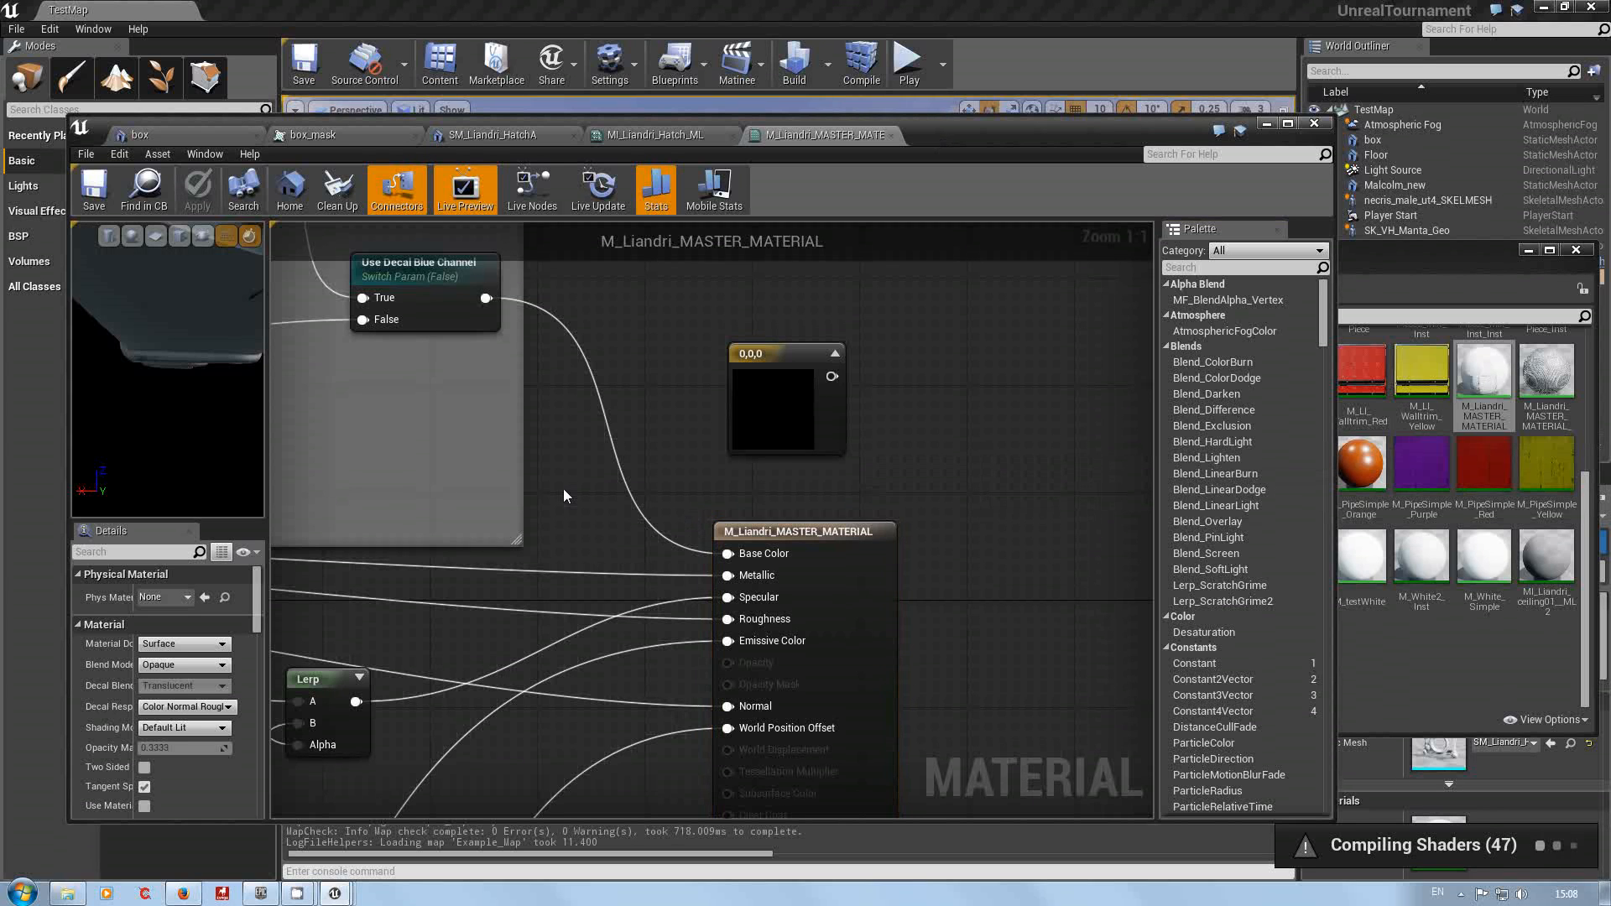
scroll(564, 495, "down", 6)
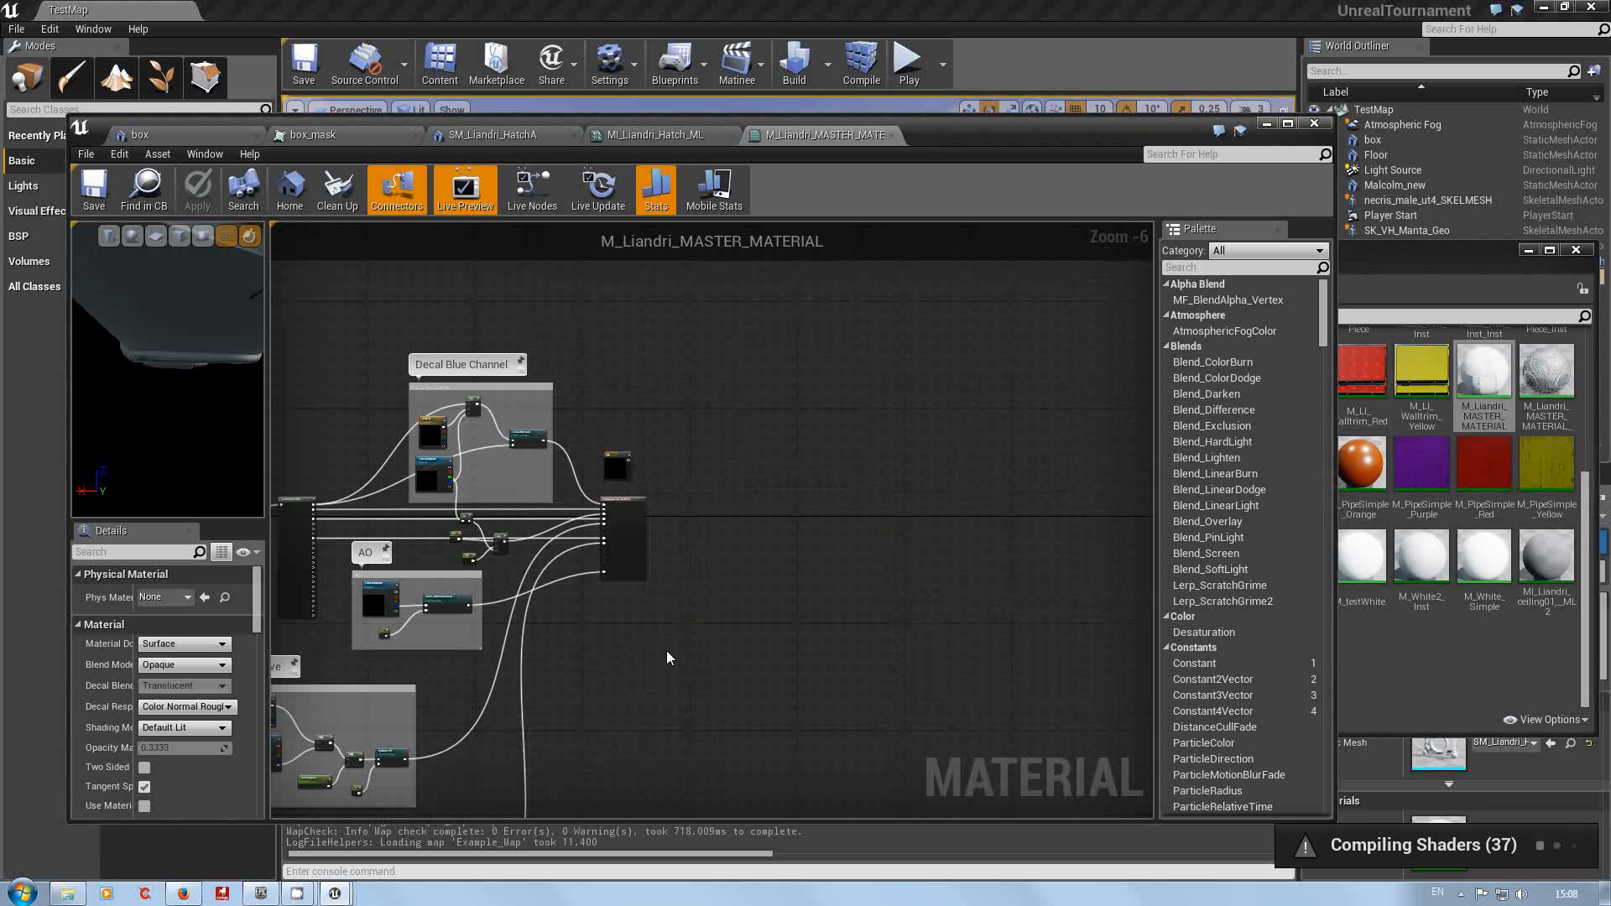
right_click_drag(553, 688, 922, 545)
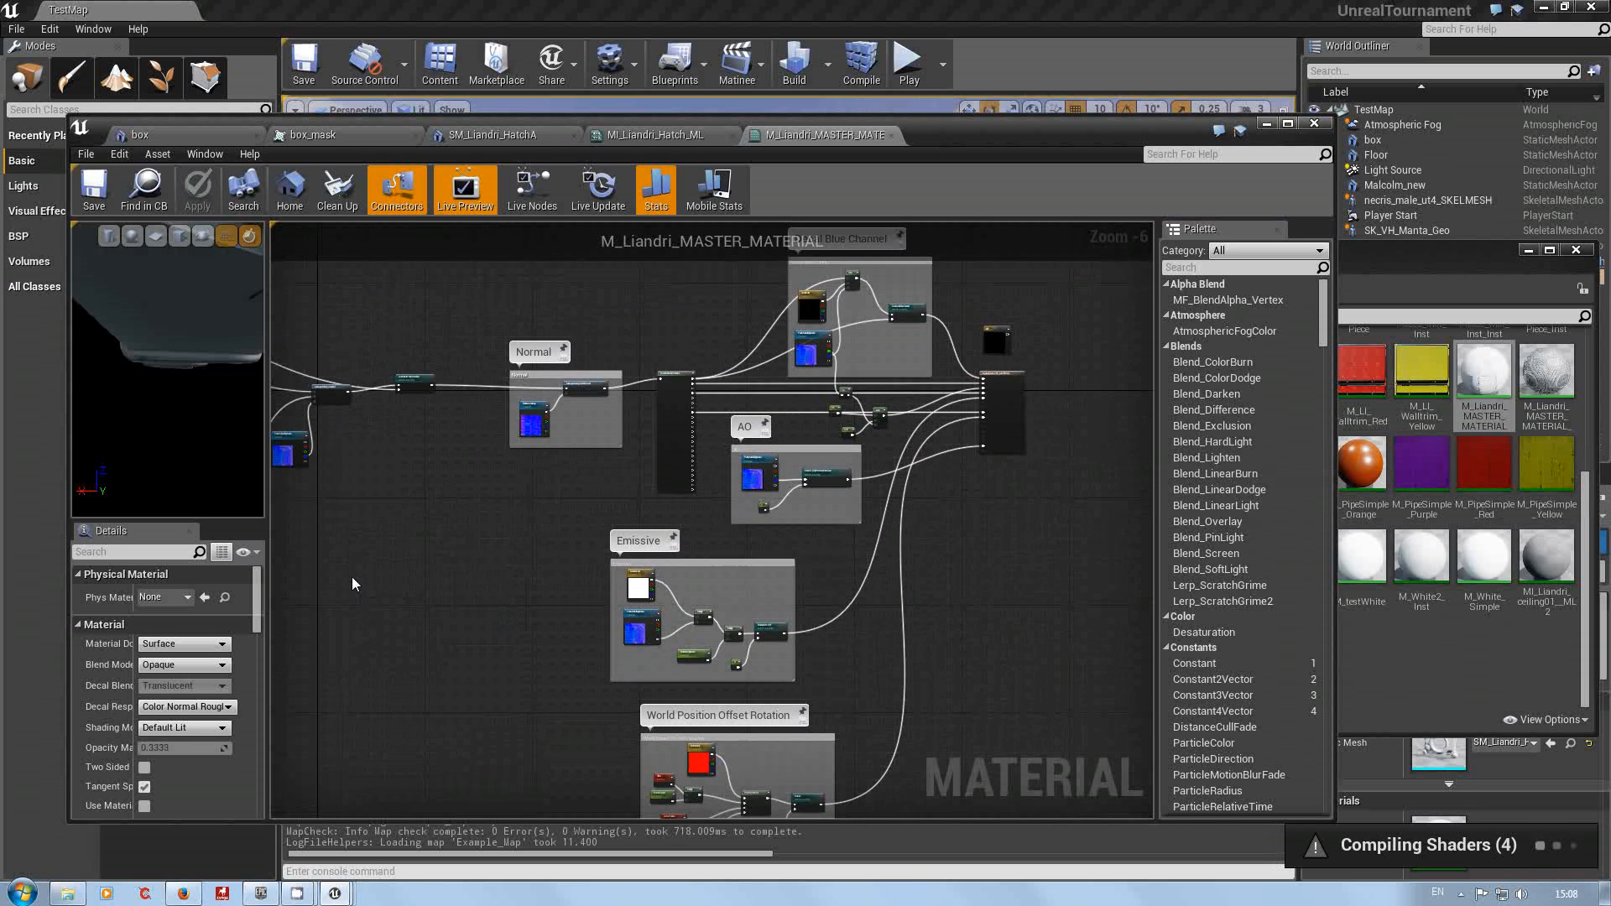
mouse_move(351, 577)
right_mouse_down()
mouse_move(777, 635)
mouse_move(1056, 719)
mouse_move(1233, 711)
mouse_move(1325, 905)
mouse_move(1437, 899)
right_mouse_up()
right_click_drag(749, 468, 992, 503)
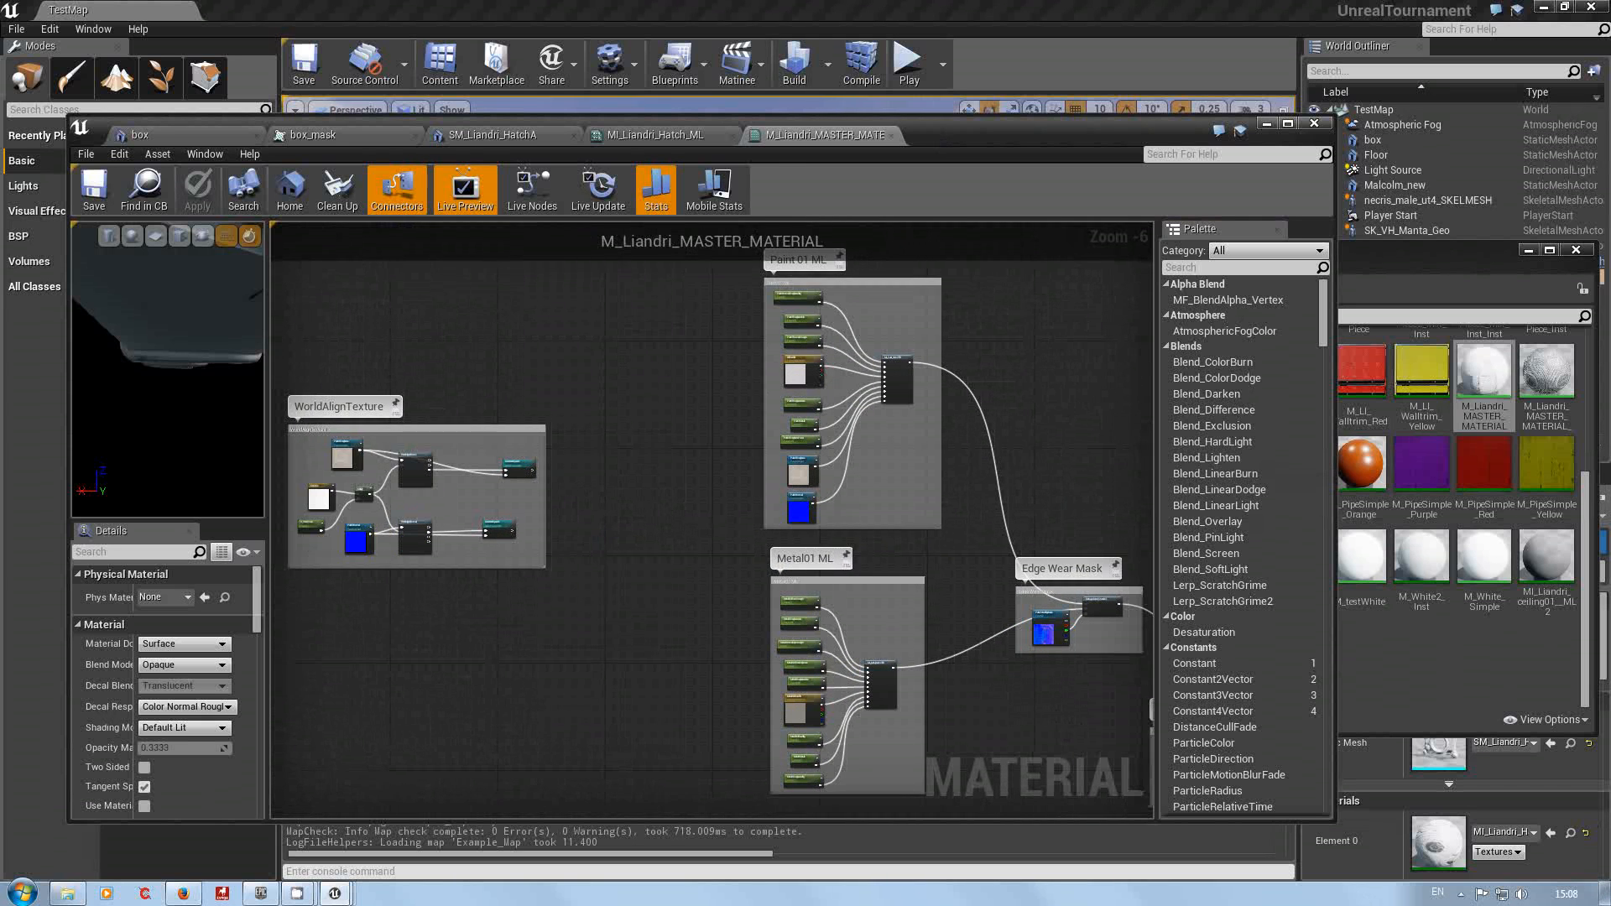
mouse_move(664, 440)
right_mouse_down()
mouse_move(719, 550)
mouse_move(629, 395)
mouse_move(681, 427)
mouse_move(666, 427)
right_mouse_up()
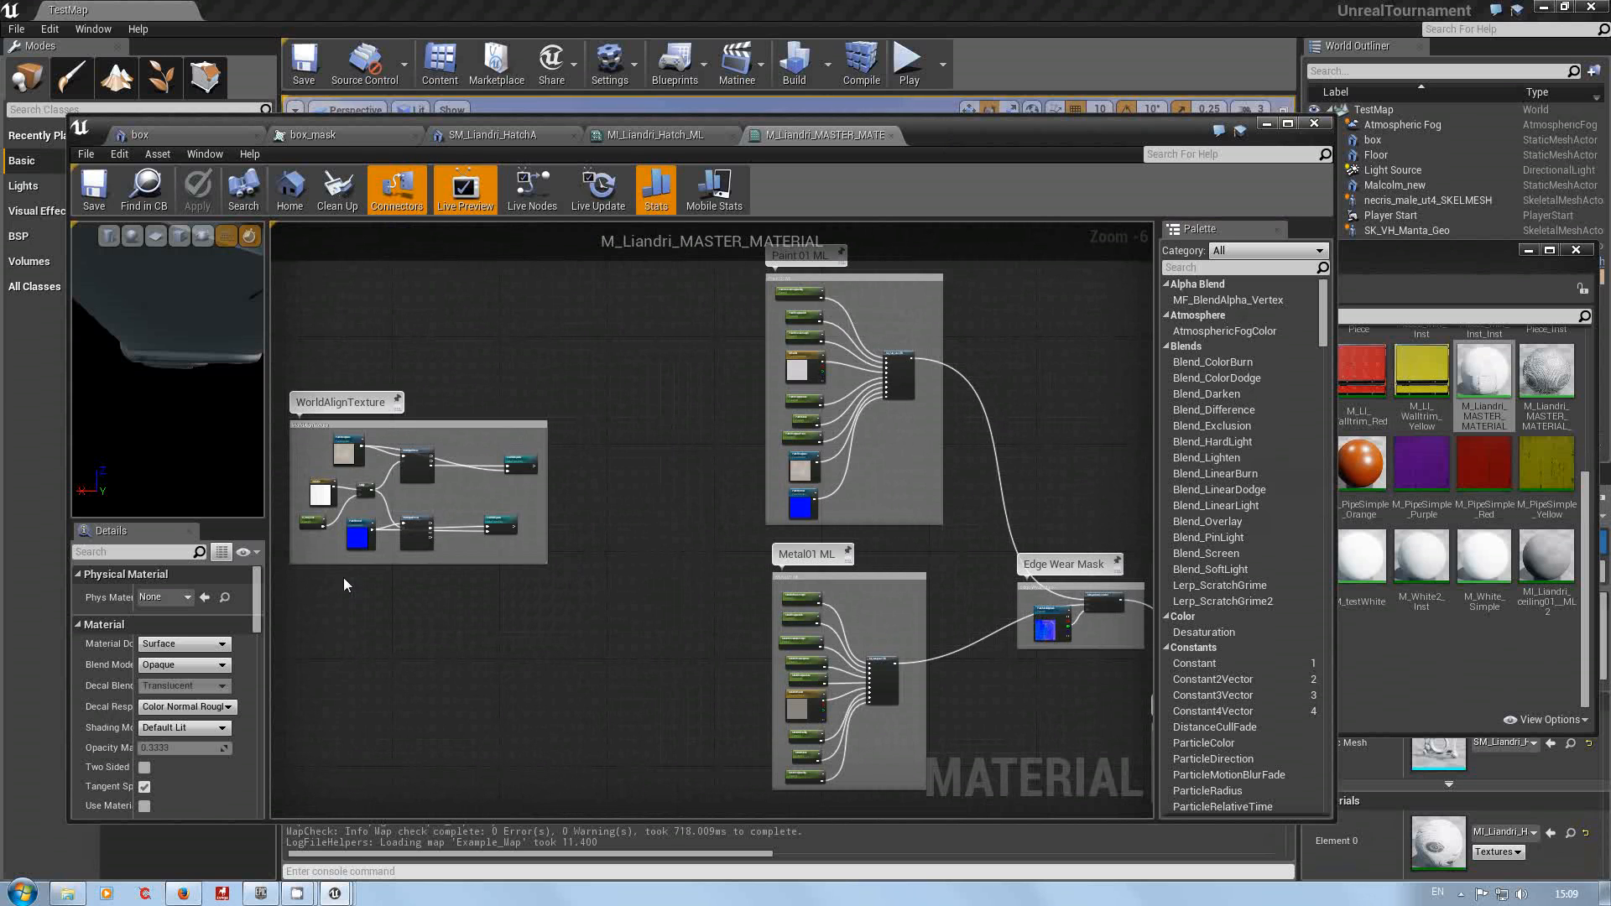
Step: Inspect the nodes of the WorldAlignTexture group up close, followed by the Paint 01 ML group's parameters feeding ML_Paint_MASTER
scroll(341, 497, "up", 4)
right_click_drag(621, 542, 796, 591)
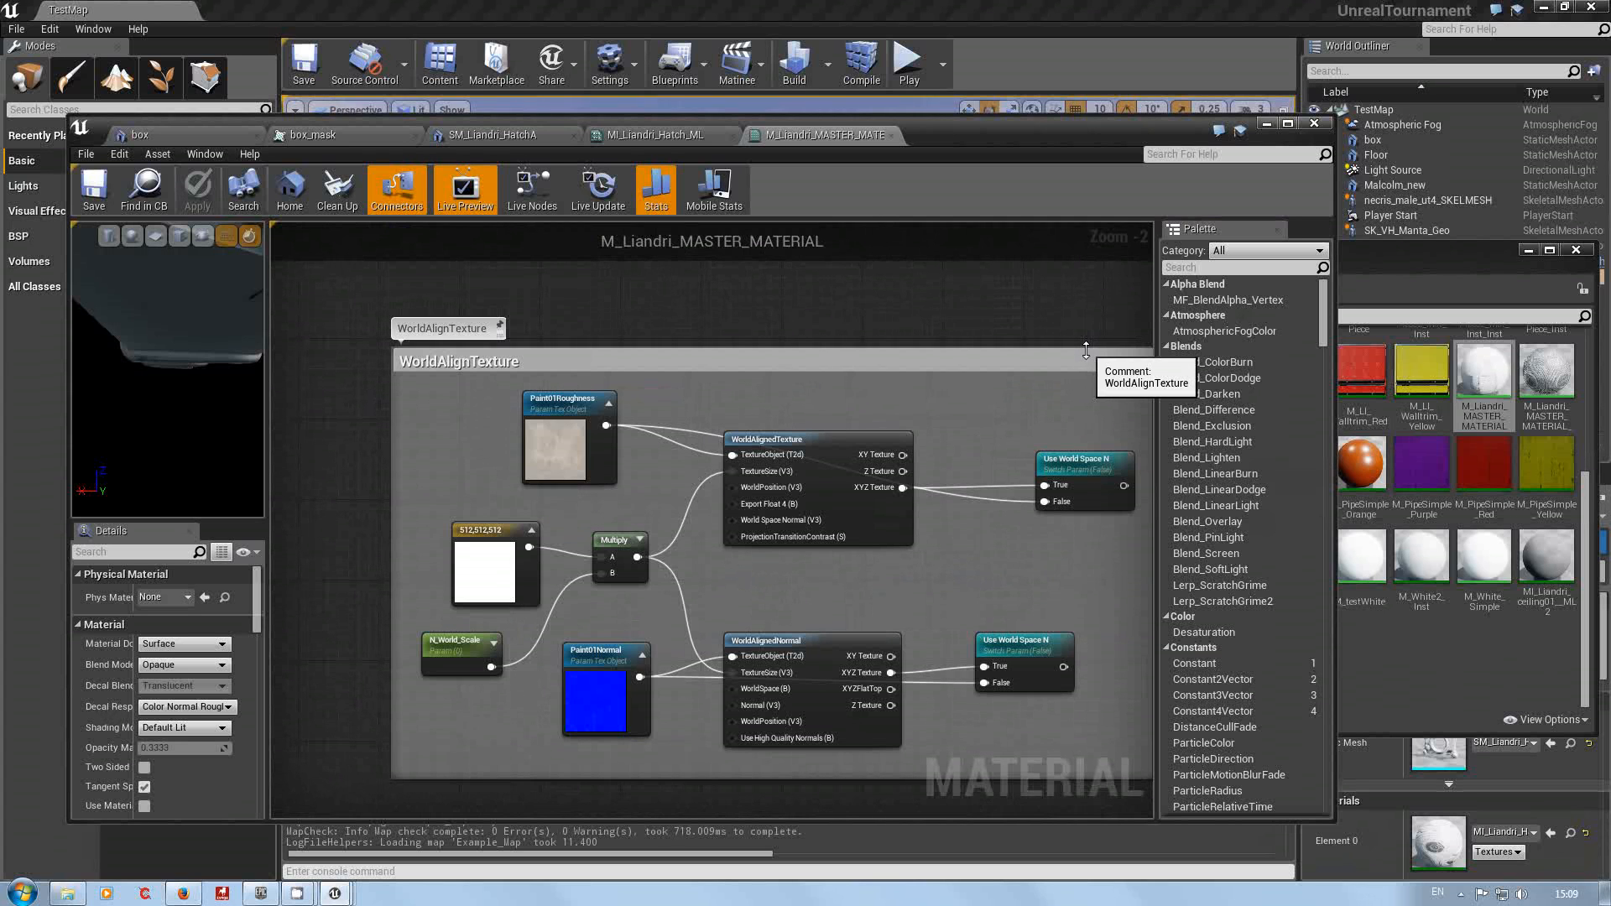
right_click_drag(1044, 320, 203, 315)
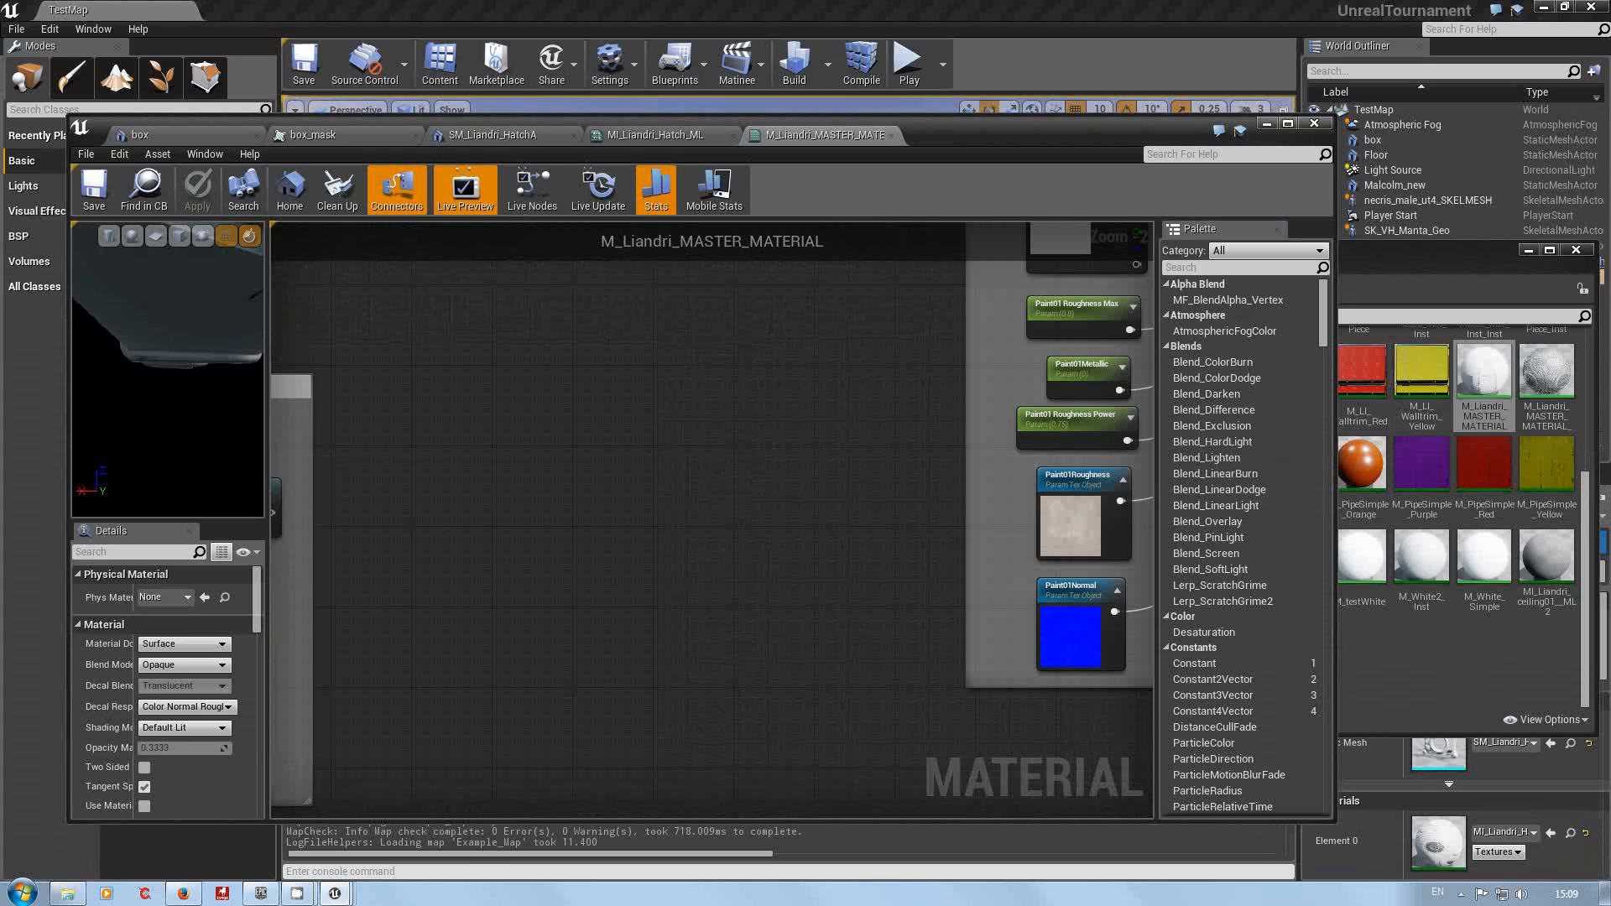
right_click_drag(791, 365, 332, 505)
scroll(790, 513, "down", 1)
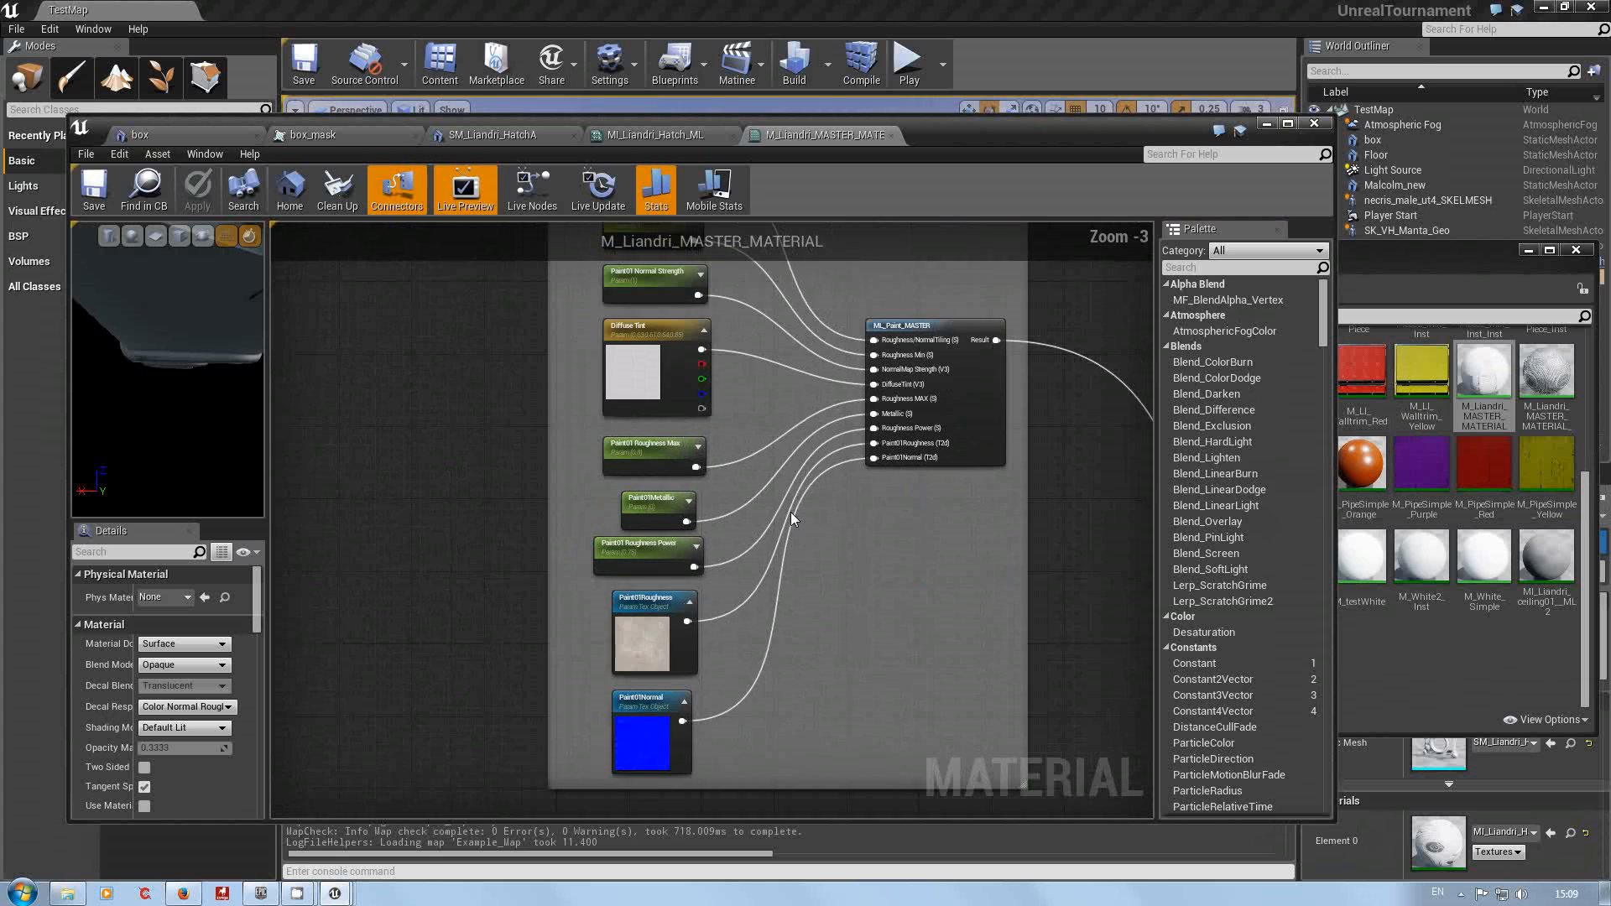
Step: Open the ML_Paint_MASTER material function from the Paint 01 ML group and dock its editor beside the other open assets
scroll(791, 512, "down", 1)
mouse_move(899, 572)
right_mouse_down()
mouse_move(868, 709)
mouse_move(825, 665)
mouse_move(754, 646)
right_mouse_up()
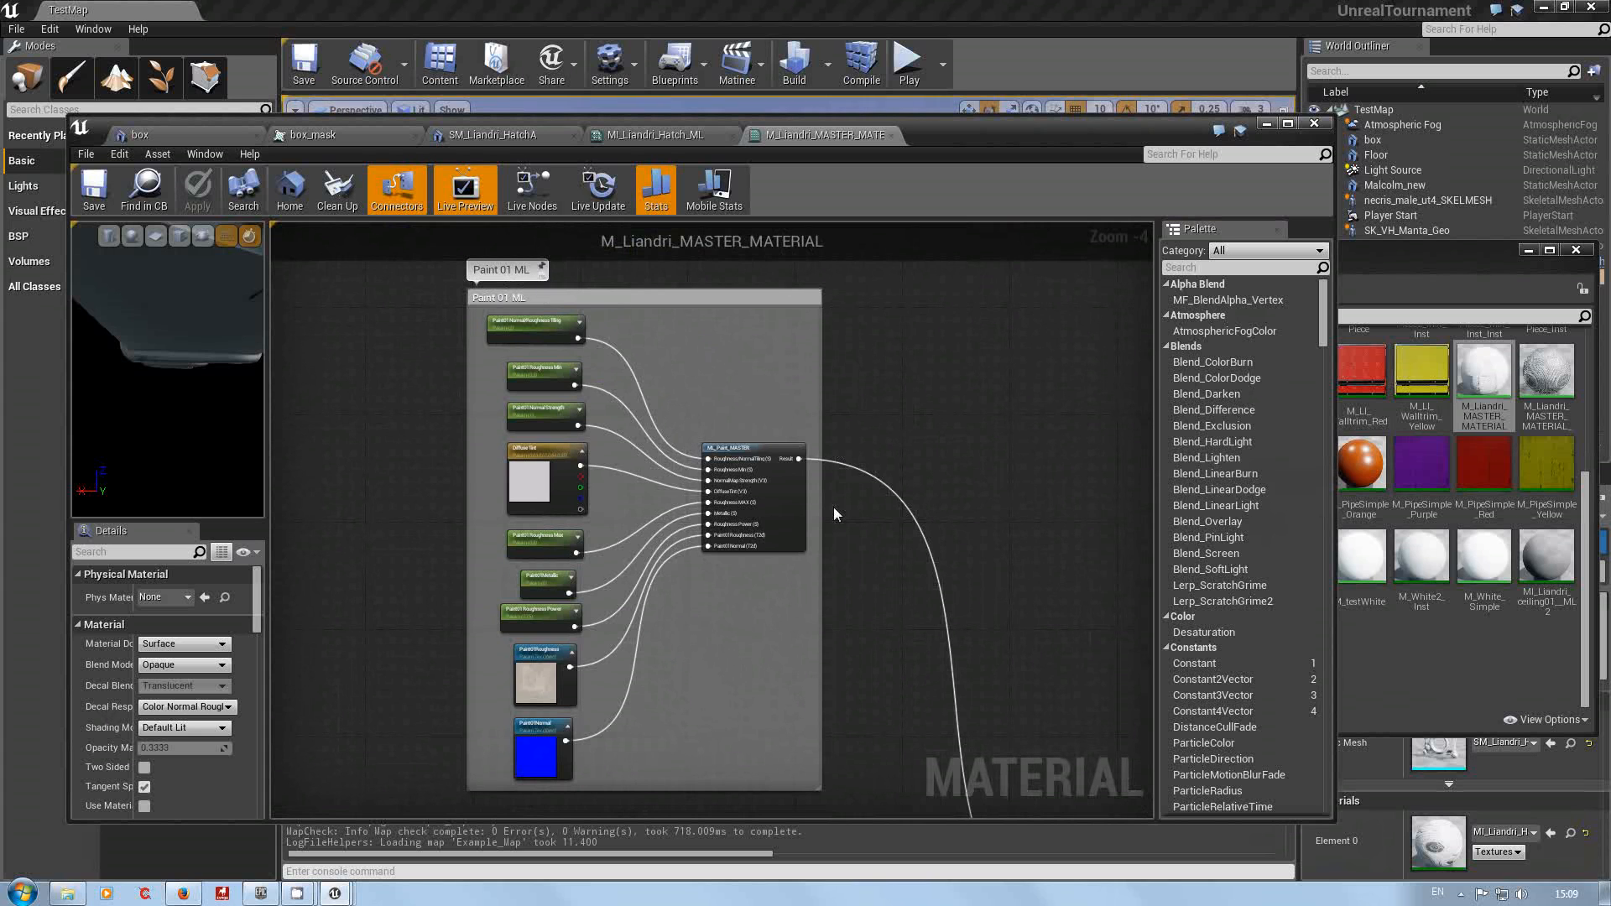
scroll(768, 515, "up", 4)
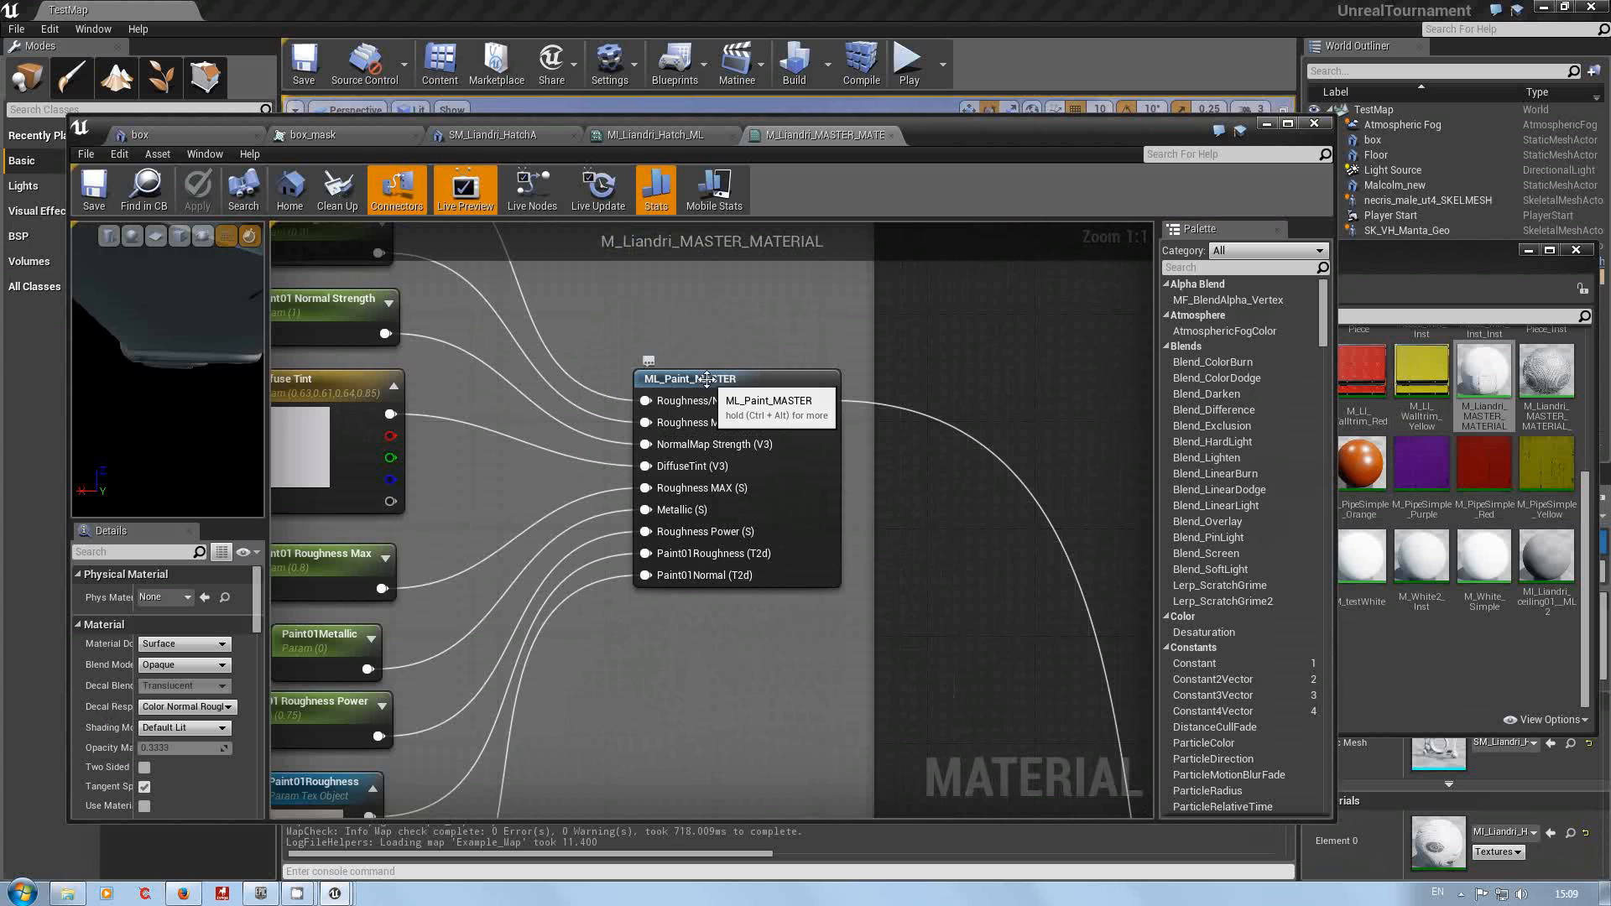
scroll(868, 520, "down", 3)
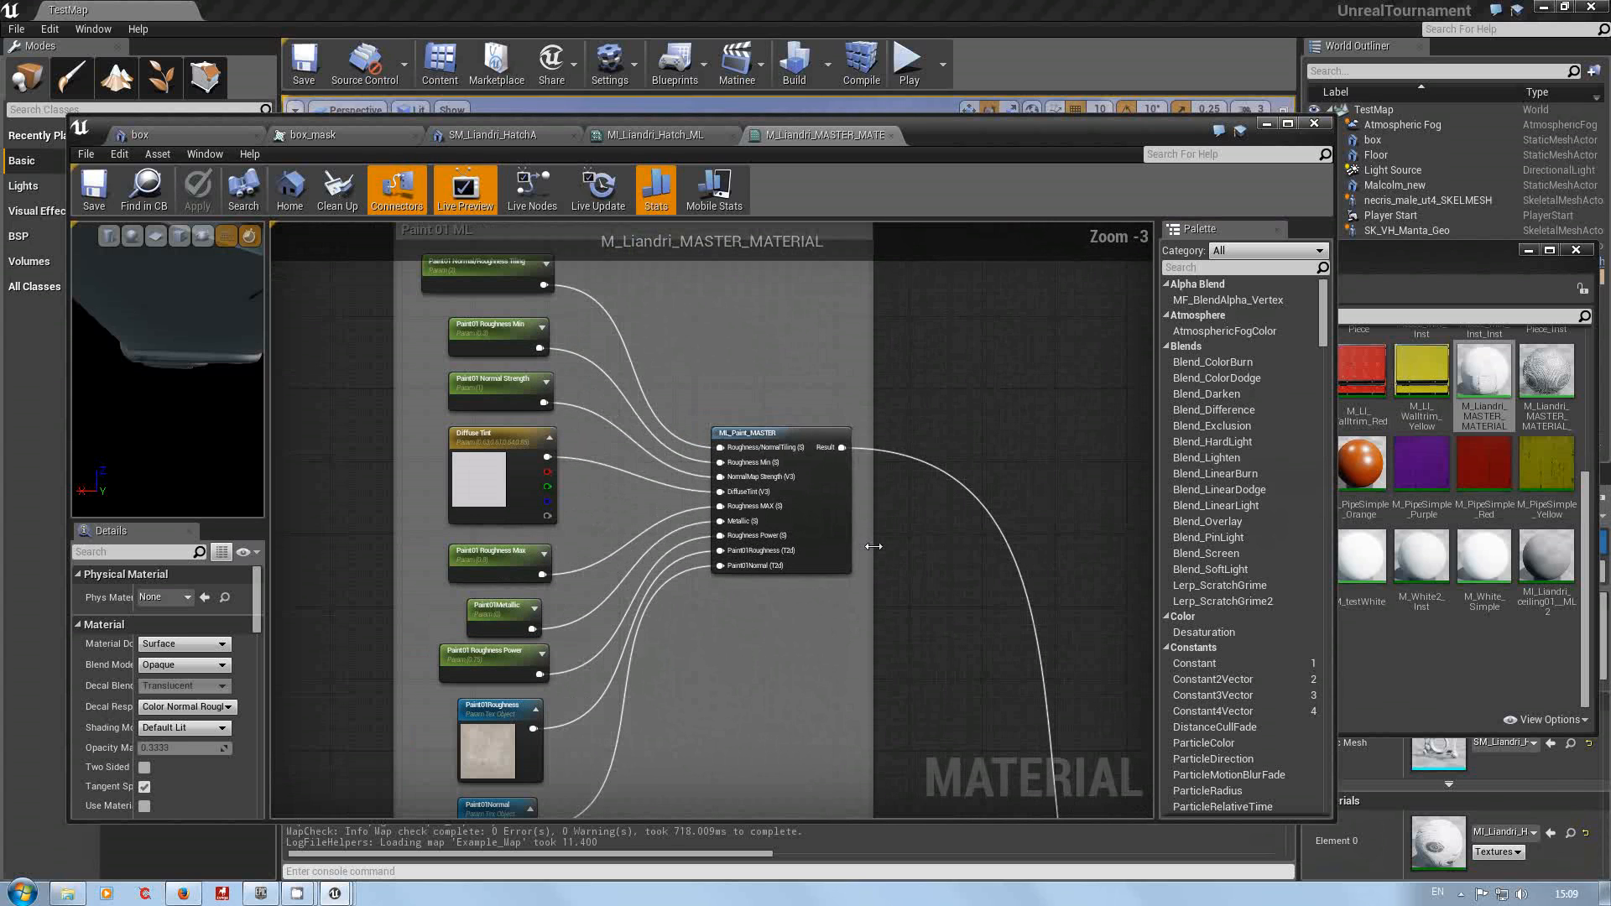
double_click(797, 433)
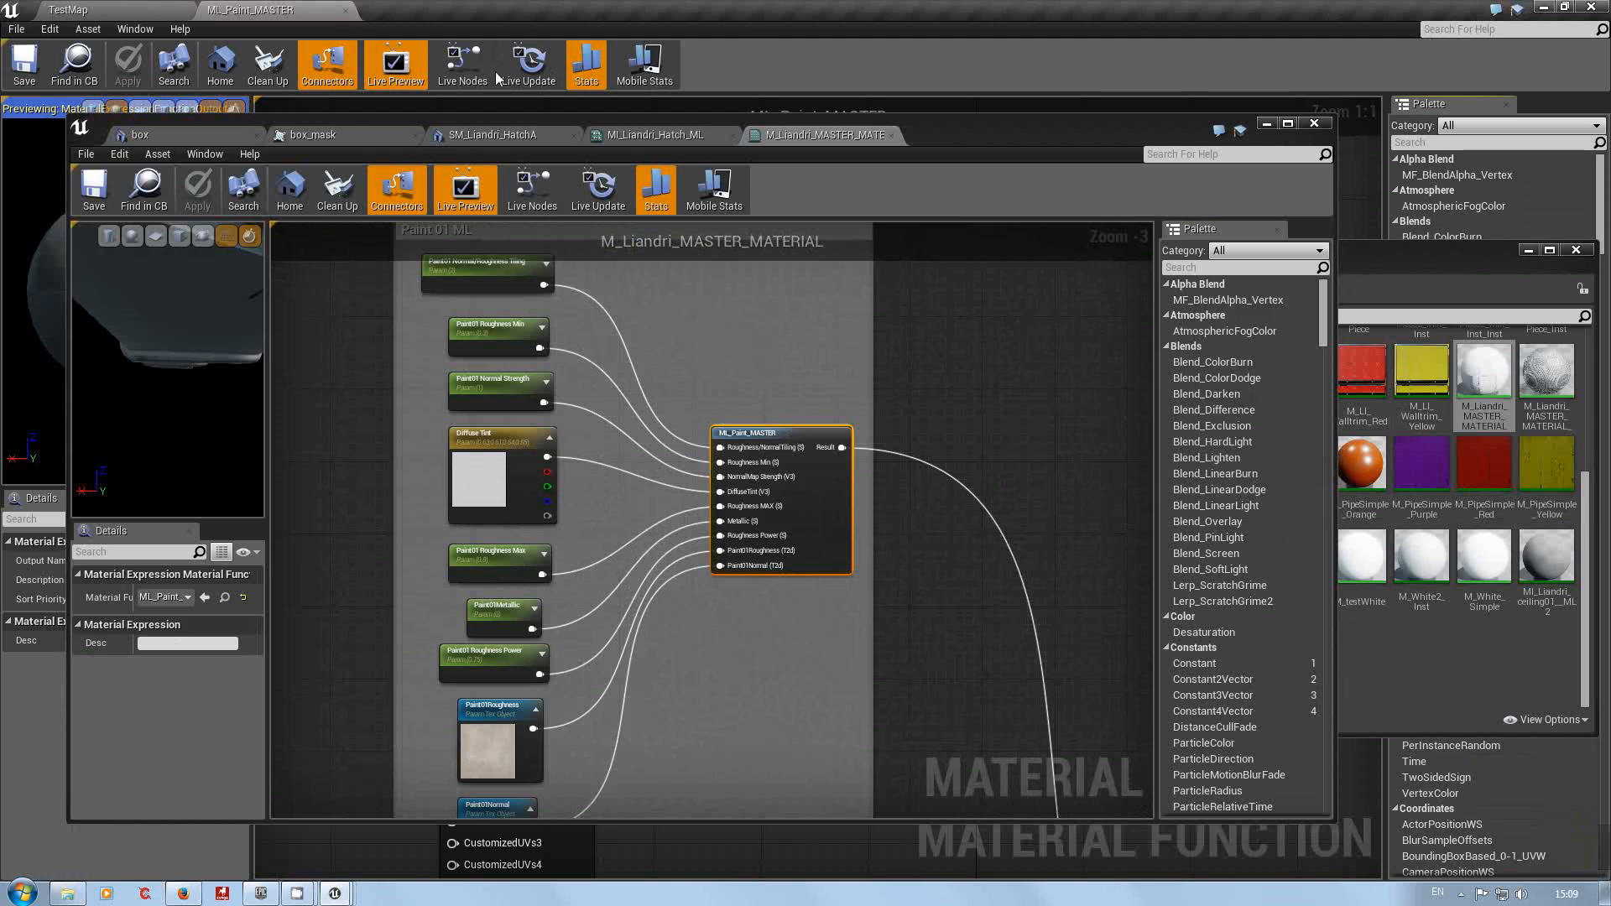
left_click_drag(275, 13, 967, 134)
Step: Examine the ML_Paint_MASTER graph from its output result back through the Color, Roughness and Normal Map groups
scroll(654, 478, "up", 2)
right_click_drag(651, 471, 882, 406)
scroll(520, 577, "down", 4)
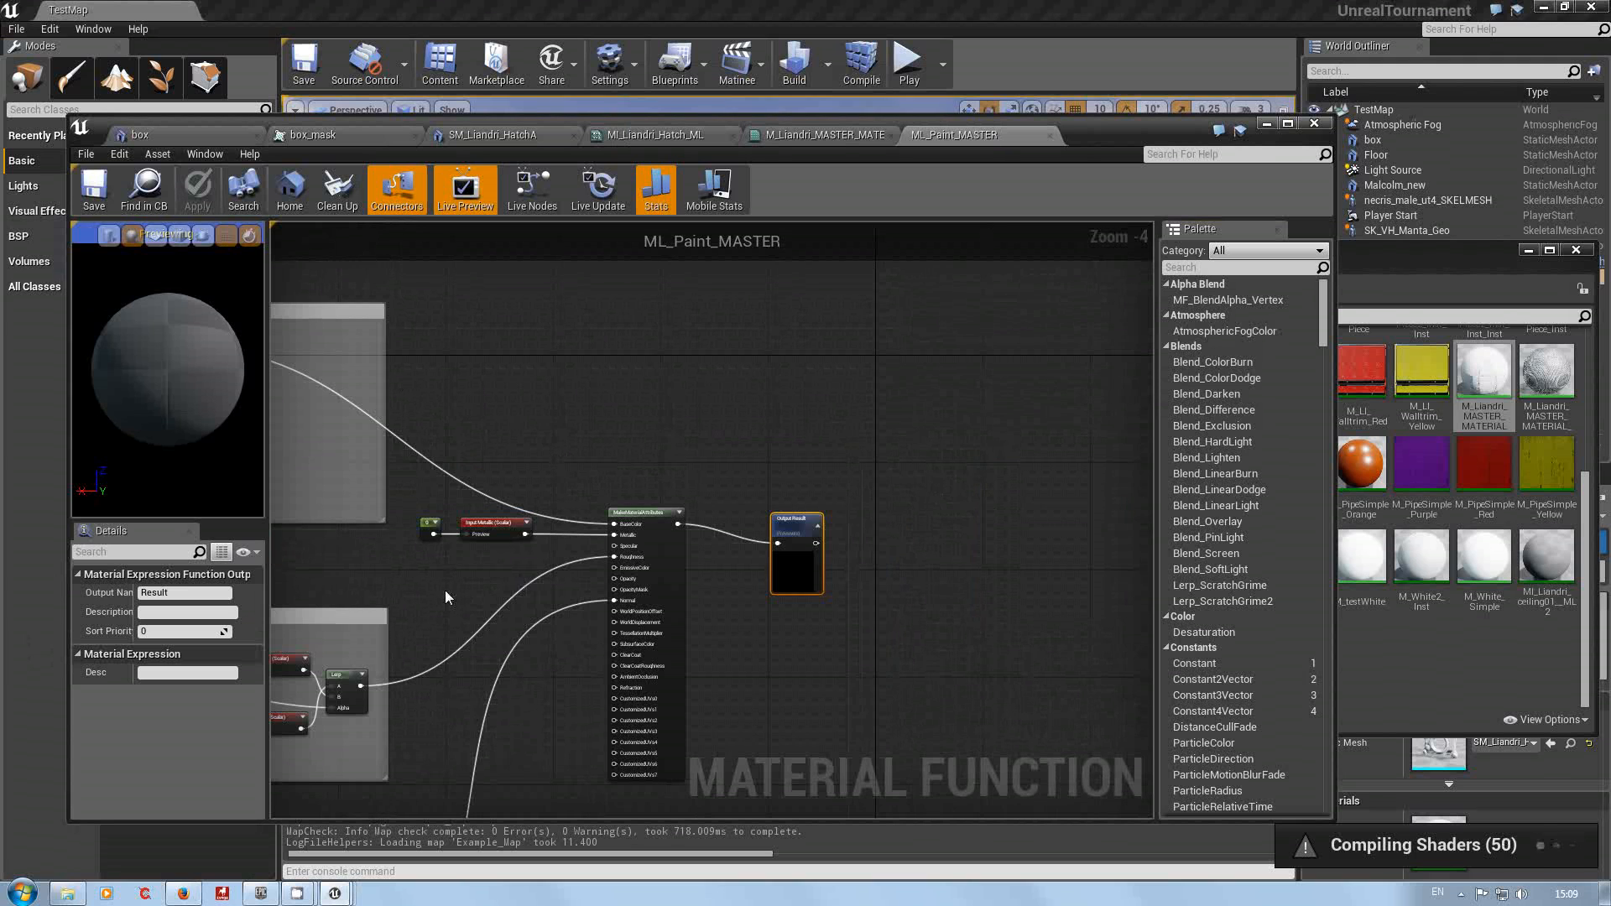
right_click_drag(649, 552, 818, 513)
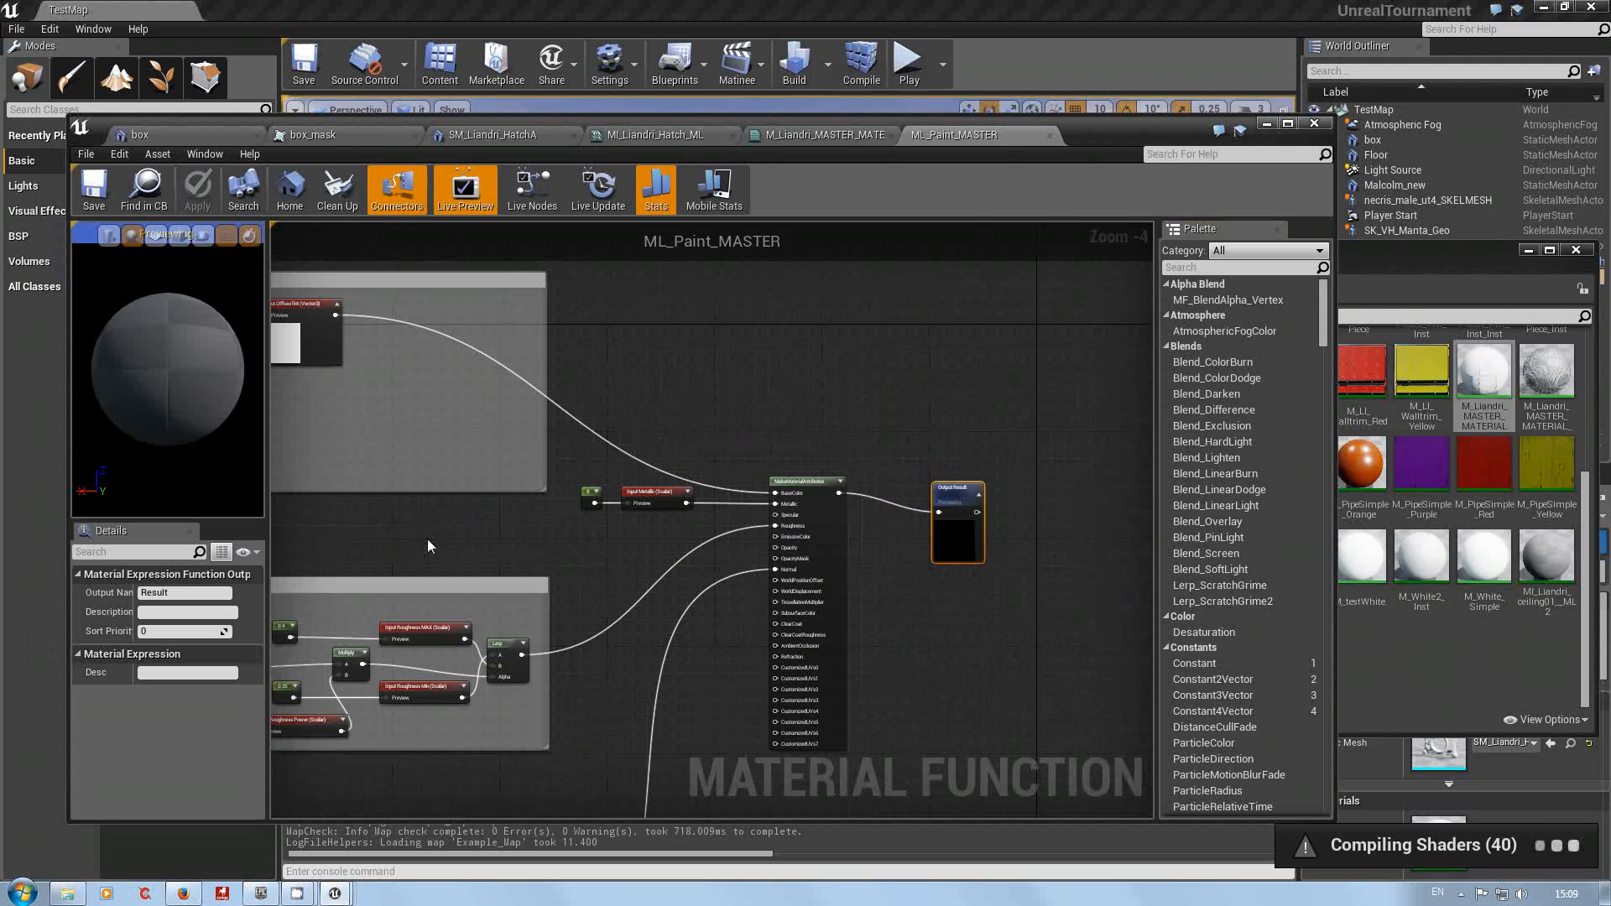
right_click_drag(426, 539, 640, 526)
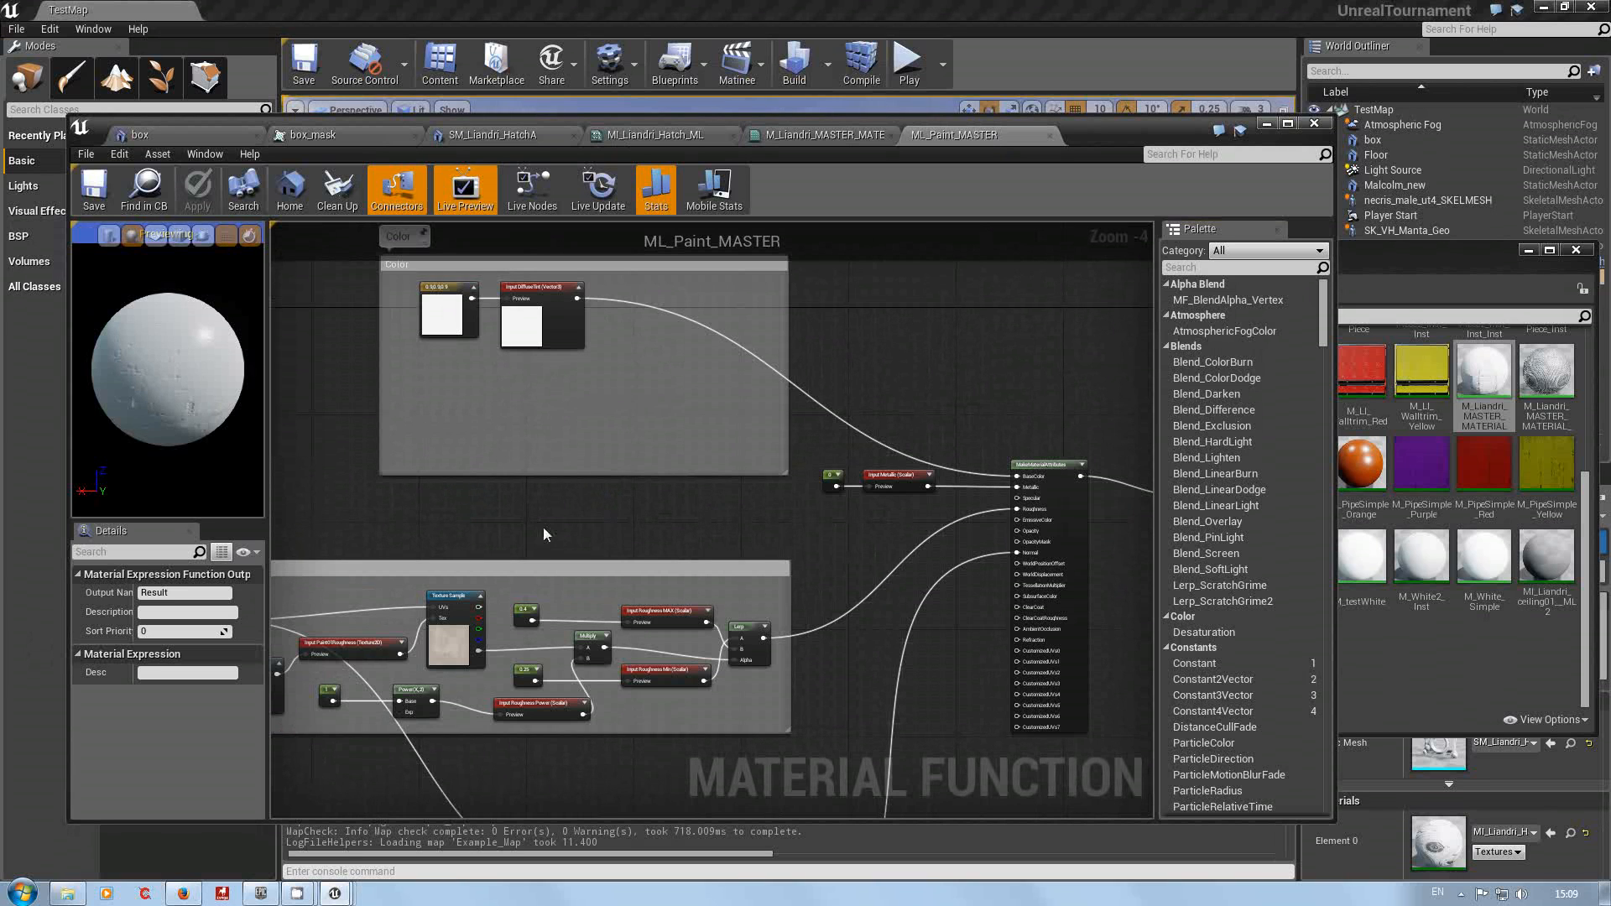
right_click_drag(537, 532, 754, 617)
scroll(774, 540, "down", 3)
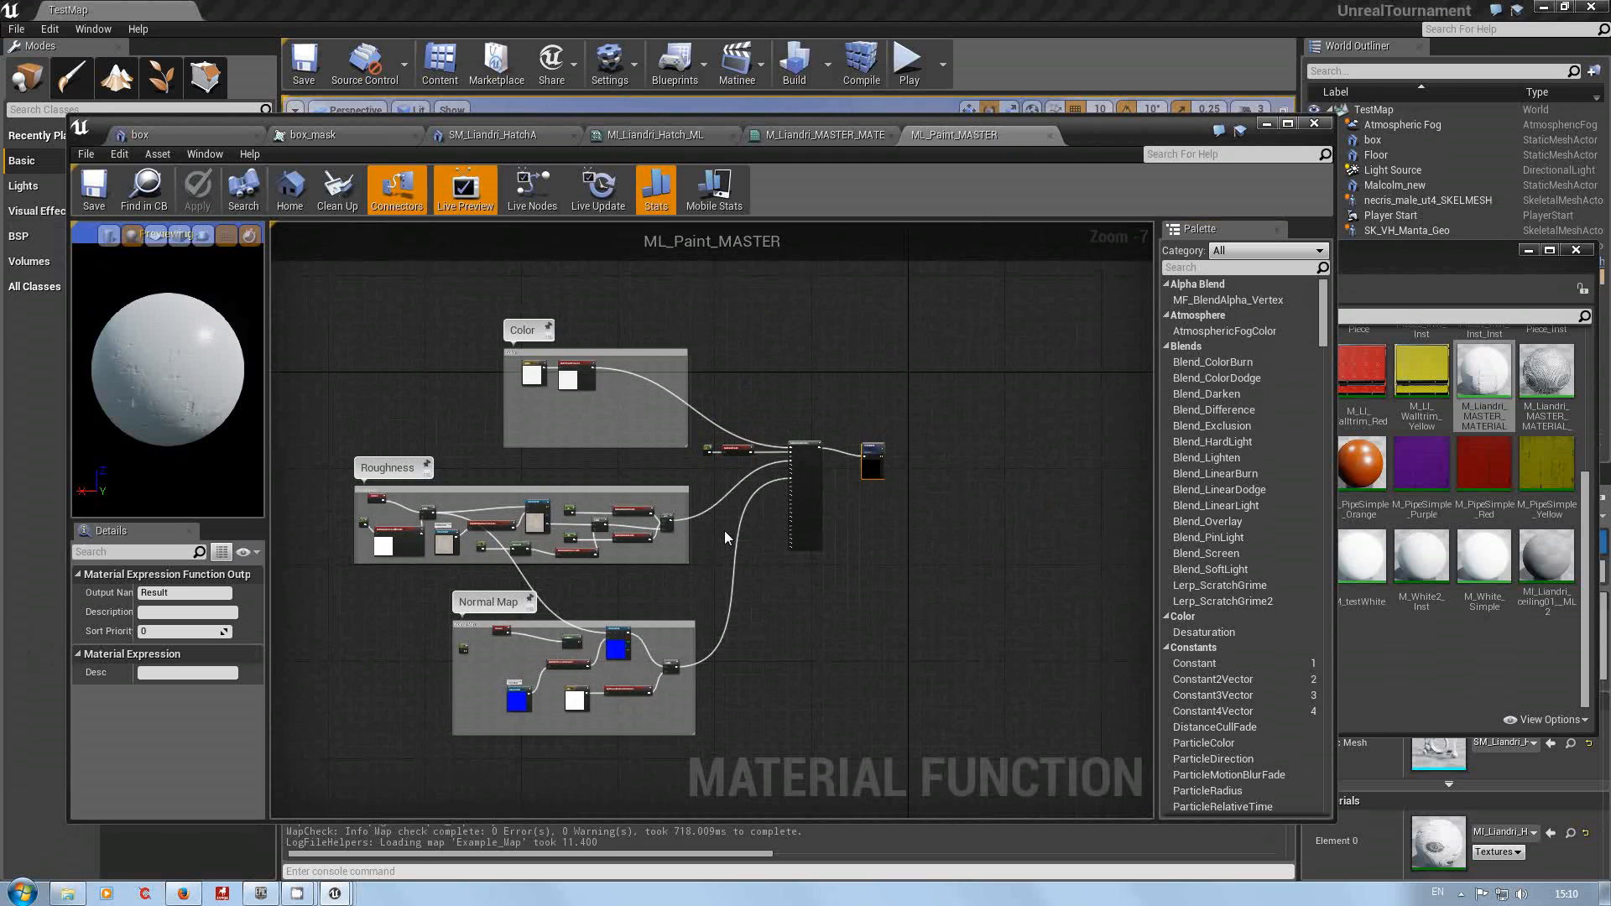
scroll(725, 537, "up", 2)
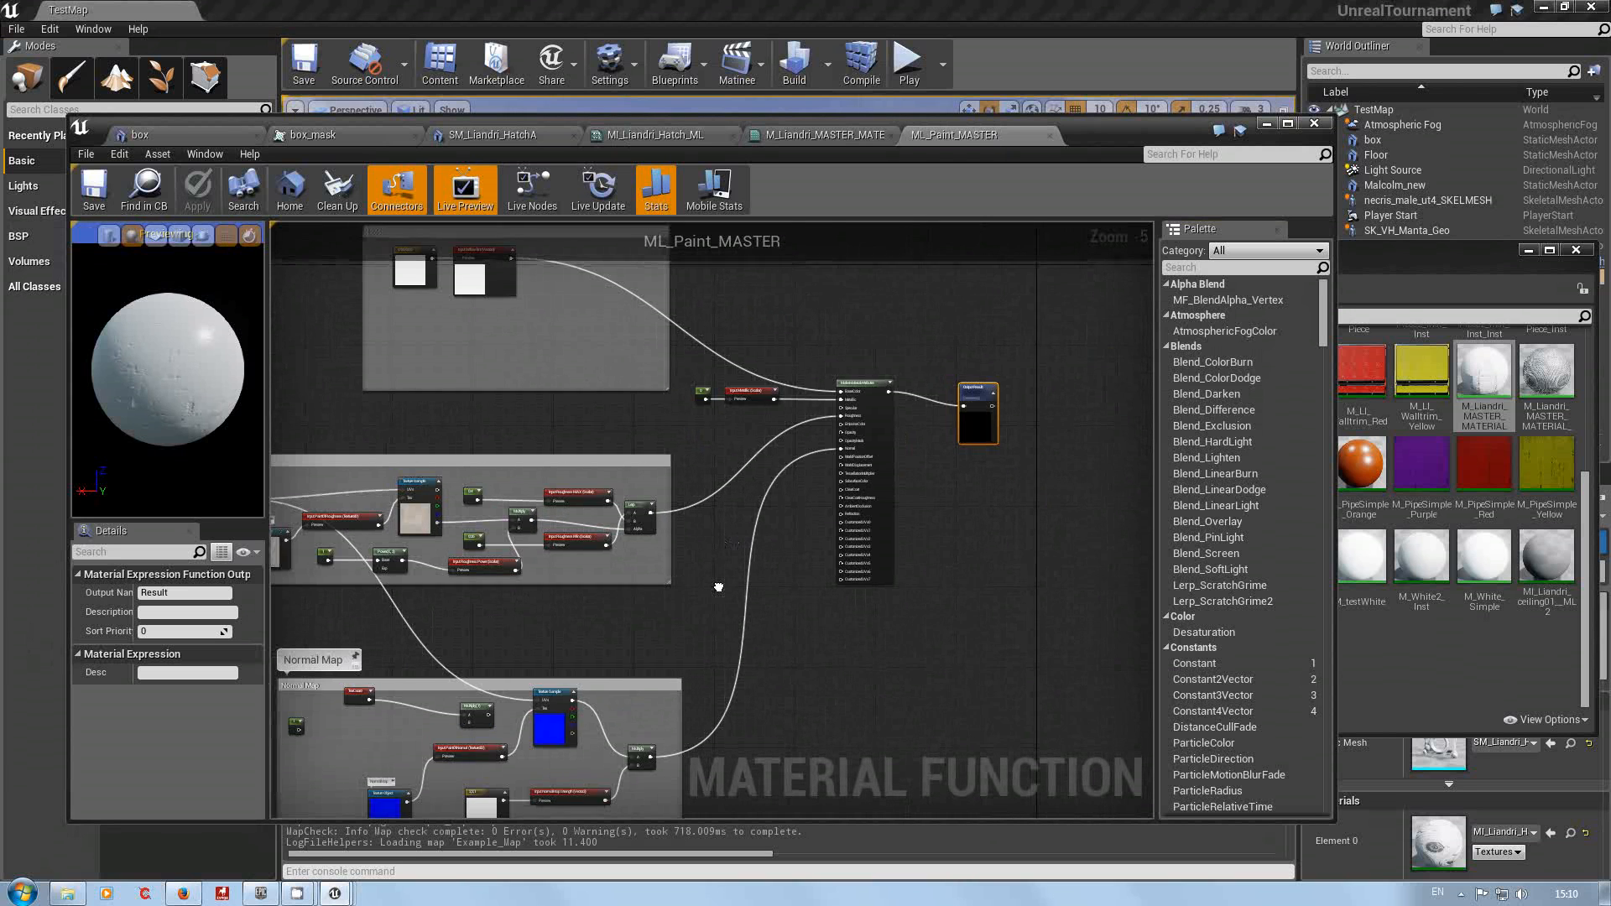
right_click_drag(718, 587, 889, 589)
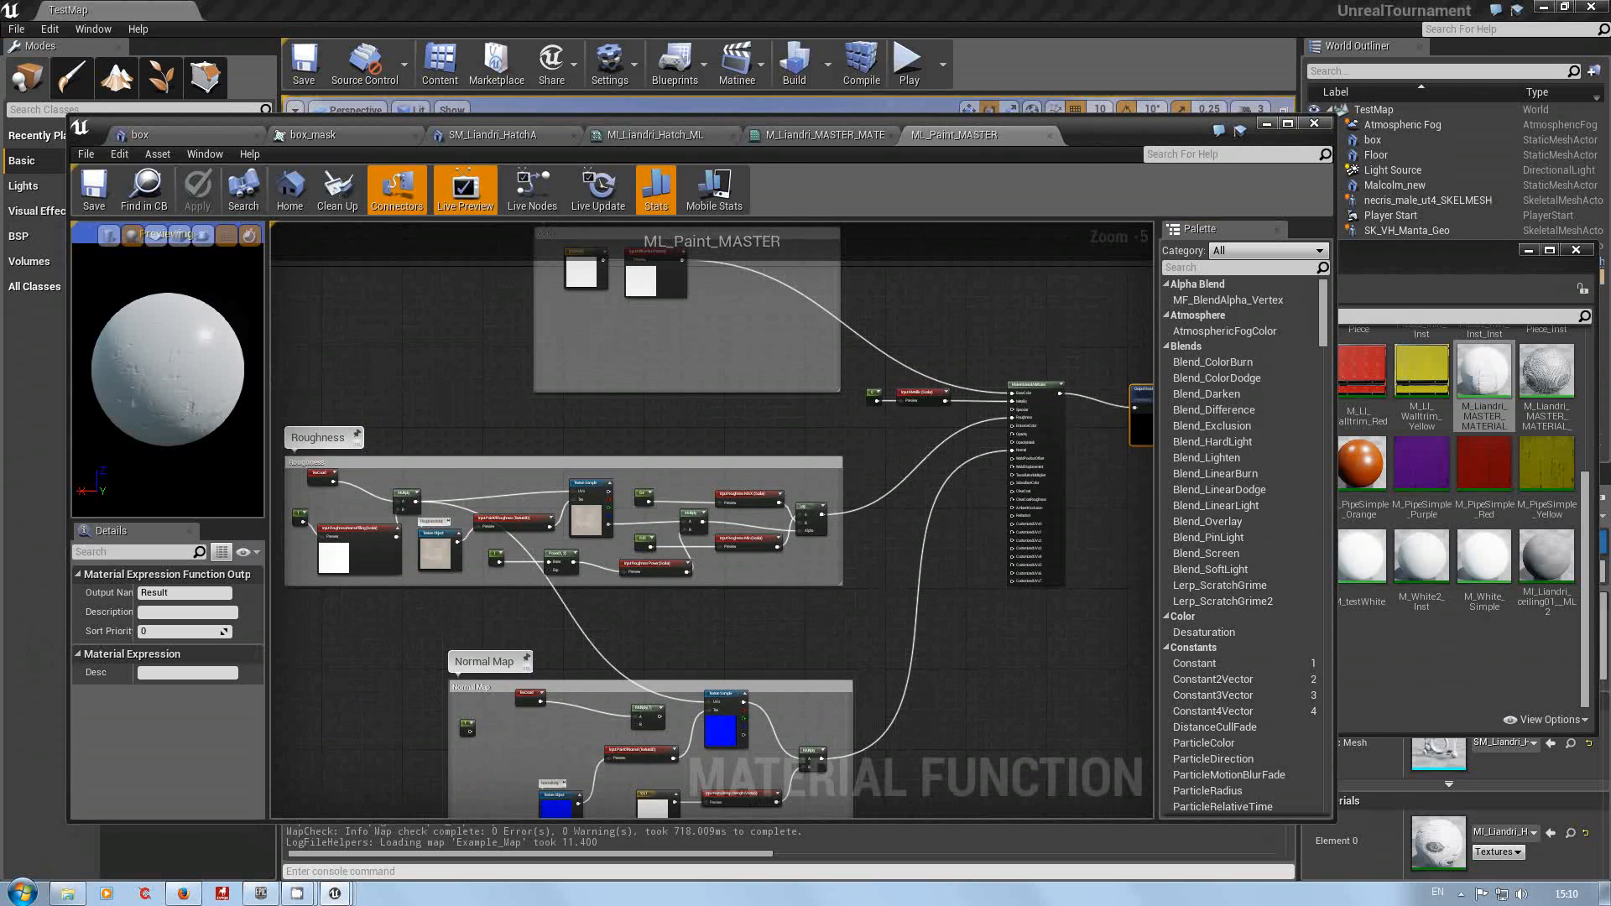
scroll(890, 587, "down", 1)
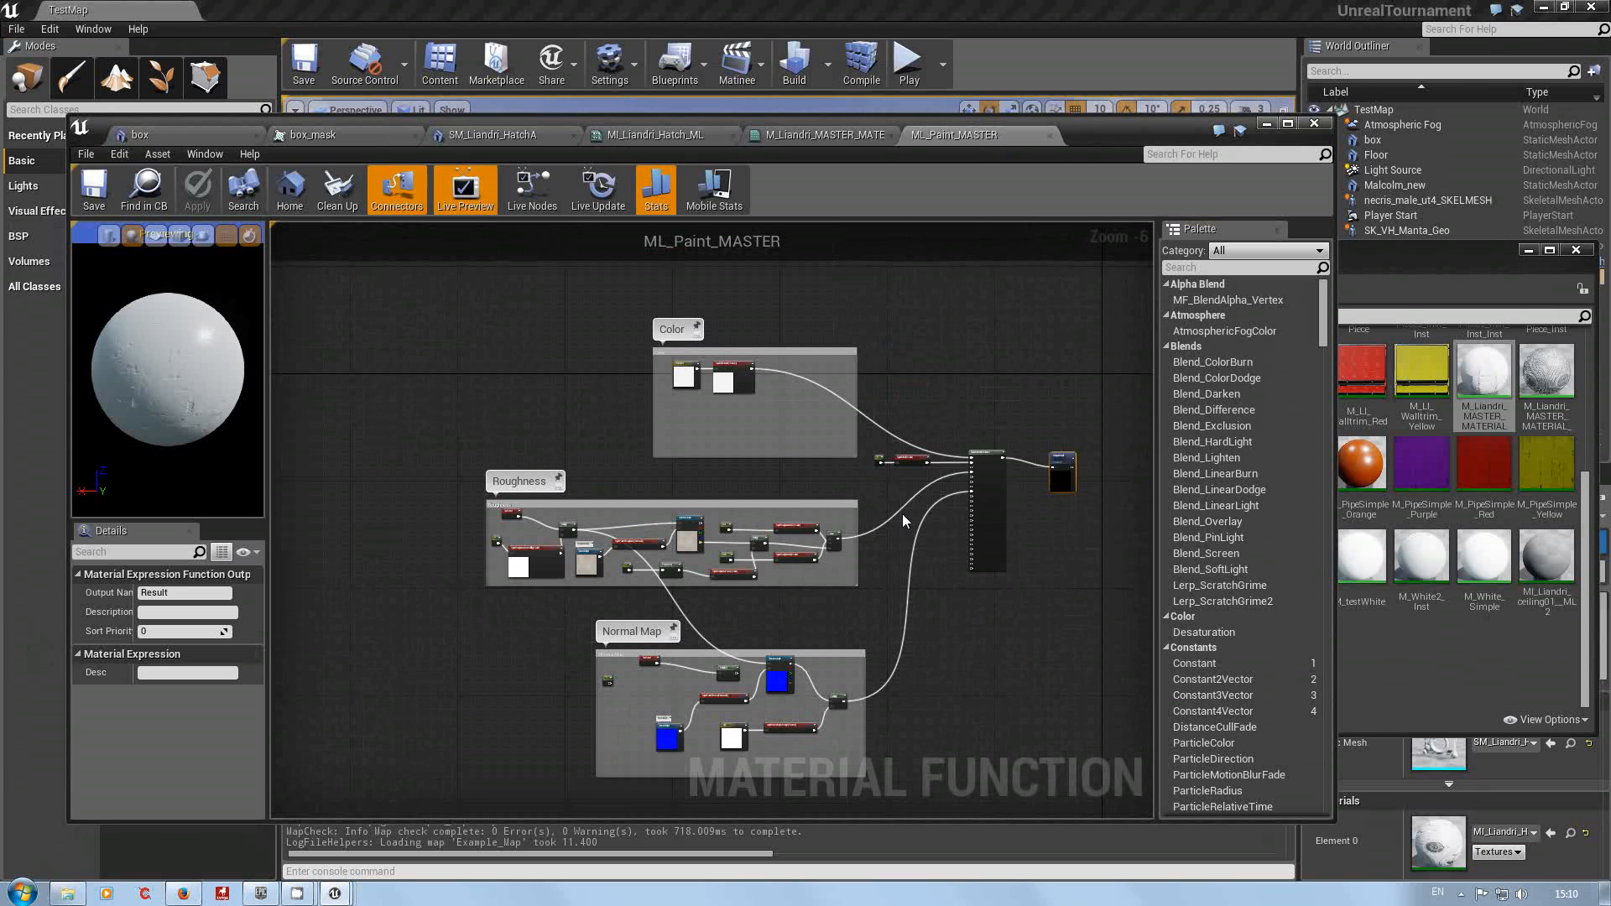
Step: Return to M_Liandri_MASTER_MATERIAL and inspect how the Edge Wear Mask group blends the Paint 01 ML and Metal01 ML layers
left_click(798, 134)
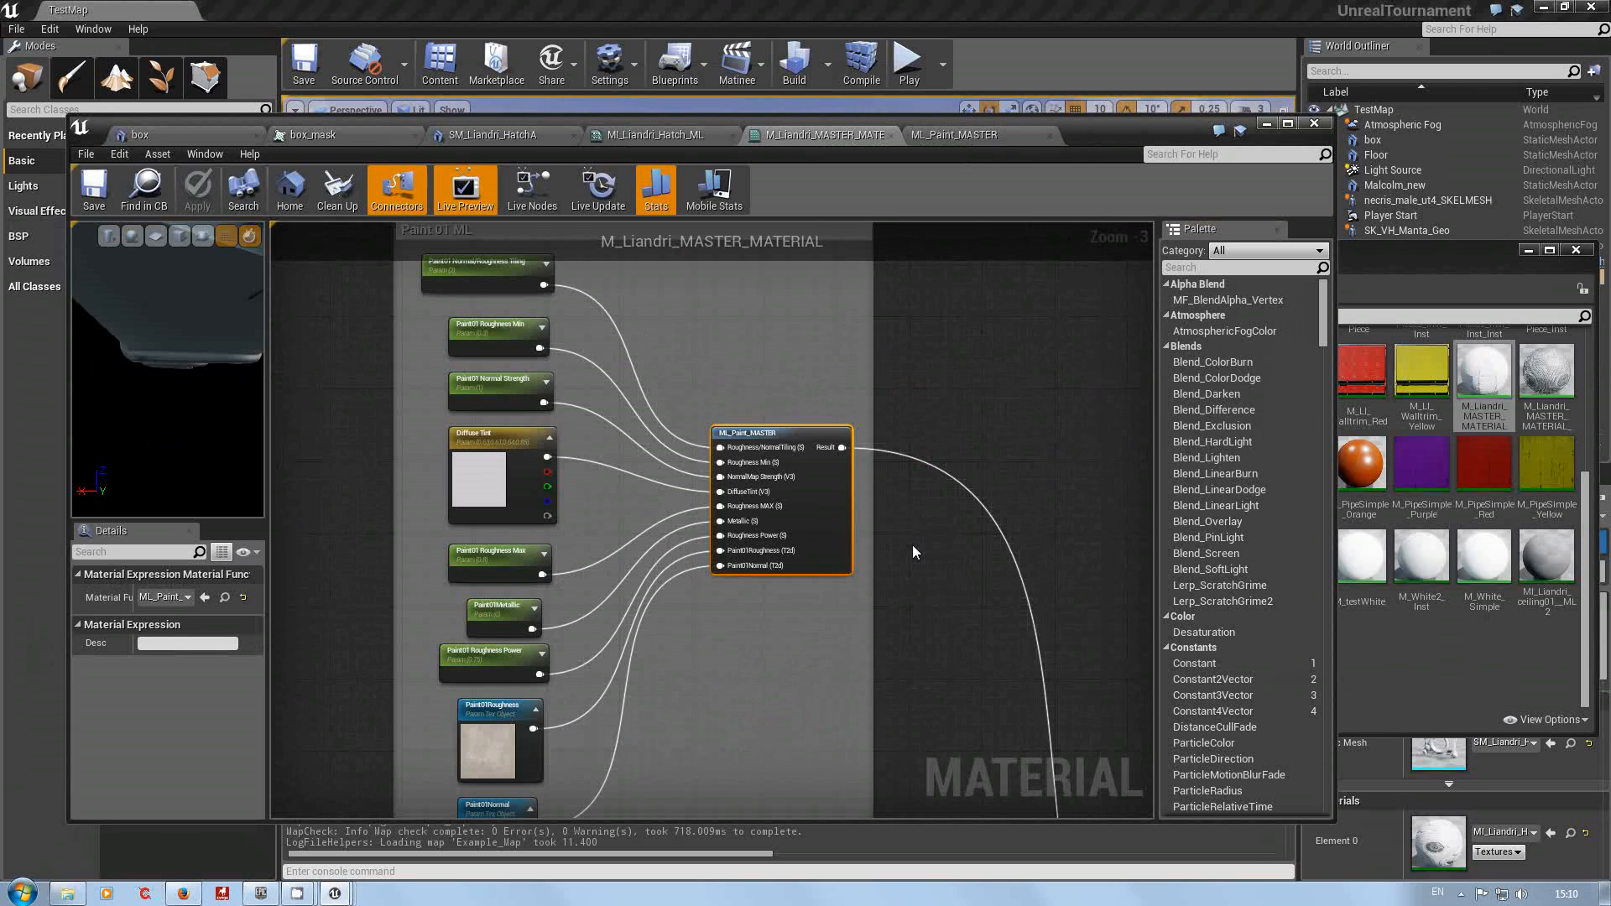
scroll(913, 545, "down", 3)
right_click_drag(1084, 688, 837, 472)
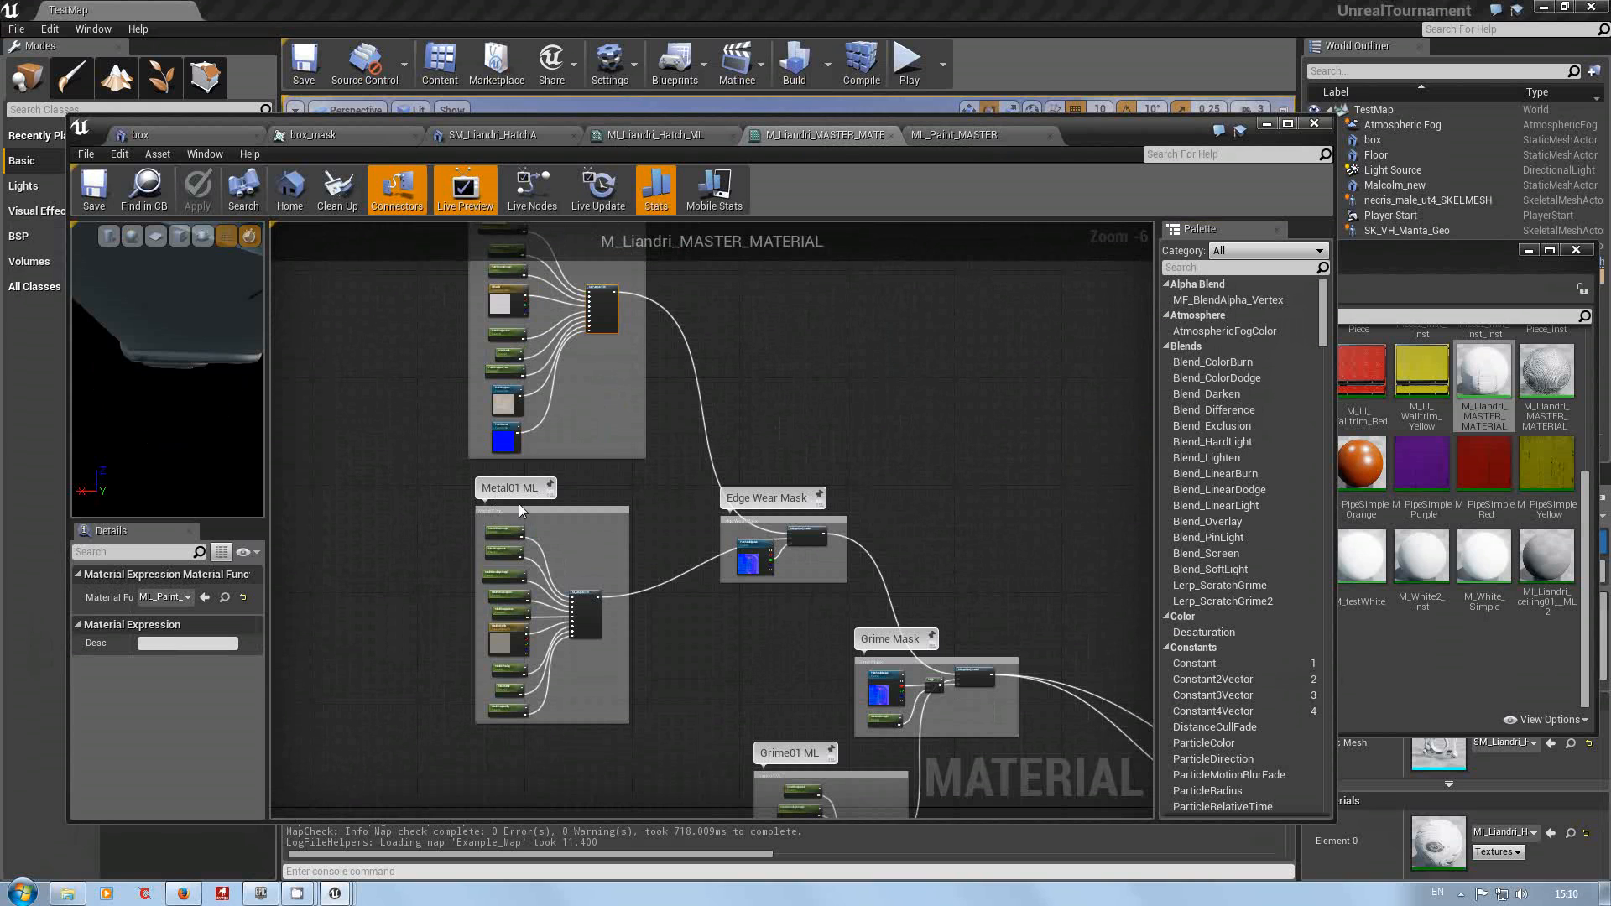
scroll(706, 667, "up", 5)
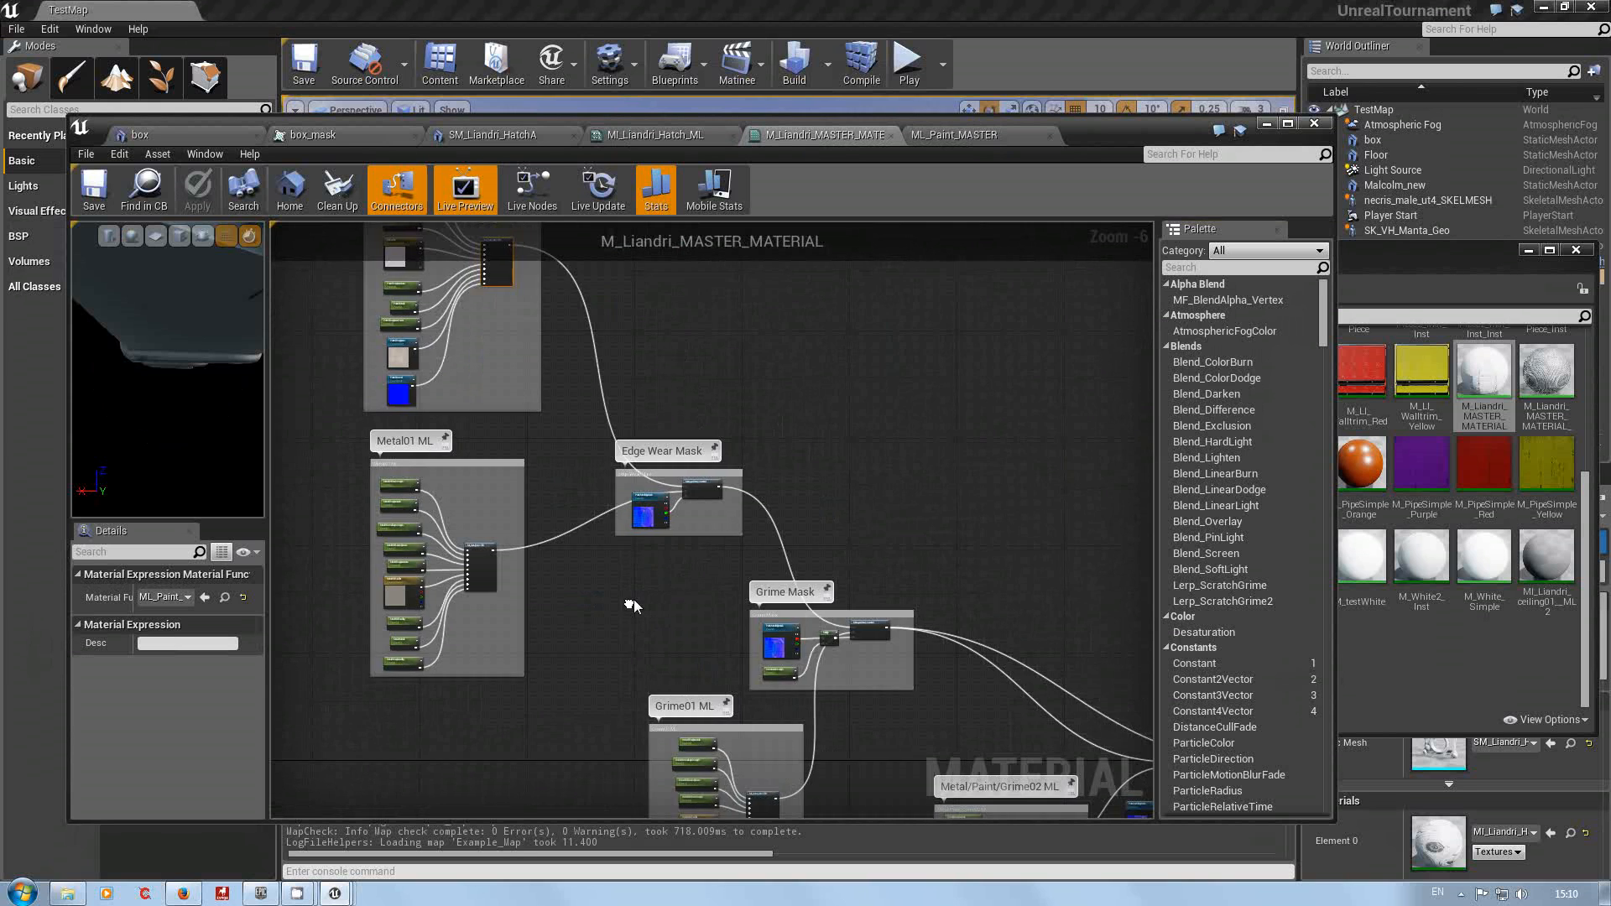
scroll(640, 527, "up", 1)
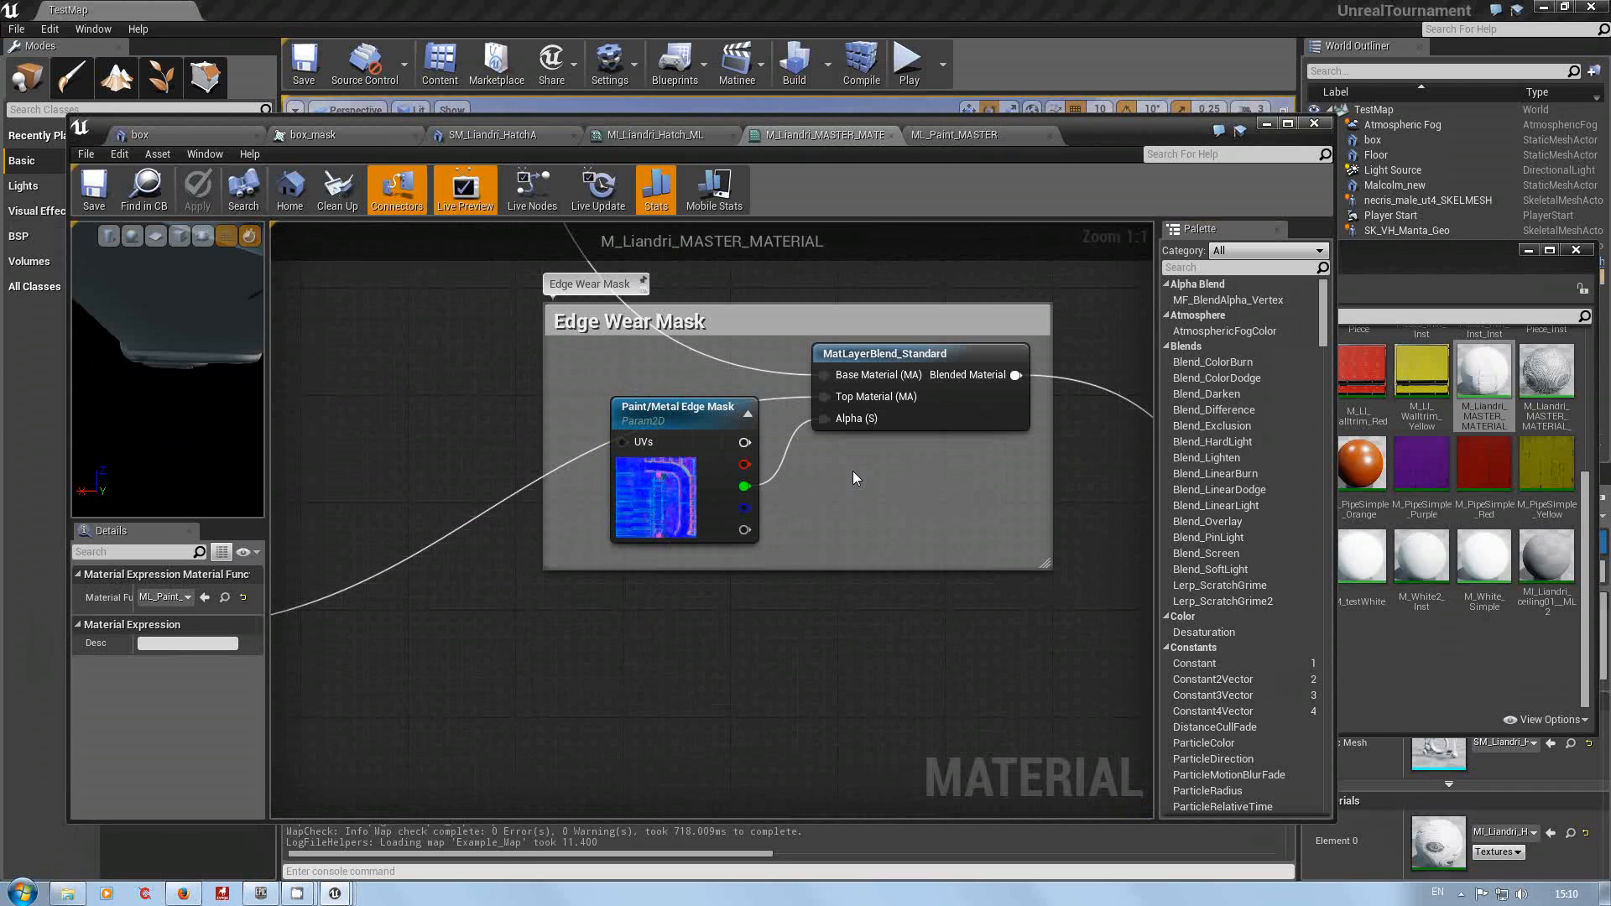
scroll(852, 471, "down", 1)
right_click_drag(481, 411, 732, 735)
scroll(704, 598, "down", 4)
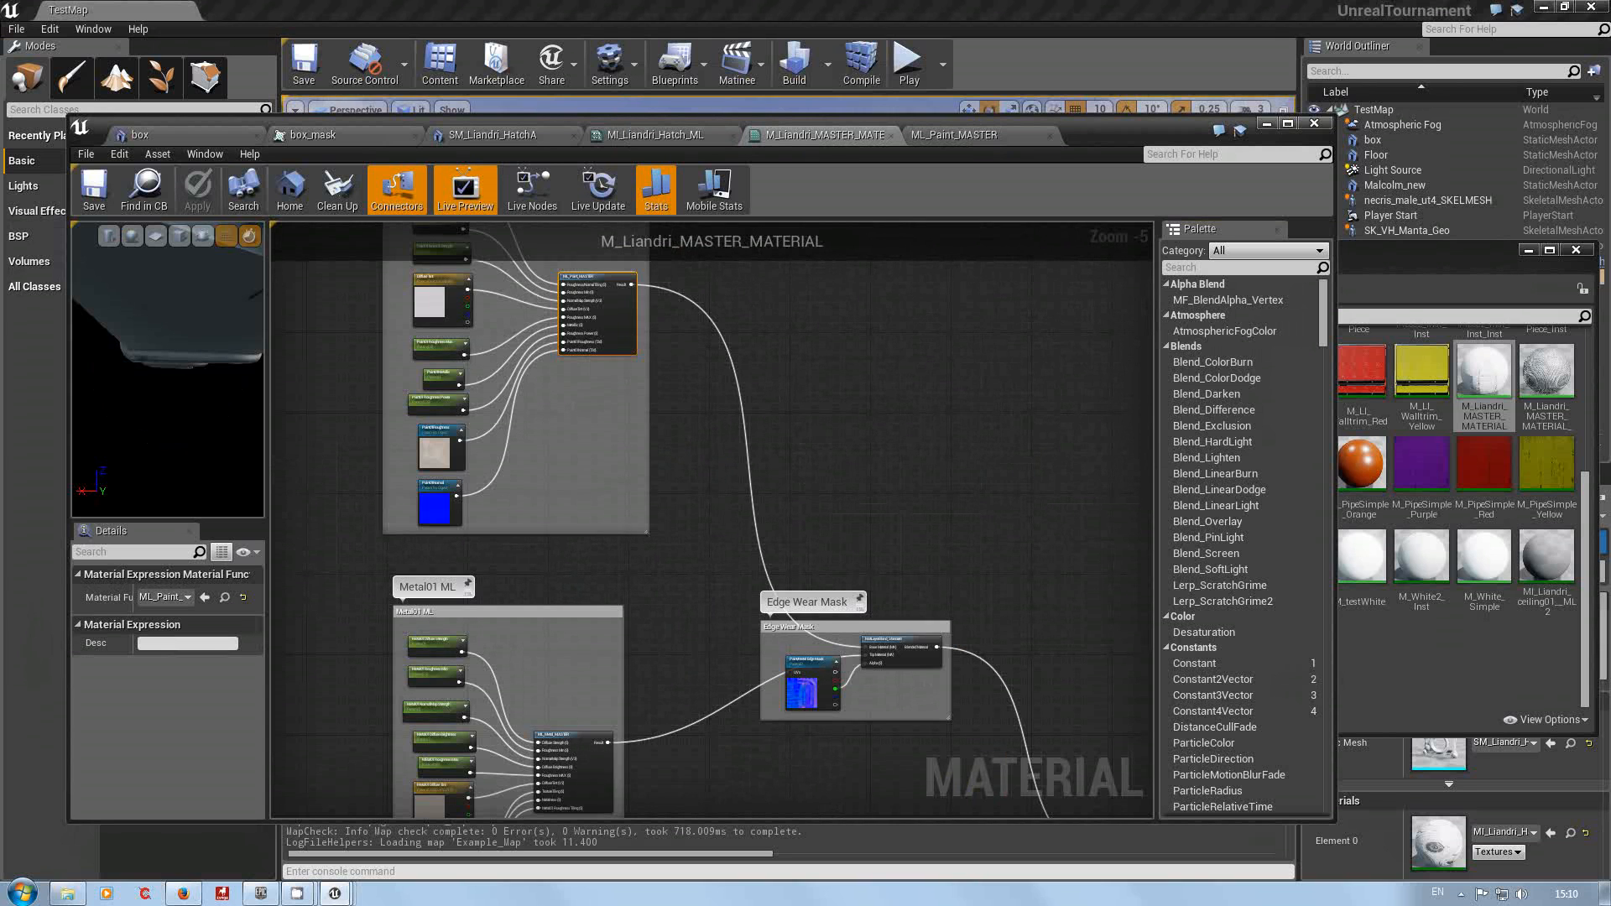
Step: Inspect the Grime Mask group and the Grime01 ML layer feeding it, comparing its mask channel with the Edge Wear Mask's
right_click_drag(710, 746, 579, 528)
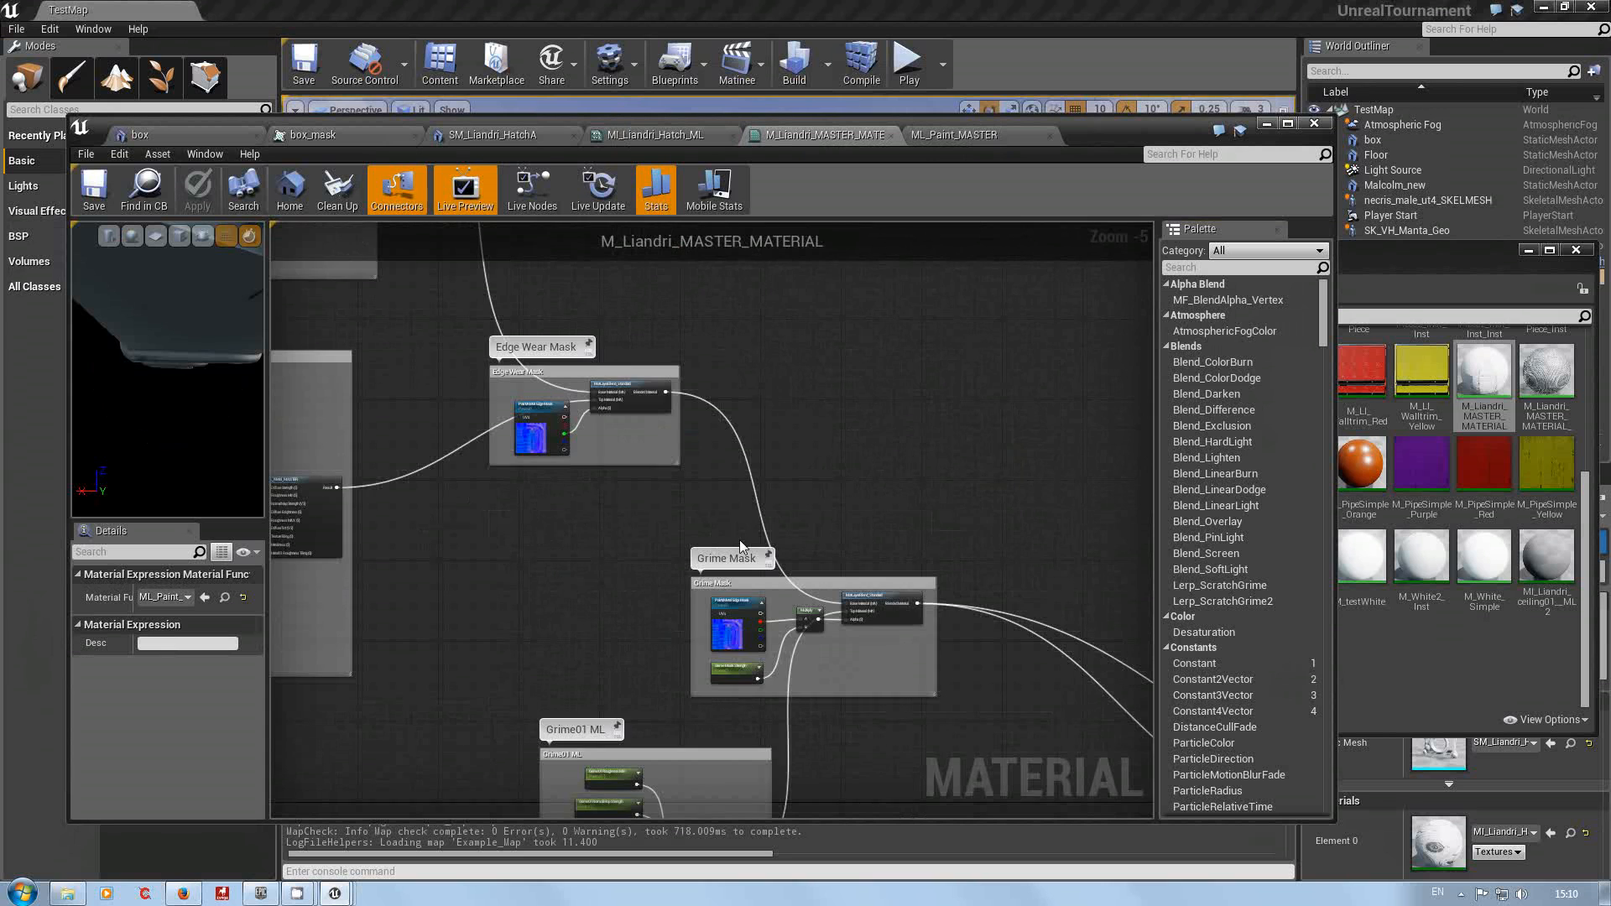
scroll(738, 541, "up", 1)
right_click_drag(572, 604, 491, 444)
mouse_move(662, 580)
right_mouse_down()
mouse_move(658, 344)
mouse_move(657, 362)
right_mouse_up()
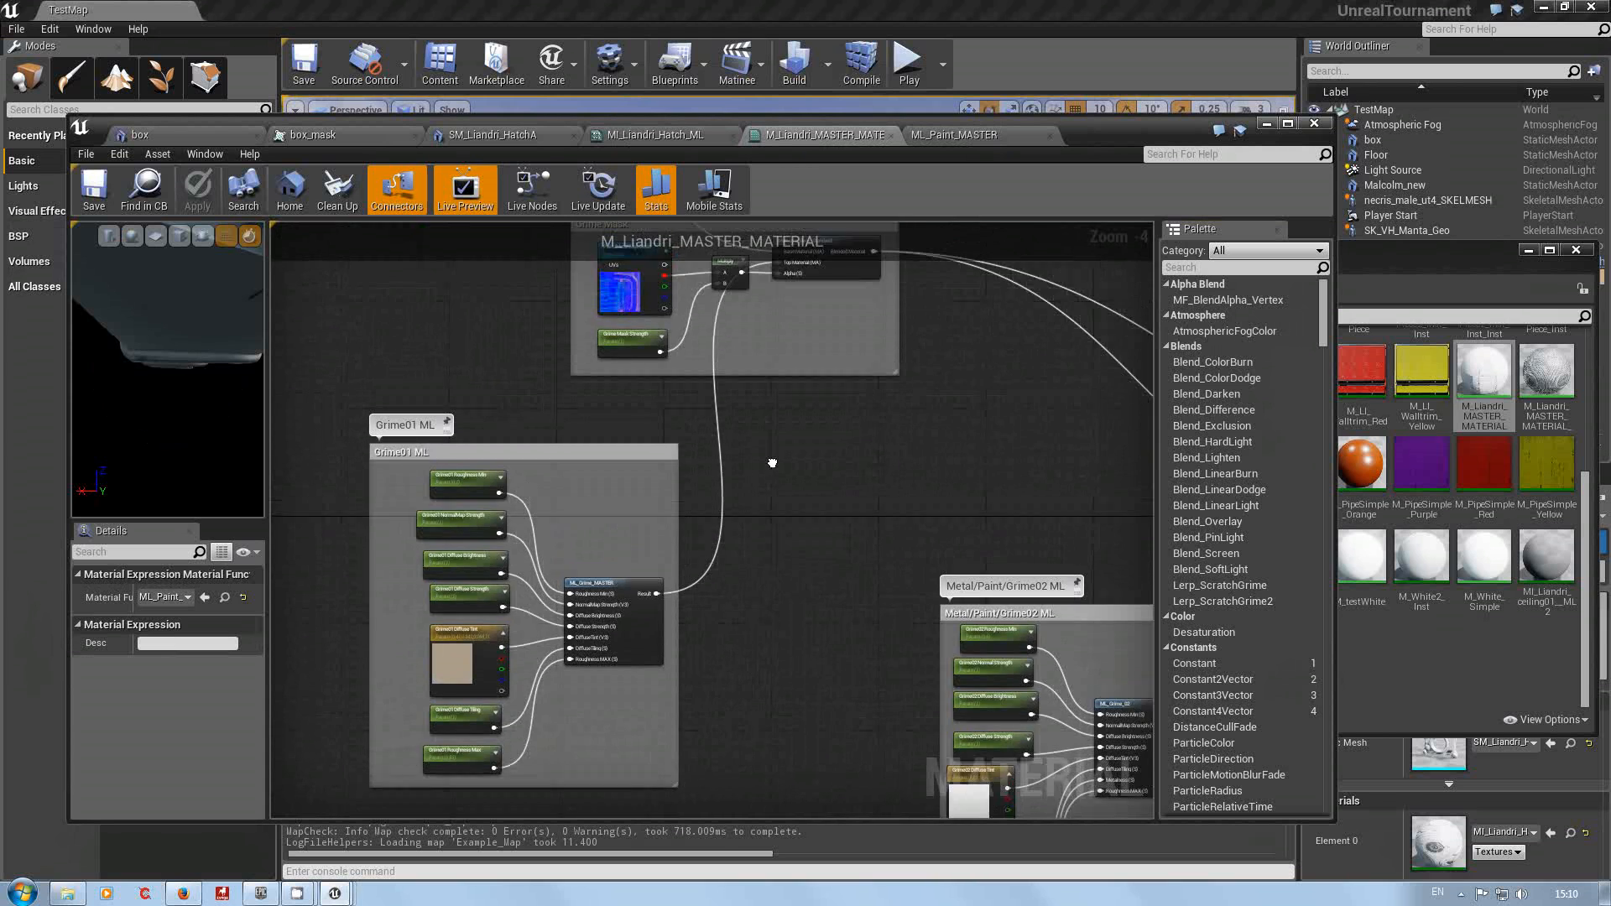
right_click_drag(773, 459, 822, 747)
scroll(761, 628, "up", 3)
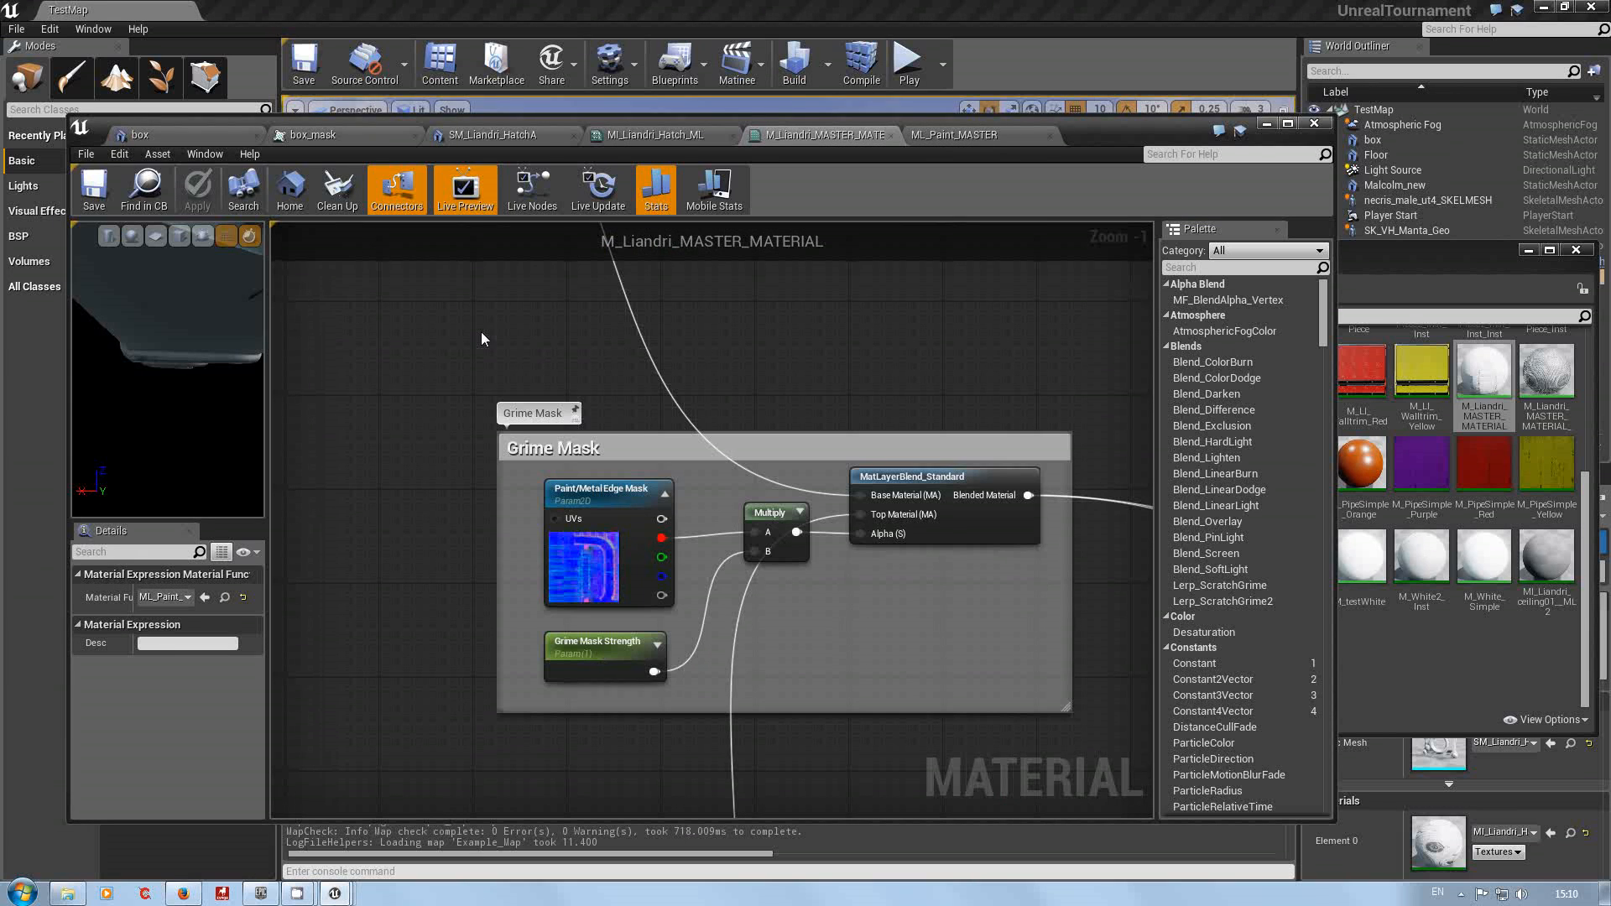
right_click_drag(481, 331, 991, 628)
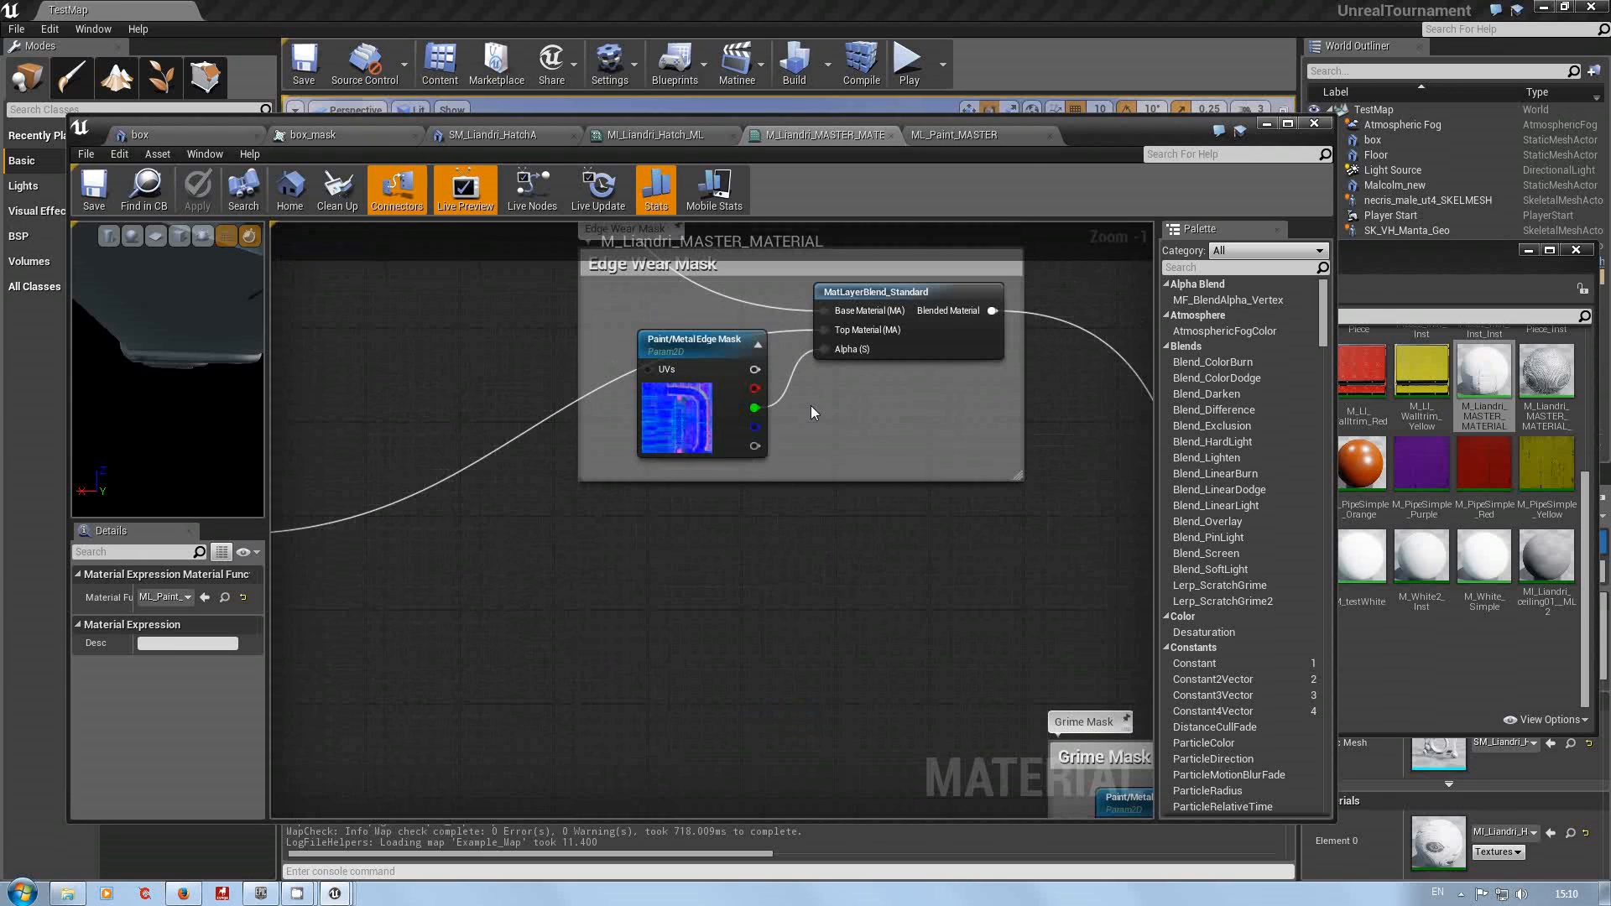
mouse_move(1072, 549)
right_mouse_down()
mouse_move(777, 460)
mouse_move(302, 469)
mouse_move(285, 501)
right_mouse_up()
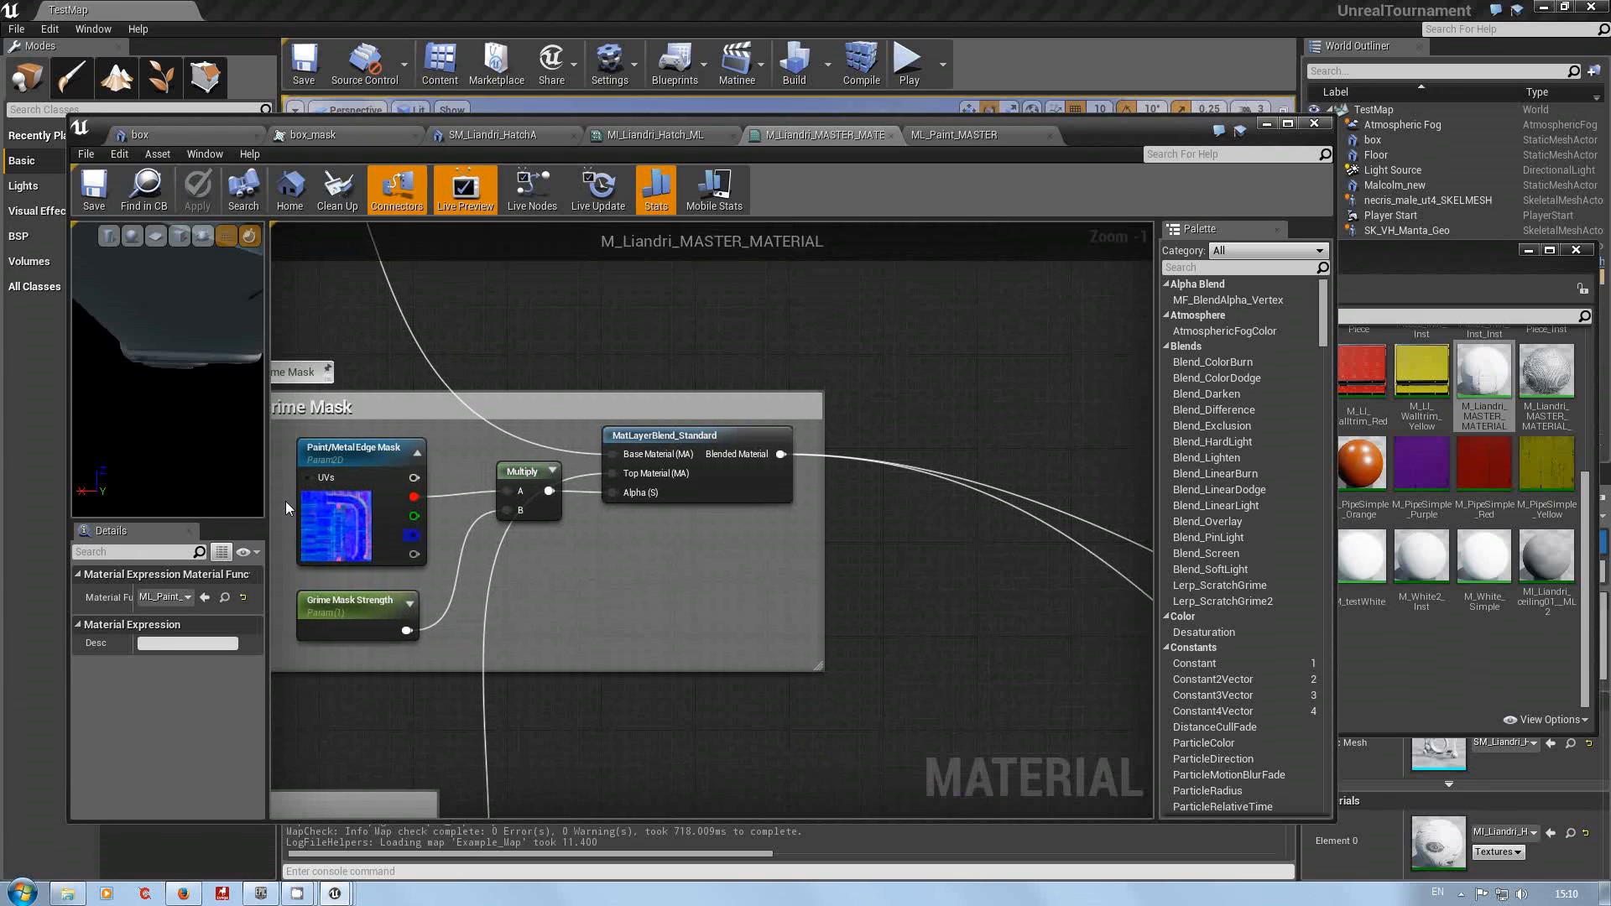
scroll(911, 585, "down", 4)
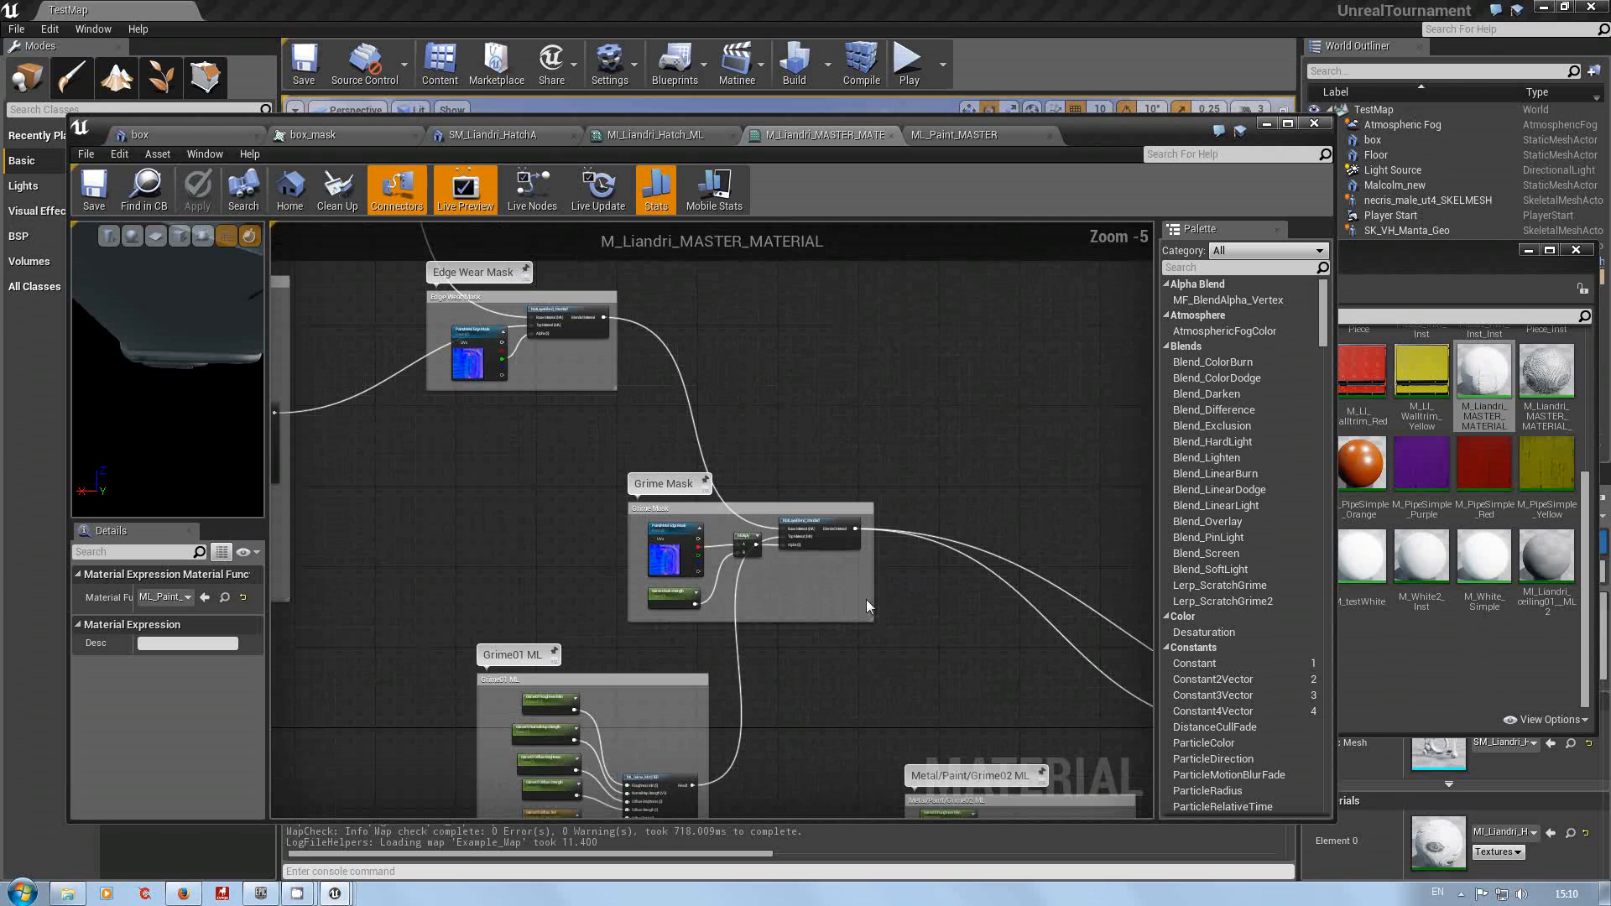
Step: Examine the Metal/Paint/Grime02 ML group, its mask-driven layer blend and the Use Metal/Paint/Grime02 switch
mouse_move(980, 676)
right_mouse_down()
mouse_move(640, 370)
mouse_move(532, 323)
right_mouse_up()
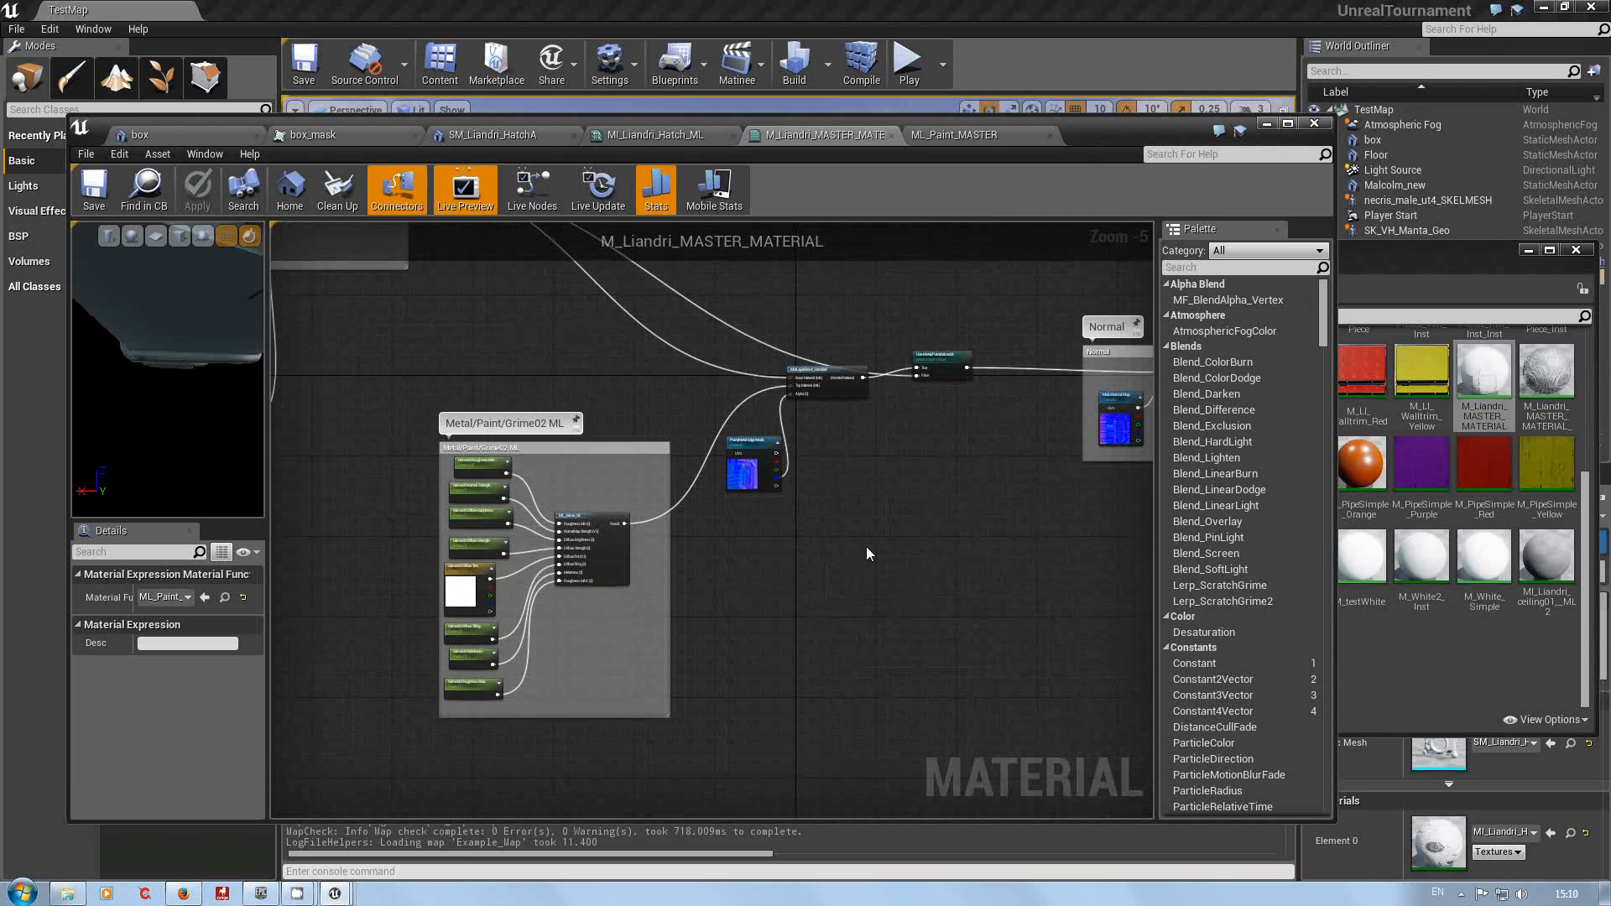
scroll(834, 485, "up", 1)
scroll(834, 485, "up", 1)
mouse_move(831, 485)
right_mouse_down()
mouse_move(836, 515)
mouse_move(1061, 600)
mouse_move(1069, 465)
right_mouse_up()
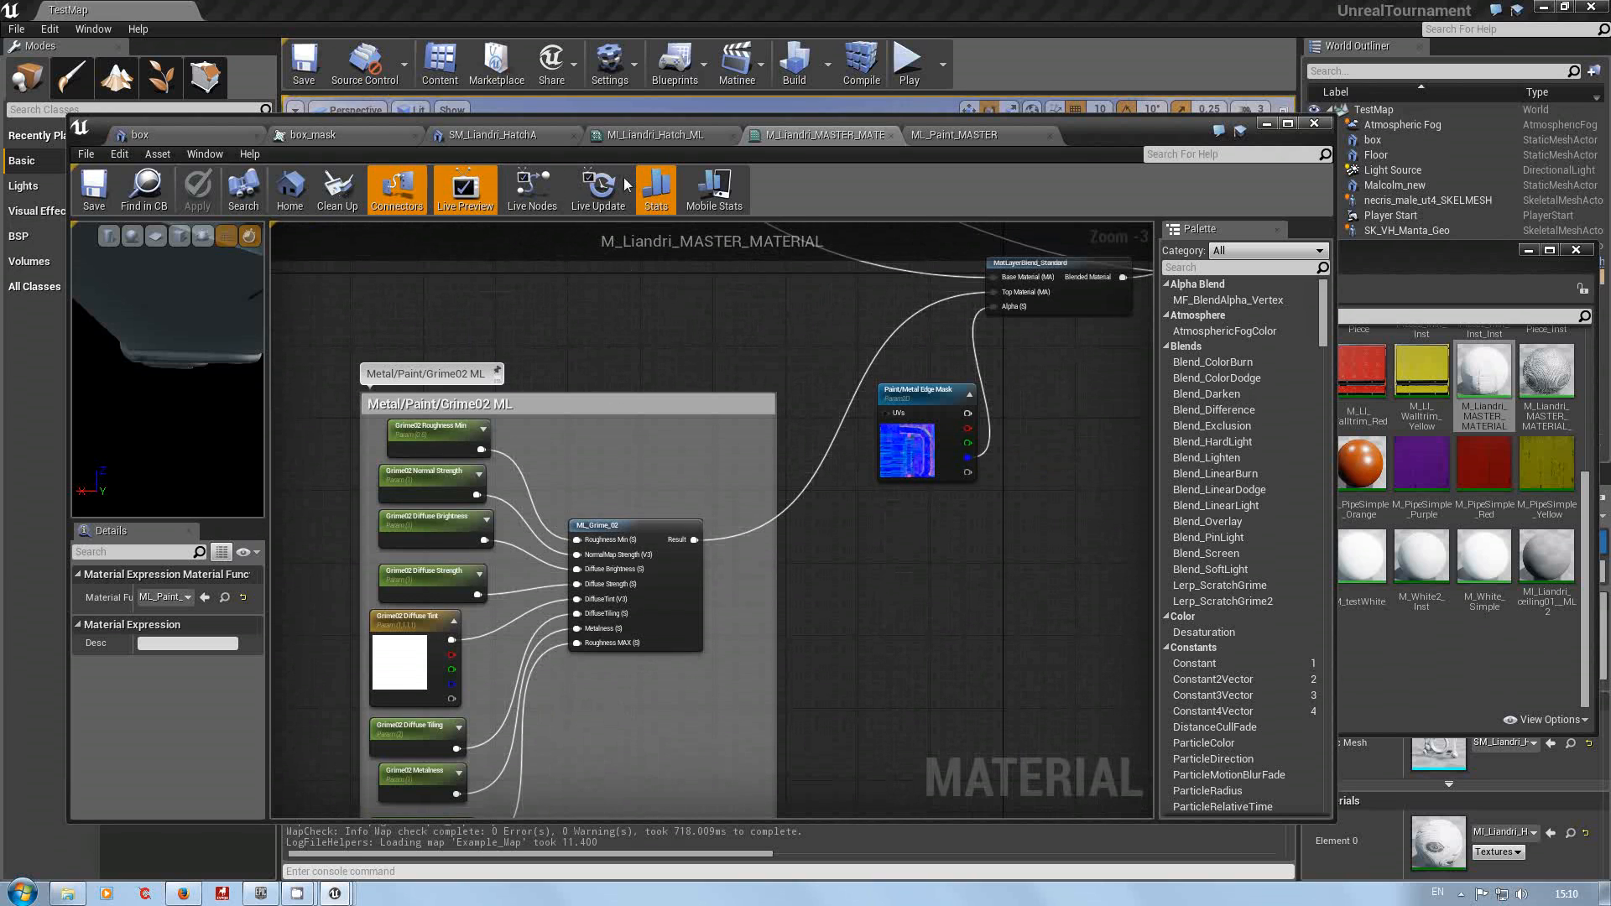
mouse_move(1089, 594)
right_mouse_down()
mouse_move(827, 461)
mouse_move(744, 540)
mouse_move(665, 705)
right_mouse_up()
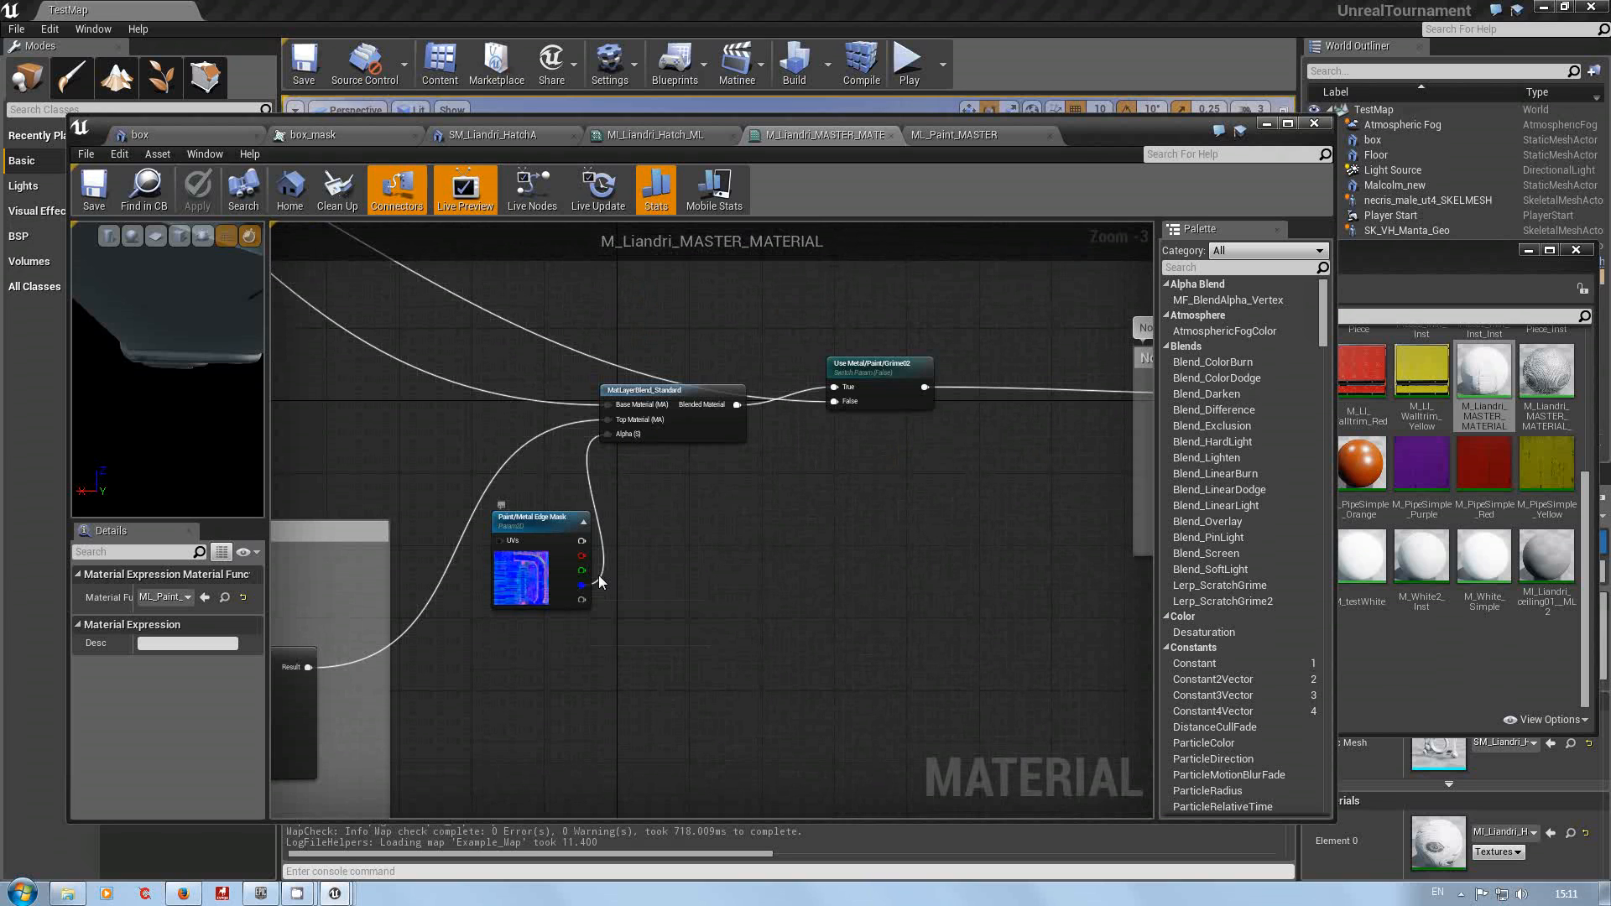
right_click_drag(878, 548, 790, 576)
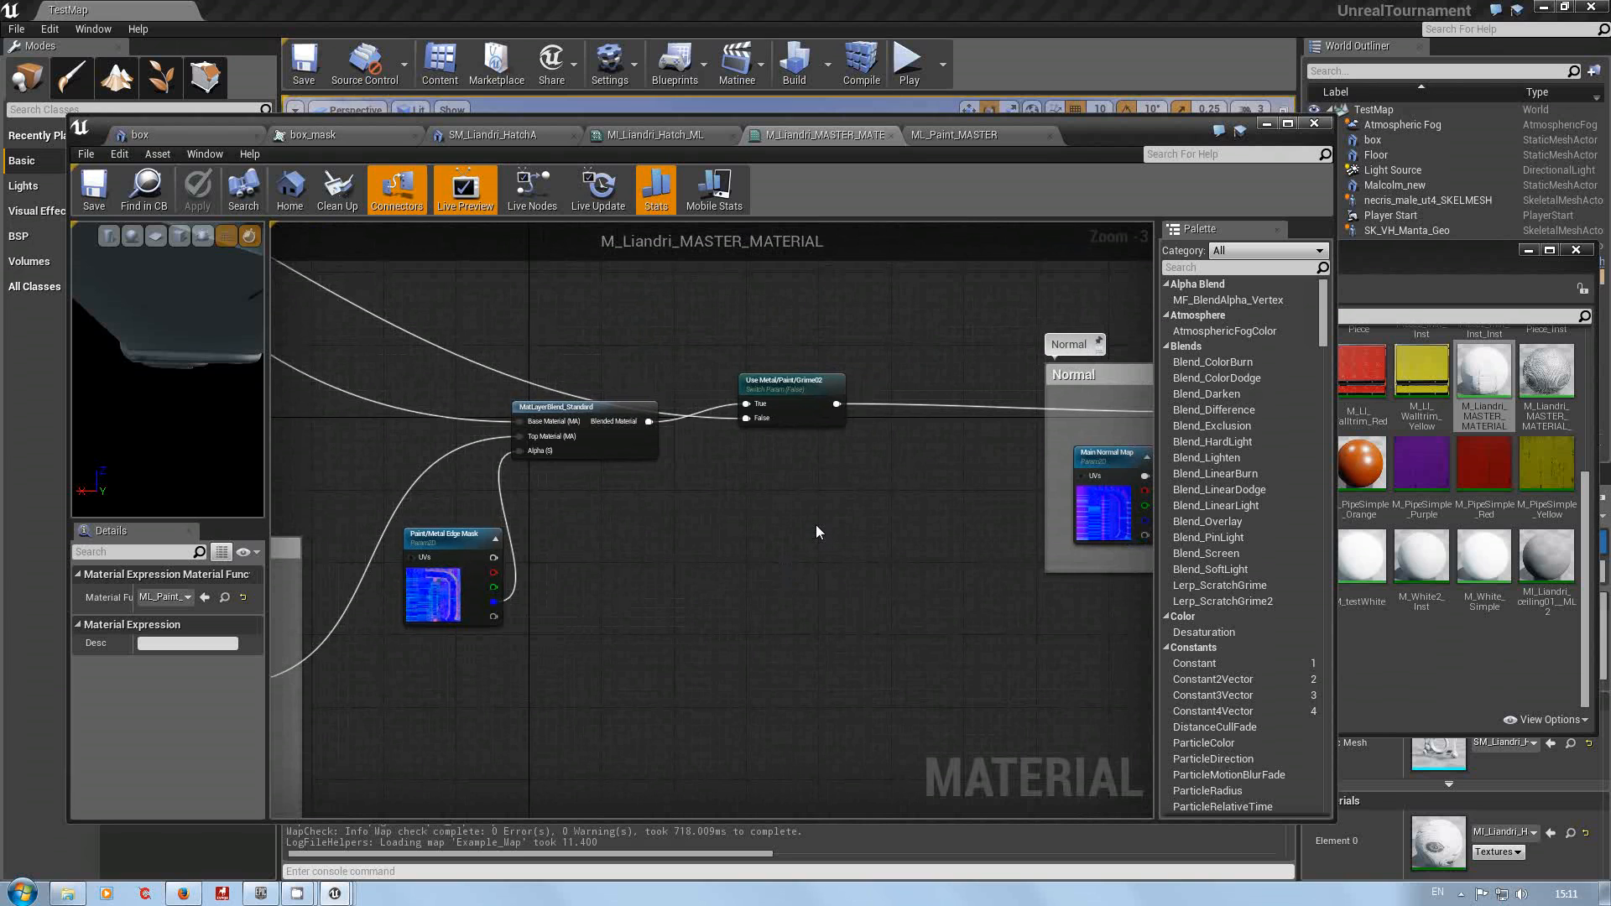
Step: Review the rest of the graph from the Normal group through BreakMaterialAttributes, AO, Emissive and Decal Blue Channel to the output node
right_click_drag(852, 505, 632, 485)
scroll(739, 495, "down", 3)
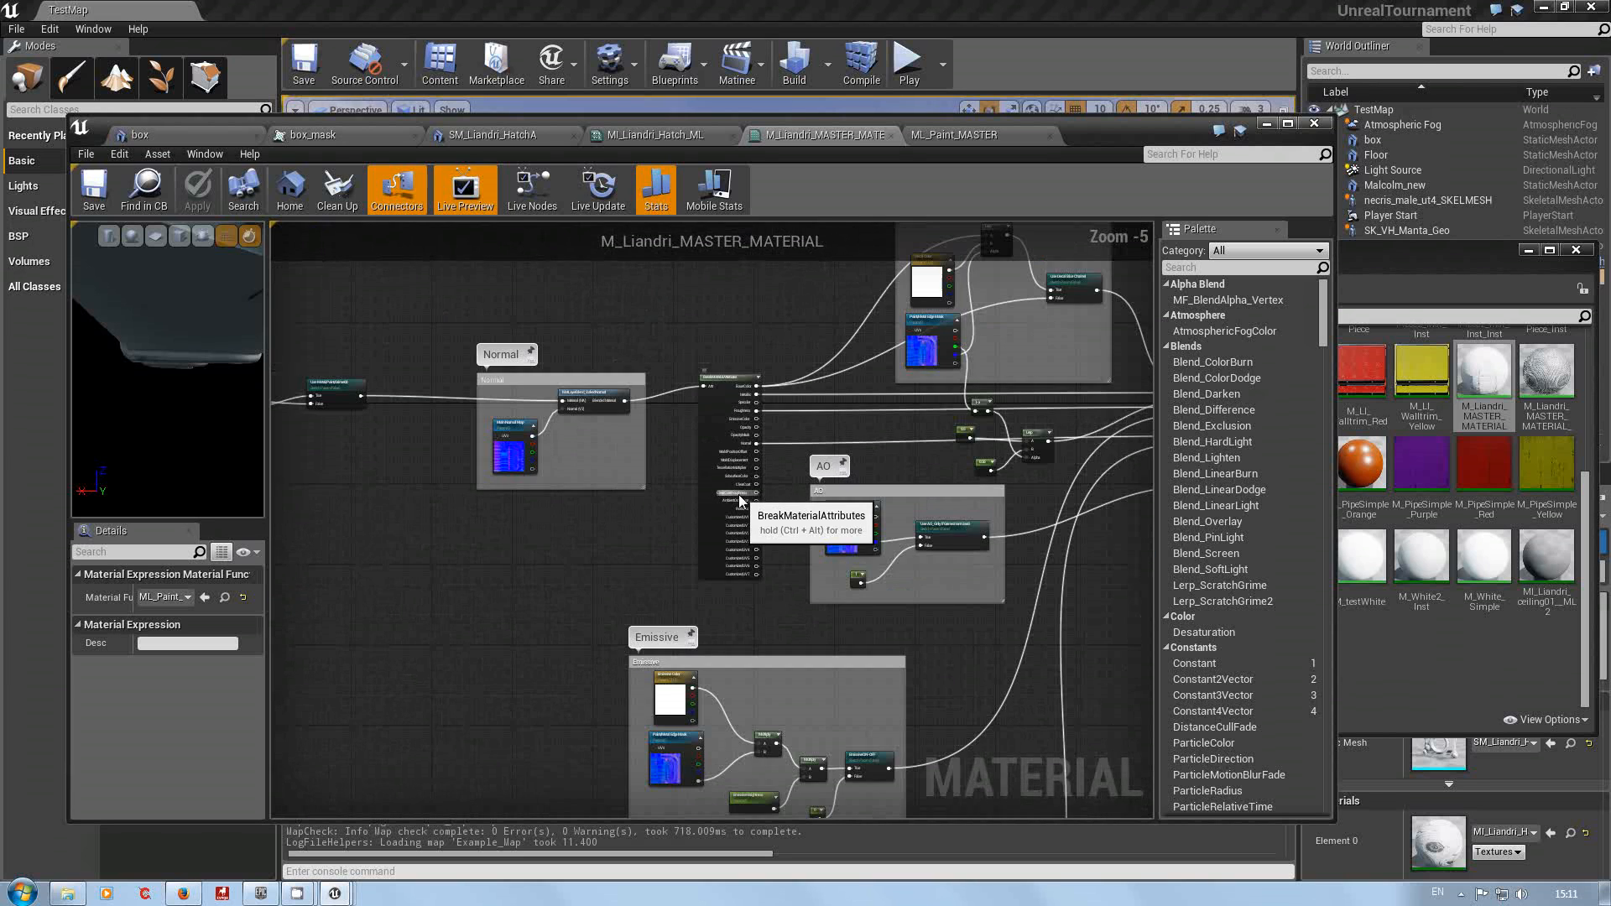
right_click_drag(993, 642, 1014, 367)
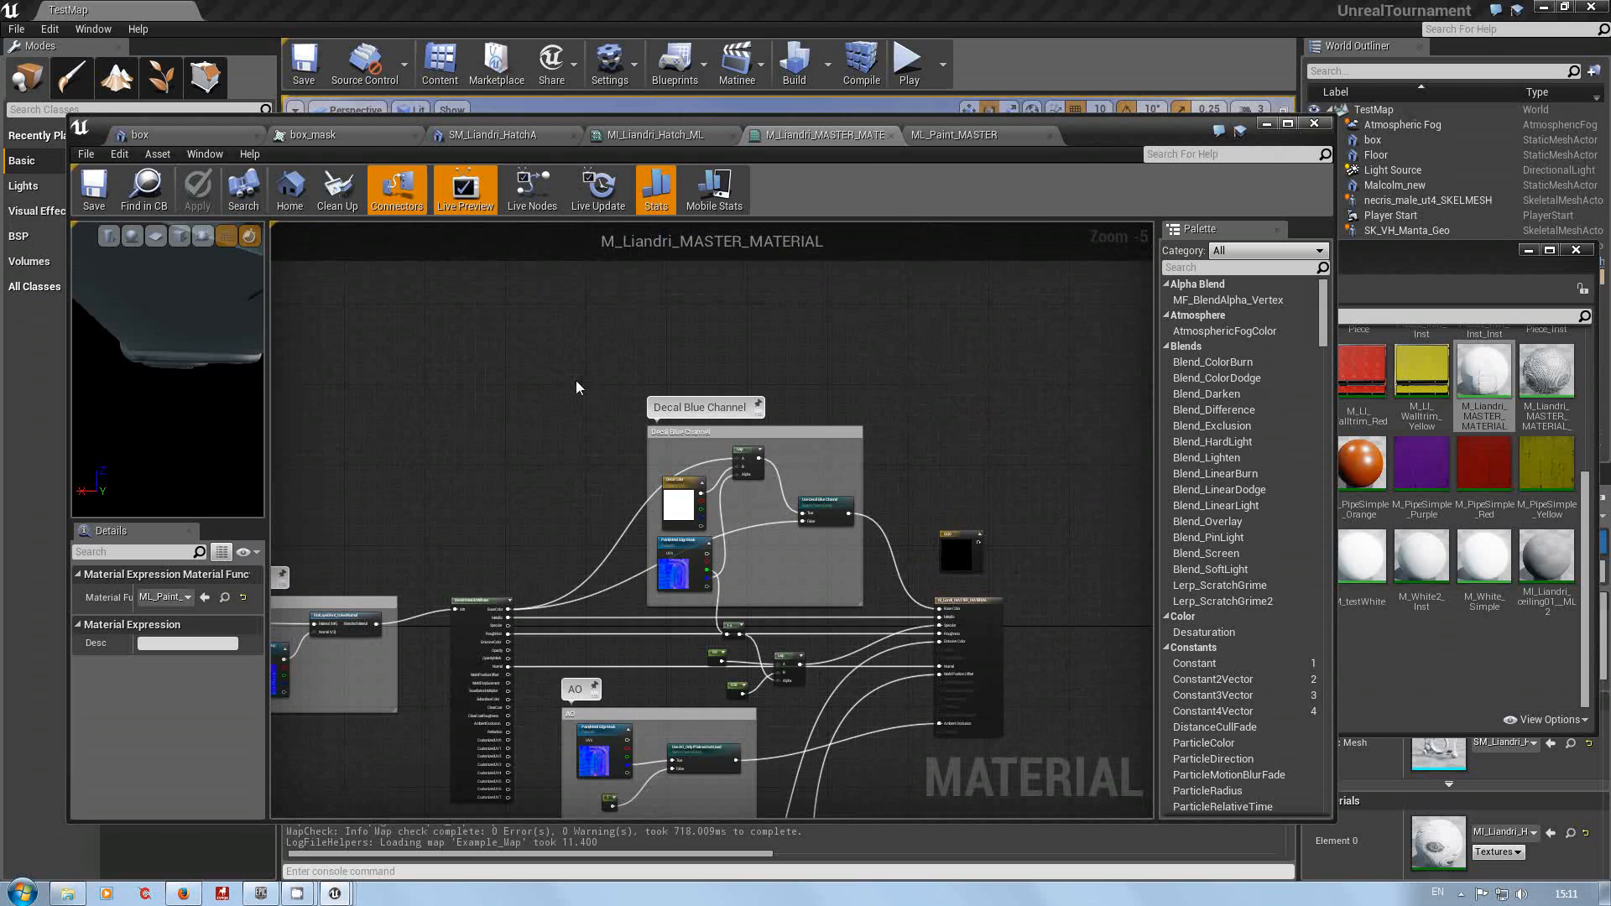
Step: Return to the MI_Liandri_Hatch_ML instance and open its Paint/Metal Edge Mask texture, T_Liandri_Hatch_M
left_click(661, 133)
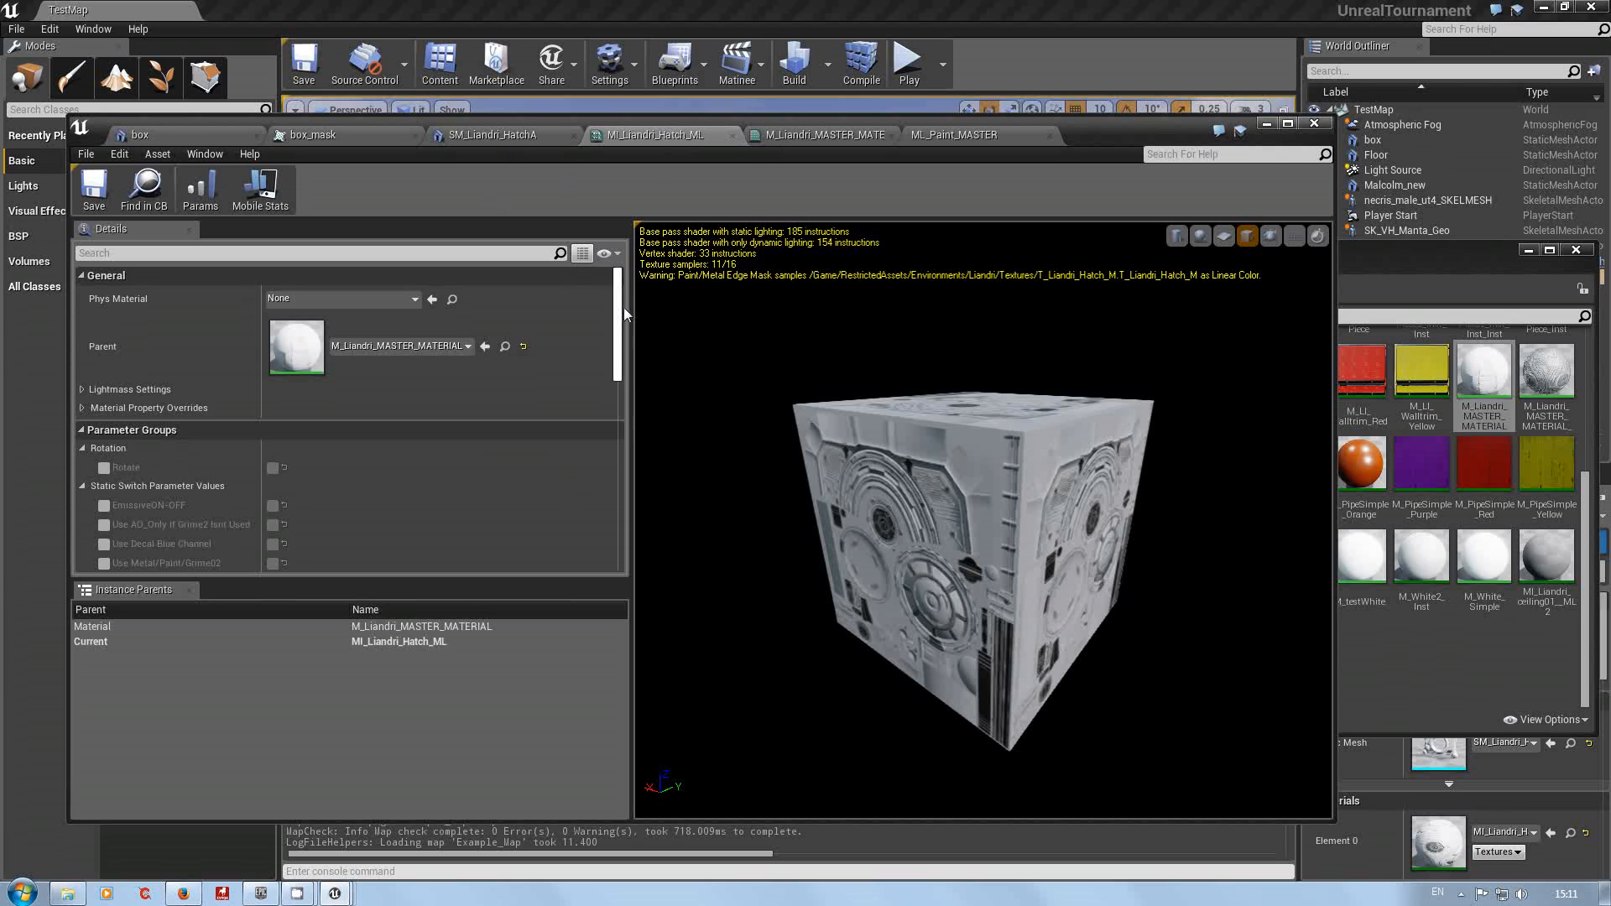
left_click_drag(624, 307, 613, 559)
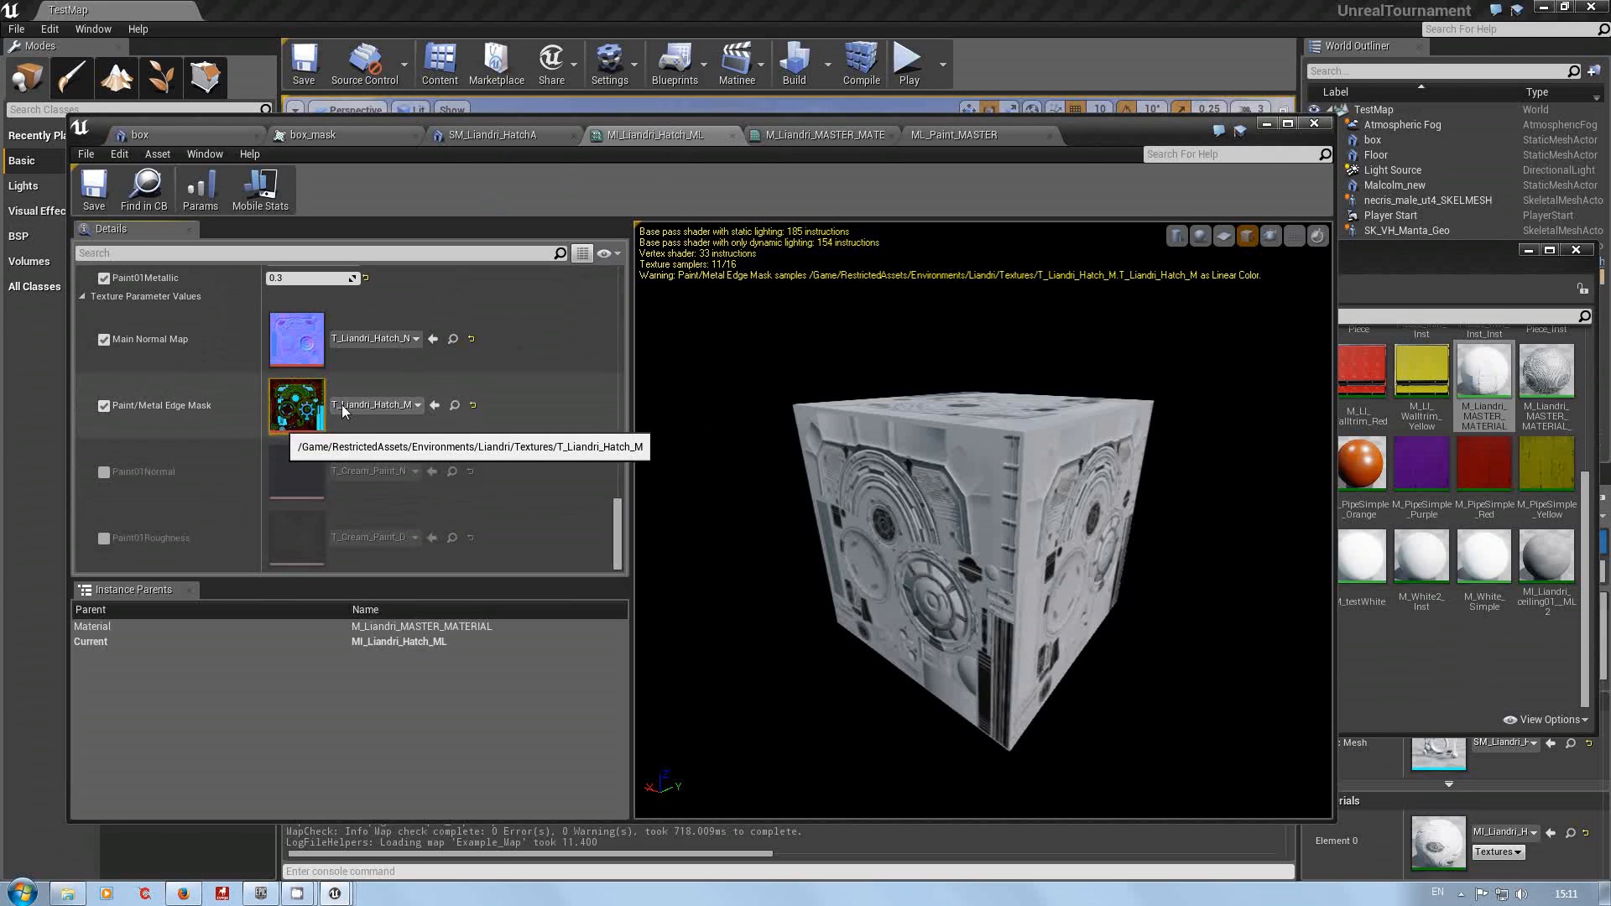
double_click(289, 407)
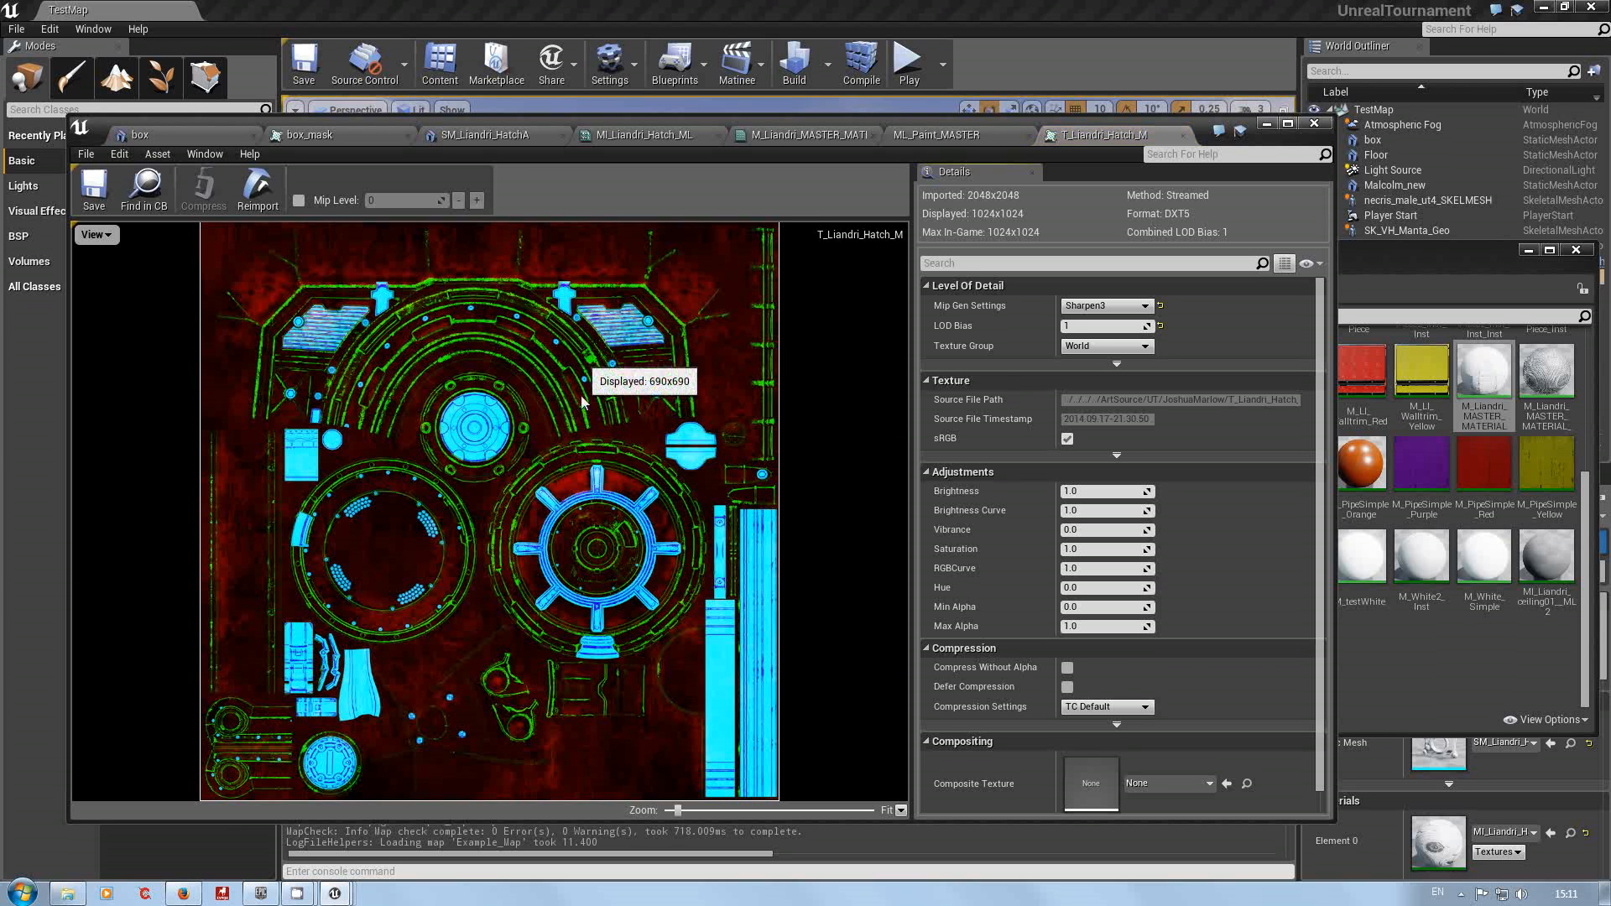
Step: Examine the color channel areas of the T_Liandri_Hatch_M mask texture, both as a whole and up close
scroll(807, 378, "down", 1)
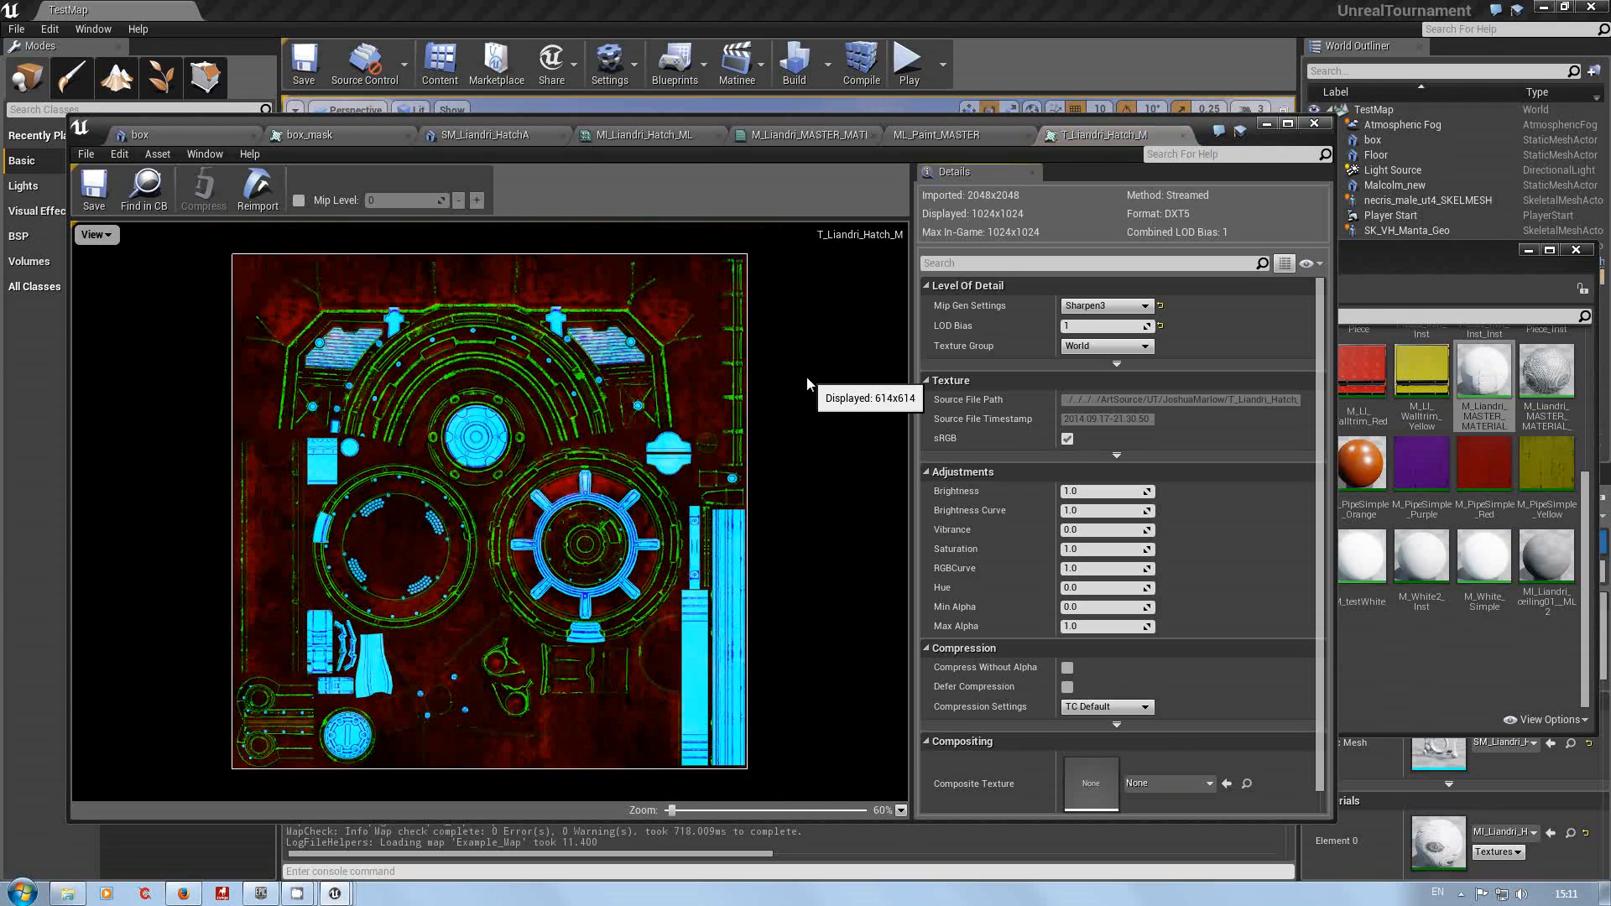
scroll(807, 376, "up", 2)
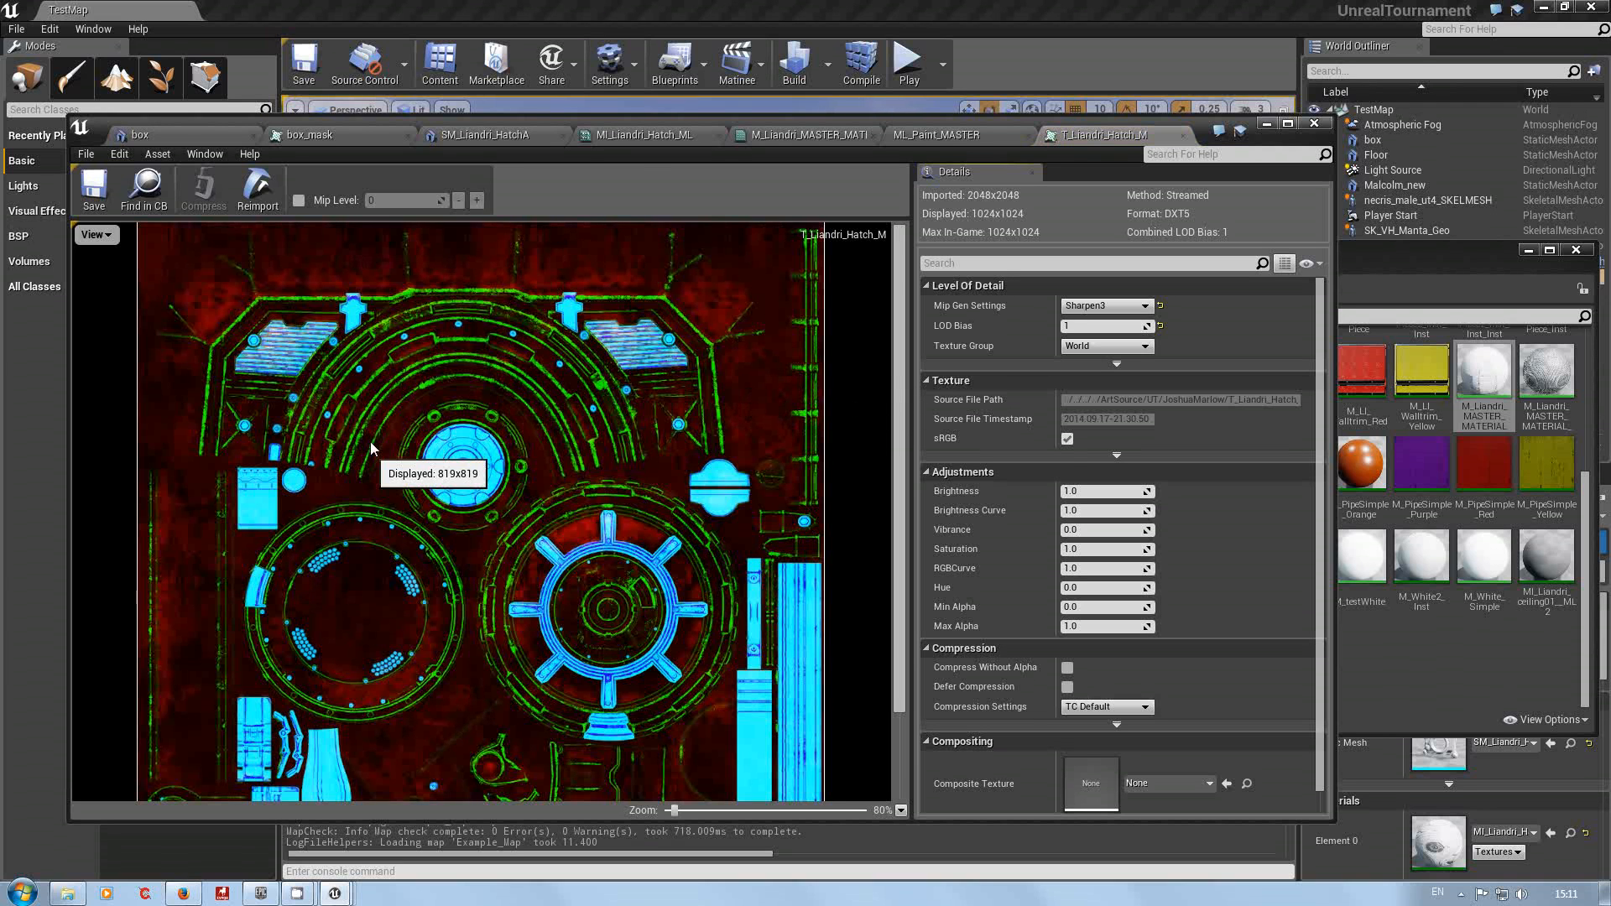
scroll(370, 445, "down", 2)
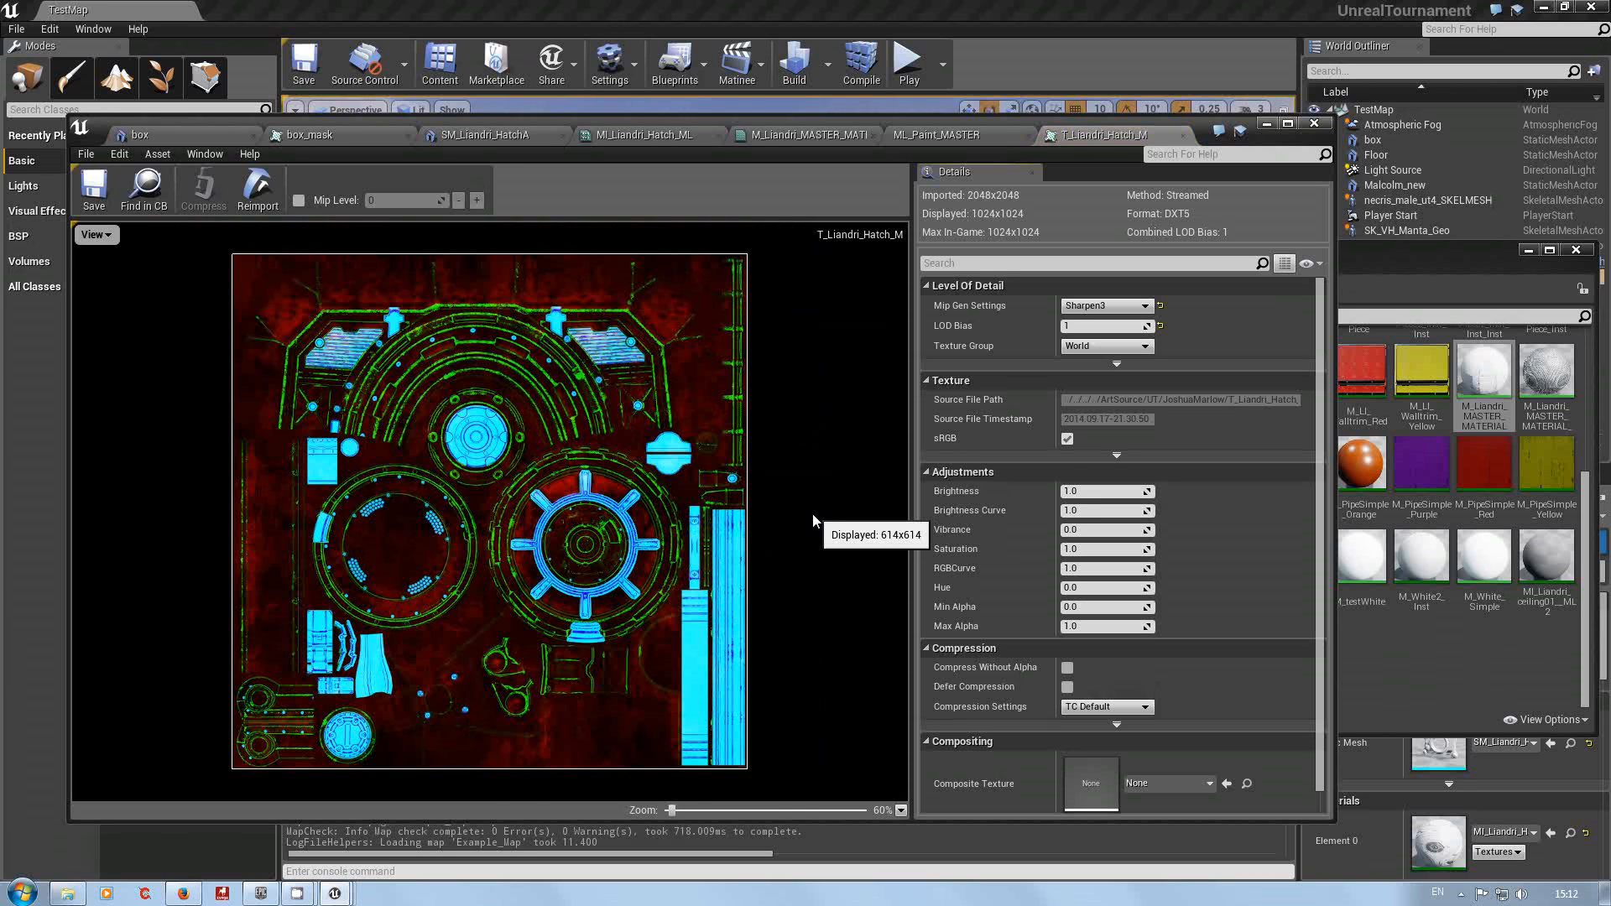
scroll(812, 520, "up", 2)
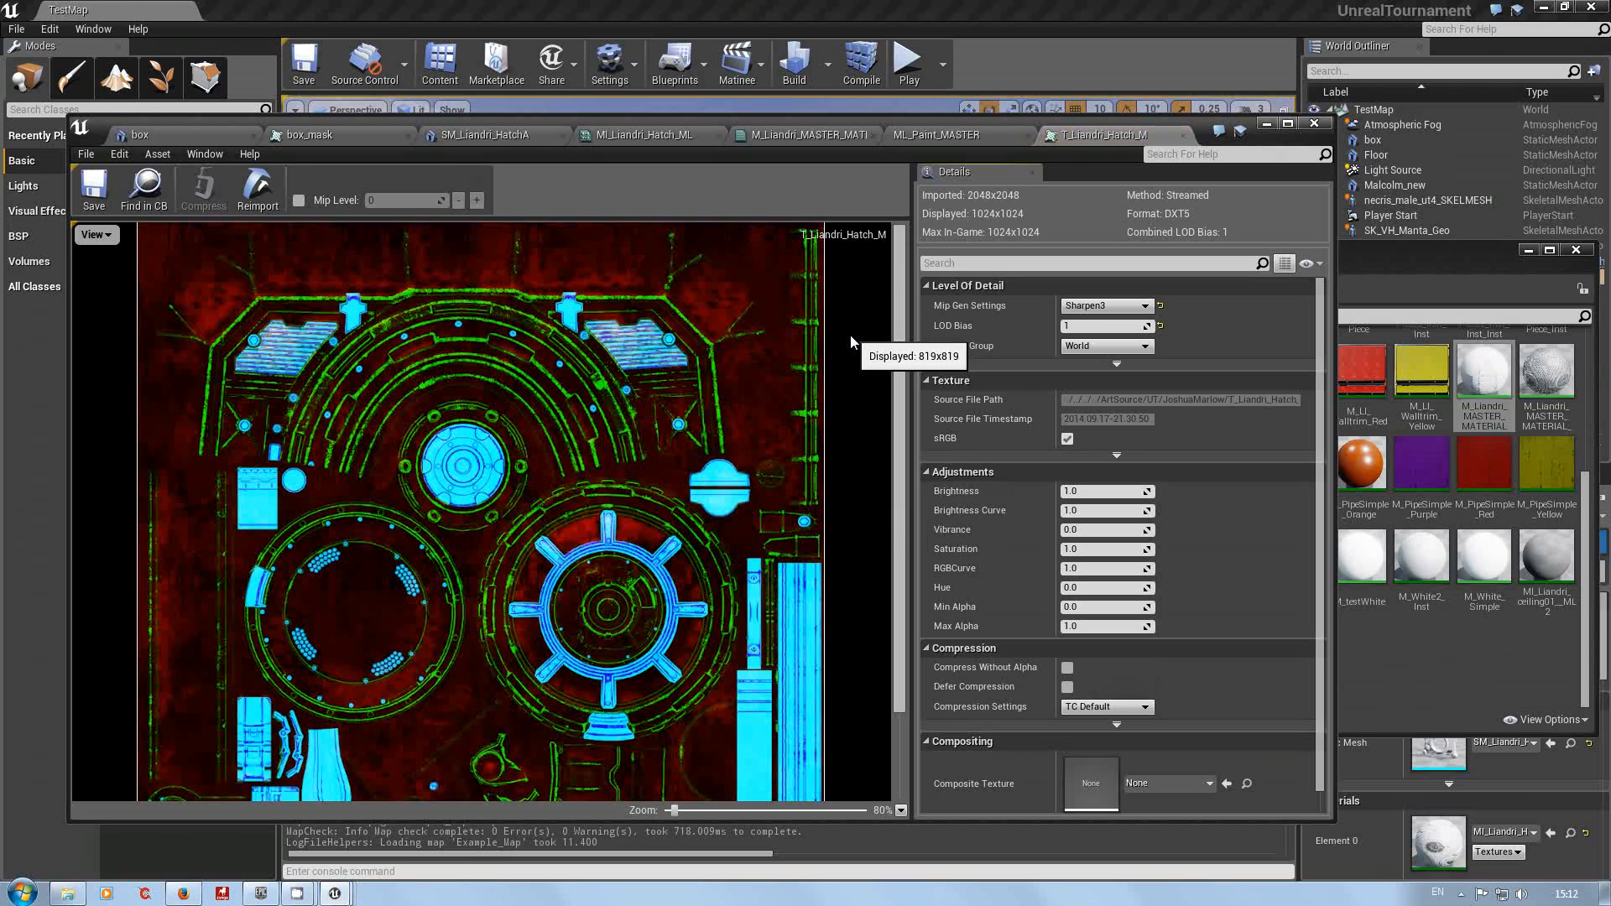
Step: Return to the MI_Liandri_Hatch_ML instance and examine the material on its preview cube from several sides
scroll(820, 315, "down", 2)
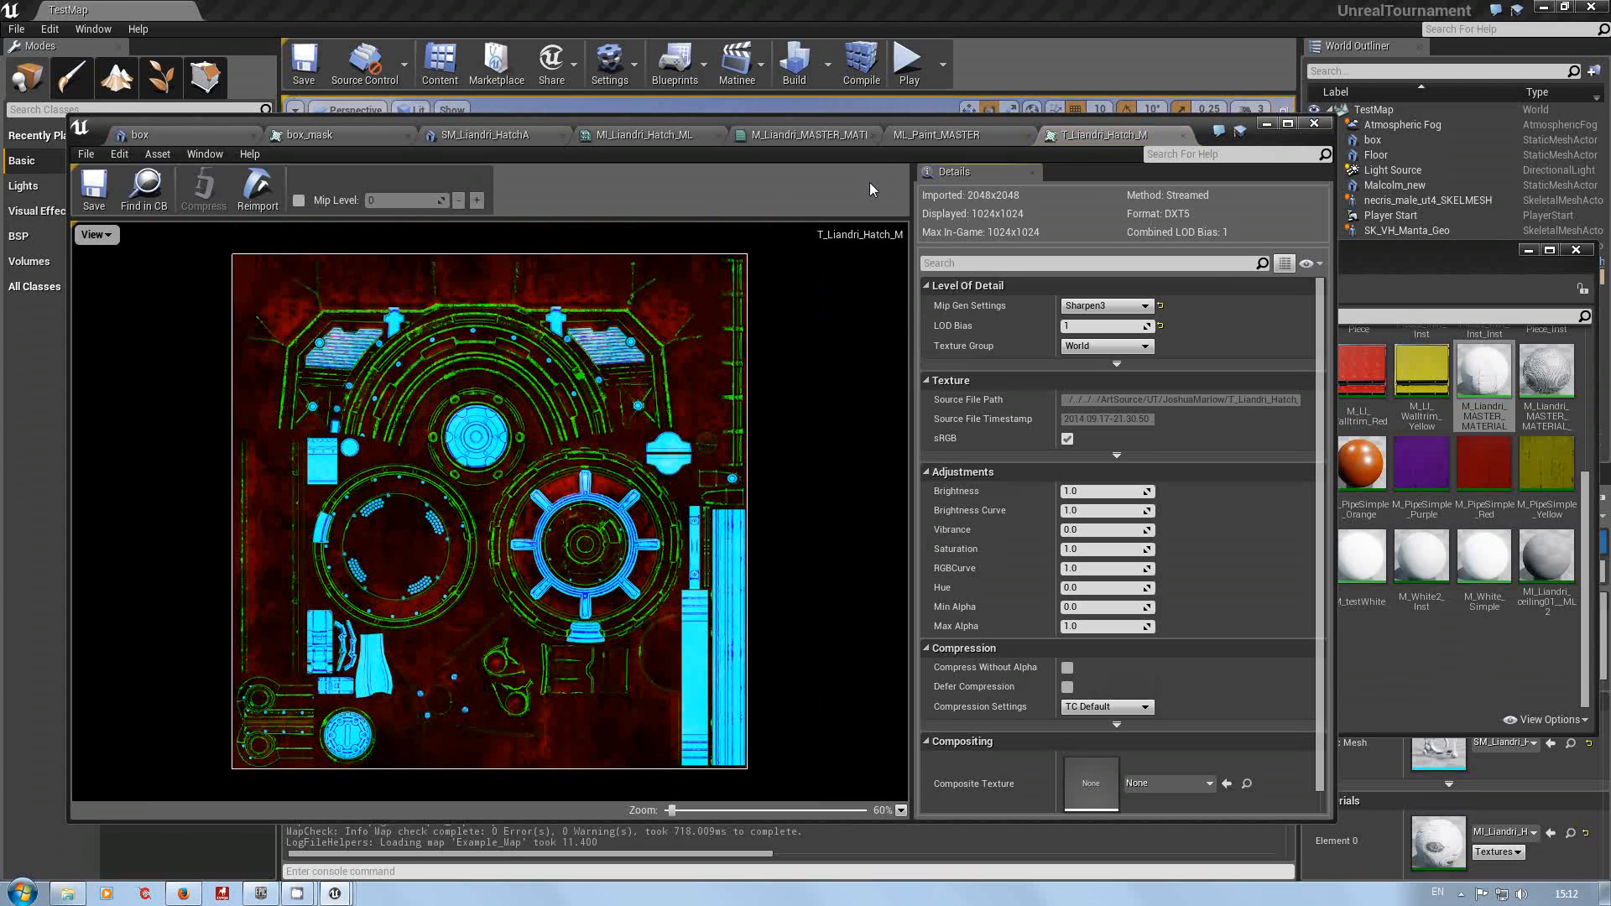
left_click(646, 136)
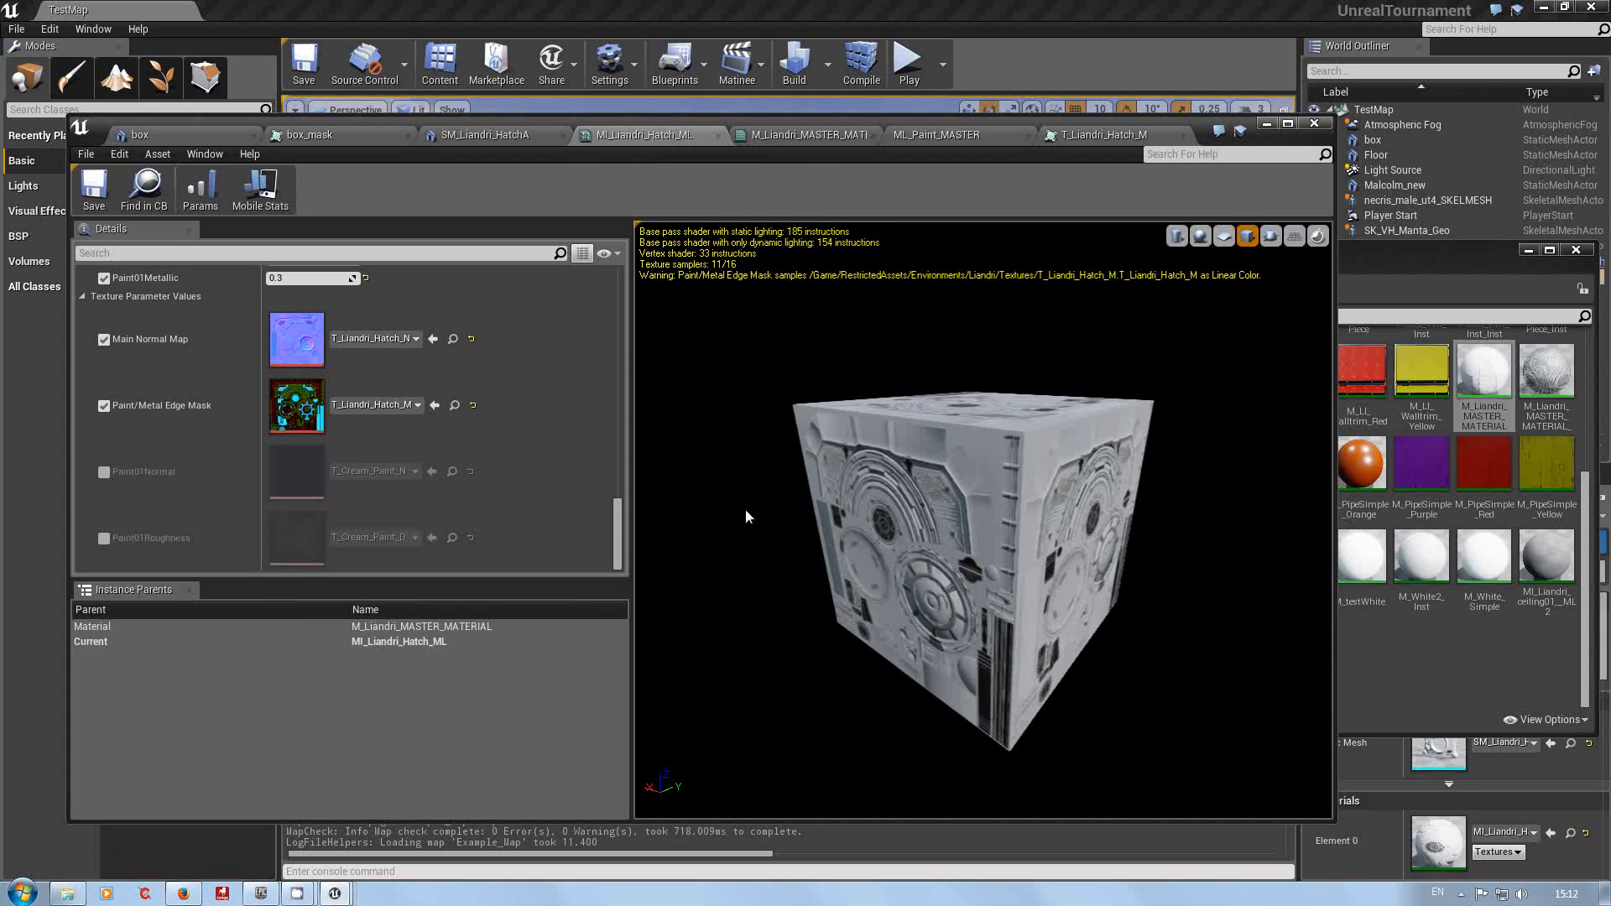
left_click_drag(746, 516, 772, 420)
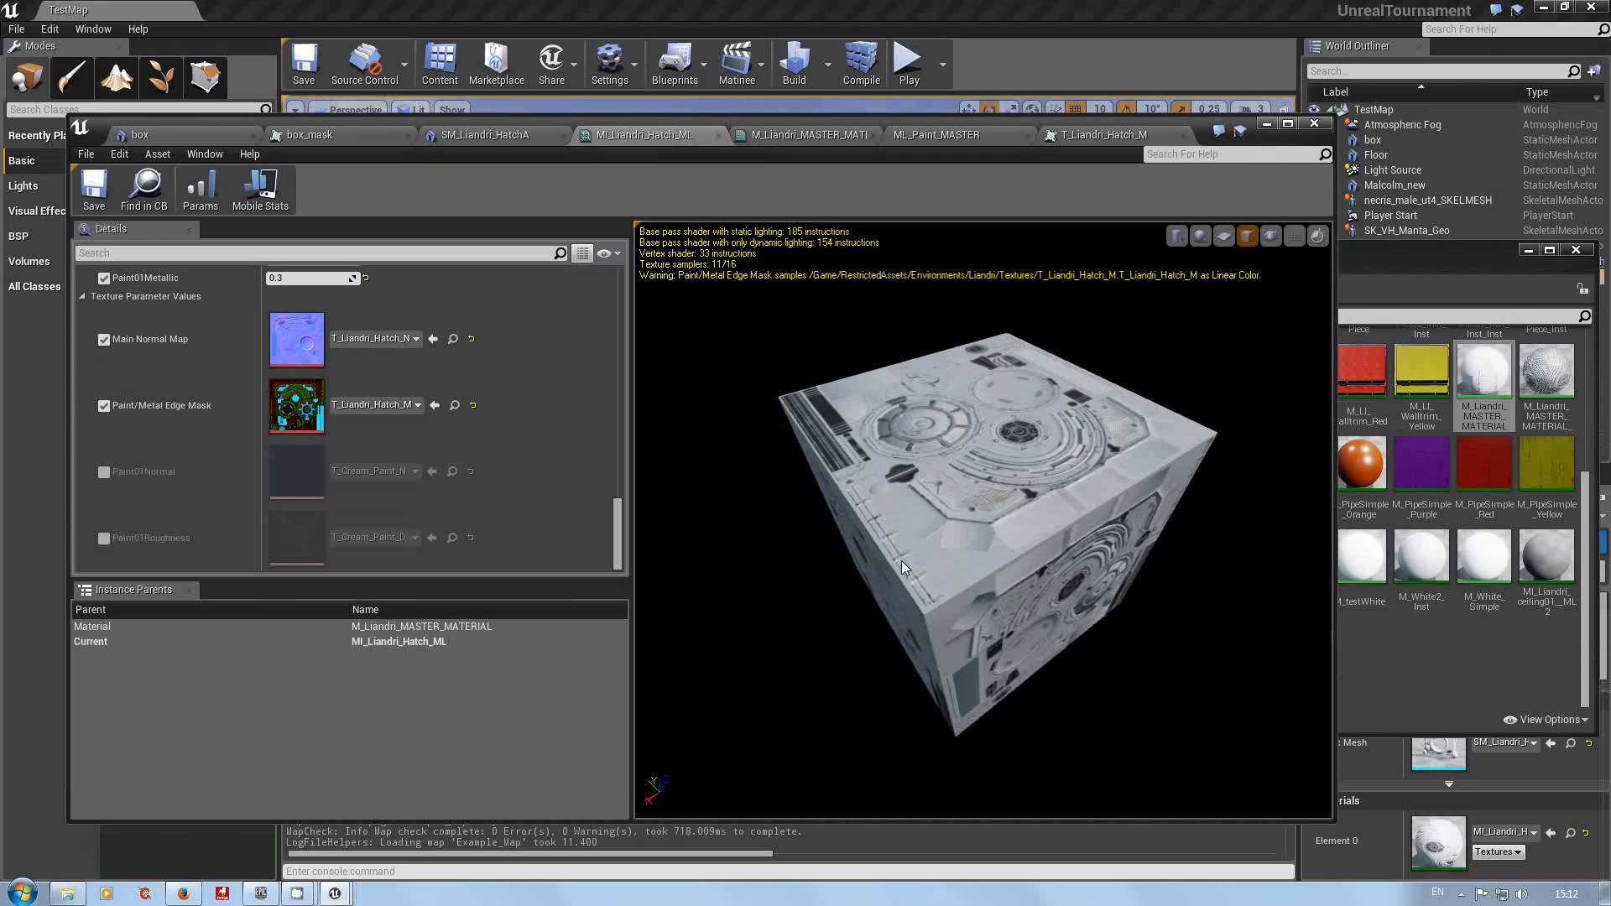
scroll(903, 560, "down", 6)
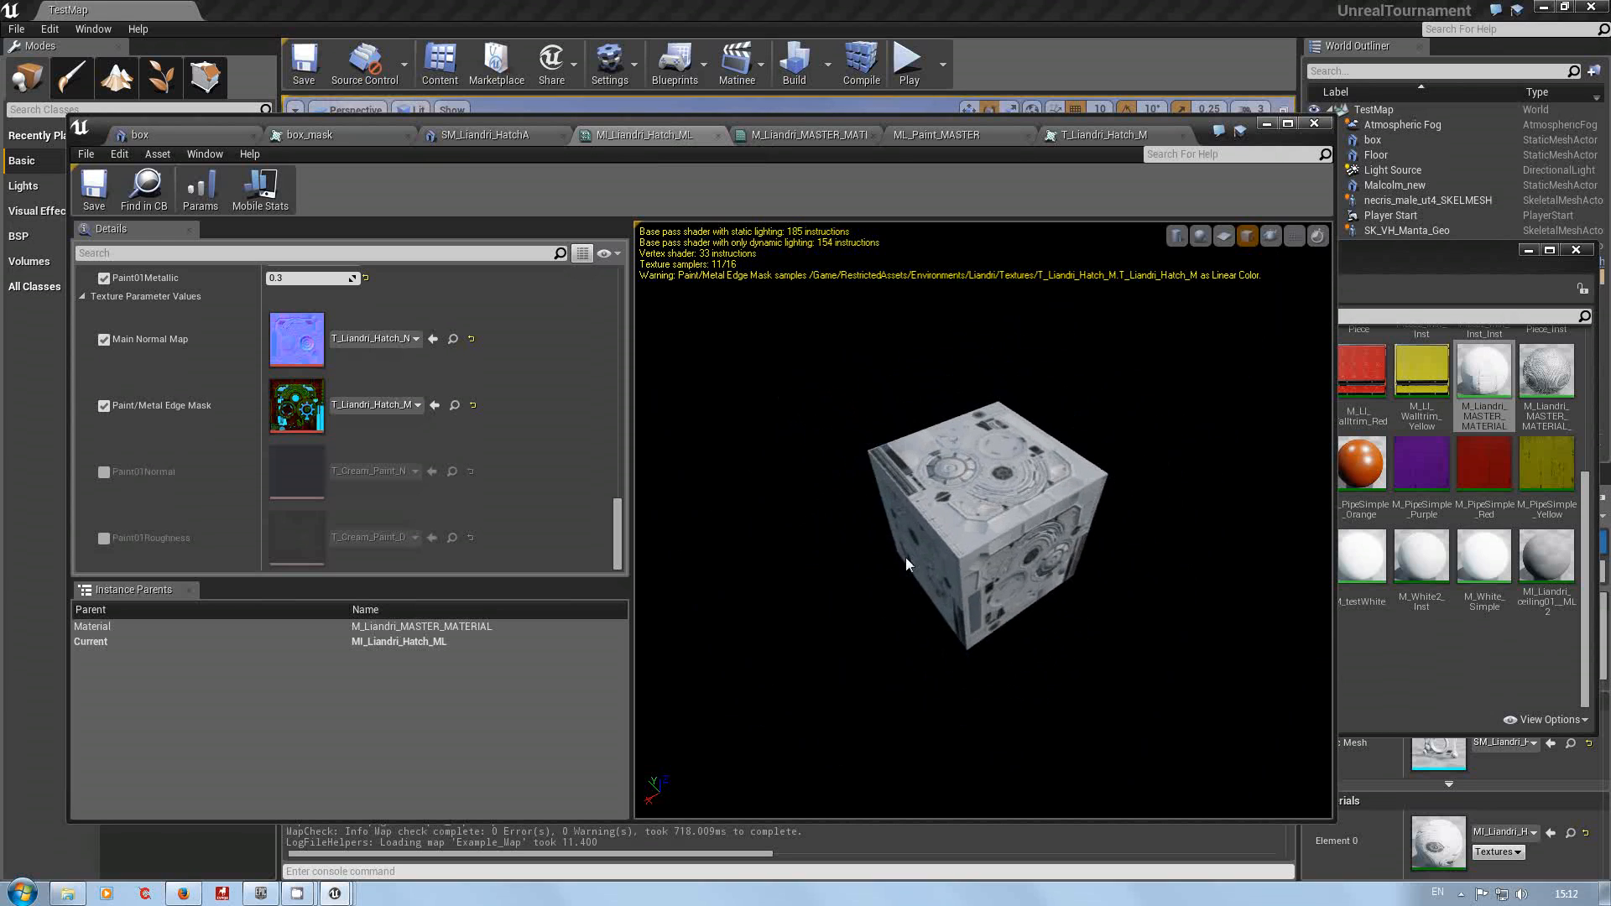
left_click_drag(906, 565, 1065, 545)
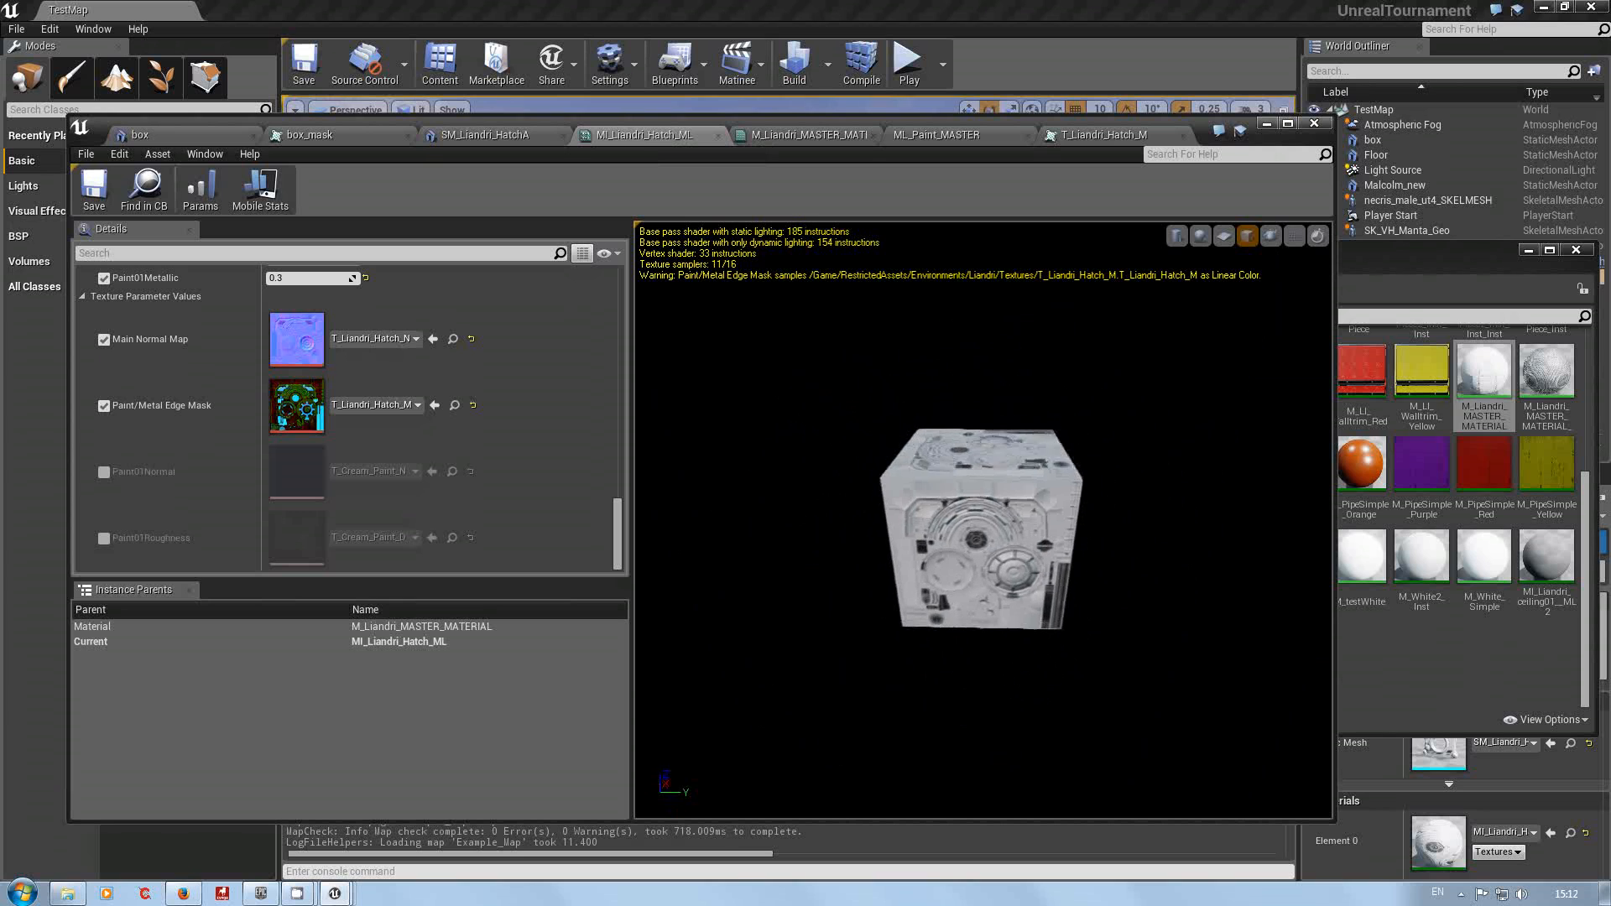
left_click_drag(965, 557, 1080, 591)
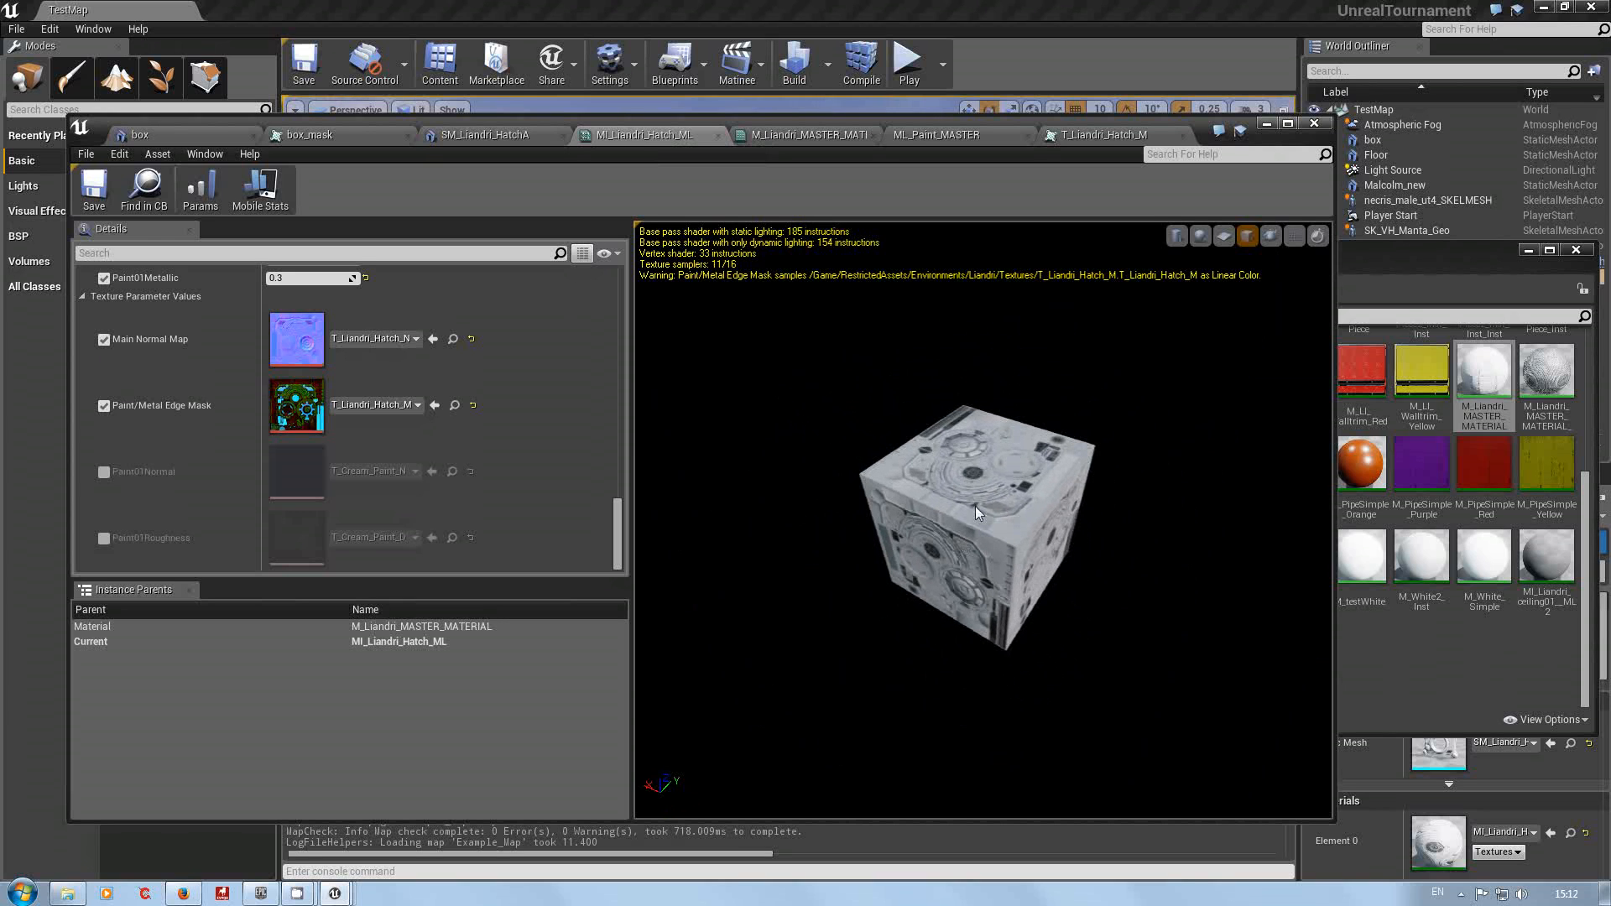
scroll(979, 510, "up", 2)
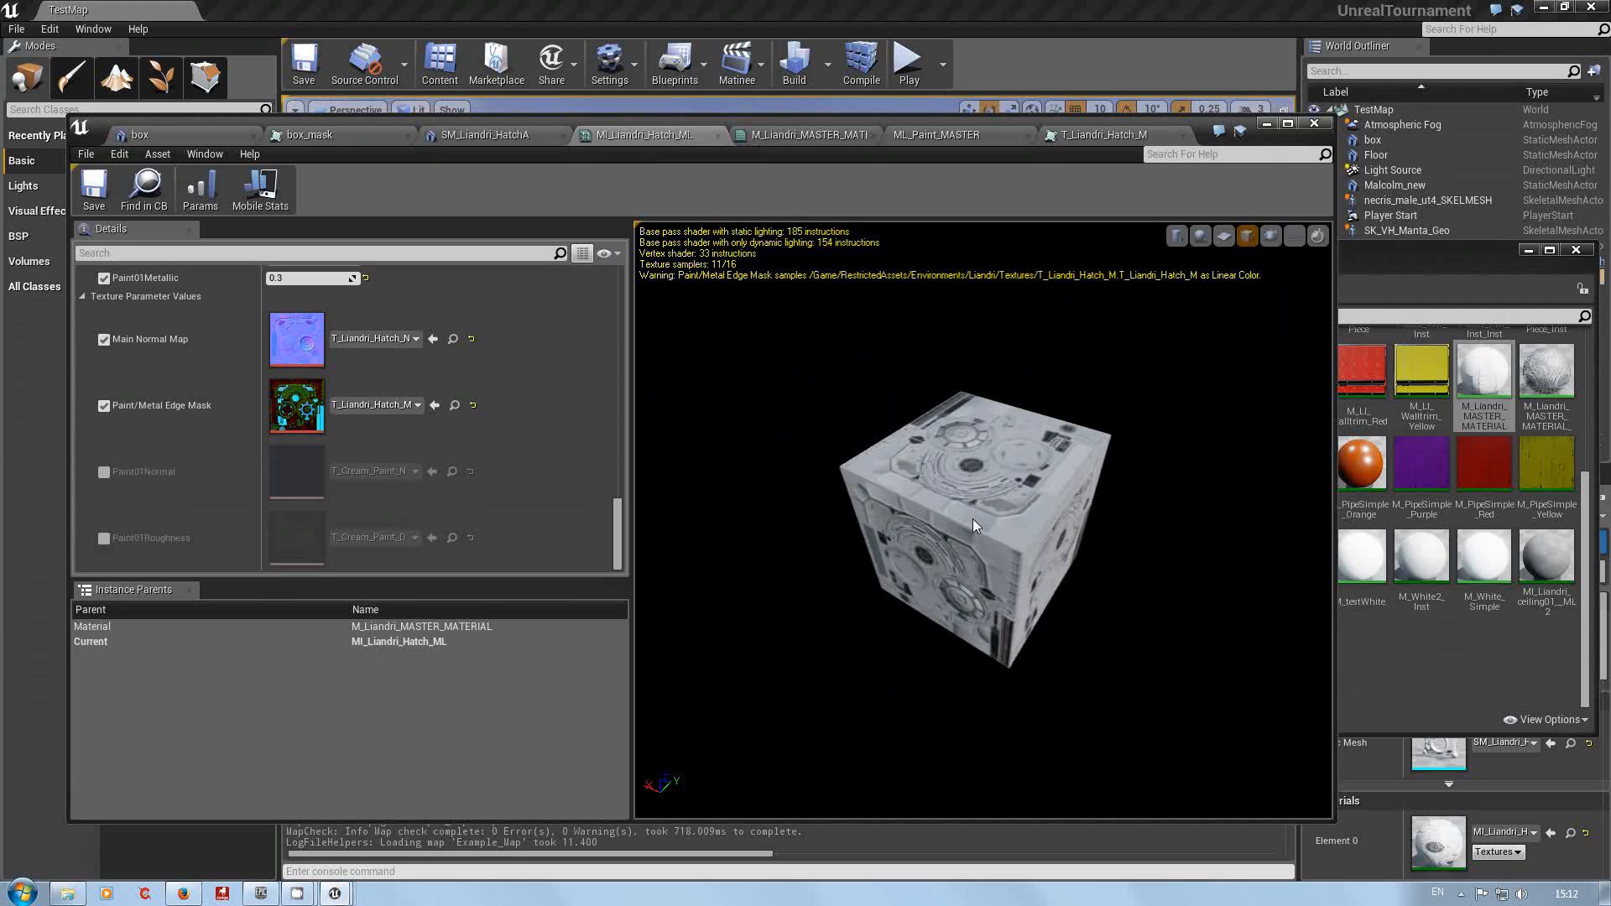
Step: Return to M_Liandri_MASTER_MATERIAL and review the whole graph from the Paint 01 and Metal01 layers to the output node
left_click(804, 136)
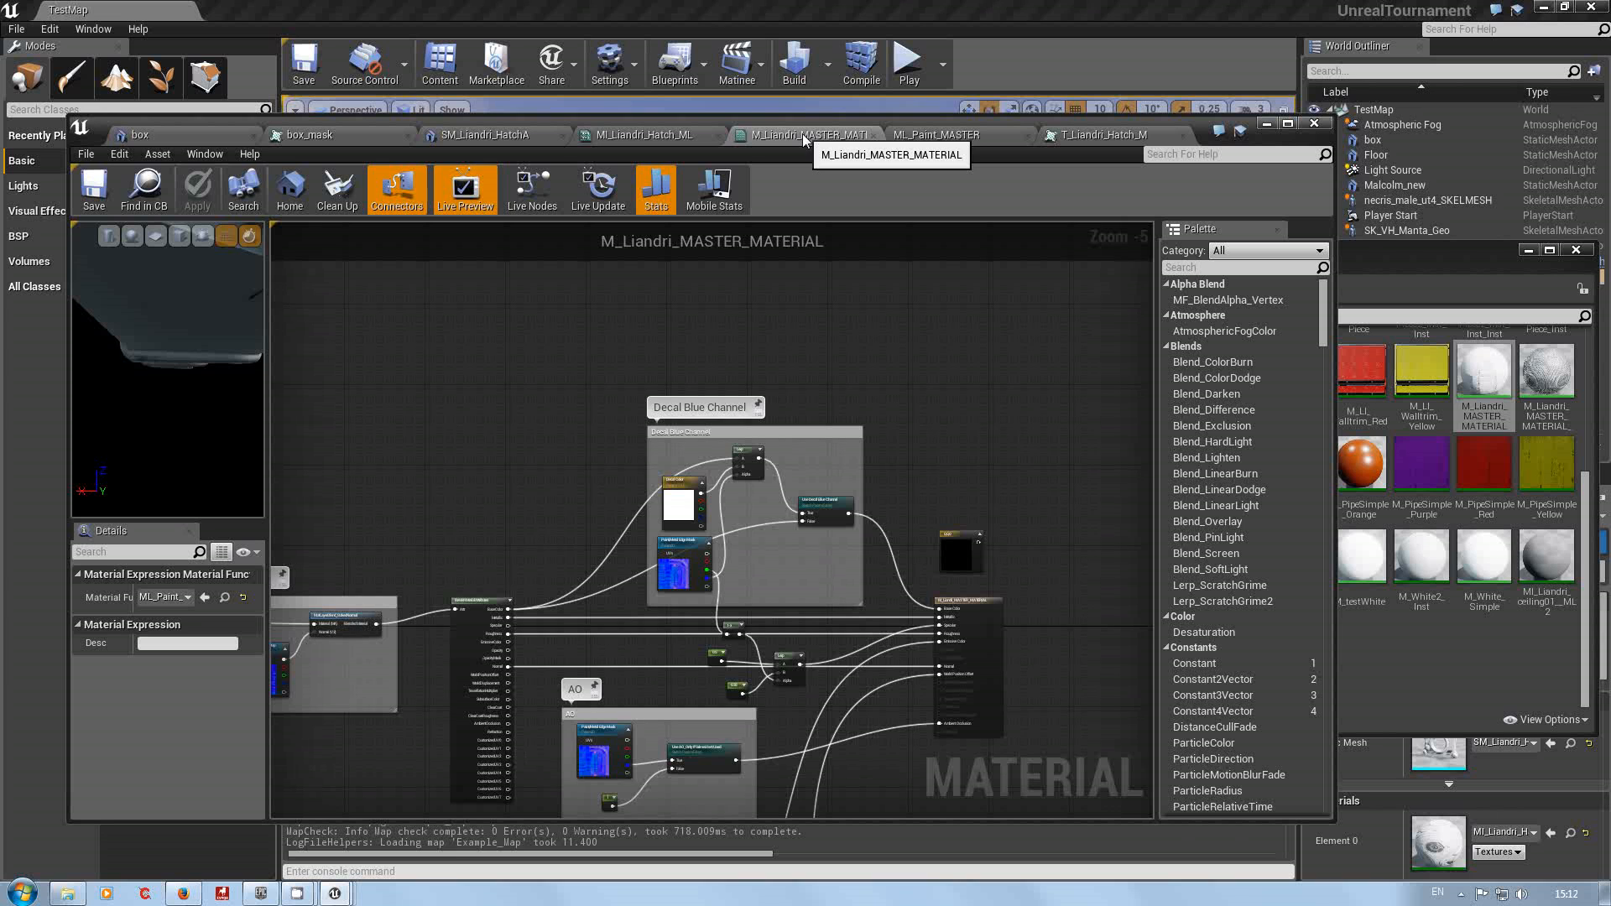
scroll(459, 405, "down", 4)
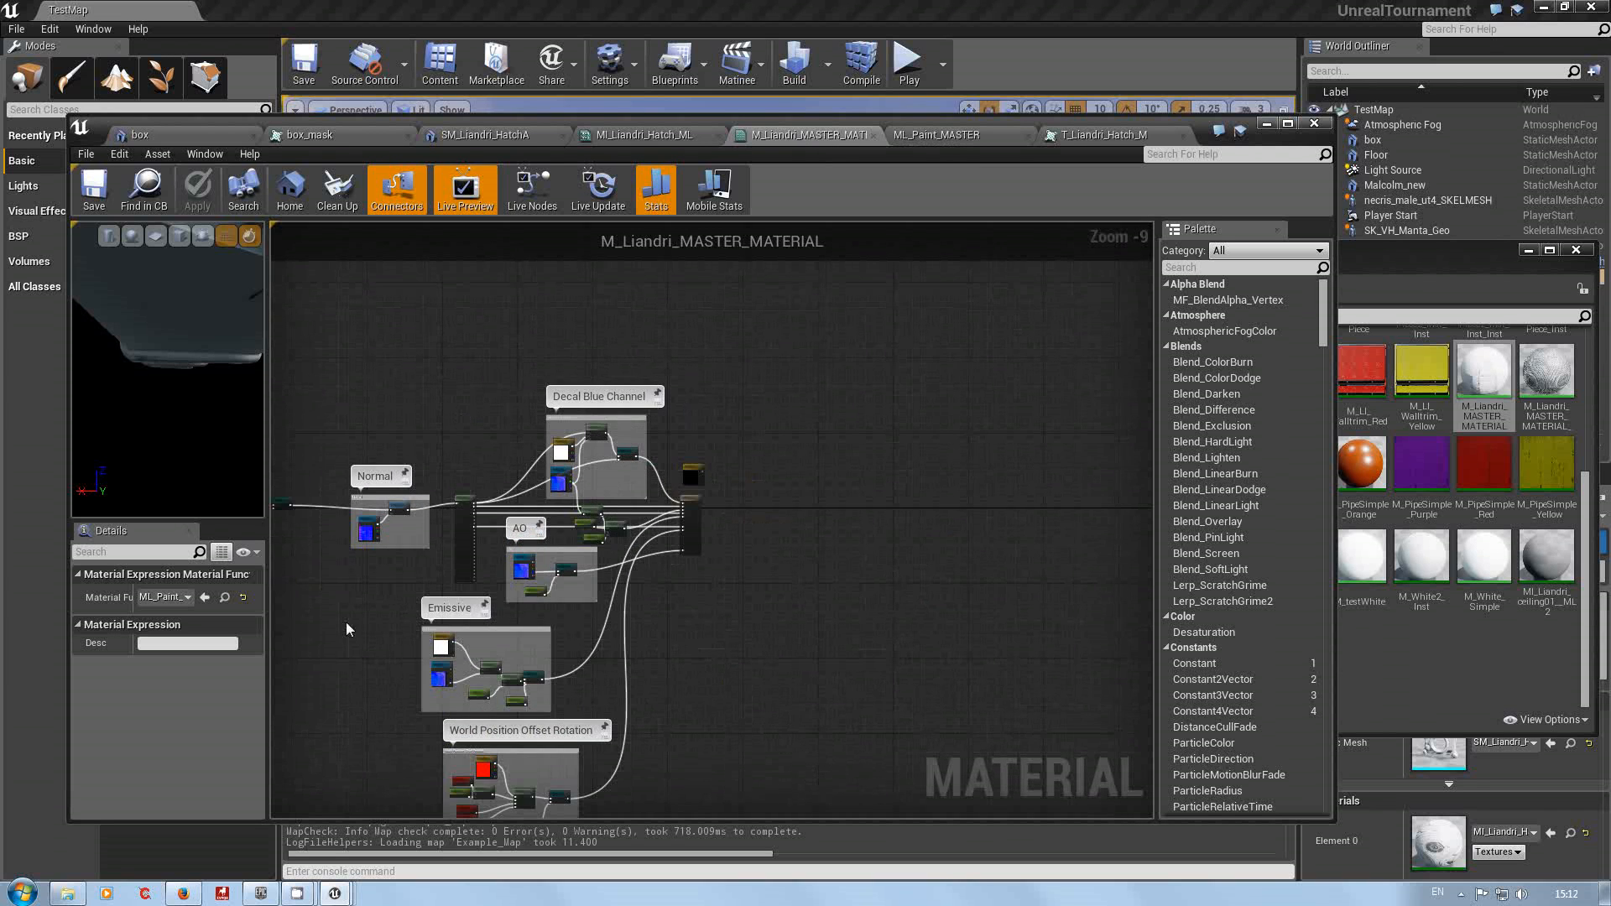
mouse_move(348, 627)
right_mouse_down()
mouse_move(847, 492)
mouse_move(1062, 740)
mouse_move(1131, 765)
mouse_move(1030, 814)
mouse_move(1036, 790)
right_mouse_up()
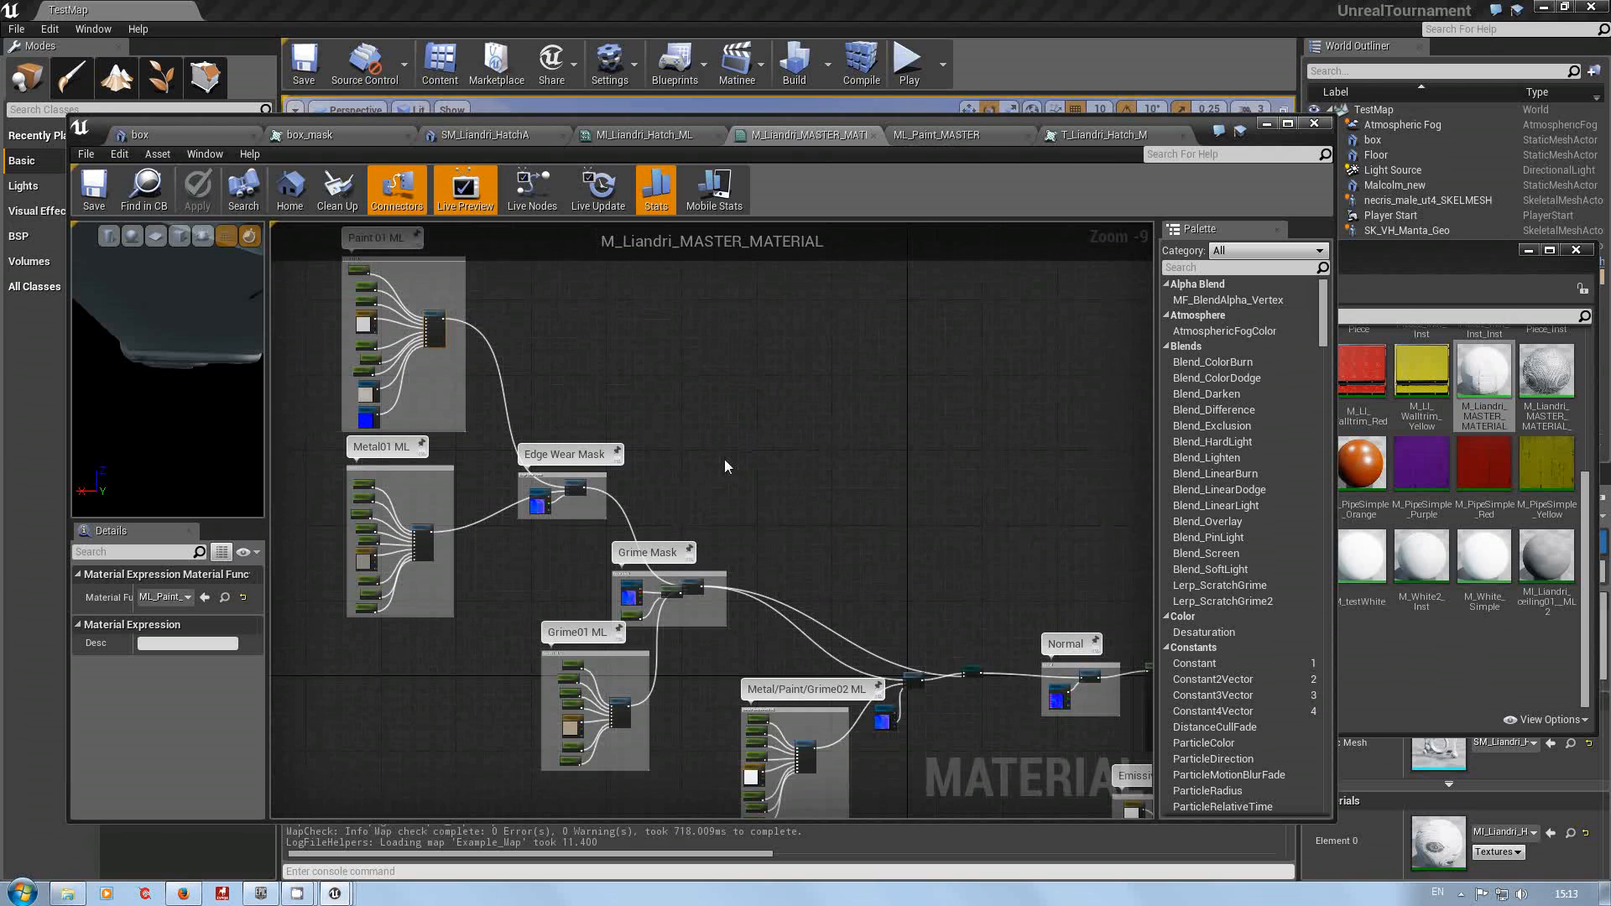
scroll(718, 470, "down", 1)
right_click_drag(817, 497, 594, 308)
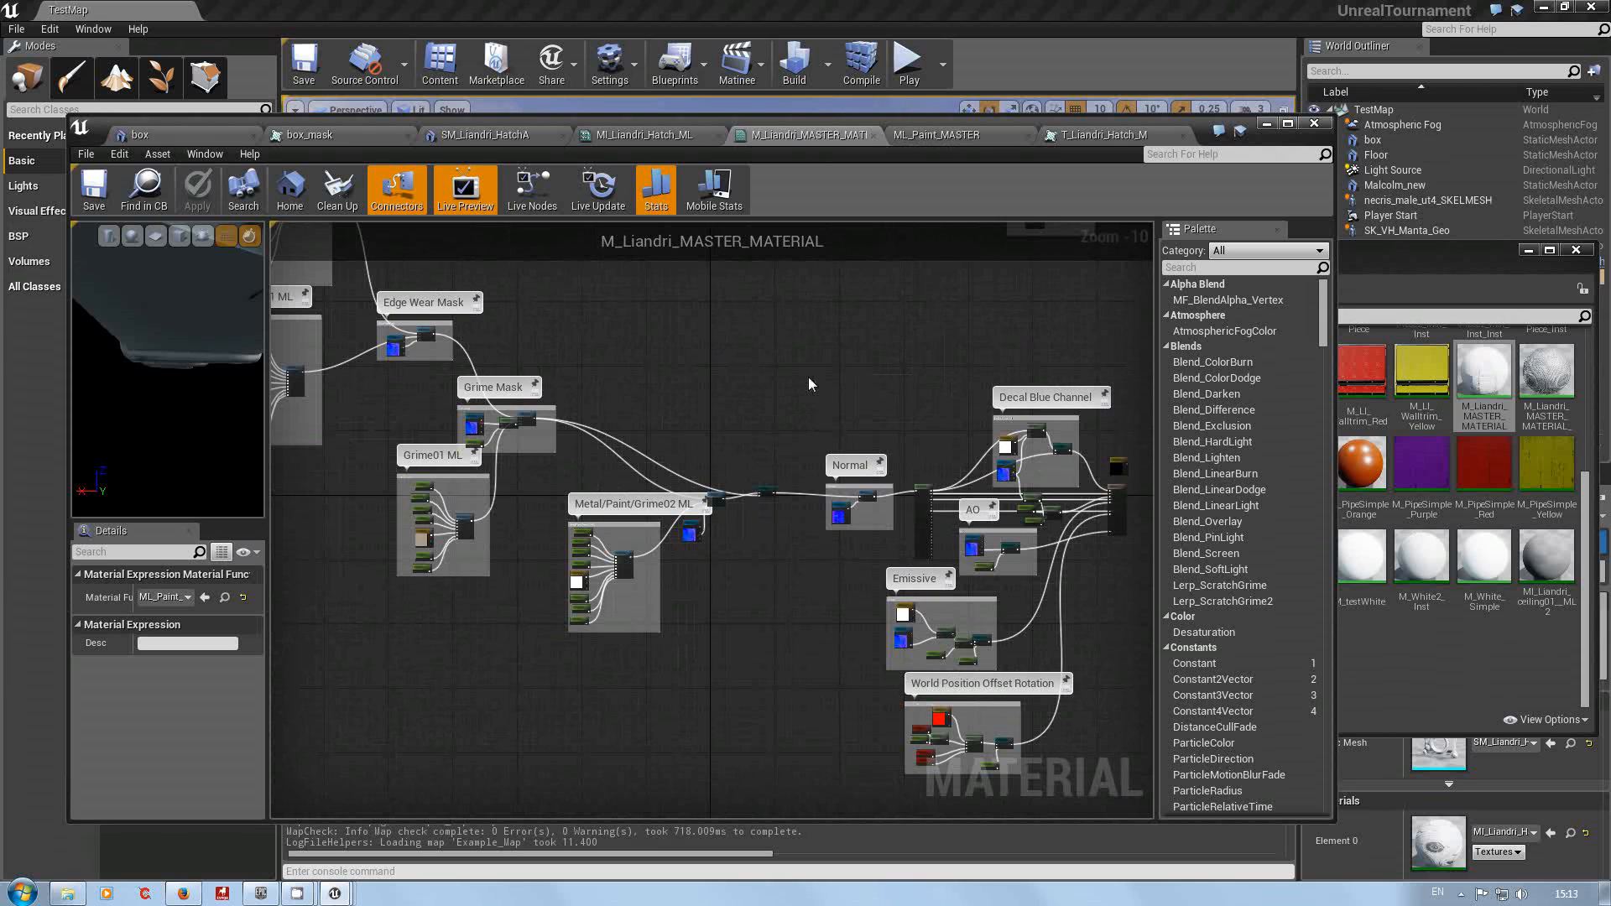
left_click(1265, 126)
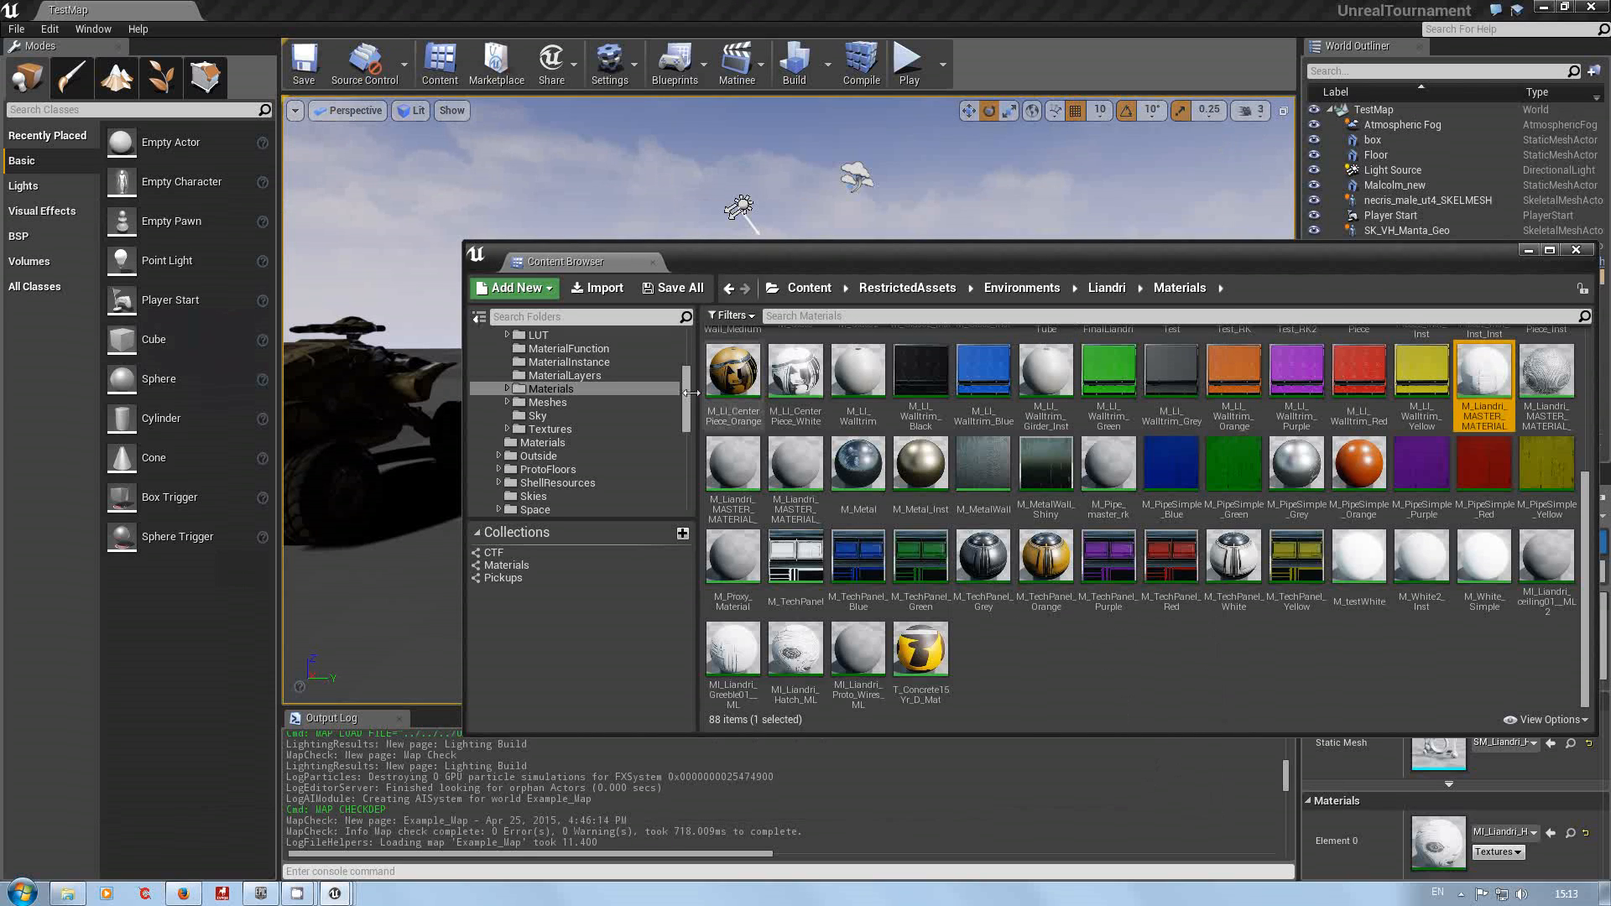
left_click_drag(1014, 262, 977, 239)
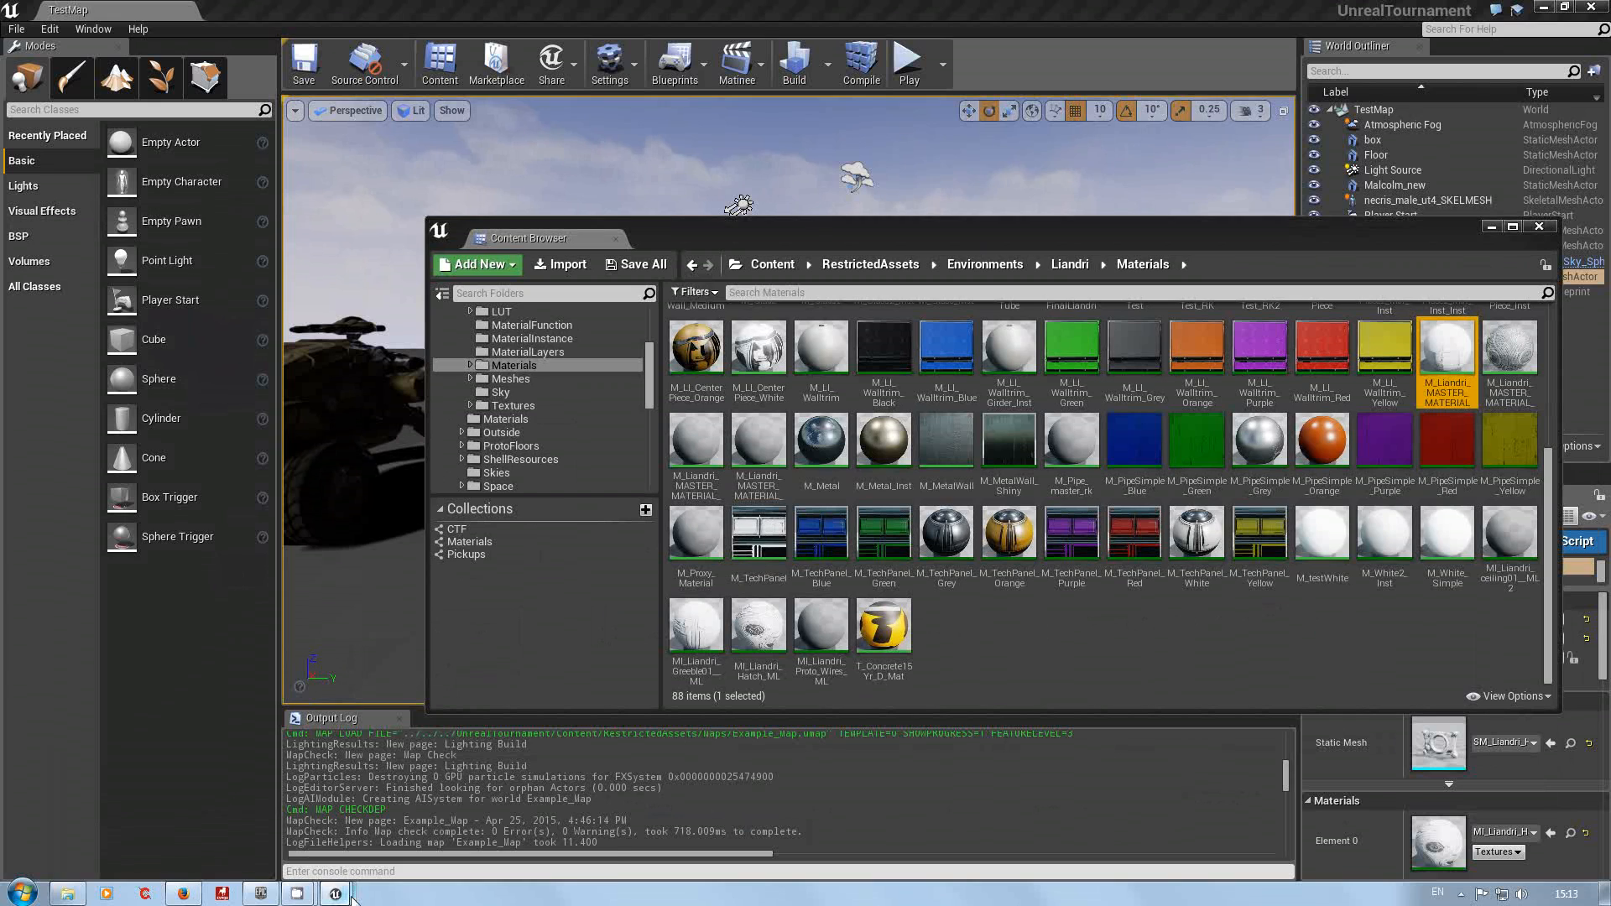
mouse_move(336, 894)
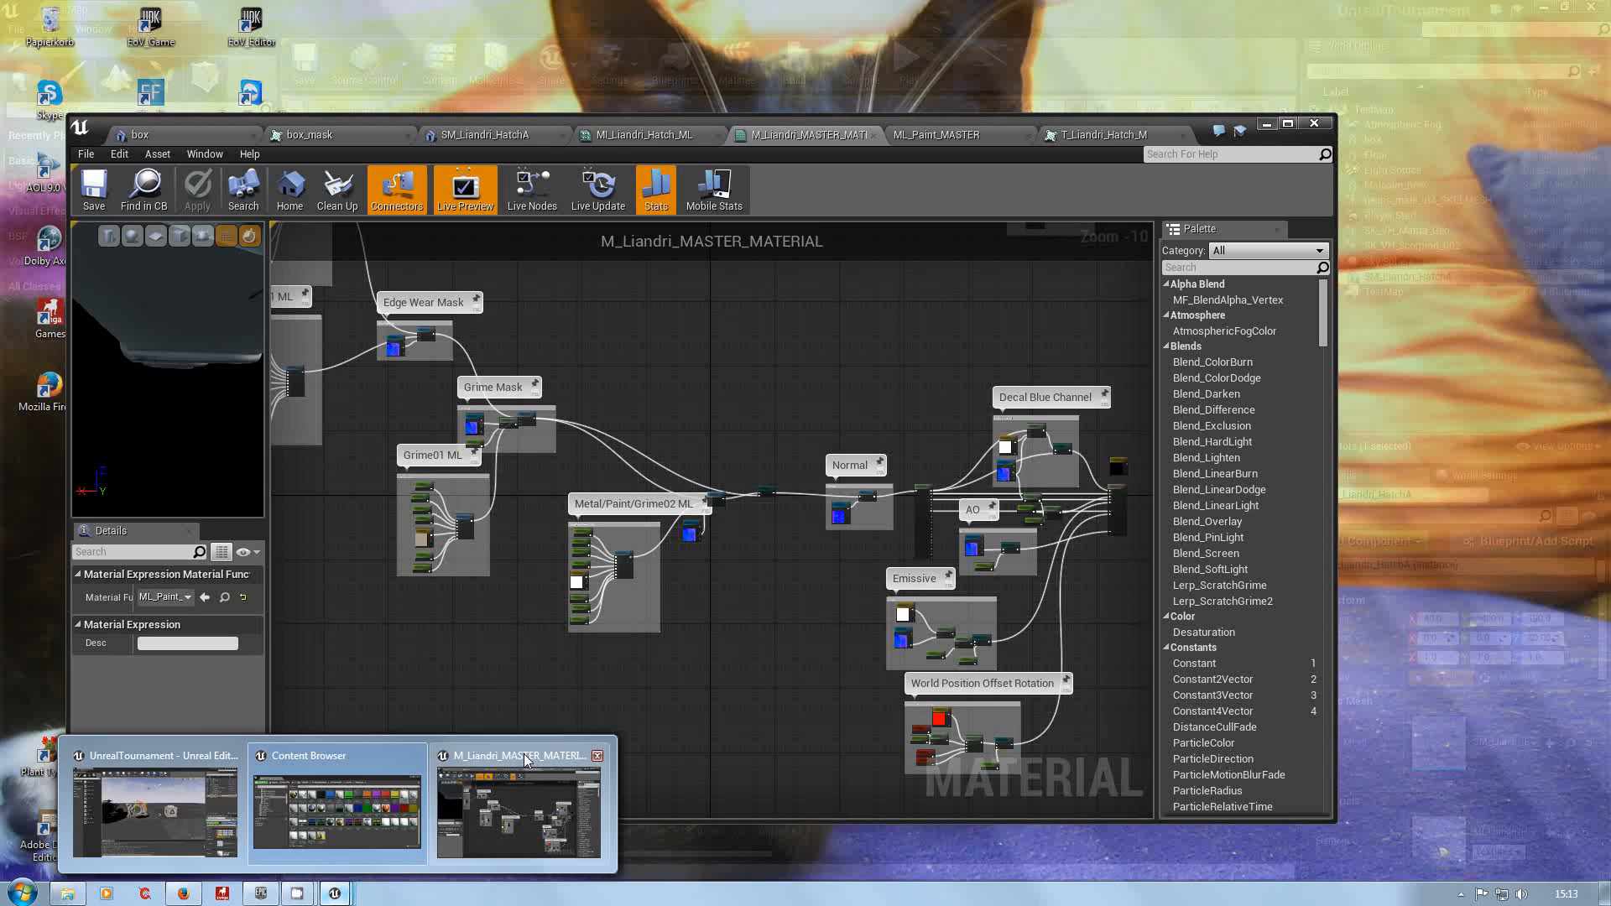
left_click(524, 788)
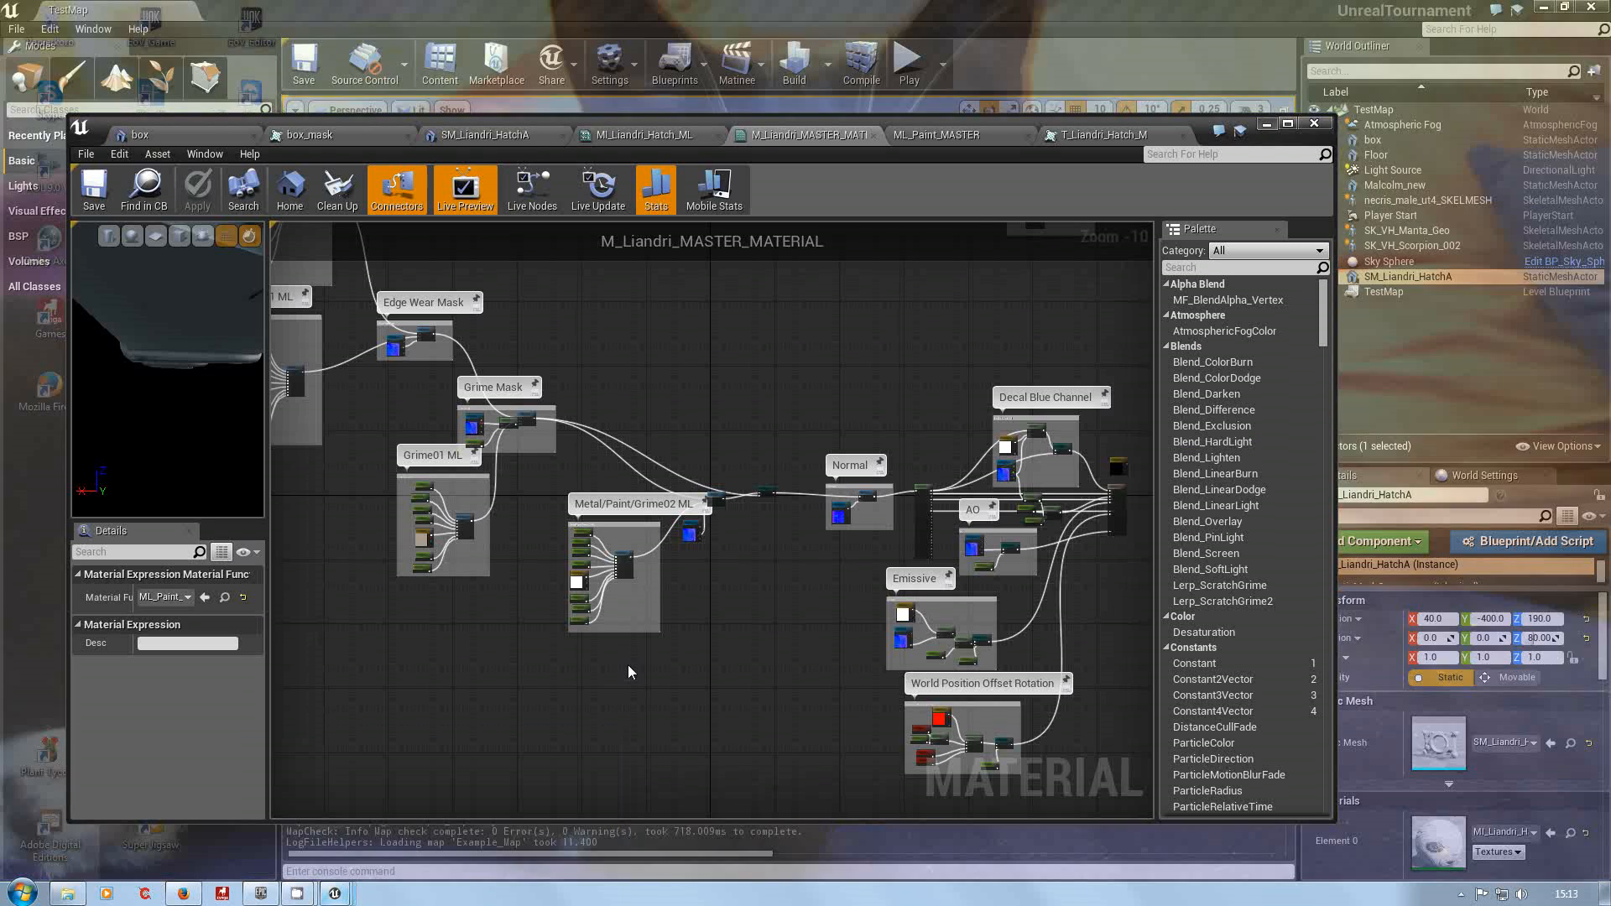
Step: Go back to the MI_Liandri_Hatch_ML instance and examine the hatch texture on one face of the preview cube up close
left_click(503, 136)
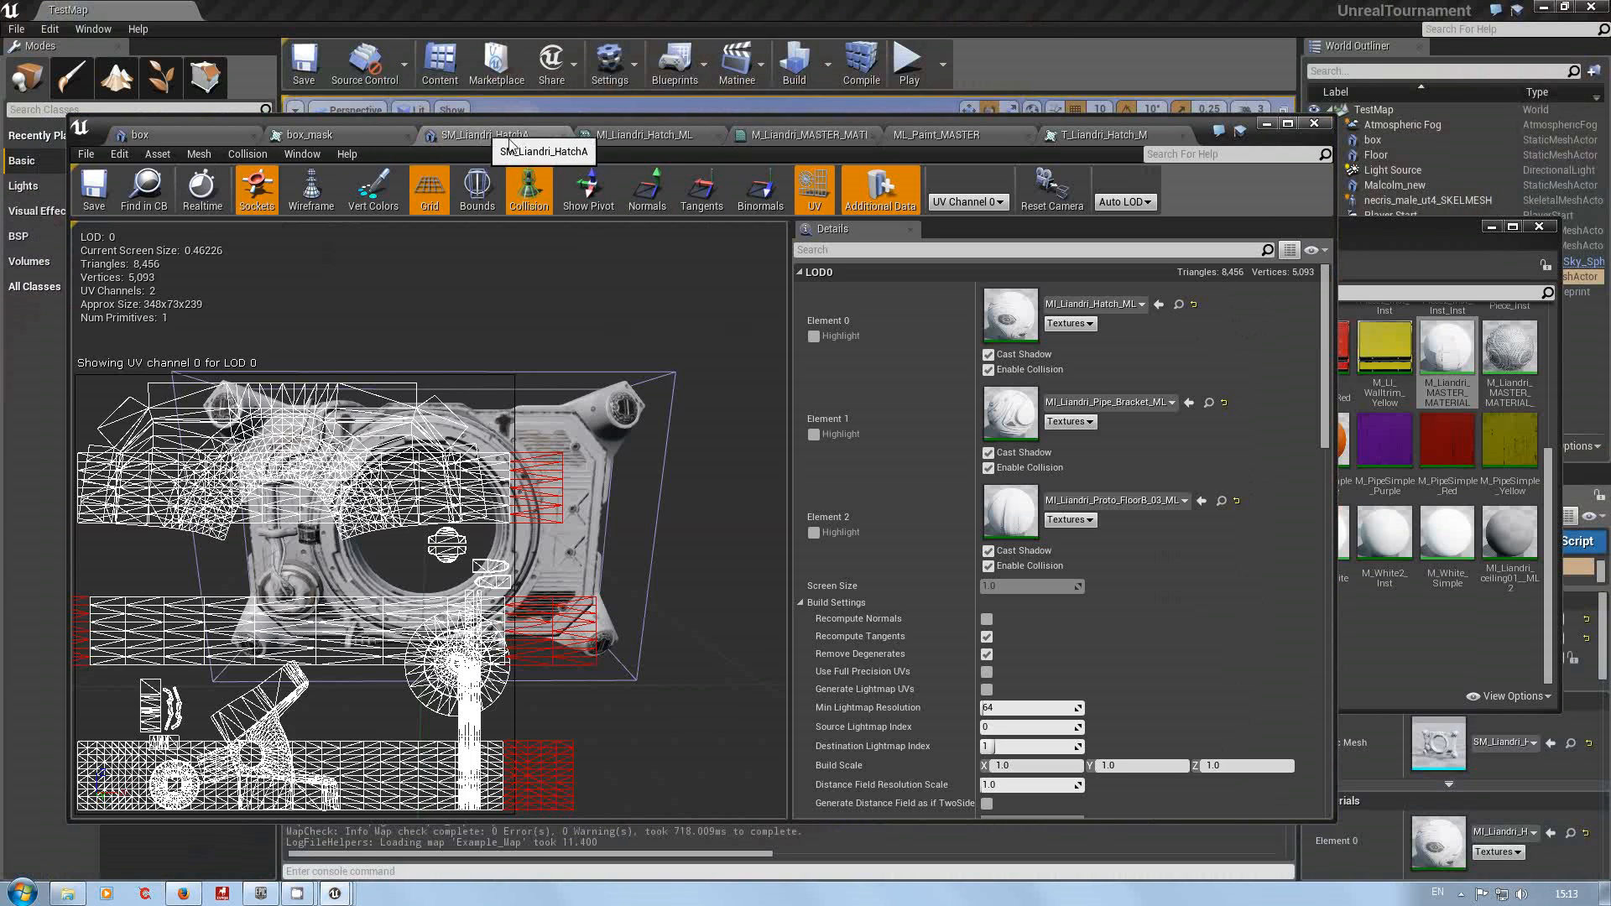
left_click(644, 135)
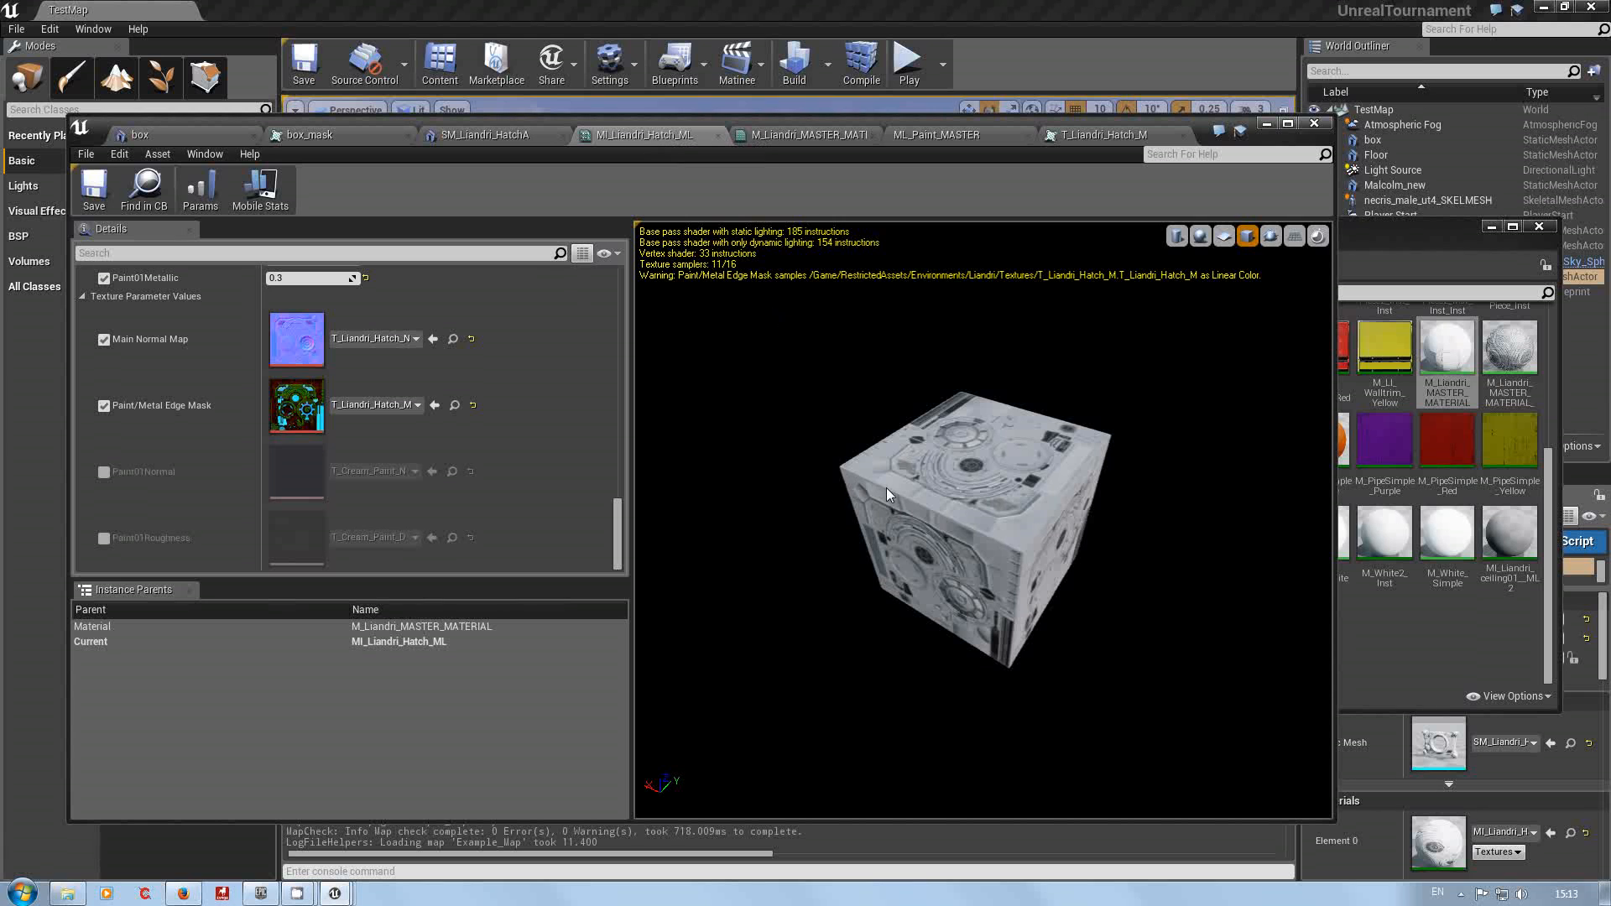
scroll(888, 499, "up", 5)
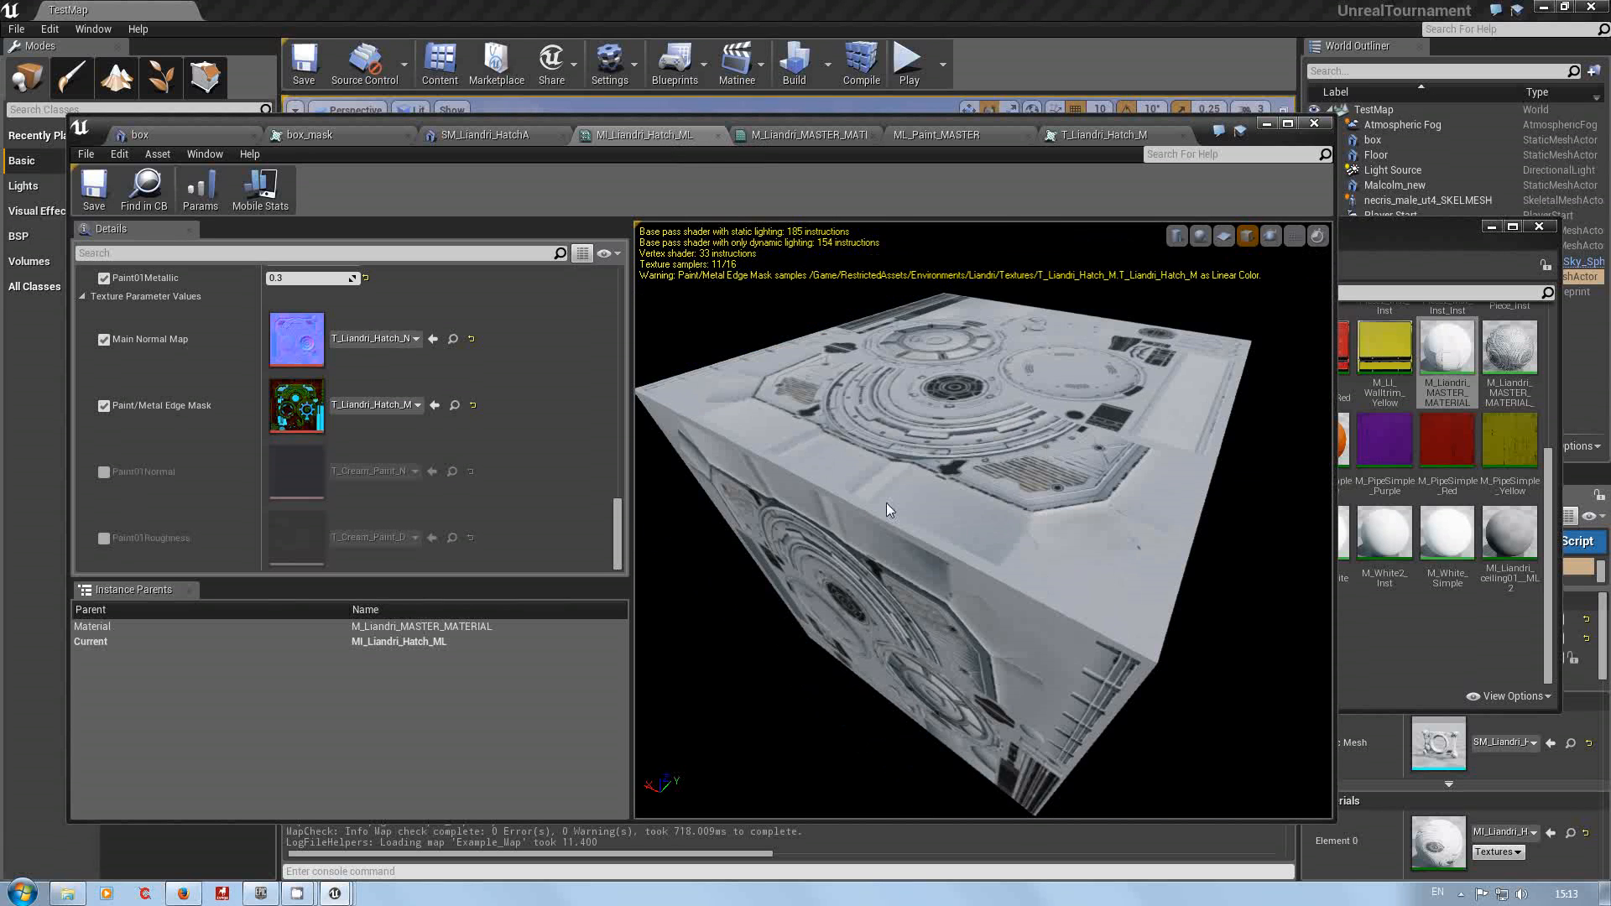
left_click_drag(888, 509, 872, 630)
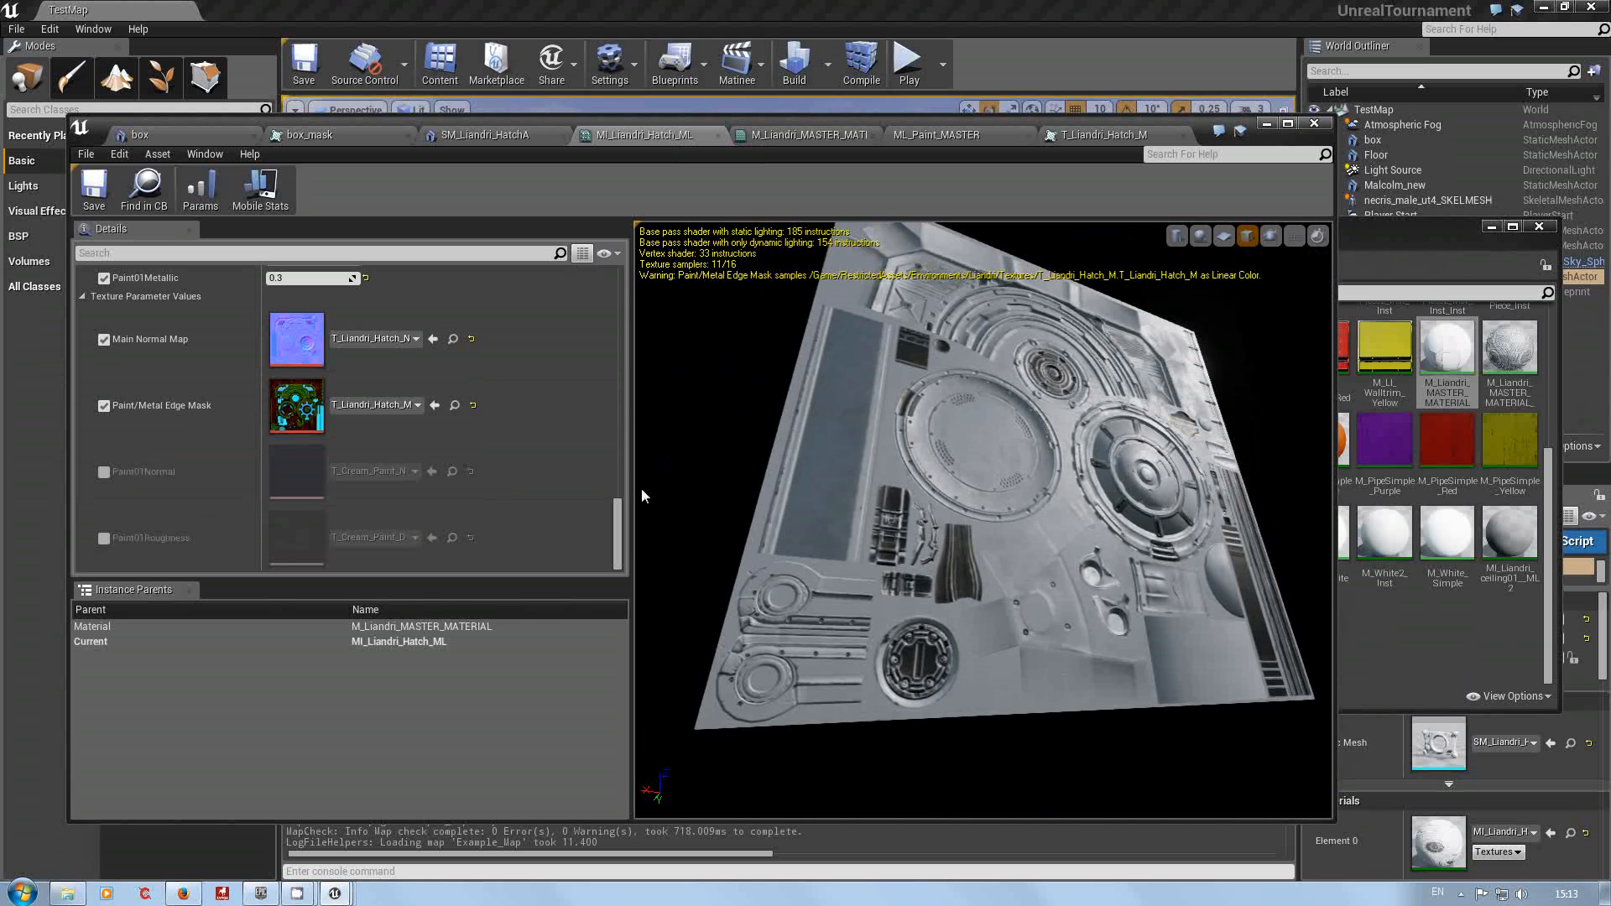
right_click_drag(868, 409, 868, 360)
left_click_drag(868, 408, 964, 424)
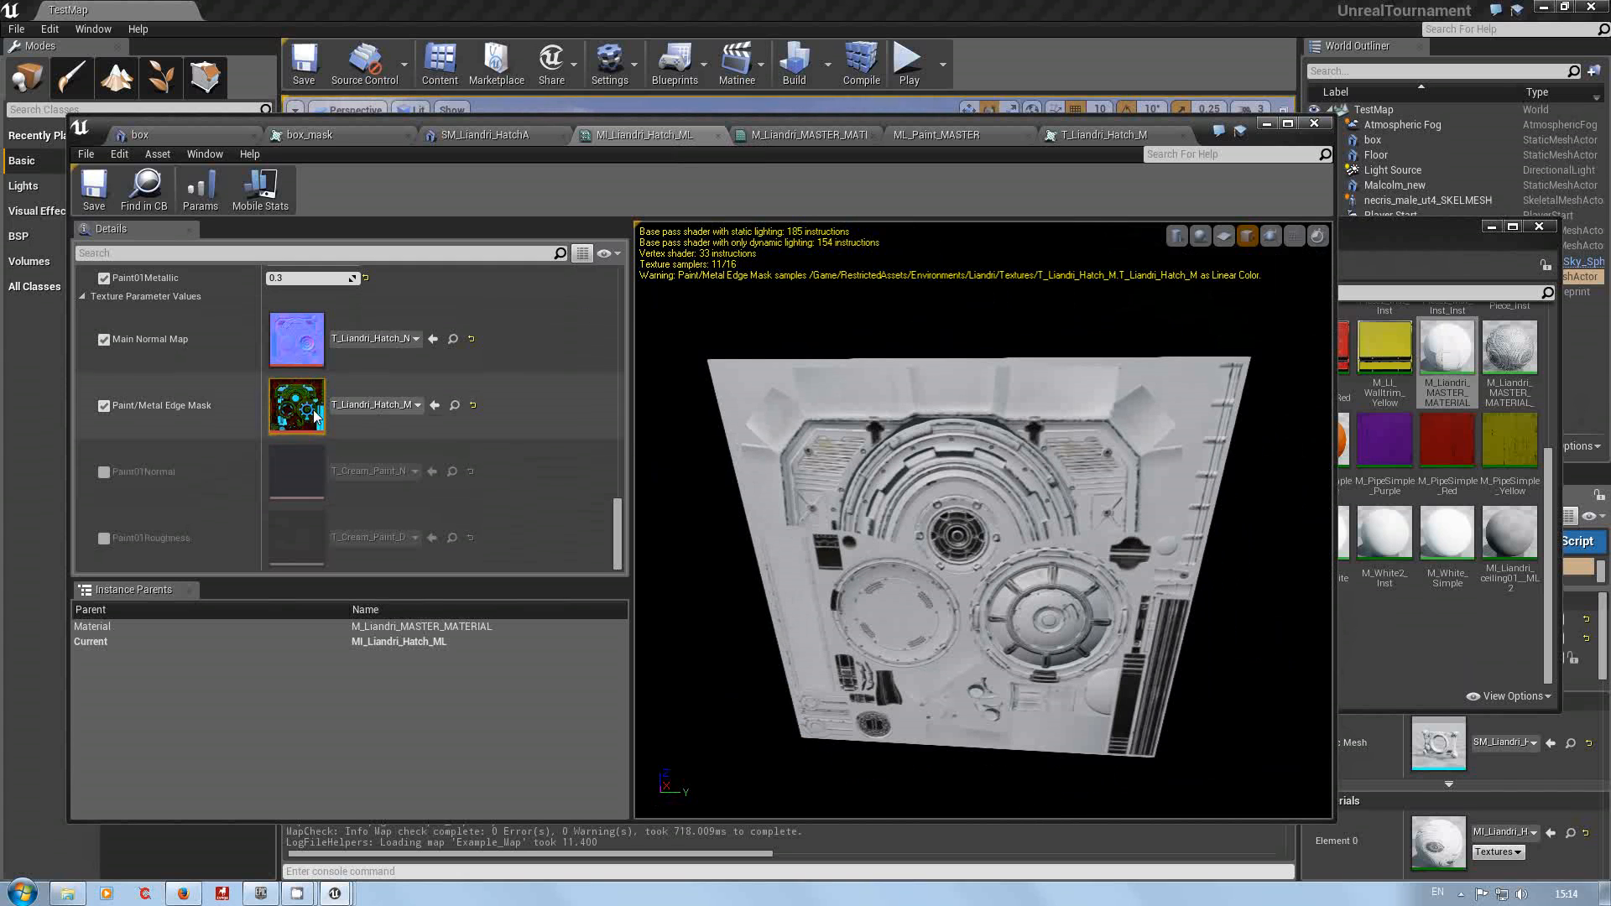
Step: Display only the blue channel of the T_Liandri_Hatch_M mask texture and examine its masked areas
left_click(1095, 135)
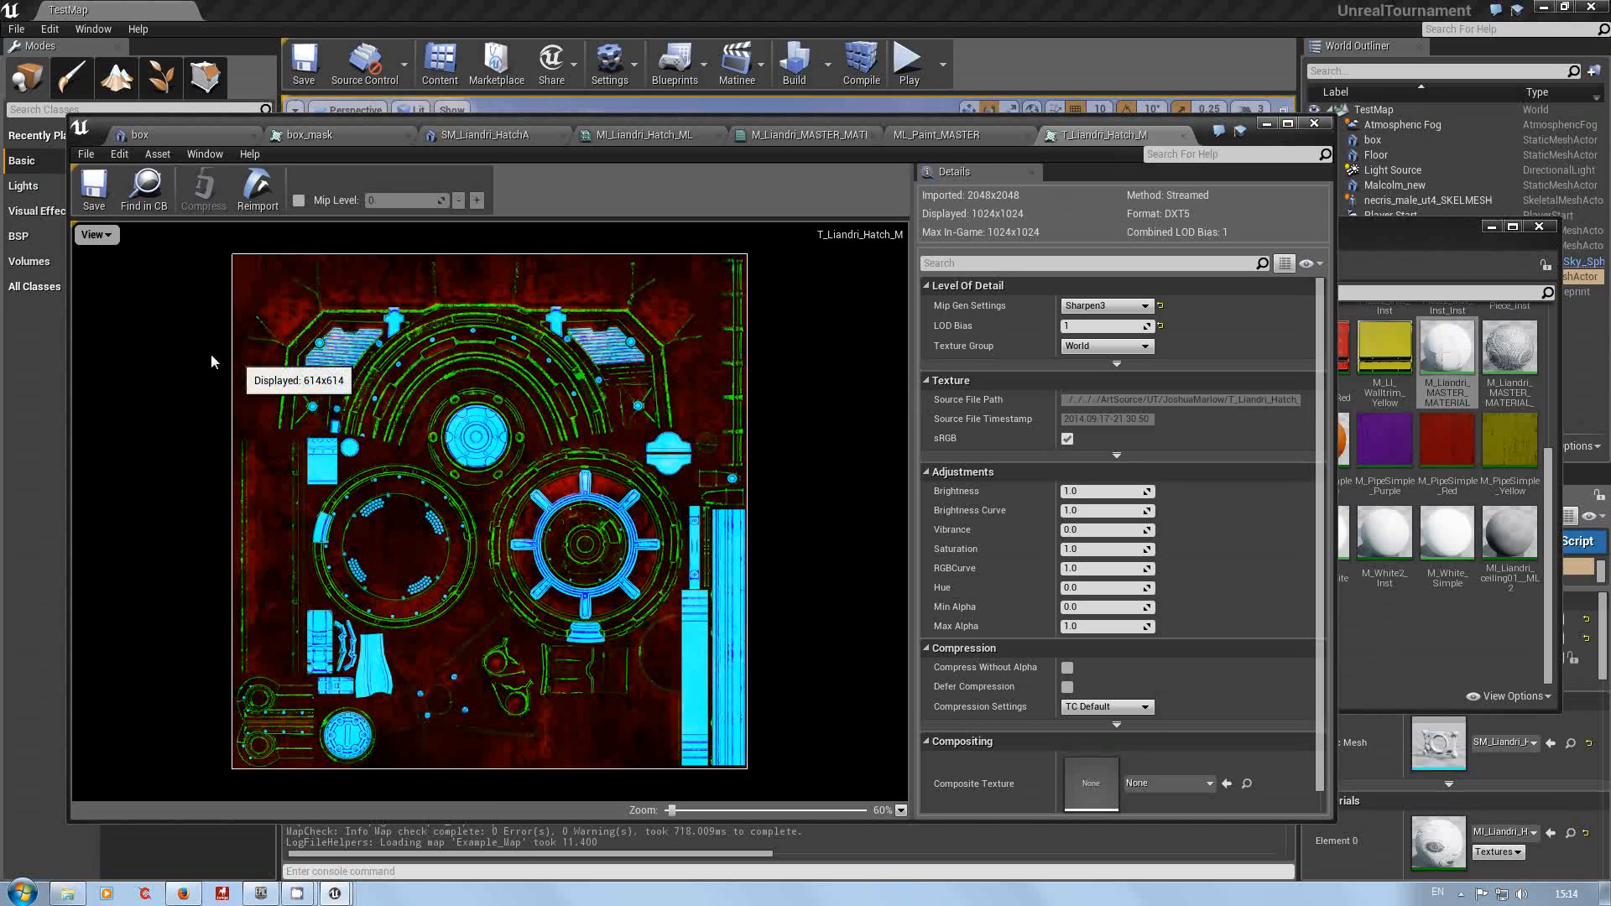
left_click(112, 236)
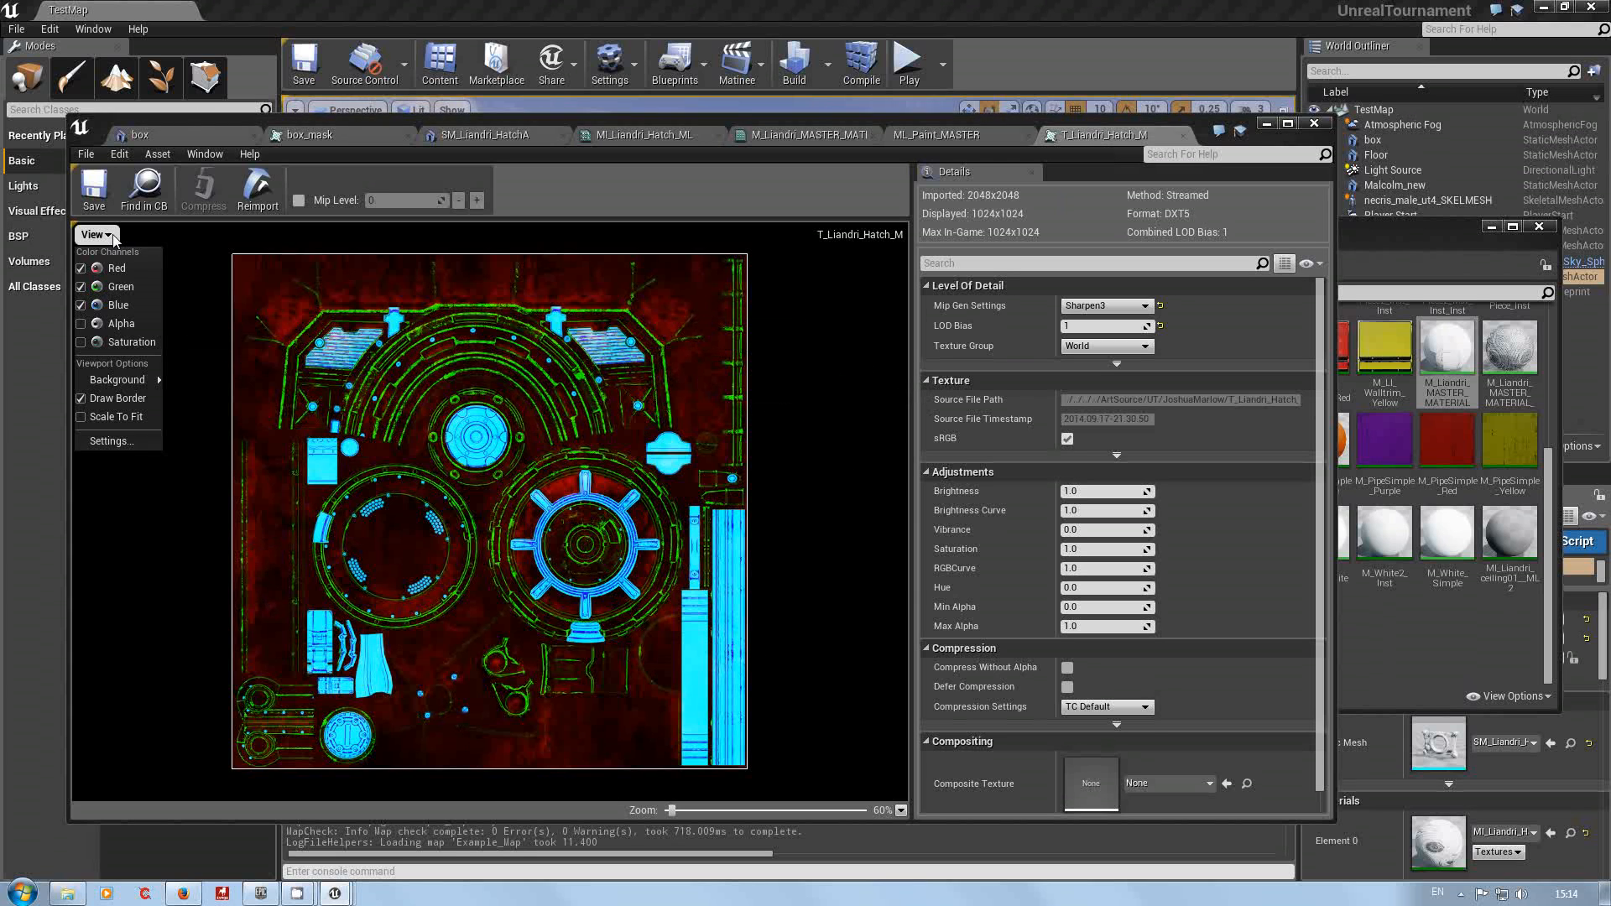
left_click(83, 268)
left_click(82, 287)
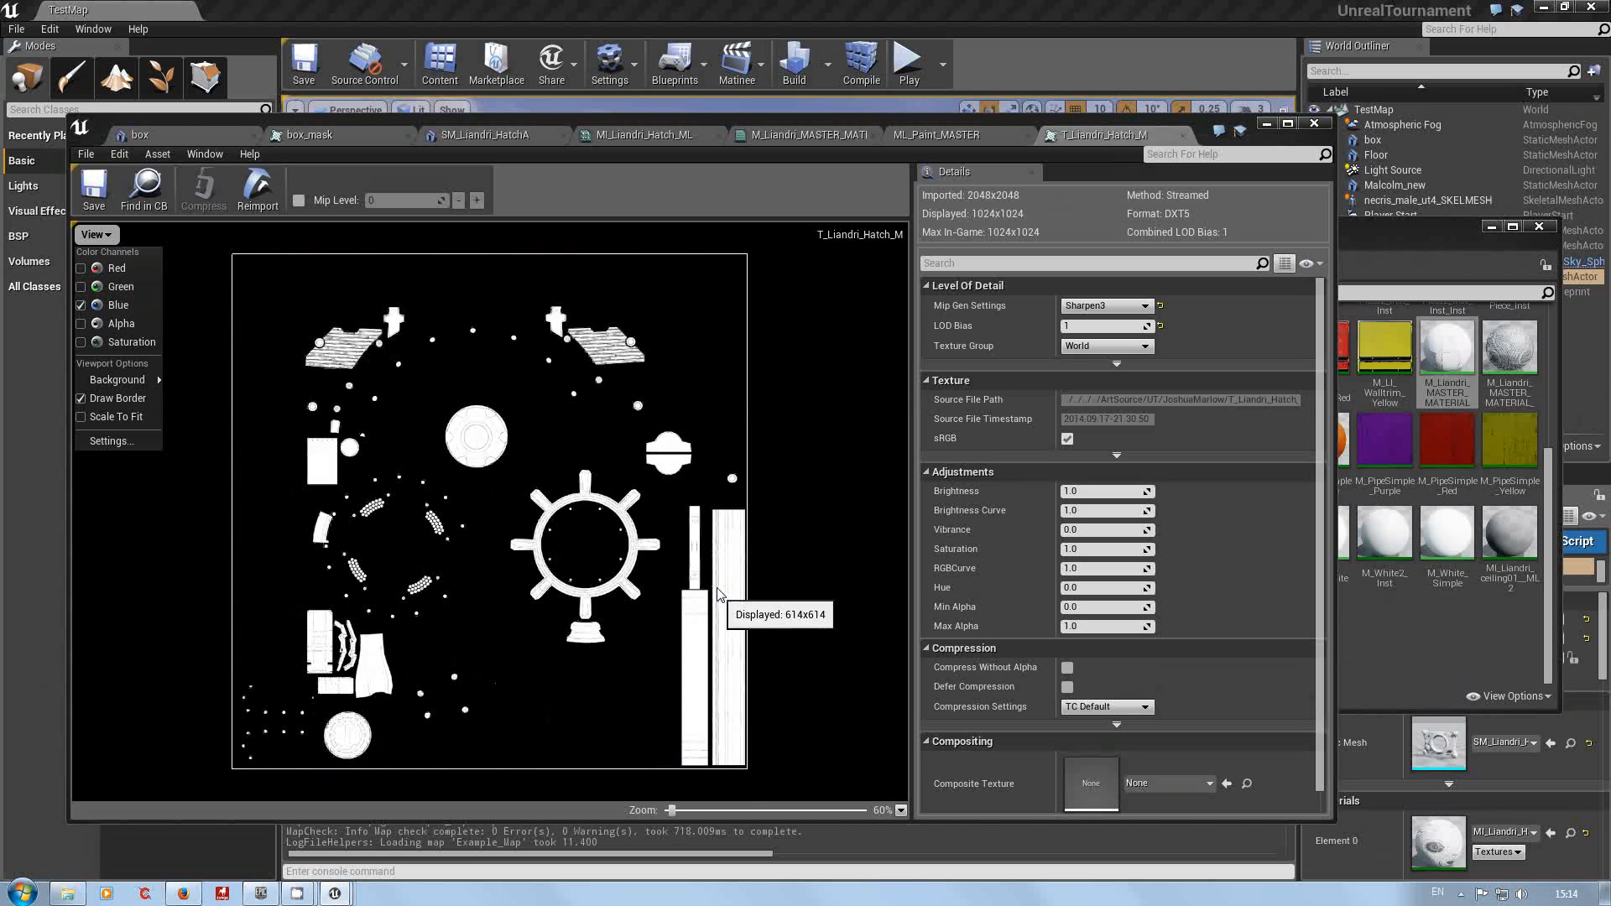
scroll(727, 625, "up", 6)
scroll(727, 624, "down", 6)
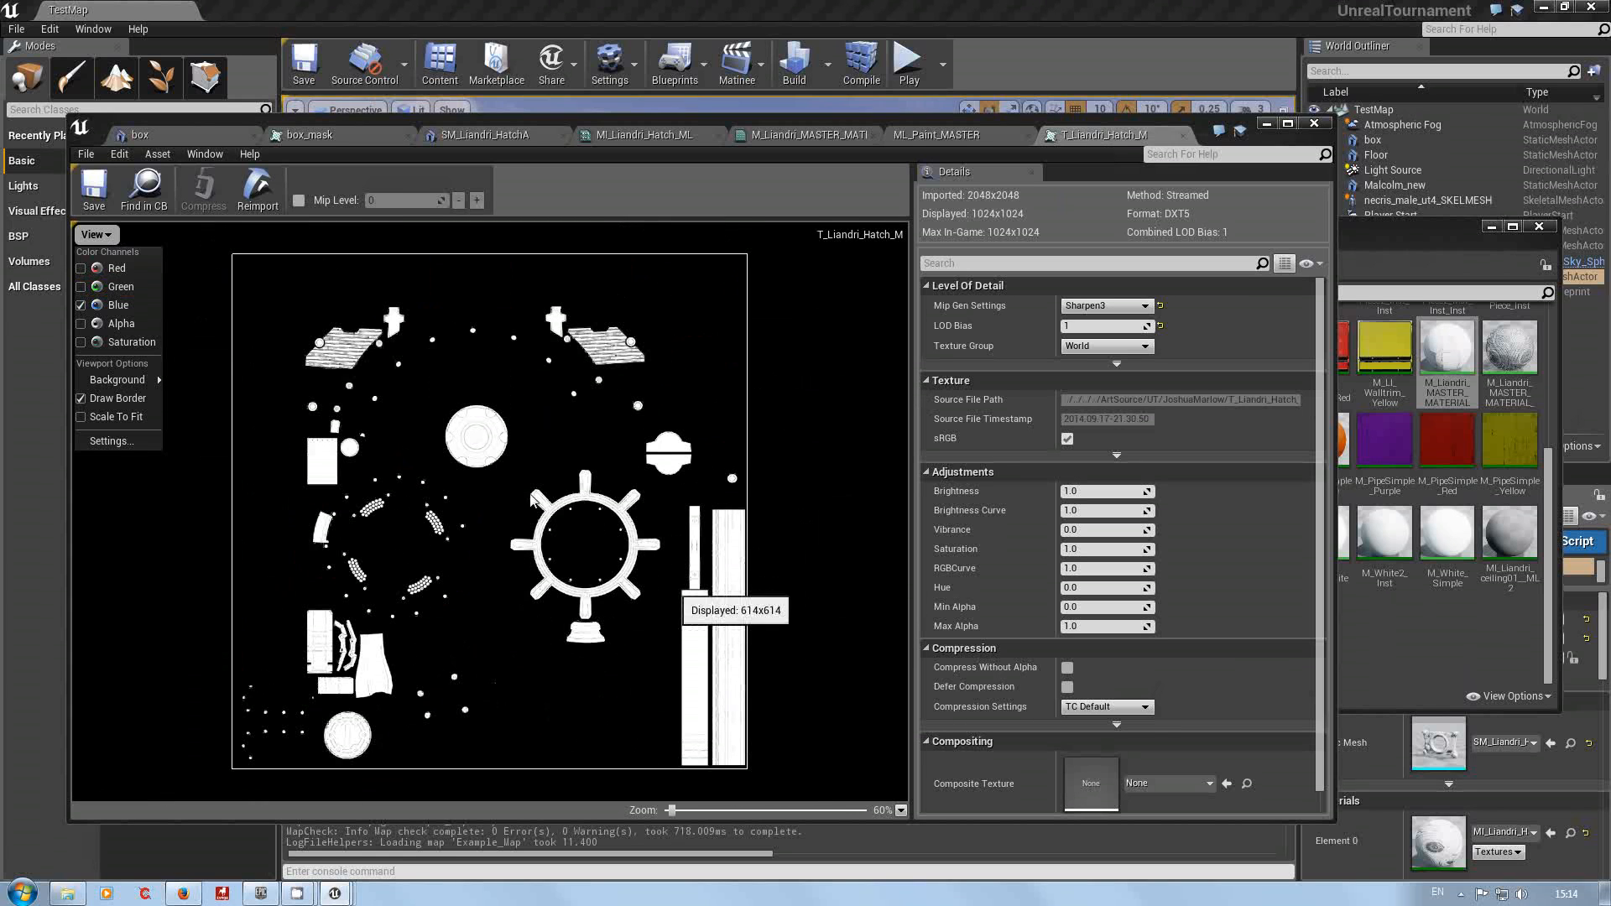
Step: Display only the green channel of the mask texture and examine its edge lines up close beside the wheel
left_click(80, 305)
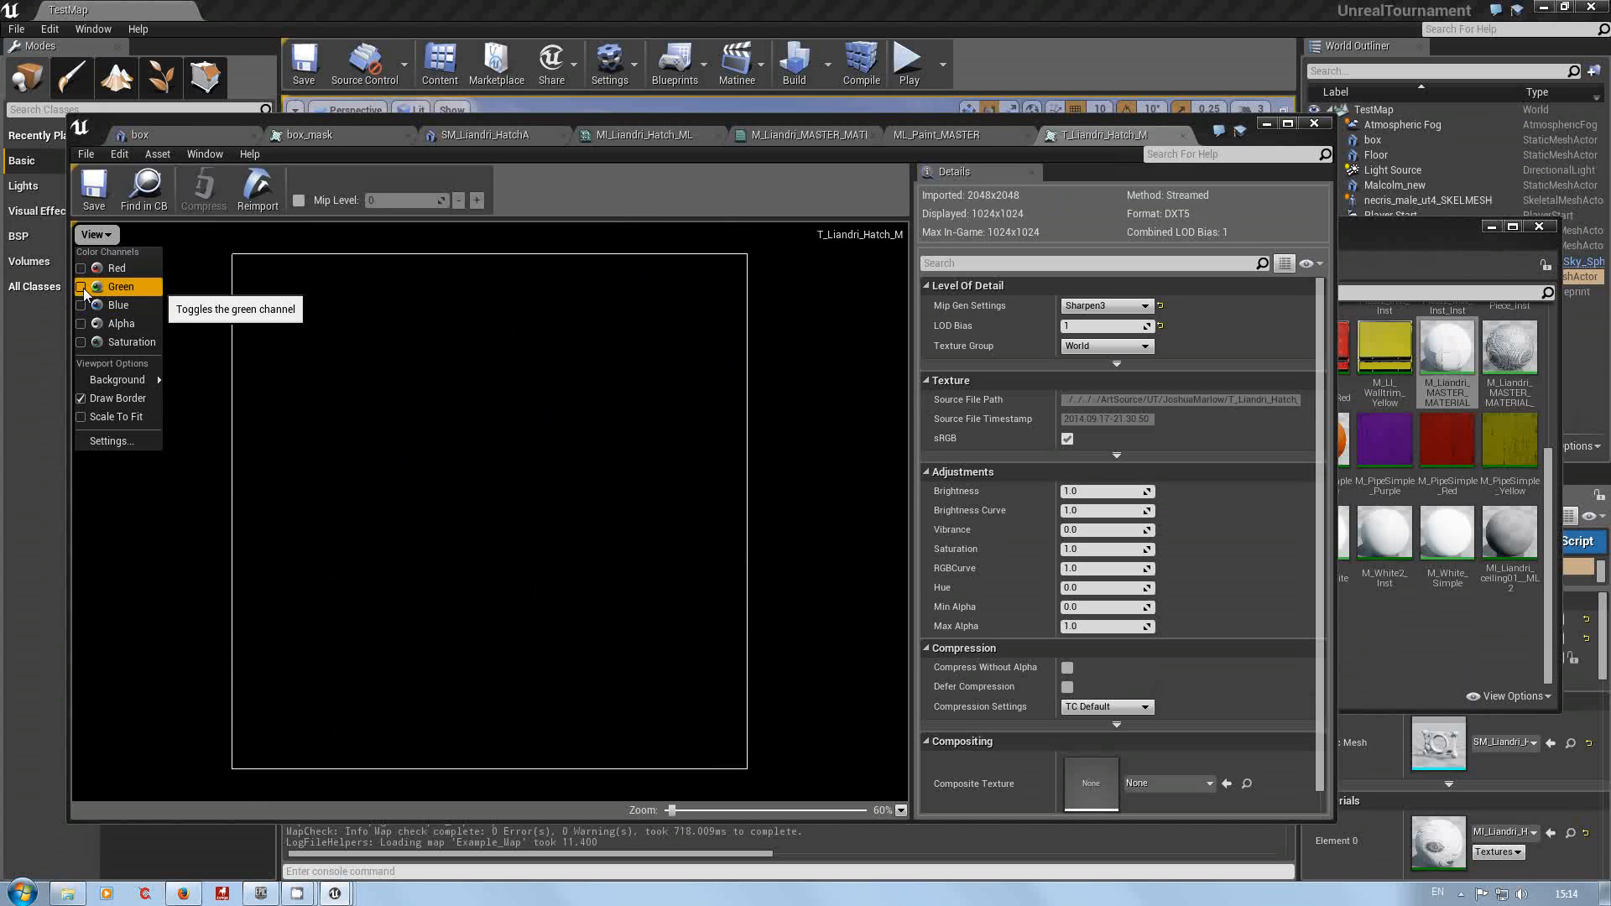
left_click(81, 287)
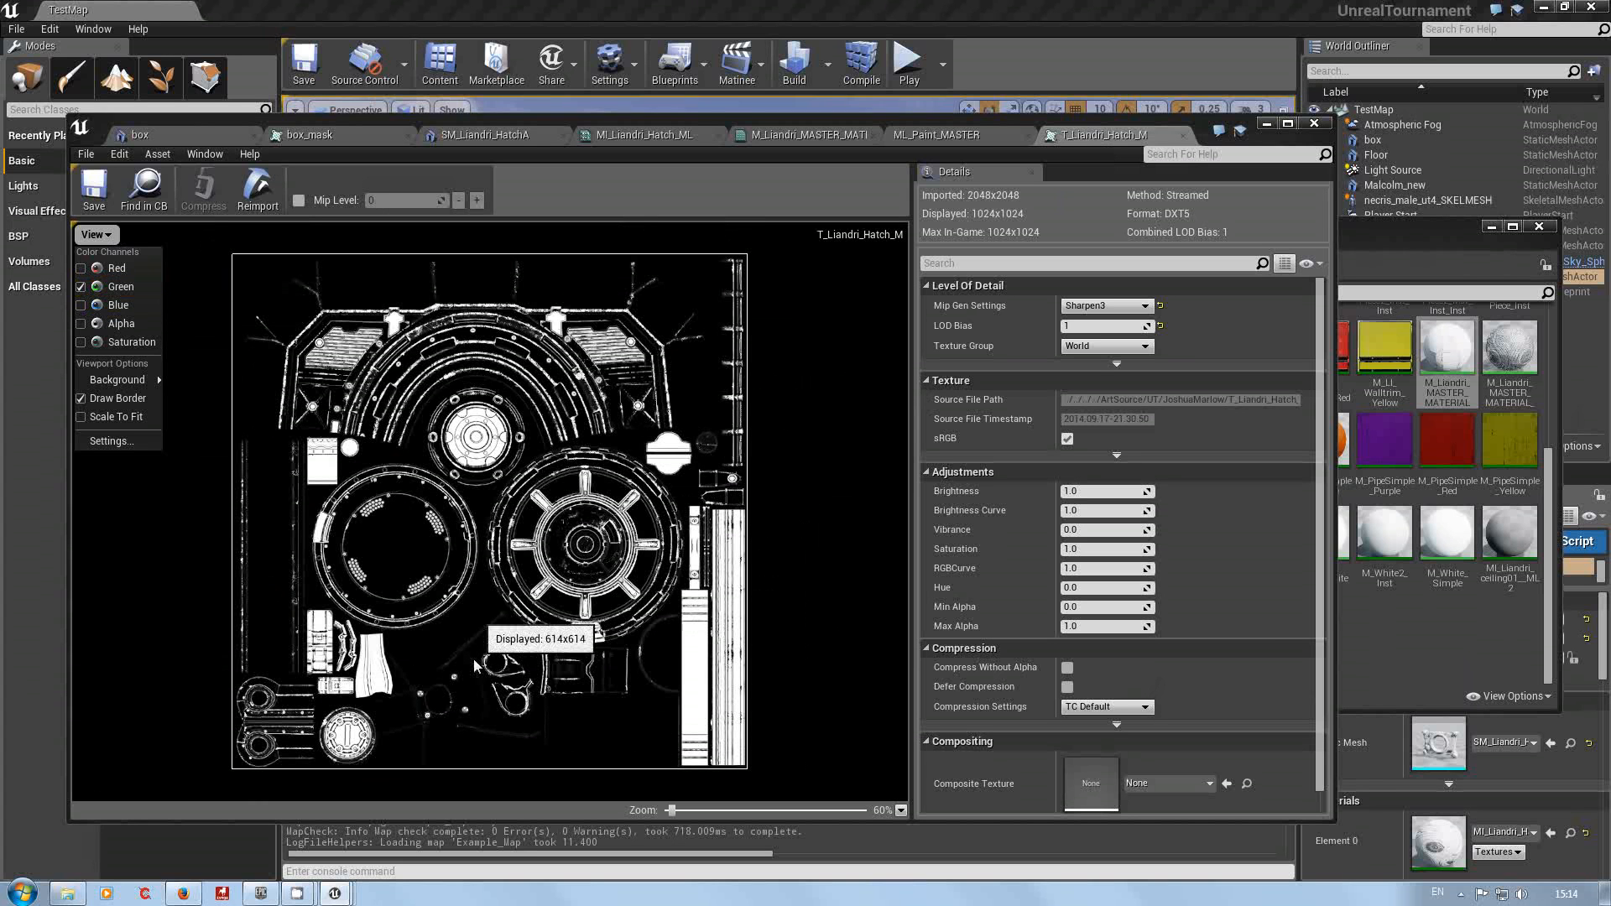
scroll(562, 708, "up", 10)
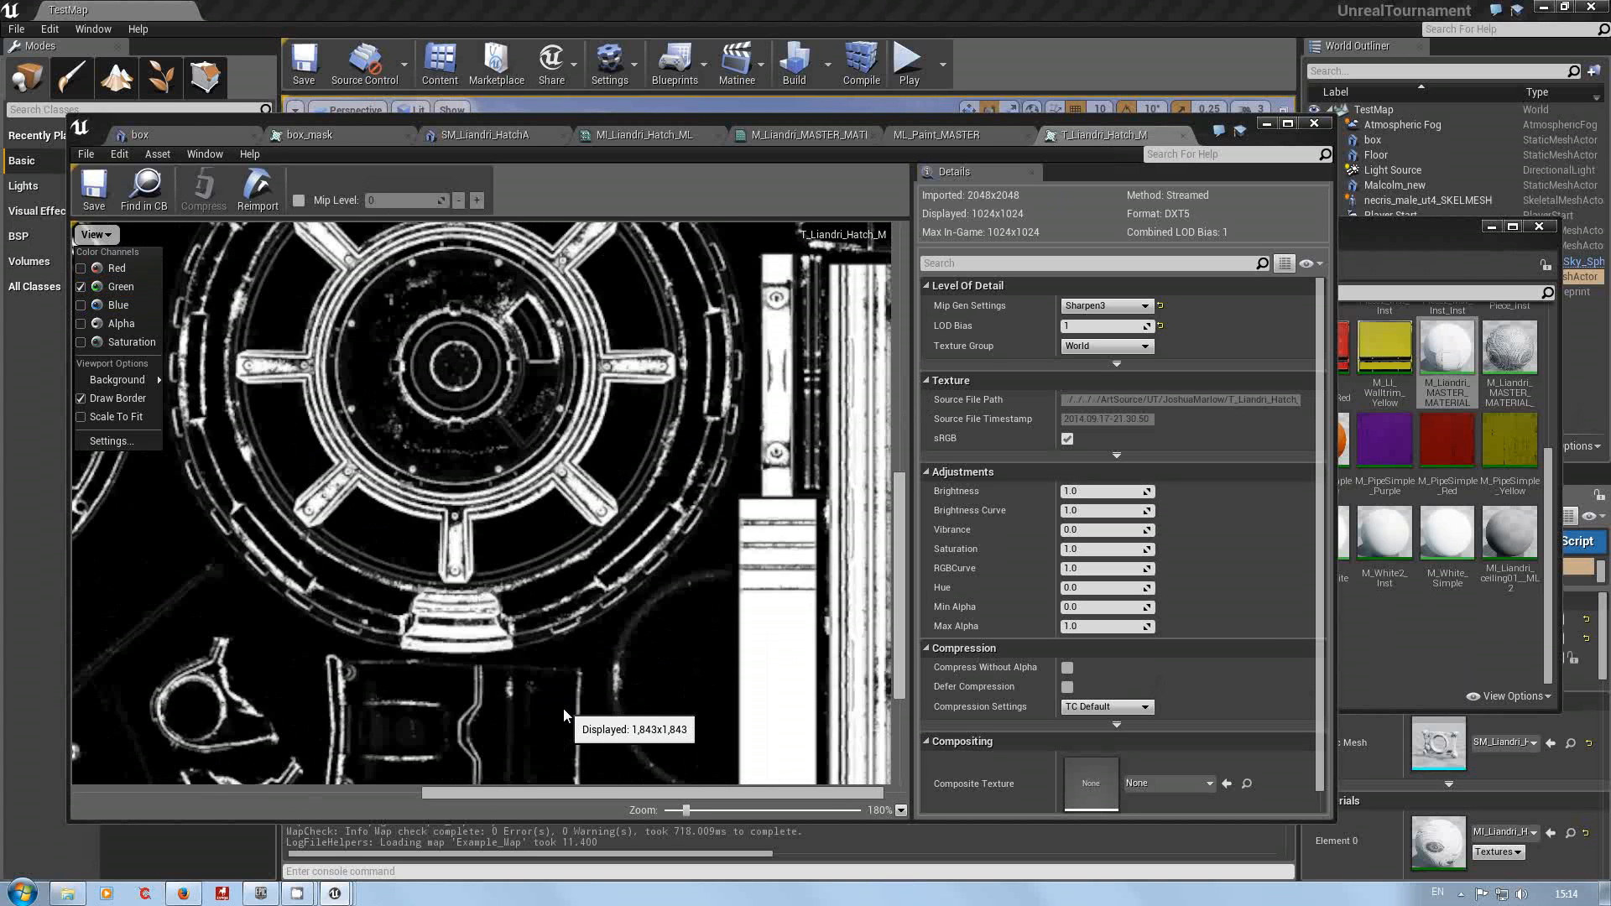
scroll(562, 708, "up", 9)
left_click(351, 430)
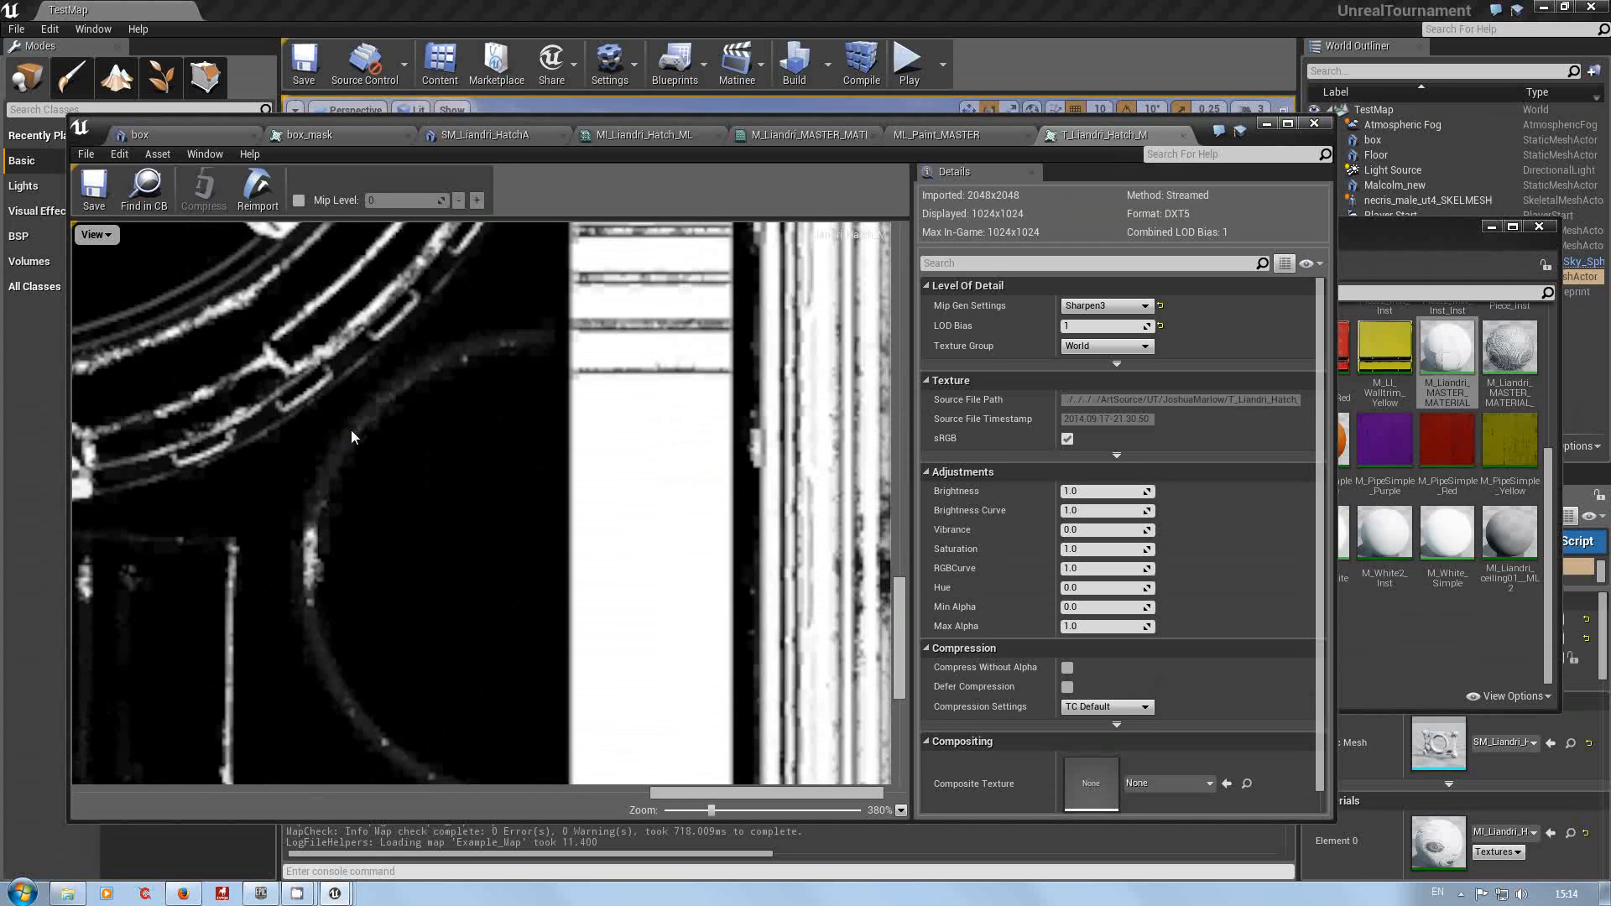
scroll(369, 418, "up", 1)
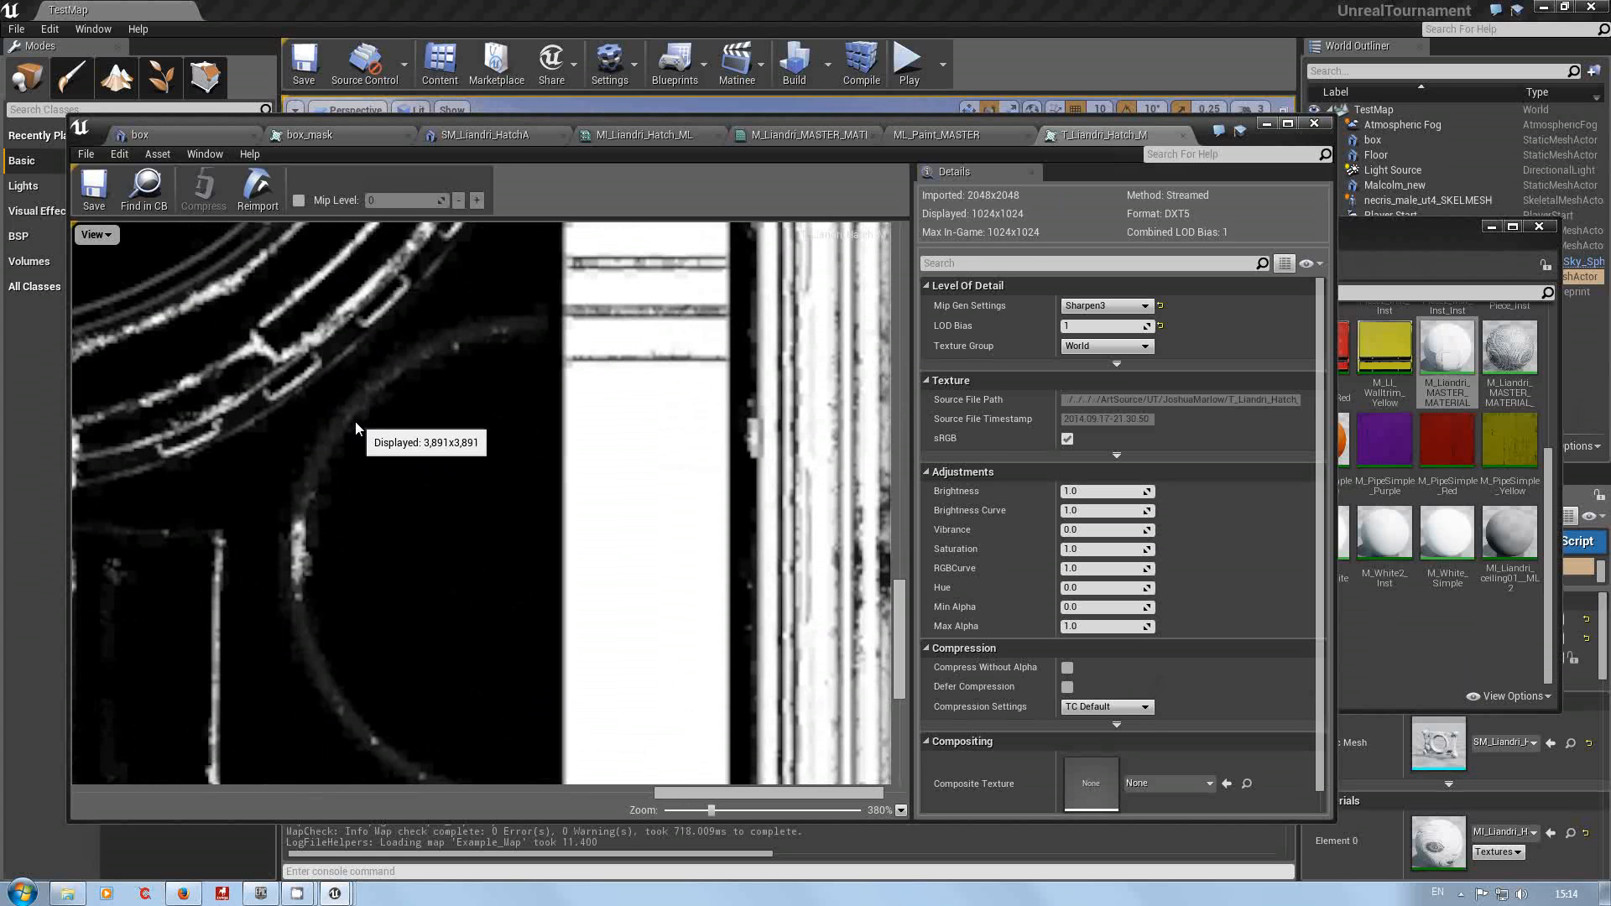
scroll(456, 491, "up", 1)
scroll(637, 701, "down", 1)
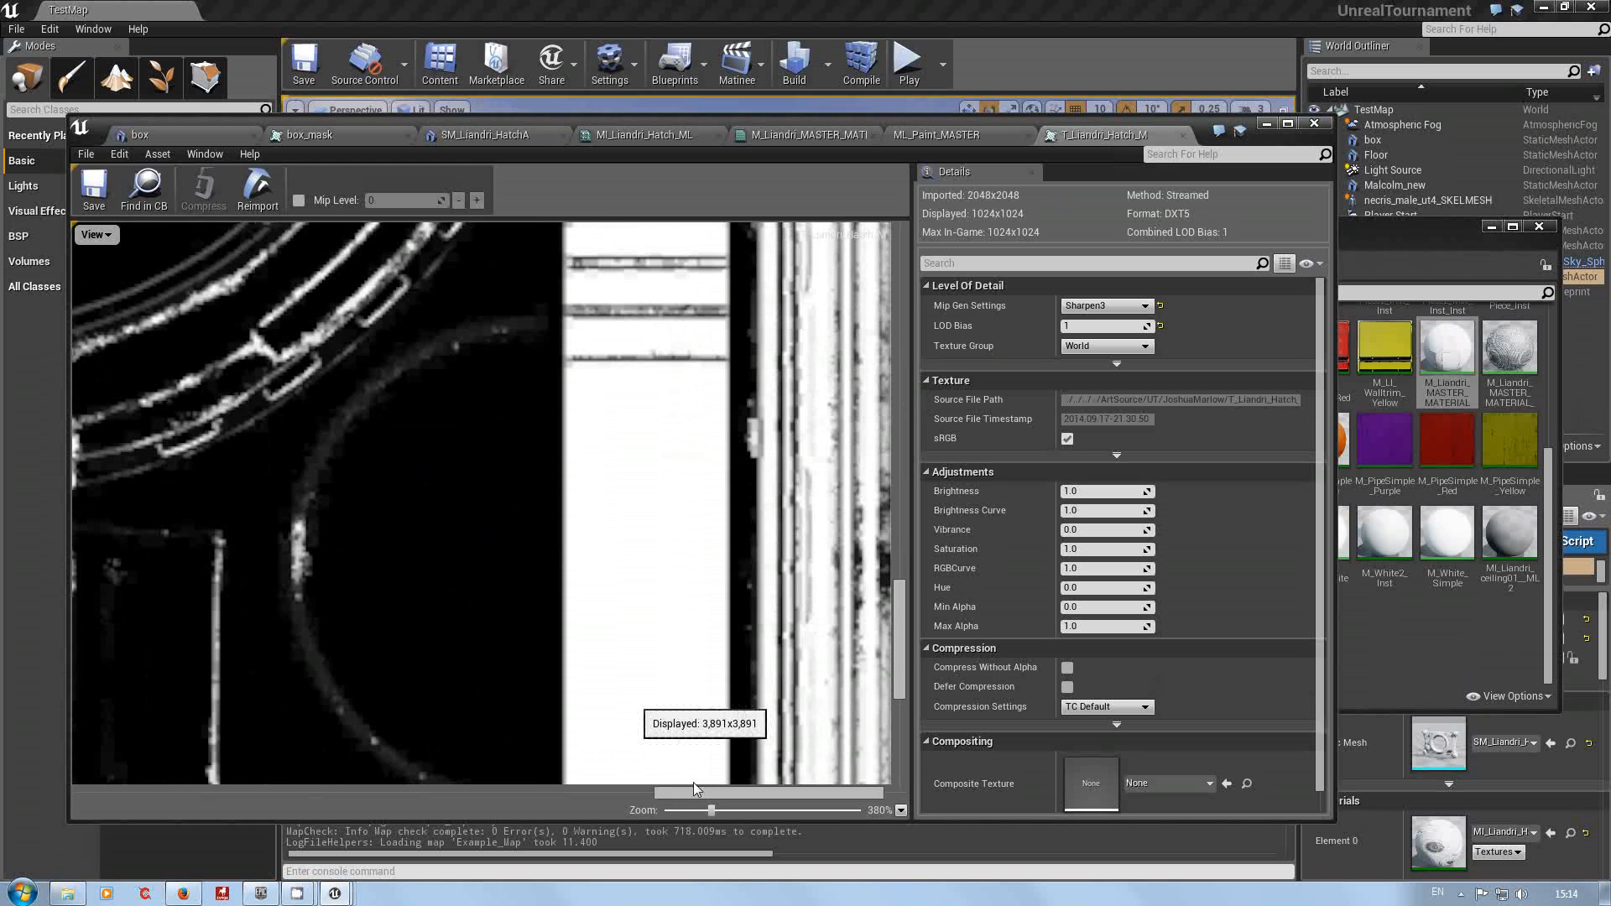
Step: Examine the green channel's bracket and panel edges below the wheel, ending with the whole mask in view
mouse_move(711, 814)
left_mouse_down()
mouse_move(946, 810)
mouse_move(684, 810)
mouse_move(700, 809)
left_mouse_up()
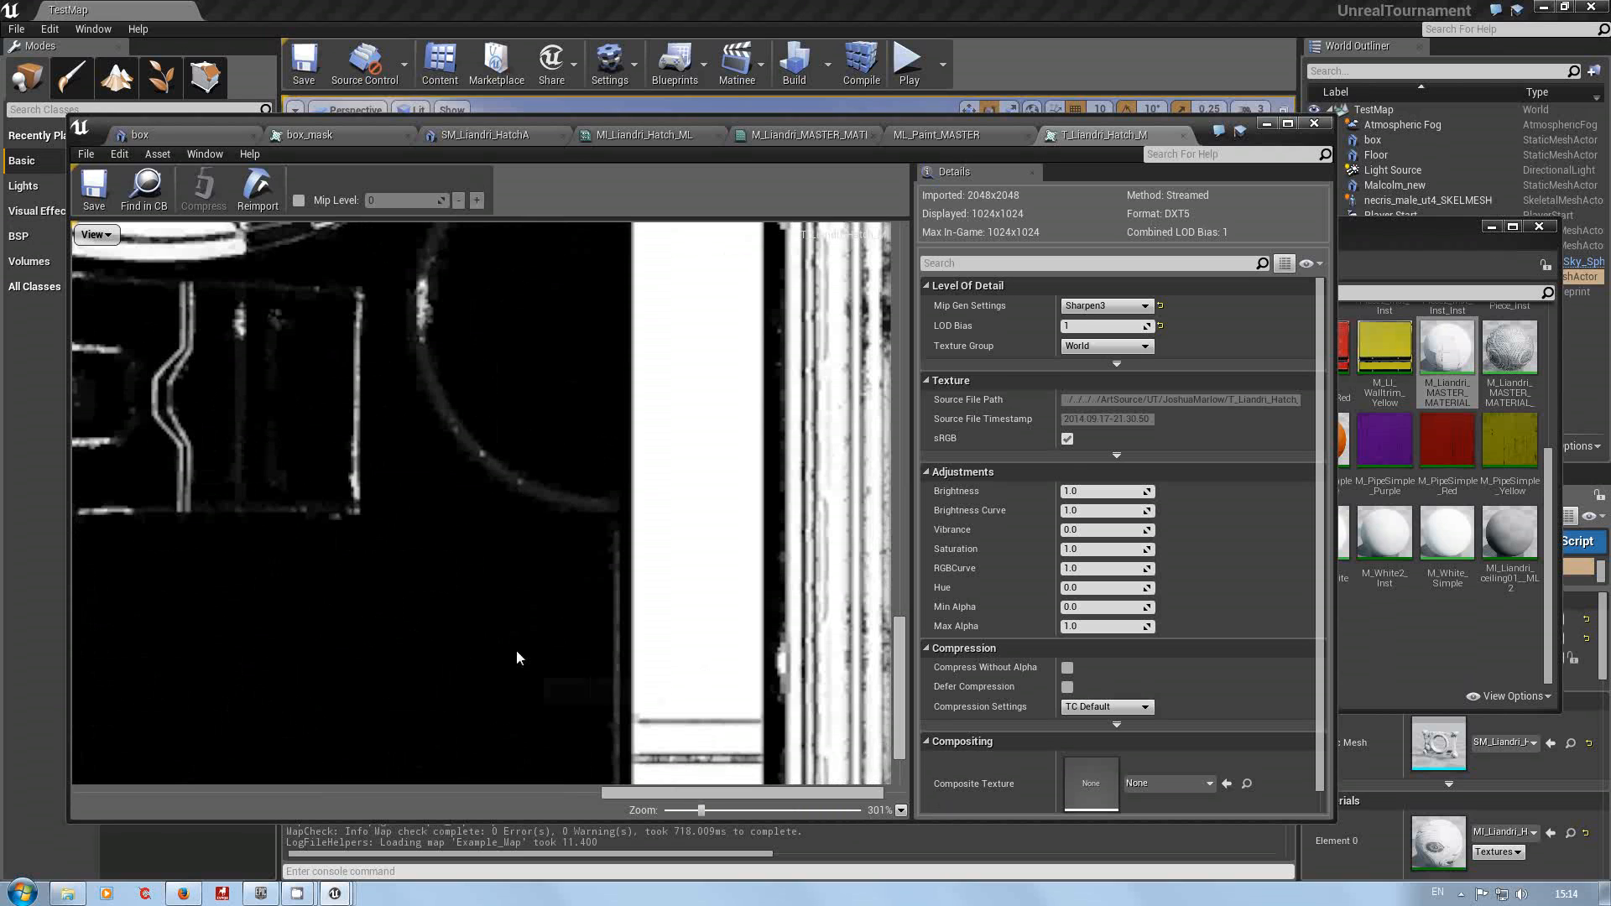
left_click_drag(894, 728, 886, 691)
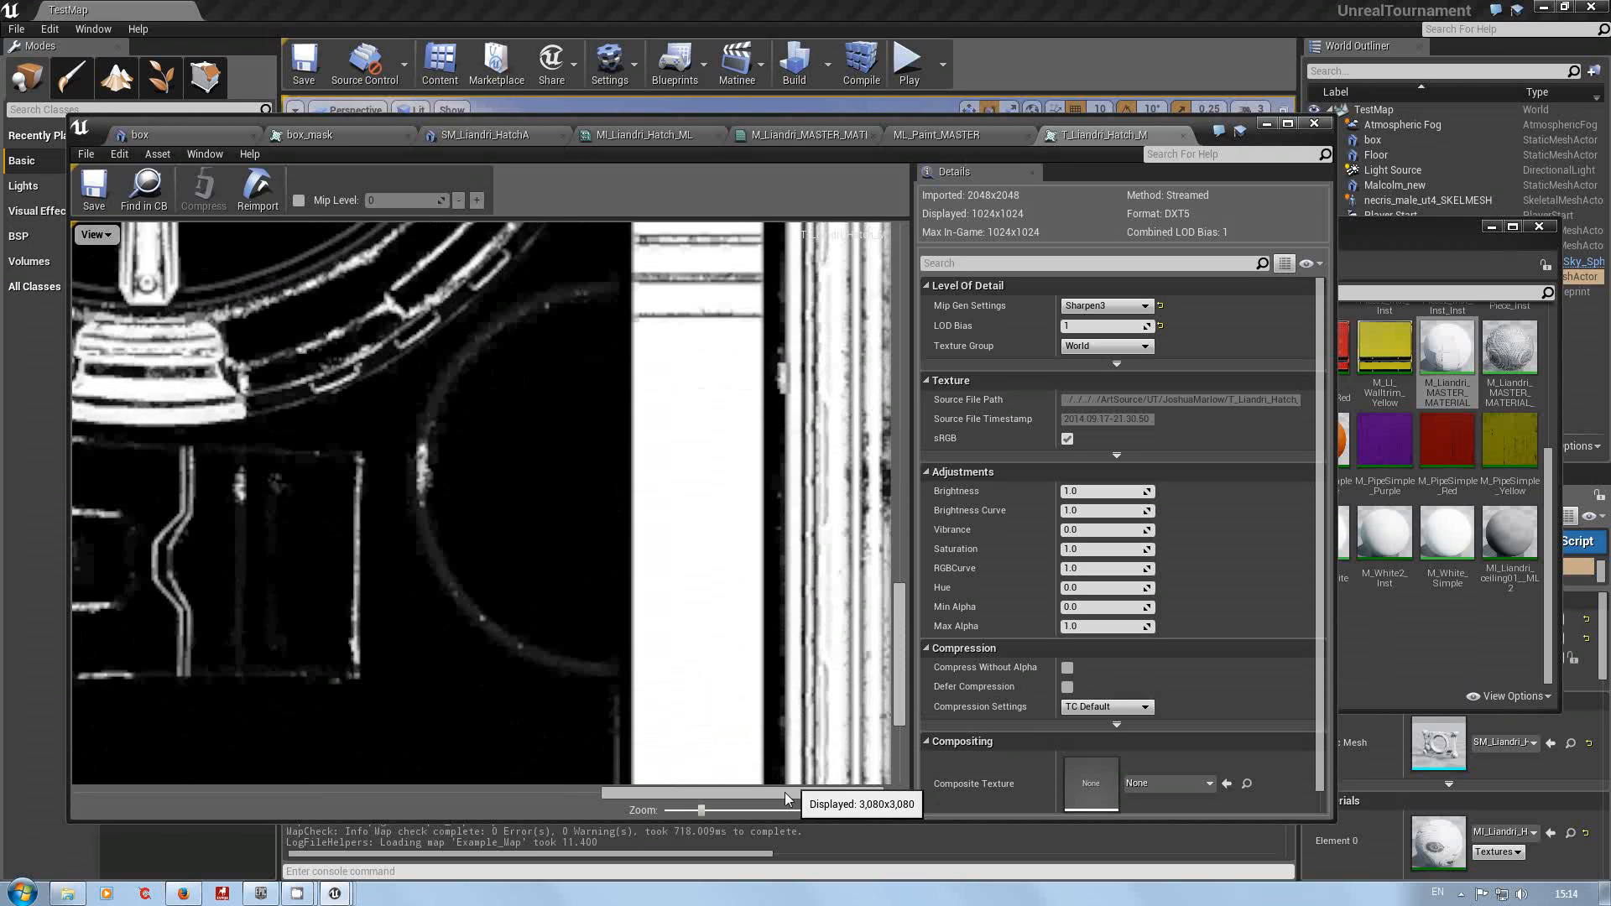
left_click_drag(784, 792, 631, 797)
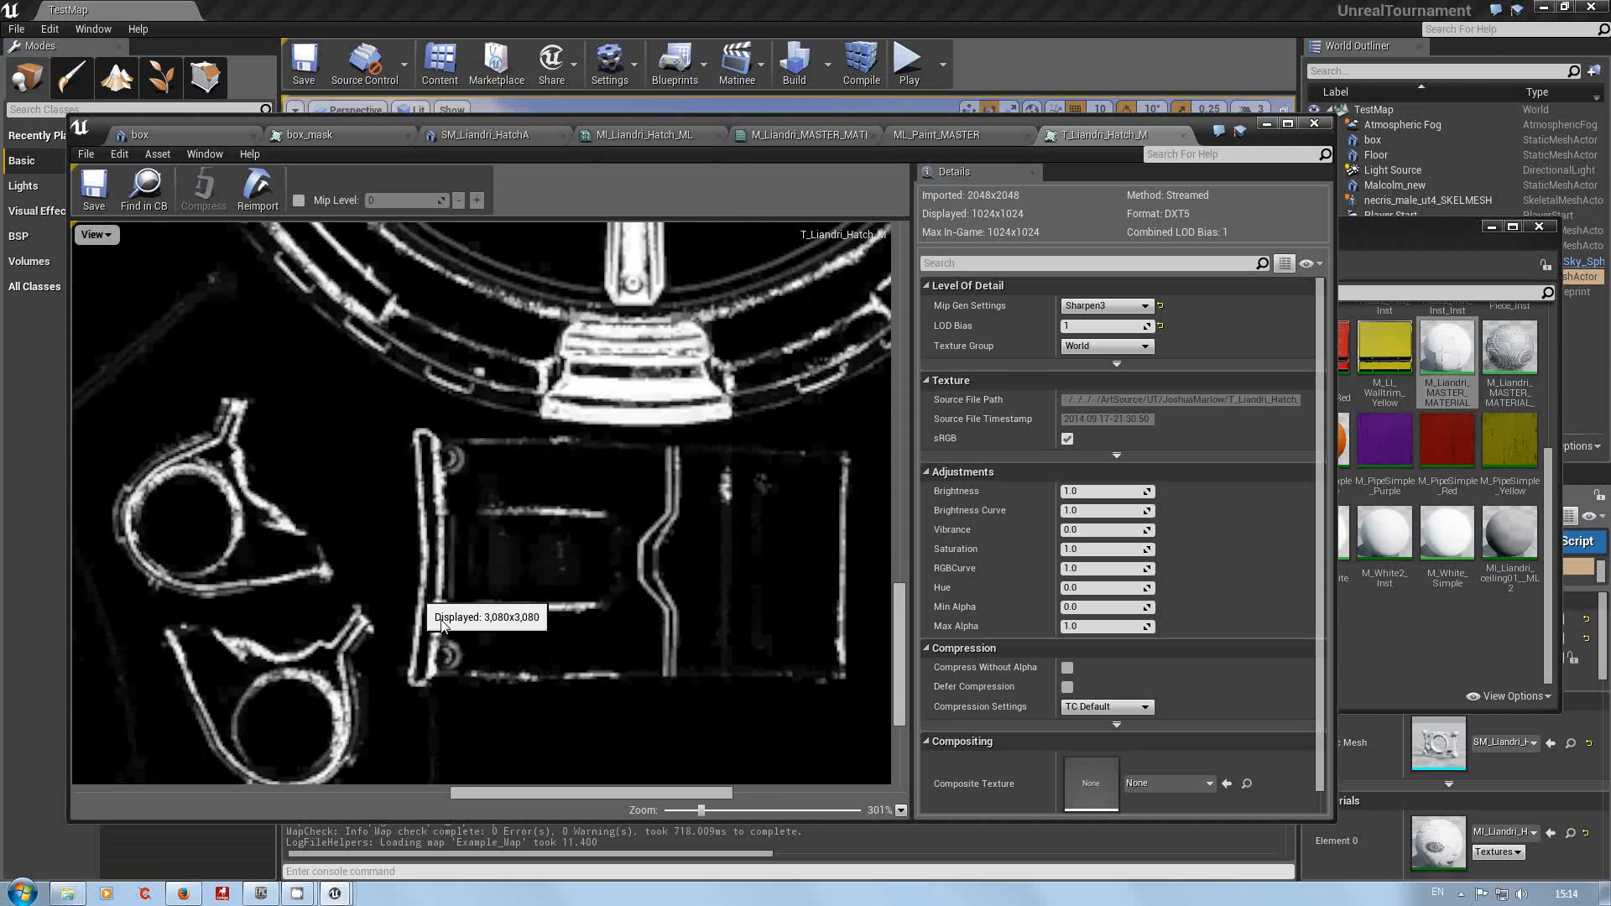
scroll(486, 550, "down", 5)
scroll(480, 573, "down", 4)
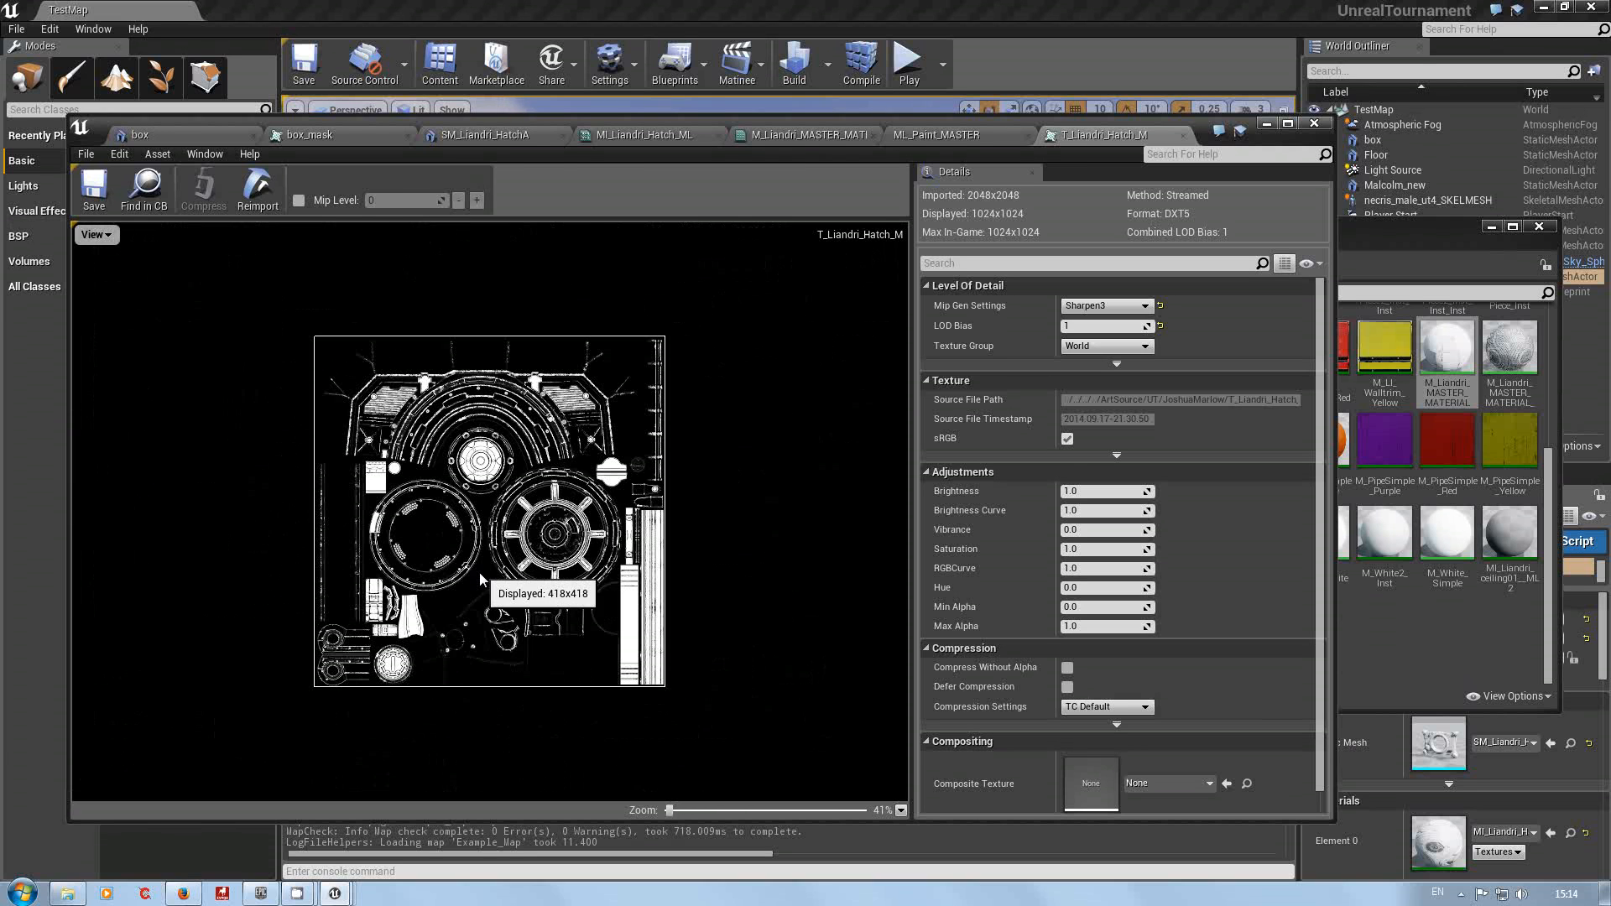
Step: Display only the red channel of the T_Liandri_Hatch_M mask and examine it up close, then turn green and blue back on
left_click(101, 235)
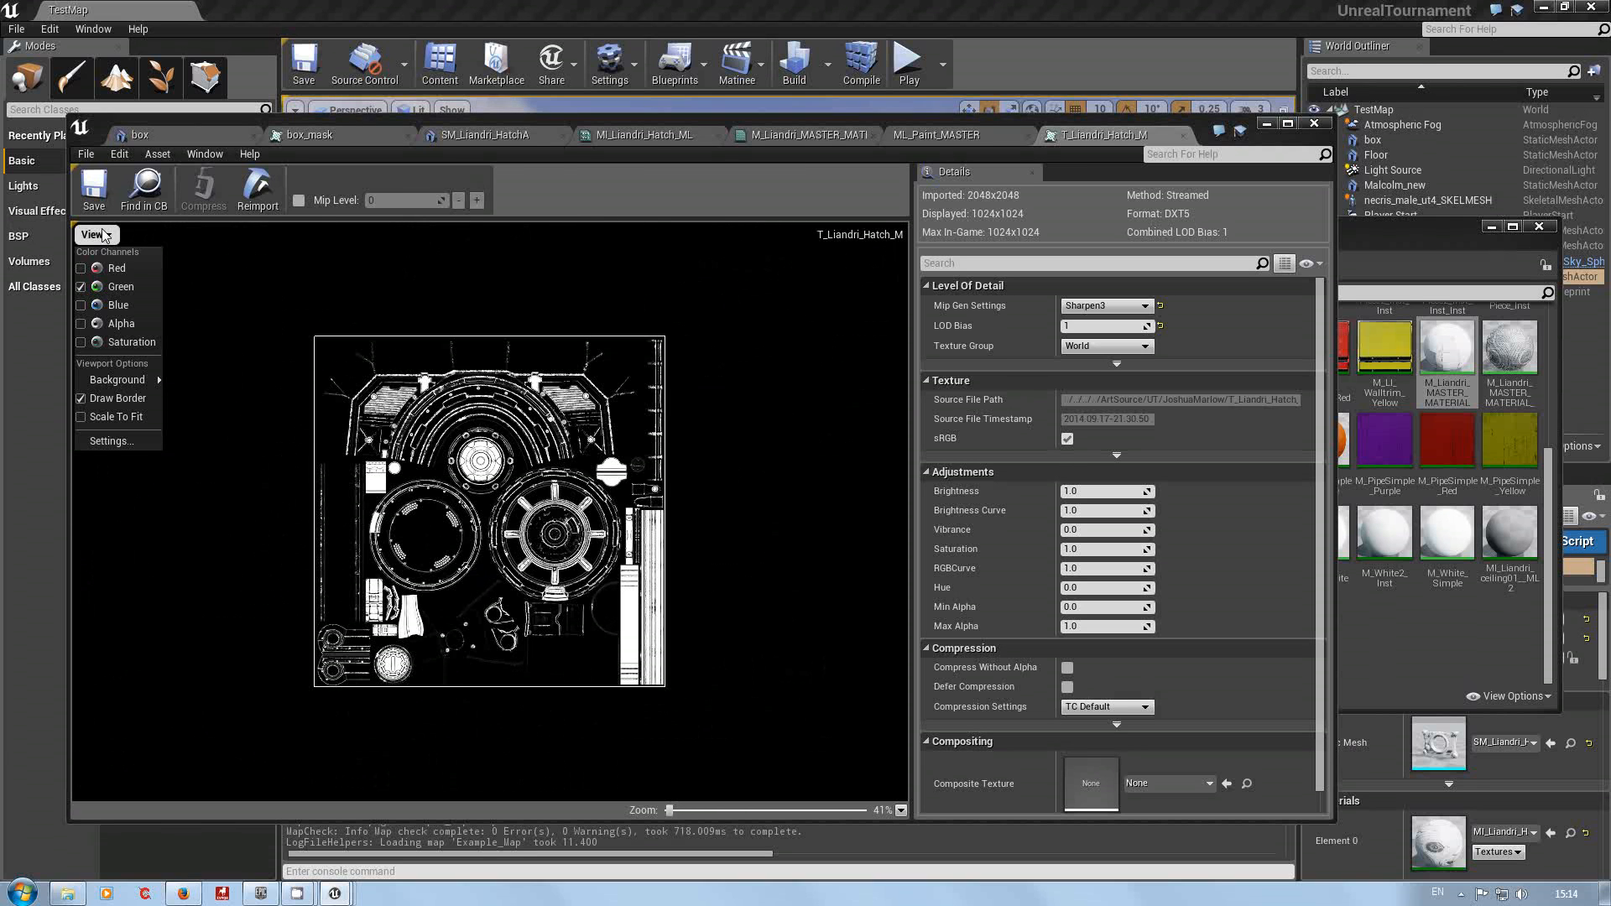
left_click(81, 269)
left_click(82, 287)
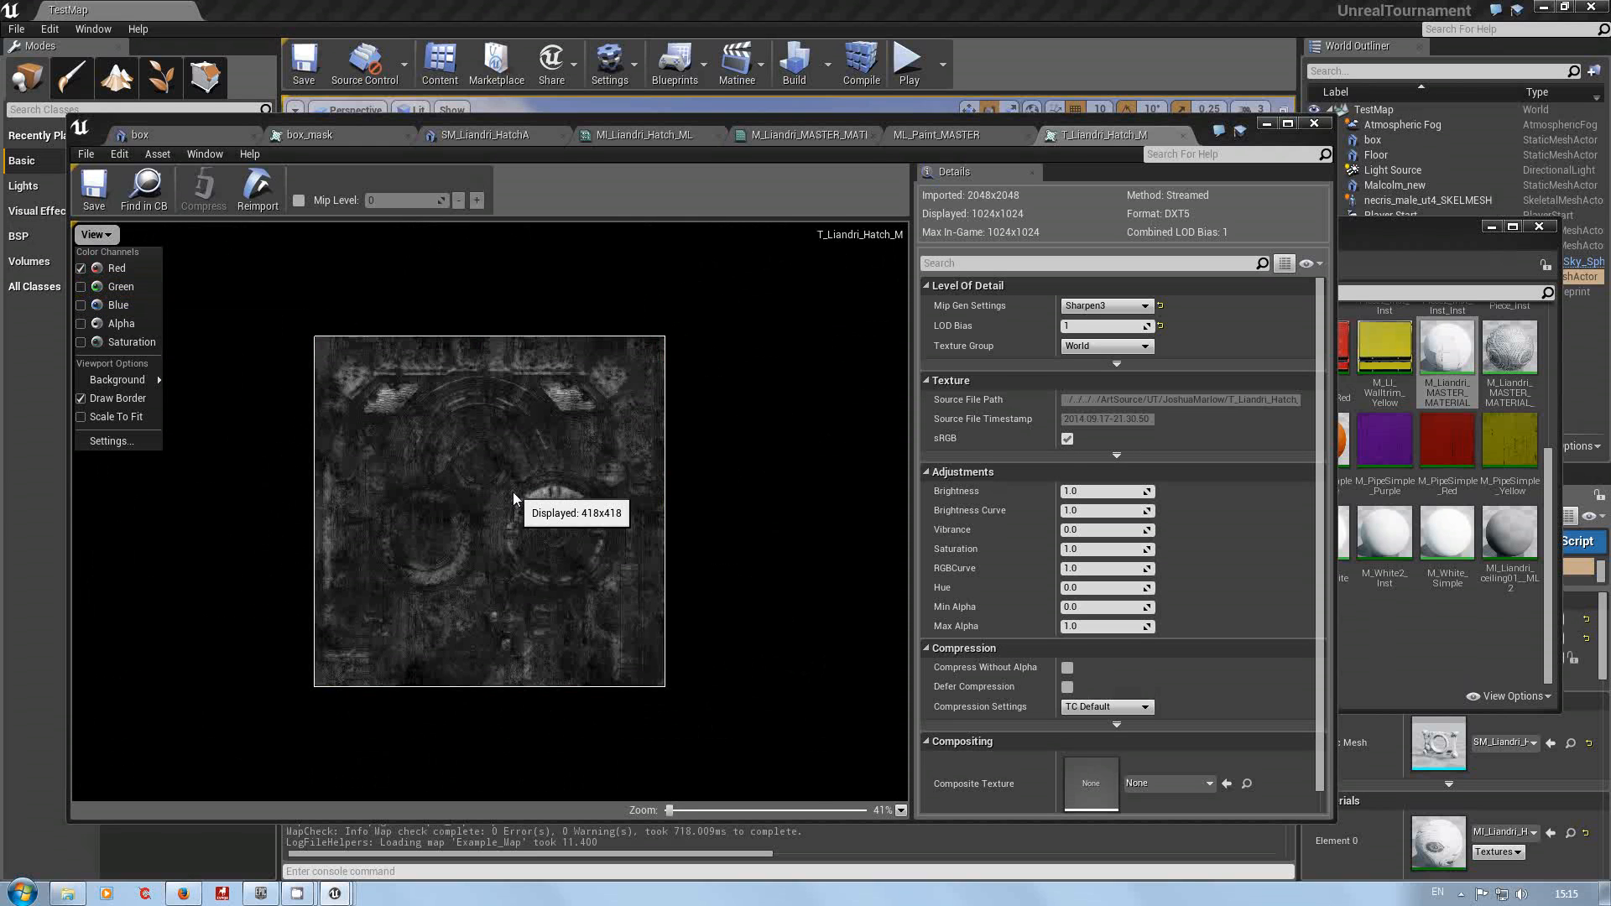
scroll(508, 495, "up", 4)
scroll(502, 513, "down", 3)
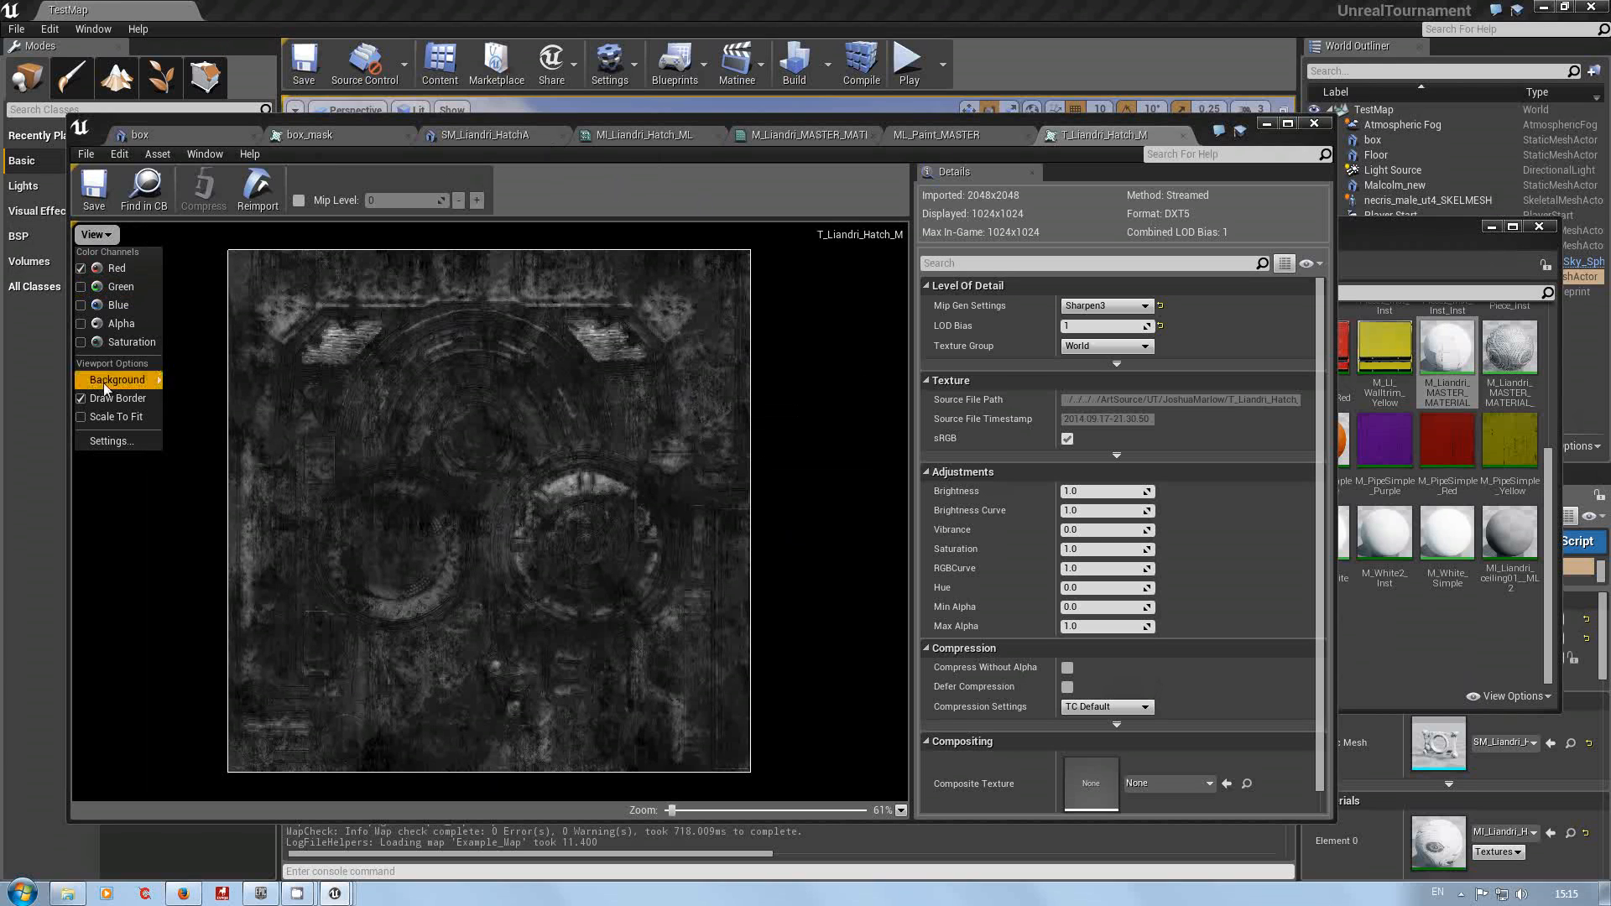
left_click(81, 287)
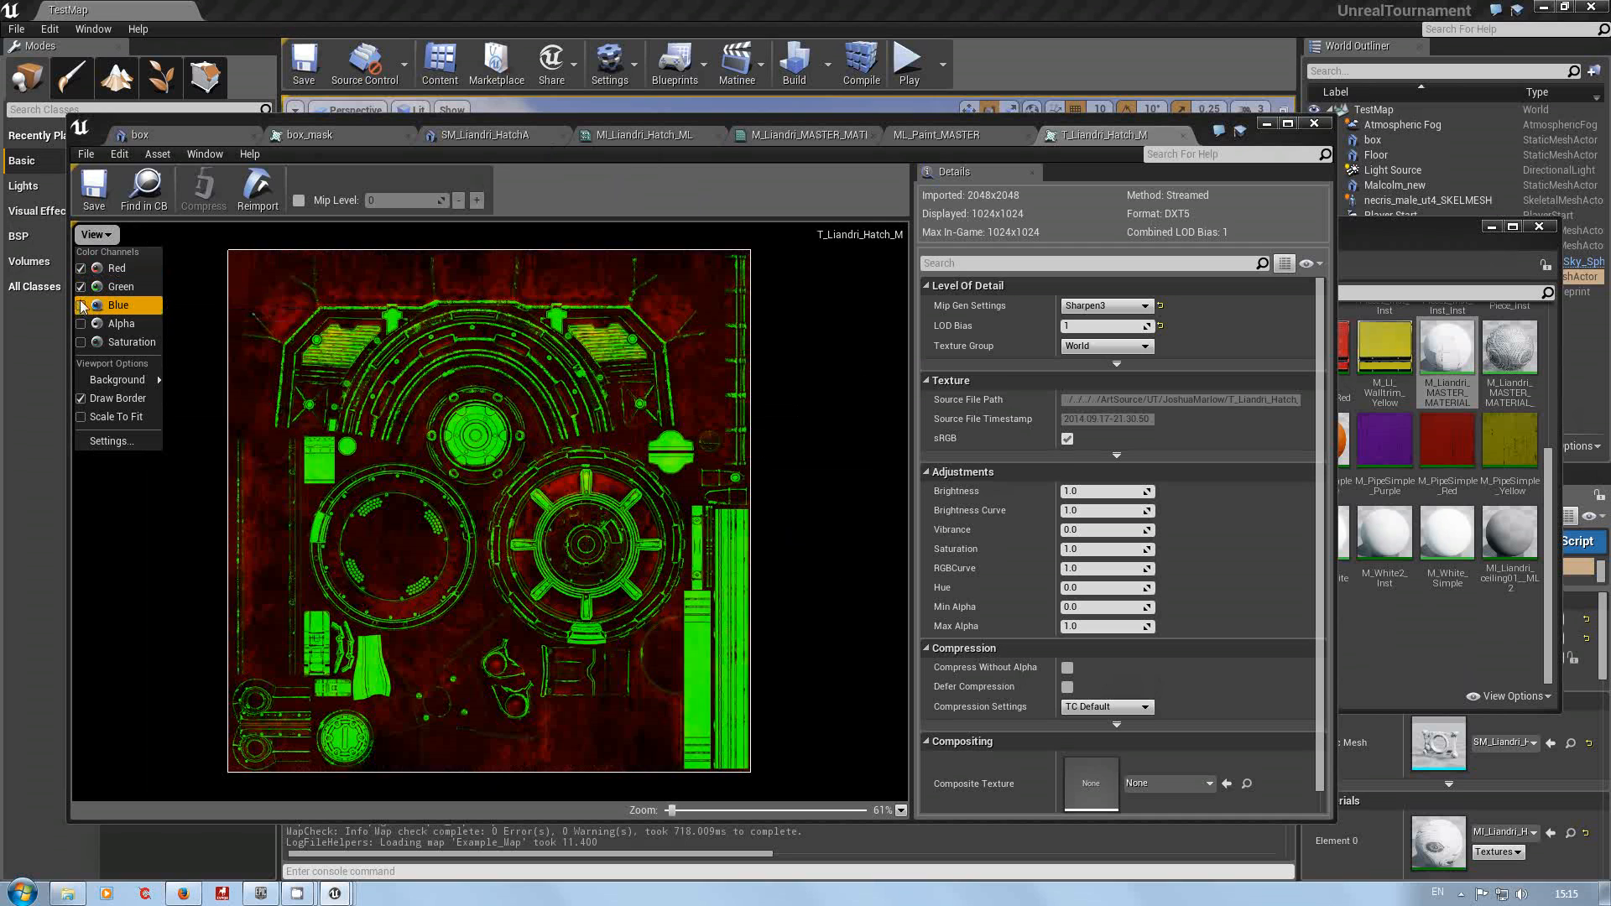
left_click(80, 305)
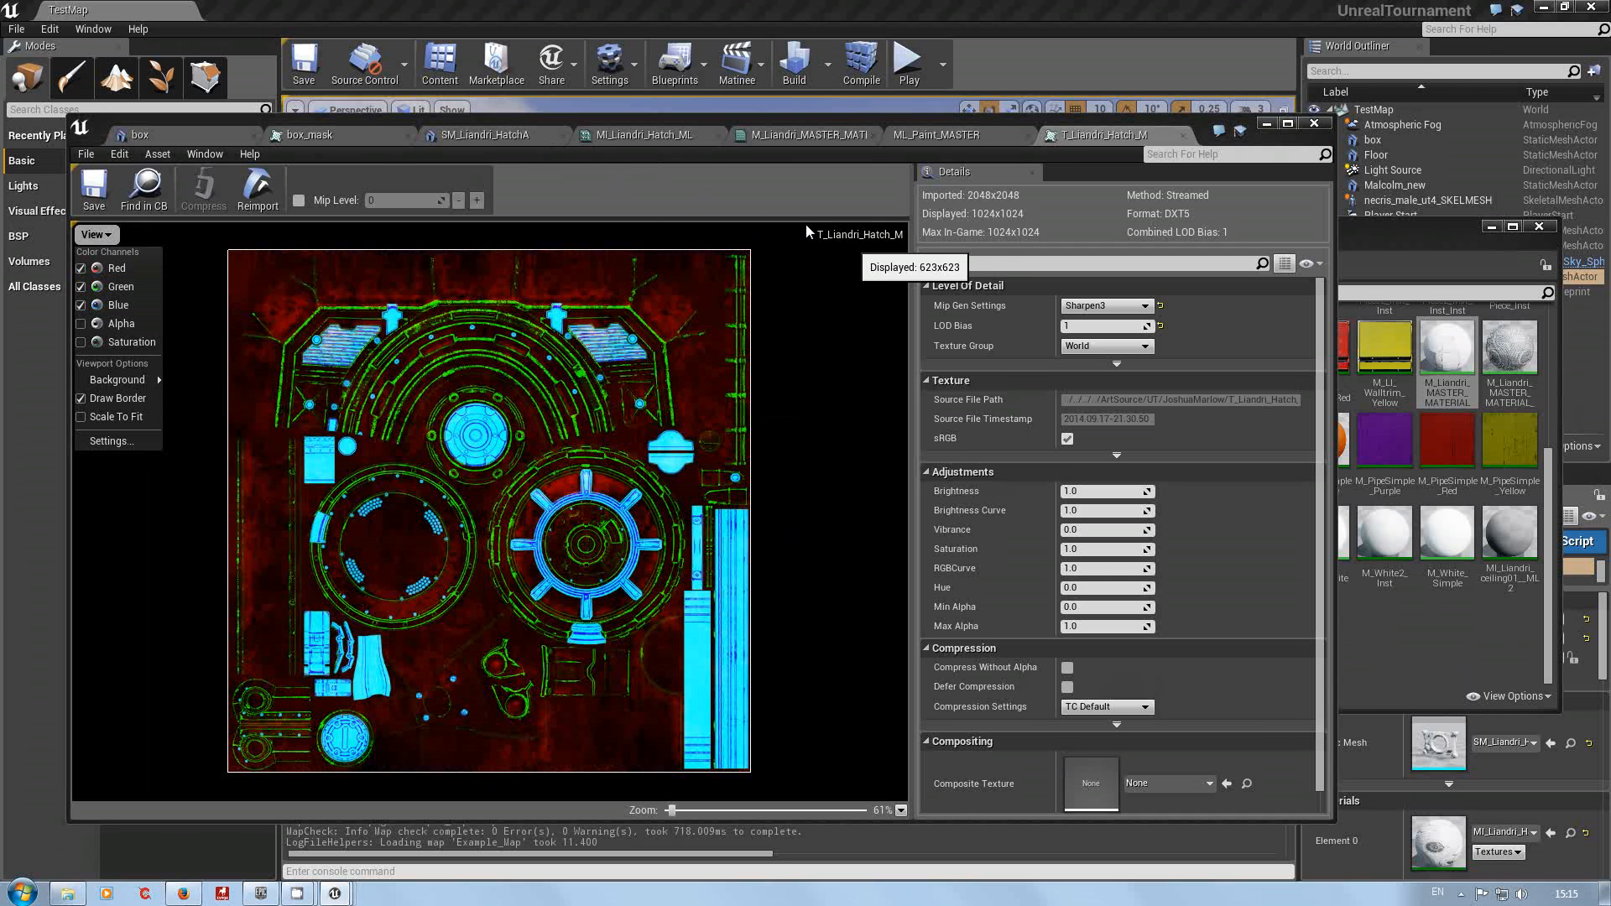
Step: Go back to the box static mesh with the Content Browser minimized, and examine the box's triangle and cross faces and its lid
left_click(188, 137)
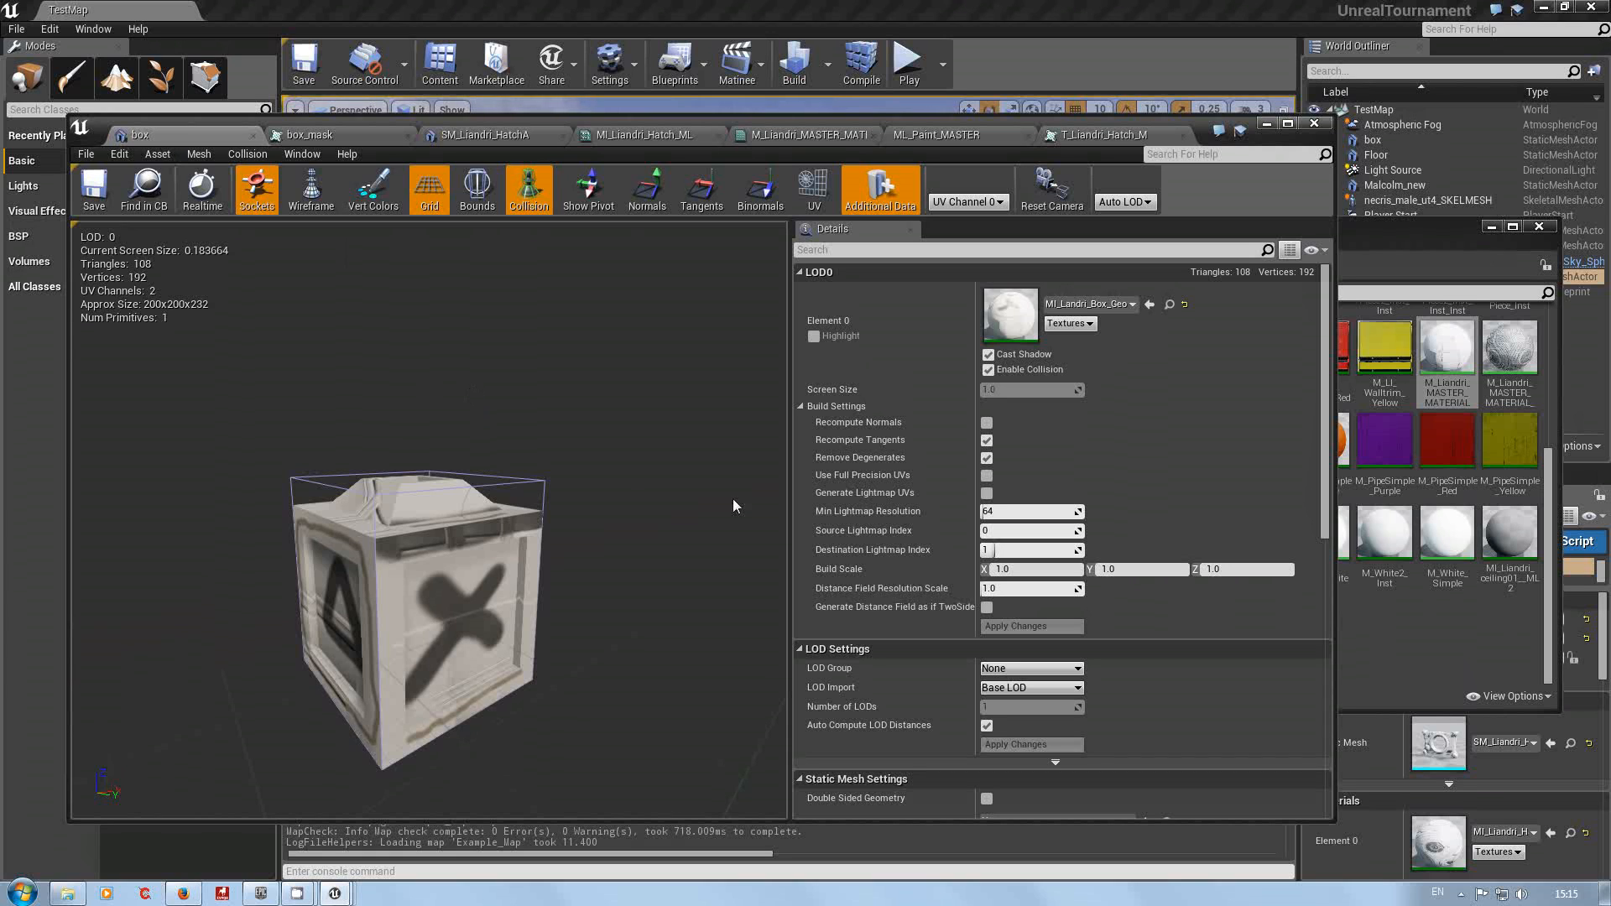
left_click(1397, 234)
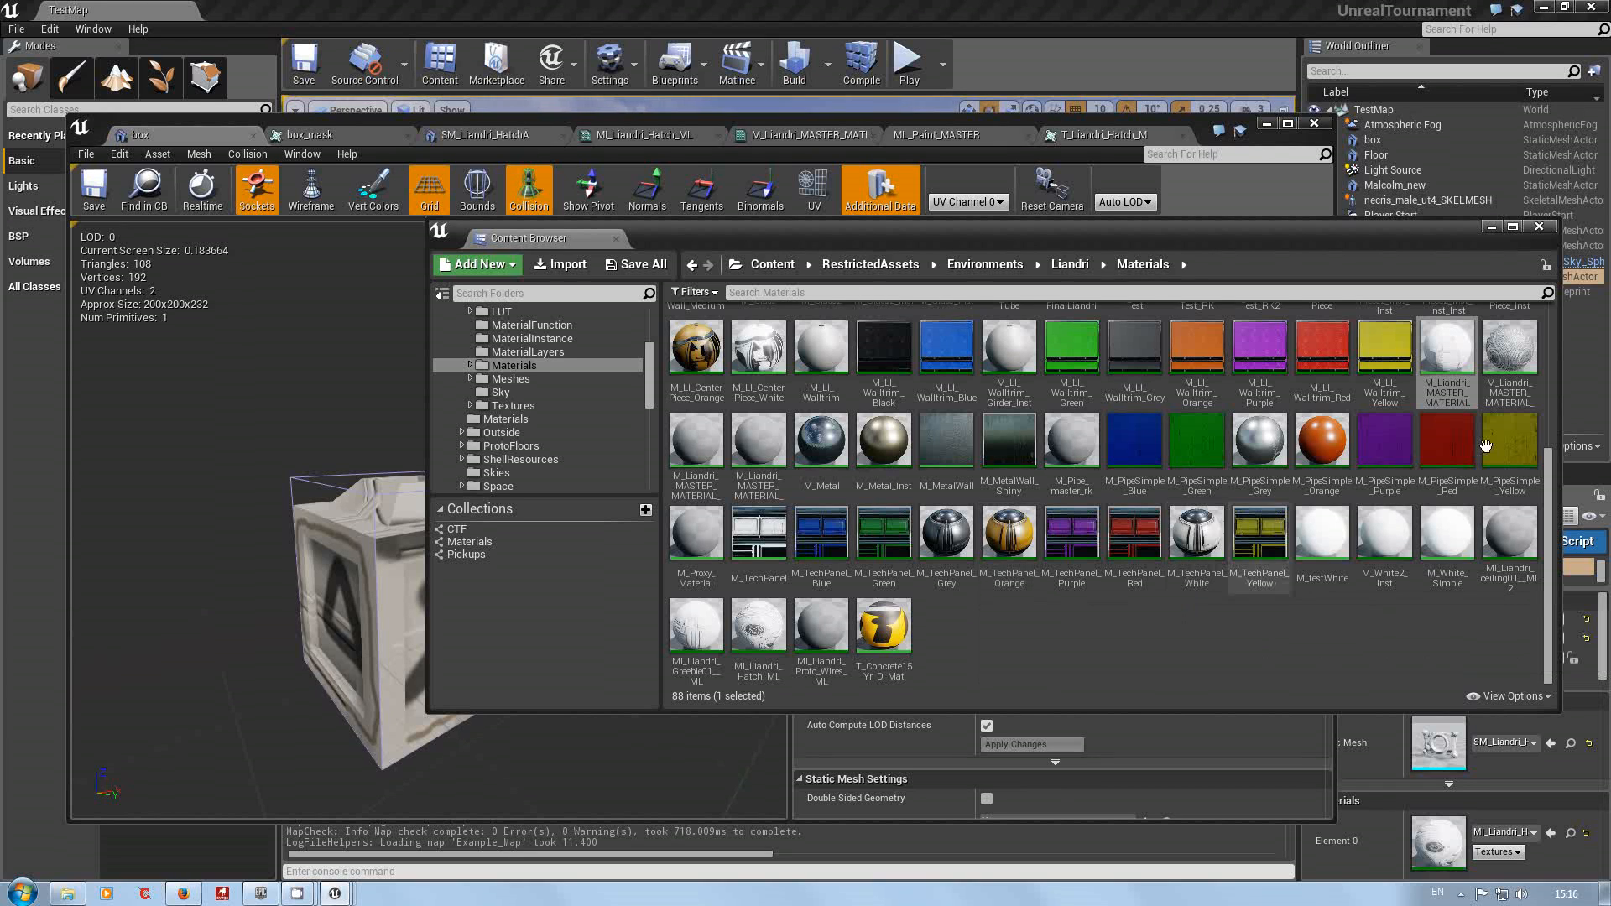
left_click(1490, 228)
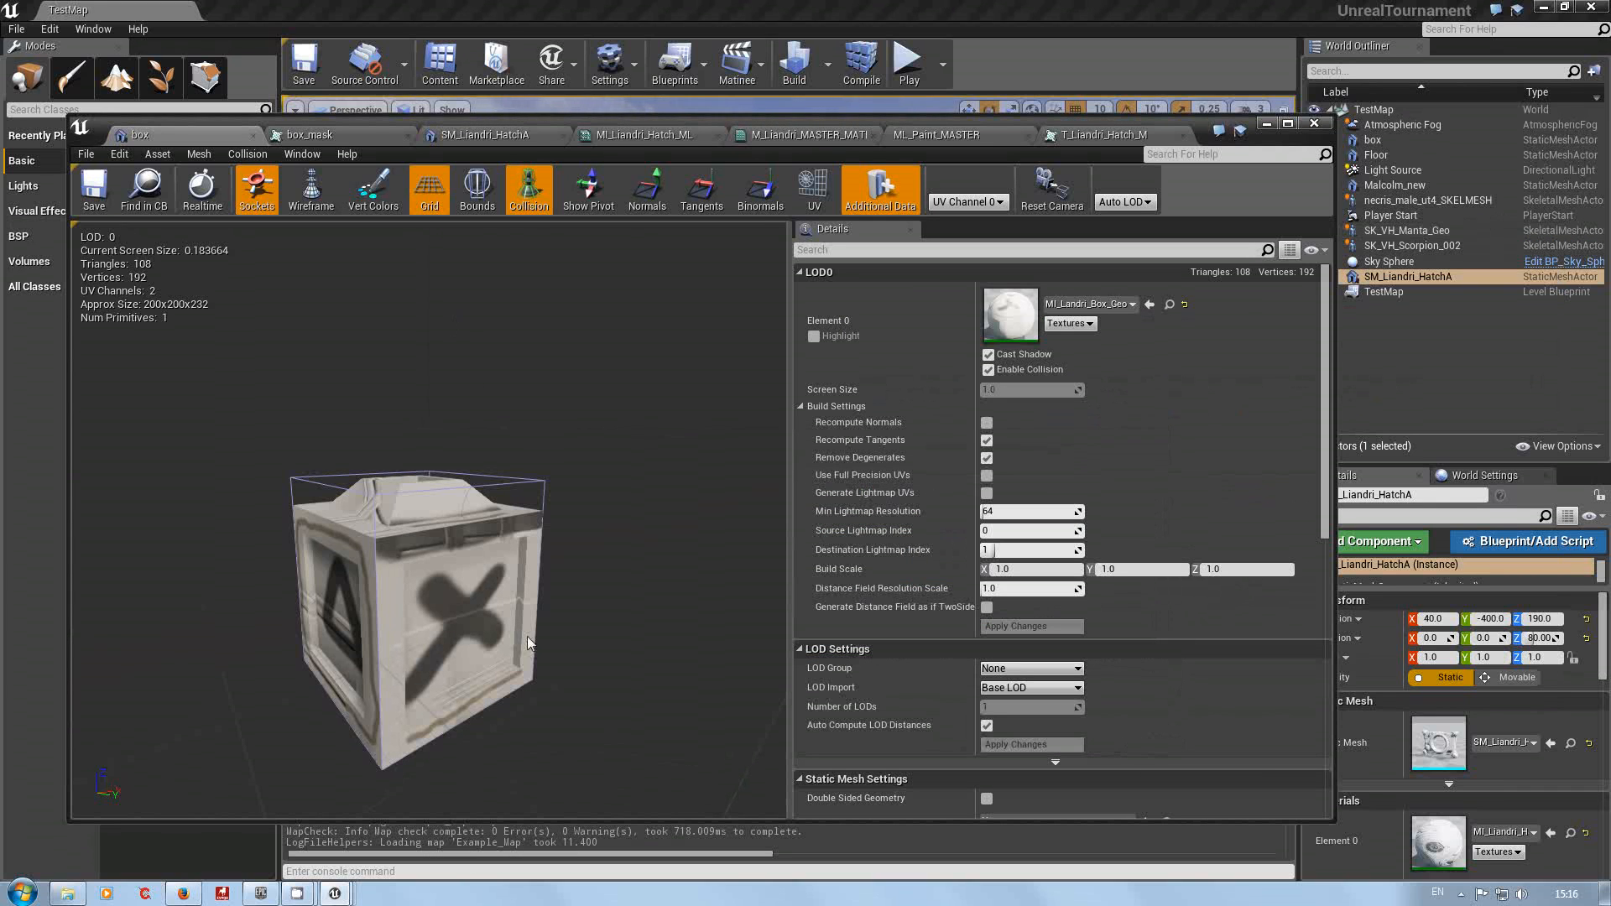
left_click_drag(596, 645, 534, 581)
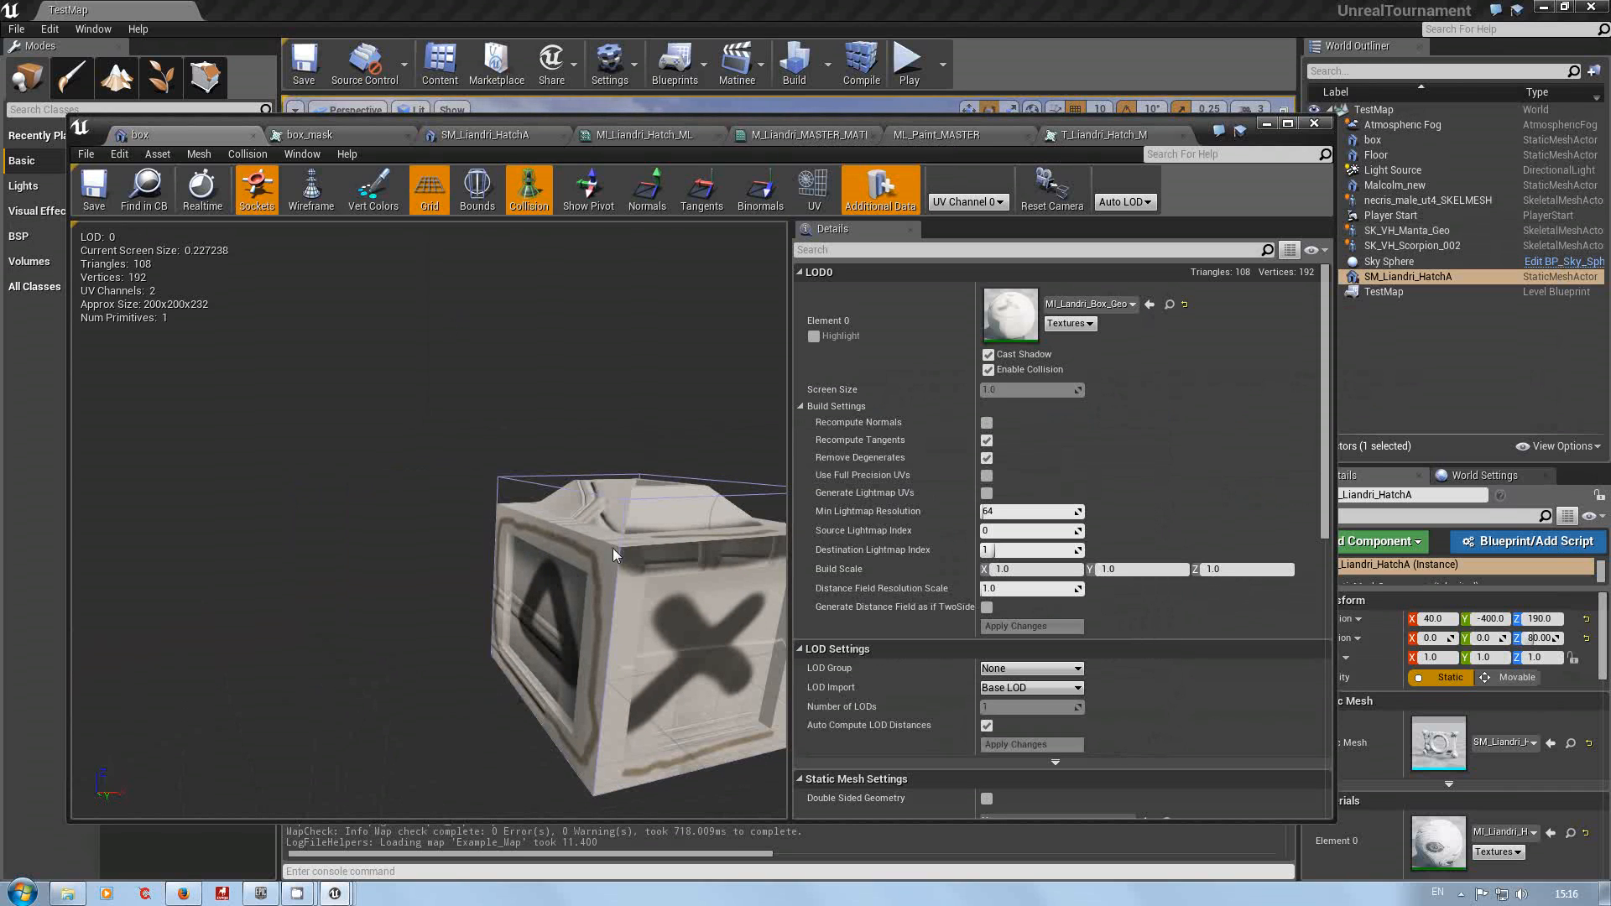
left_click_drag(614, 548, 399, 657)
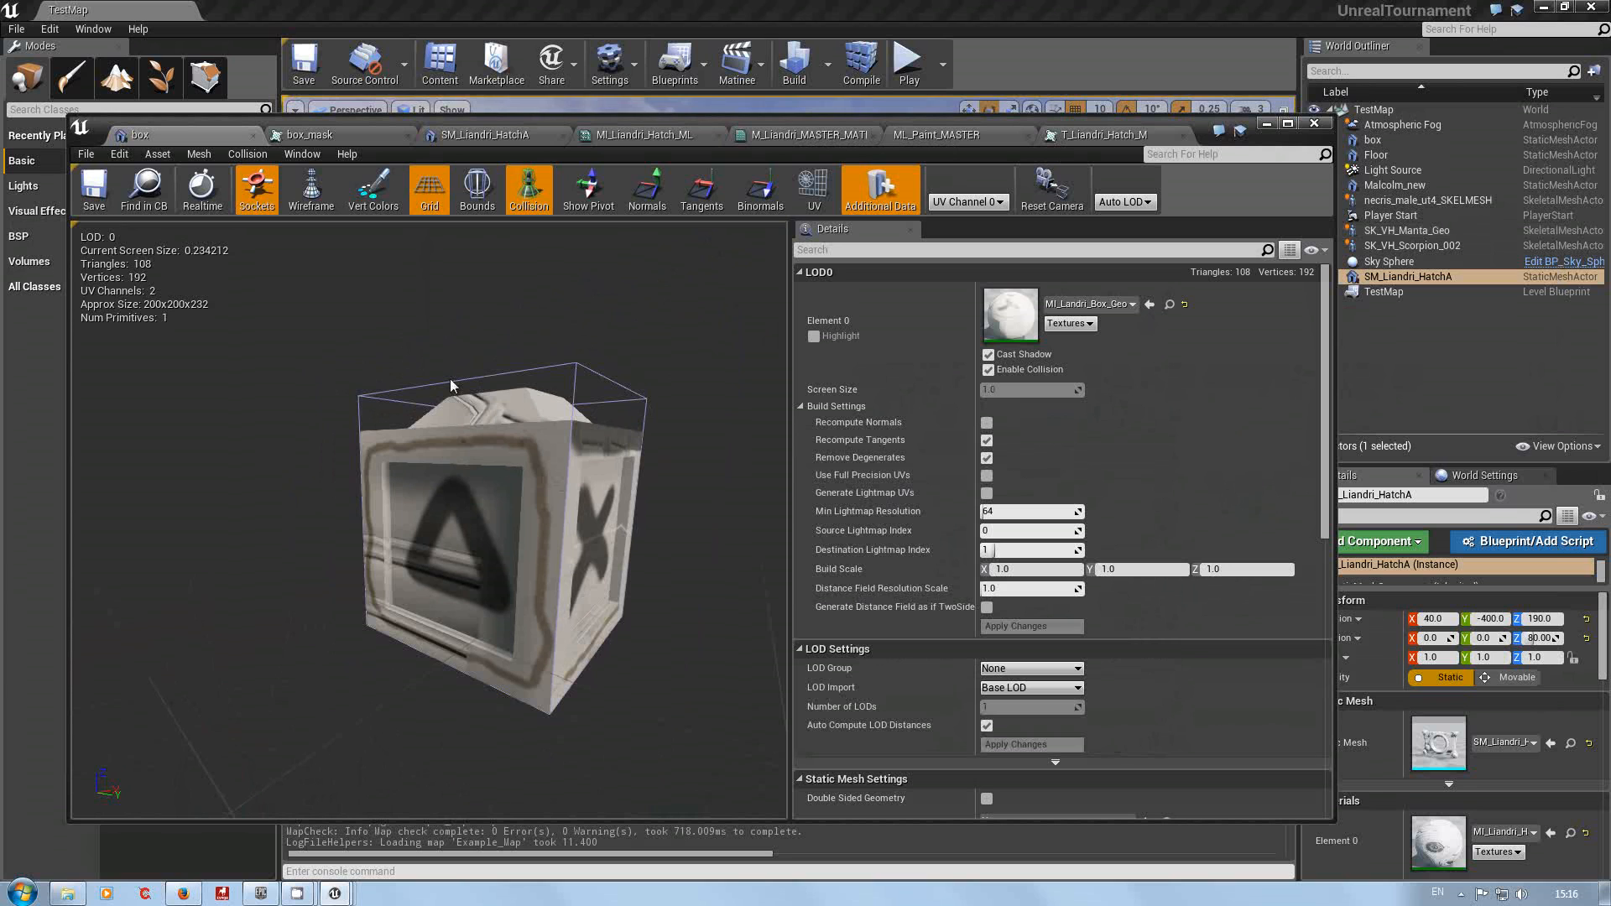
mouse_move(385, 366)
left_mouse_down()
mouse_move(385, 319)
mouse_move(352, 252)
mouse_move(364, 192)
mouse_move(382, 362)
left_mouse_up()
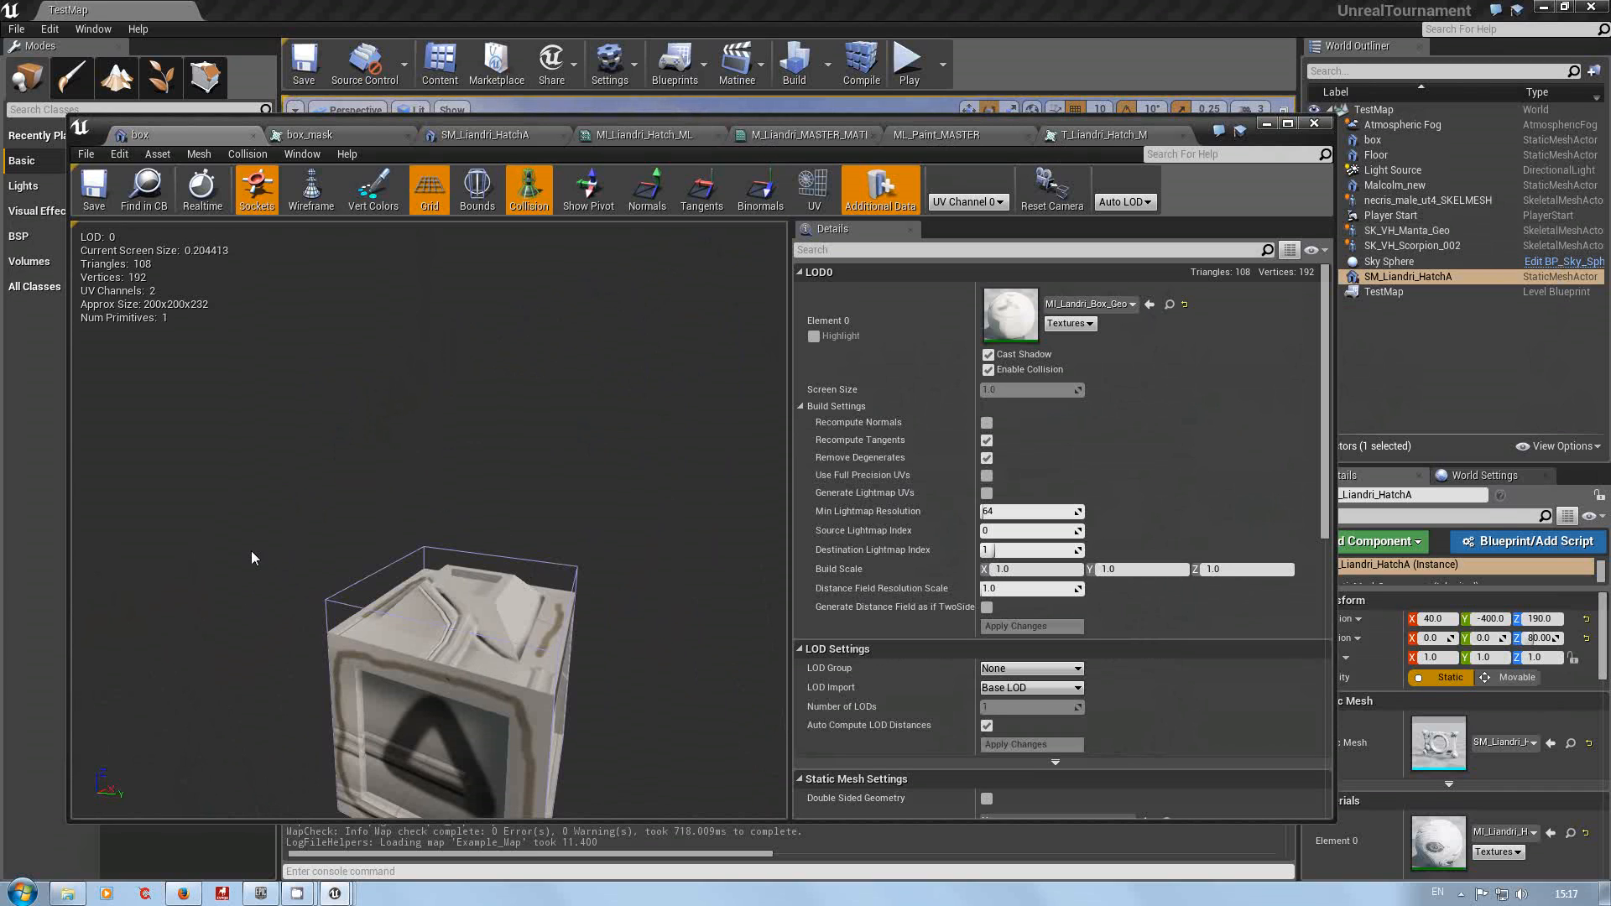
left_click_drag(288, 558, 416, 450)
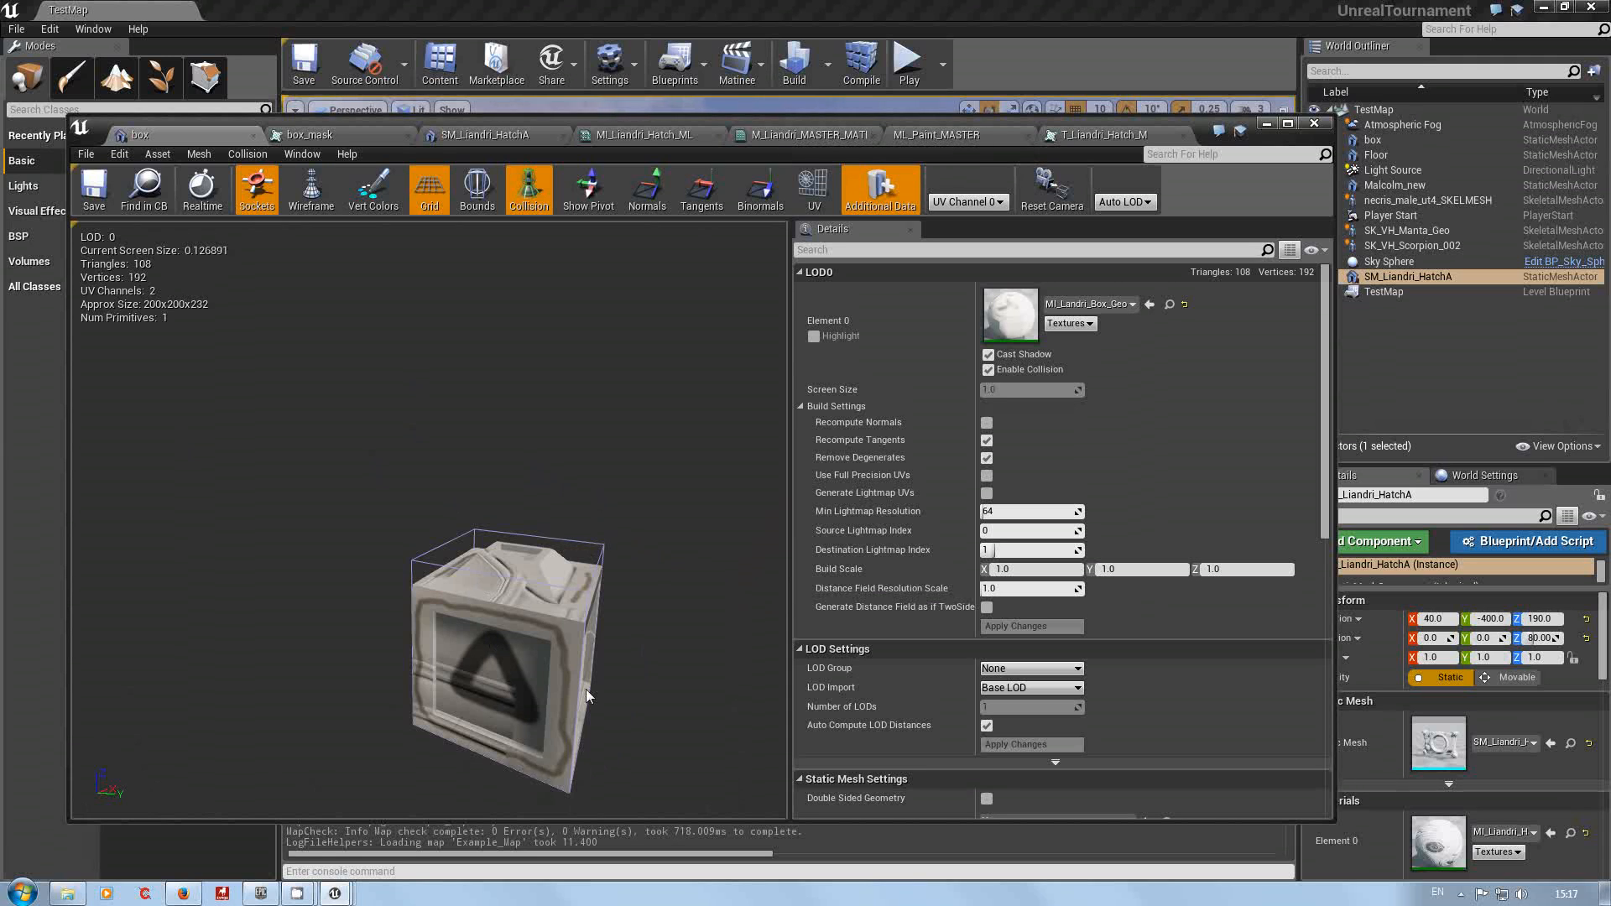
Step: Open the box_mask texture again and examine its painted symbols and edge lines with the whole mask in view
left_click(333, 138)
scroll(436, 336, "down", 8)
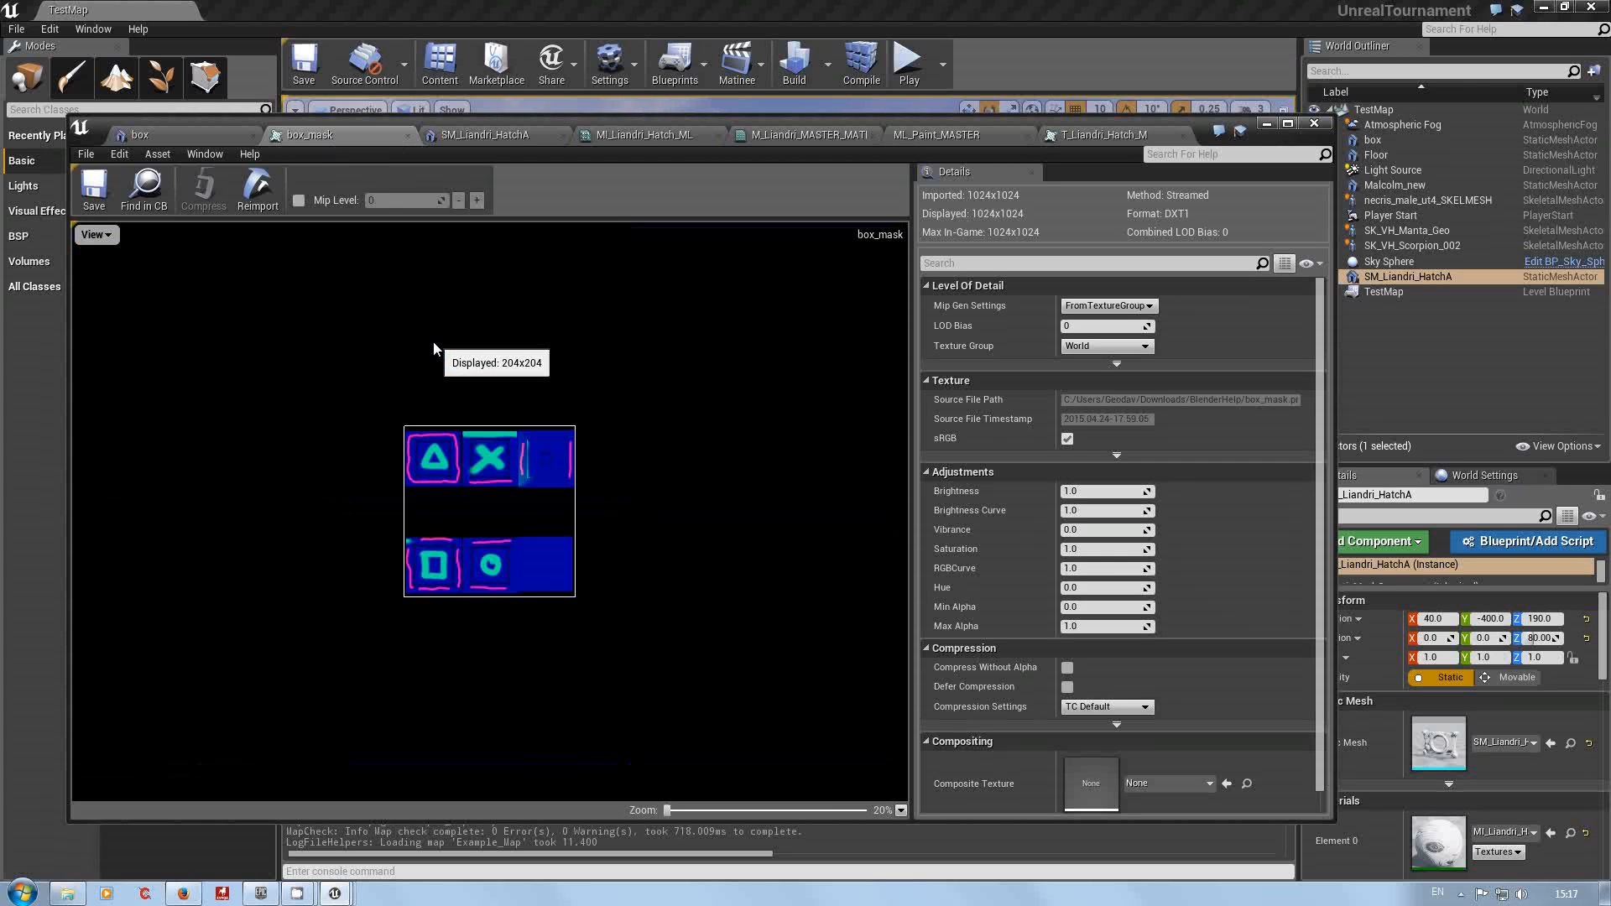
scroll(433, 341, "up", 4)
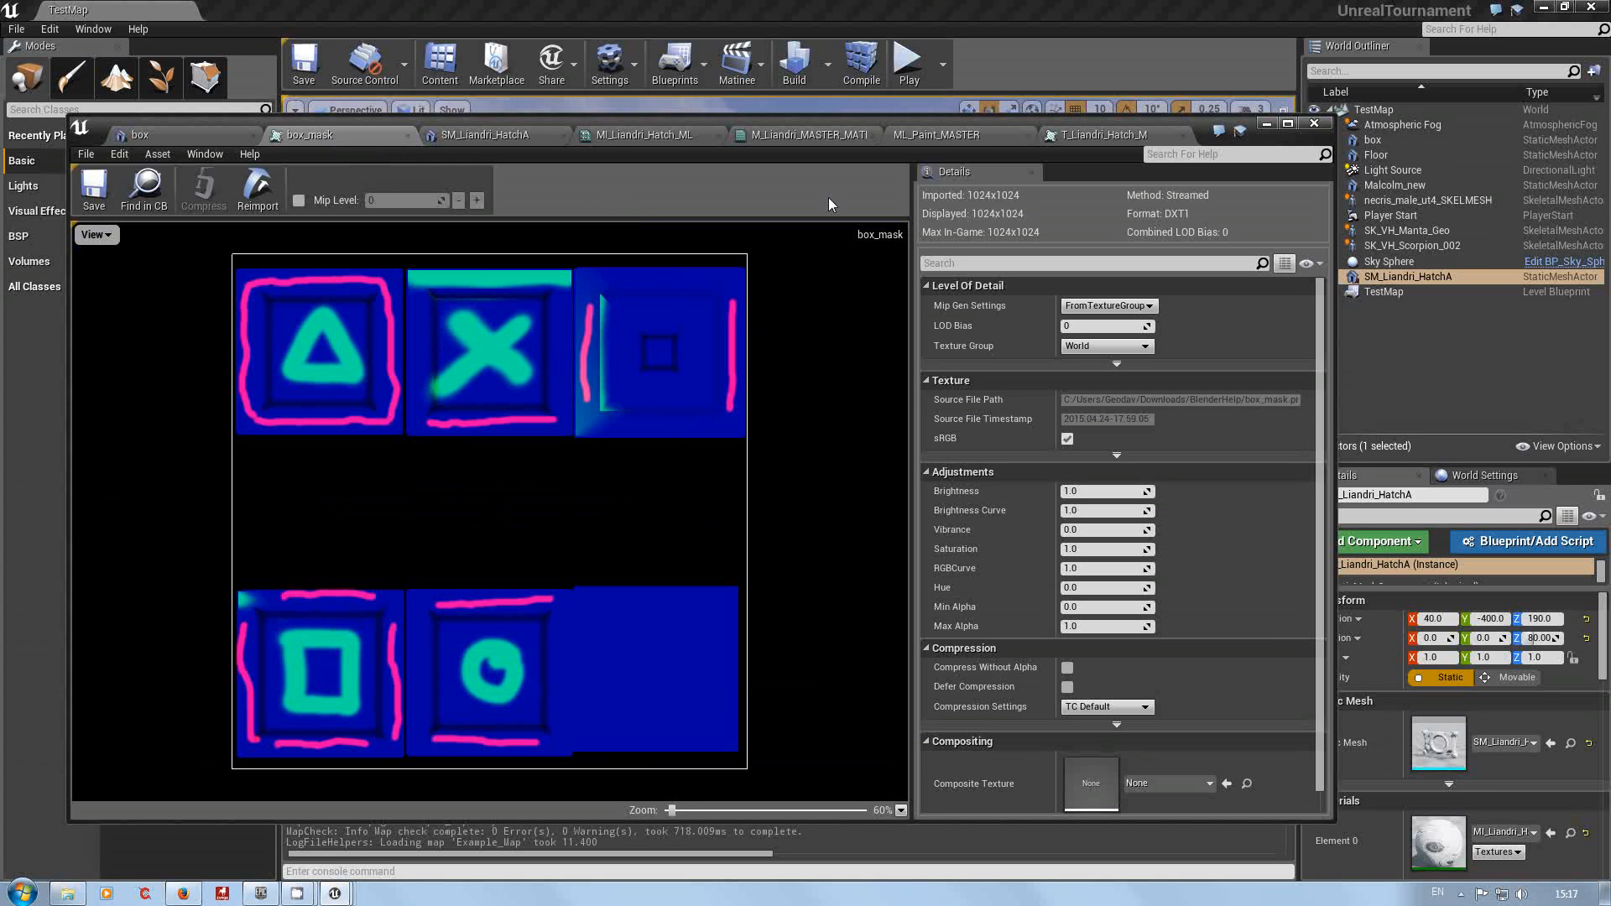
scroll(815, 233, "down", 2)
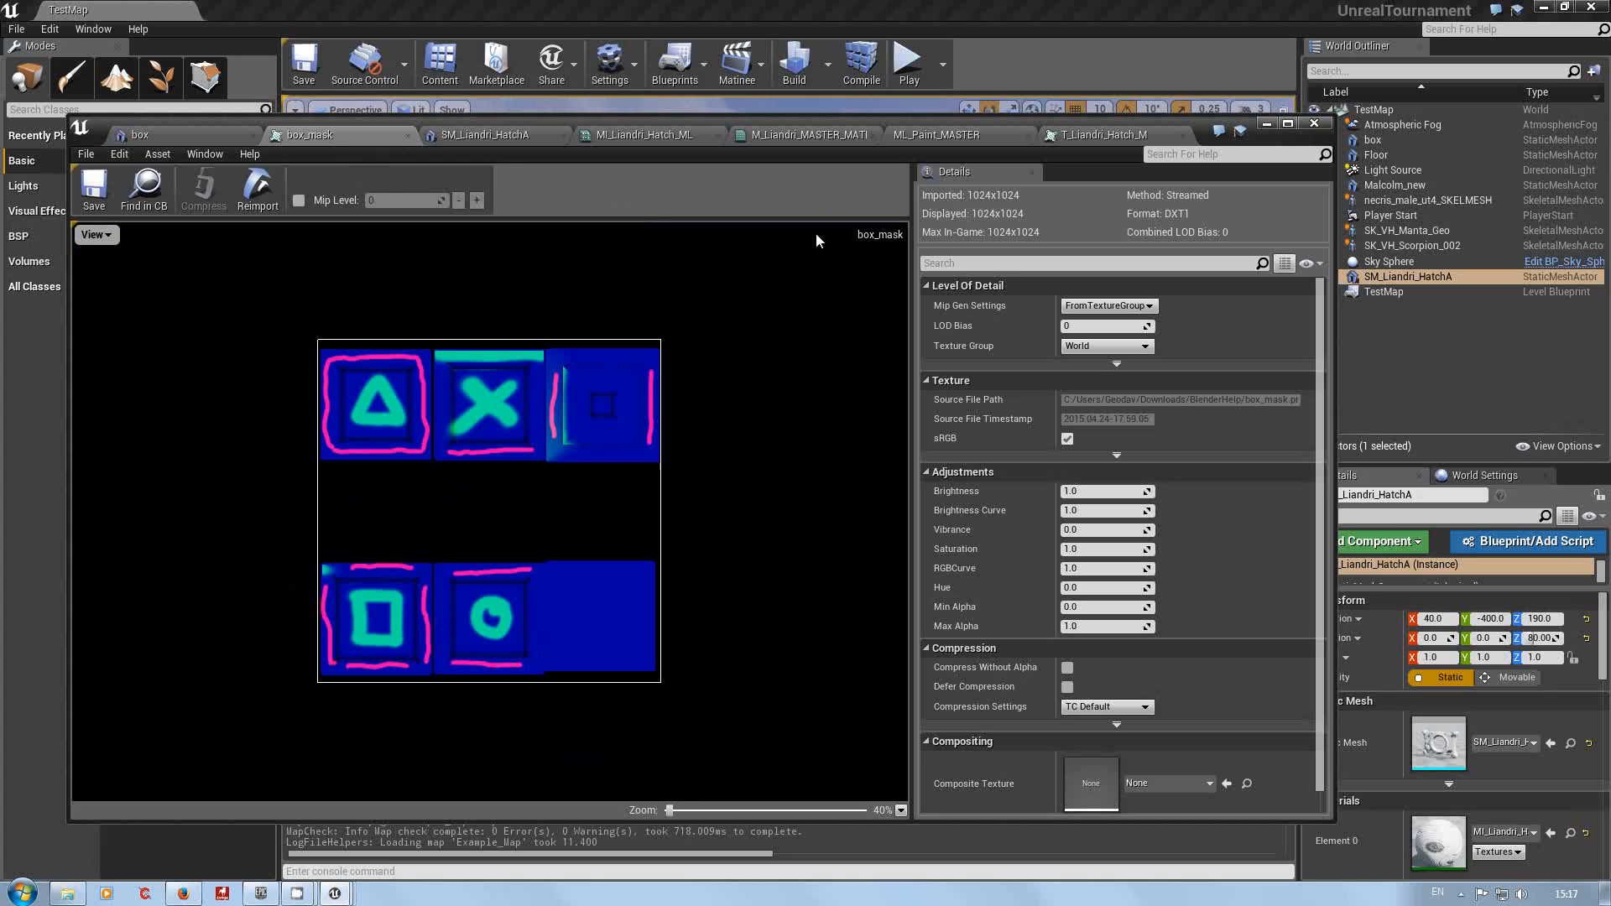
Step: Minimize the asset editor window and compare the Liandri hatch with the box in the level, viewing the vehicles and characters beside them
left_click(1264, 124)
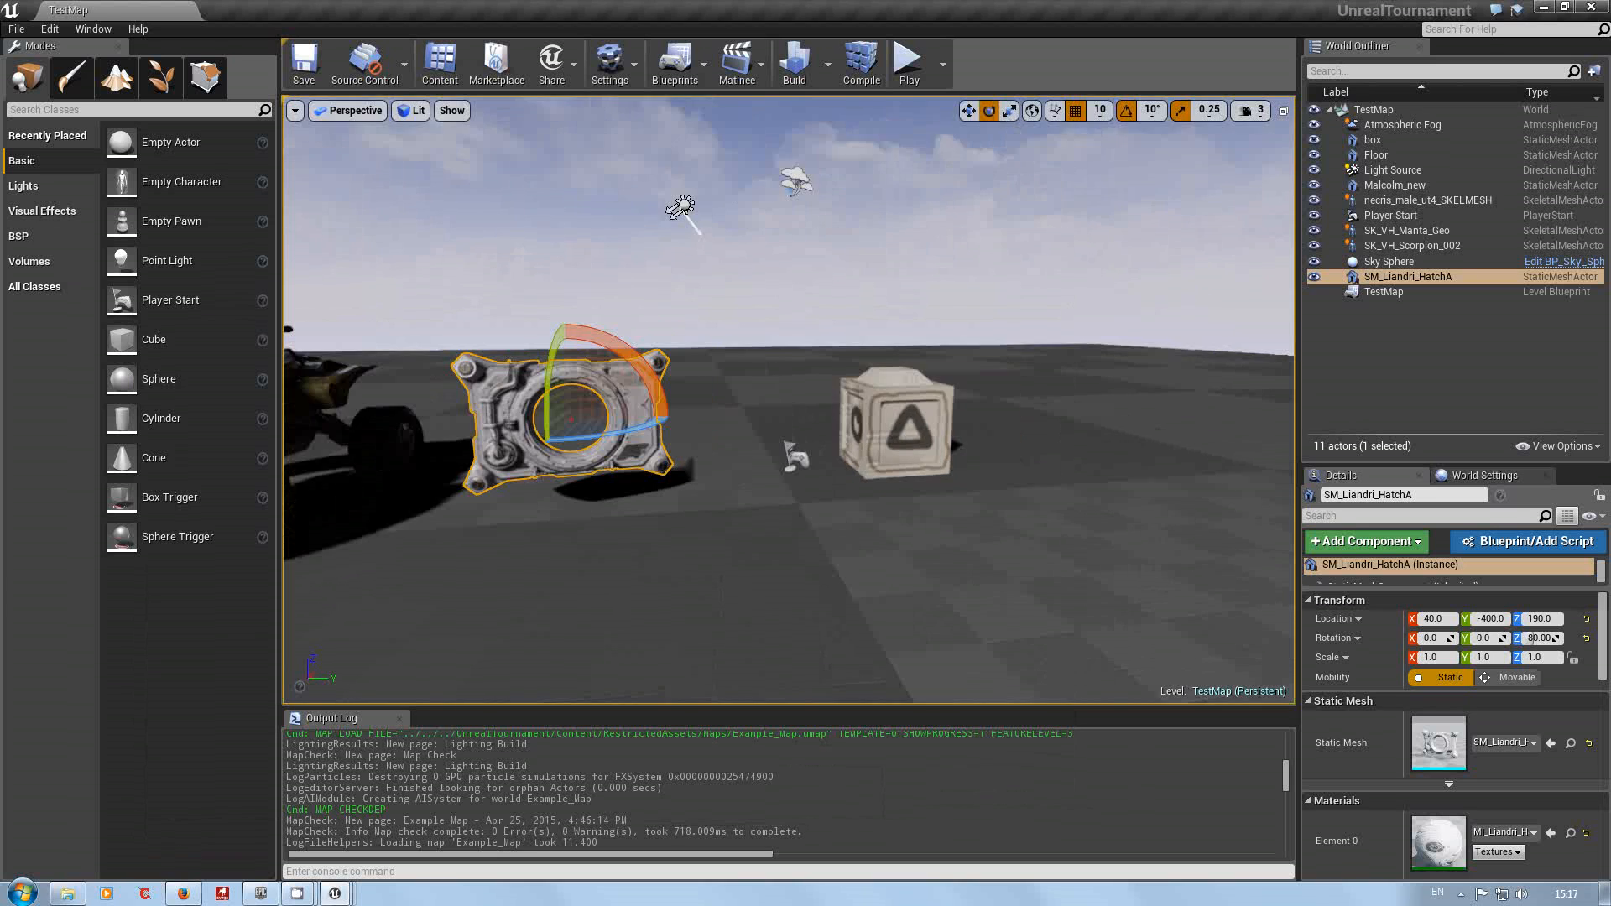
mouse_move(690, 902)
left_mouse_down()
mouse_move(633, 902)
mouse_move(691, 901)
left_mouse_up()
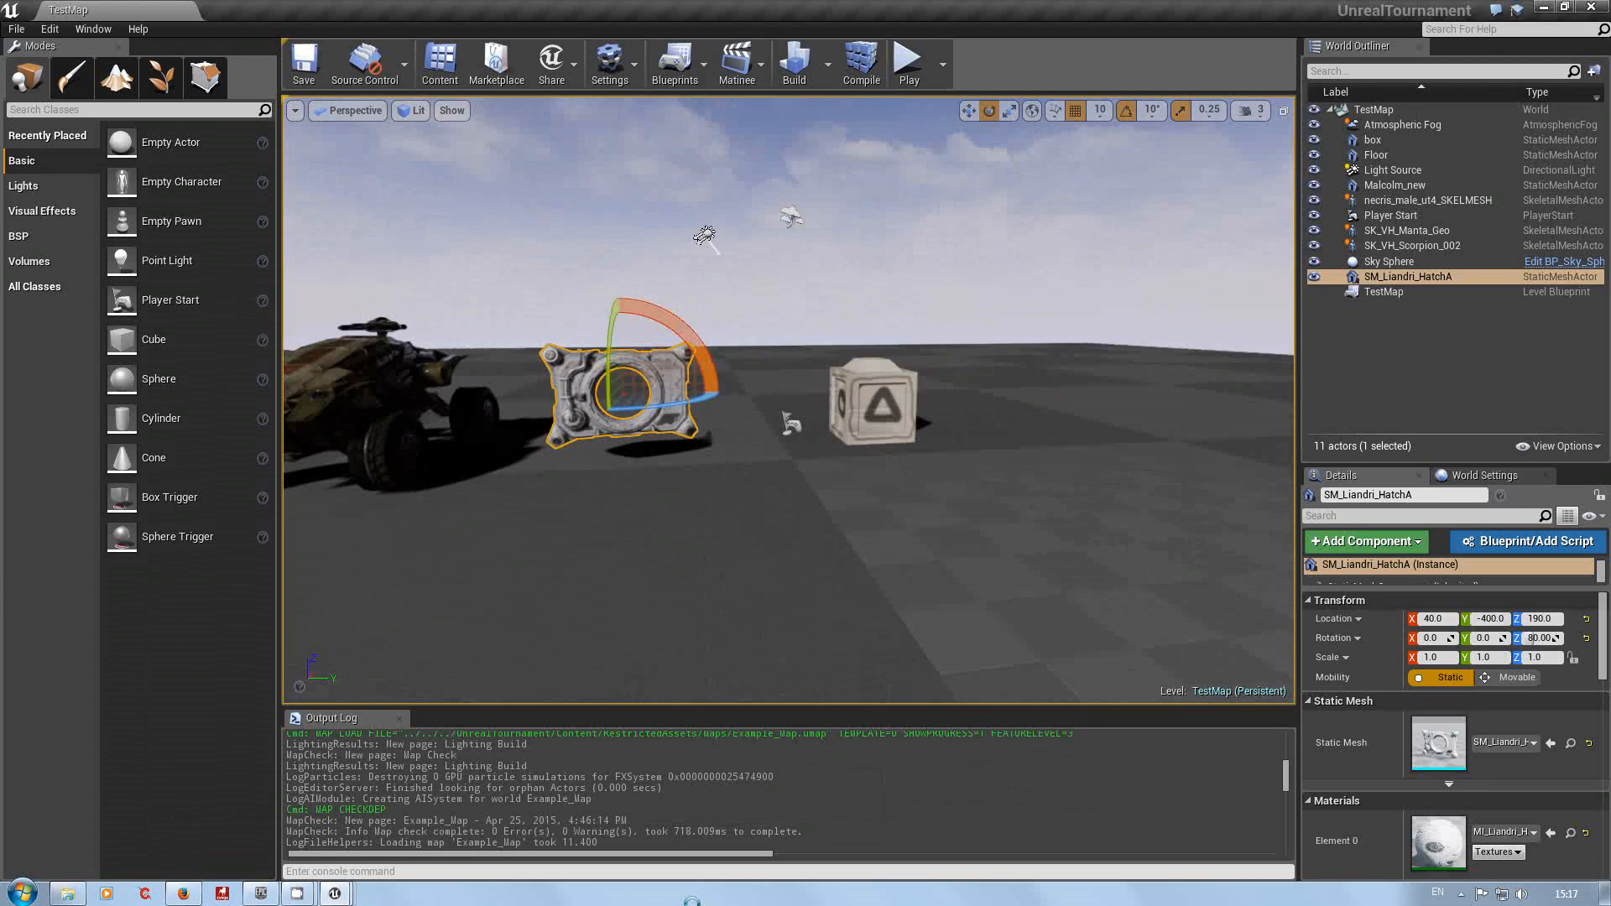
left_click_drag(687, 505, 613, 514)
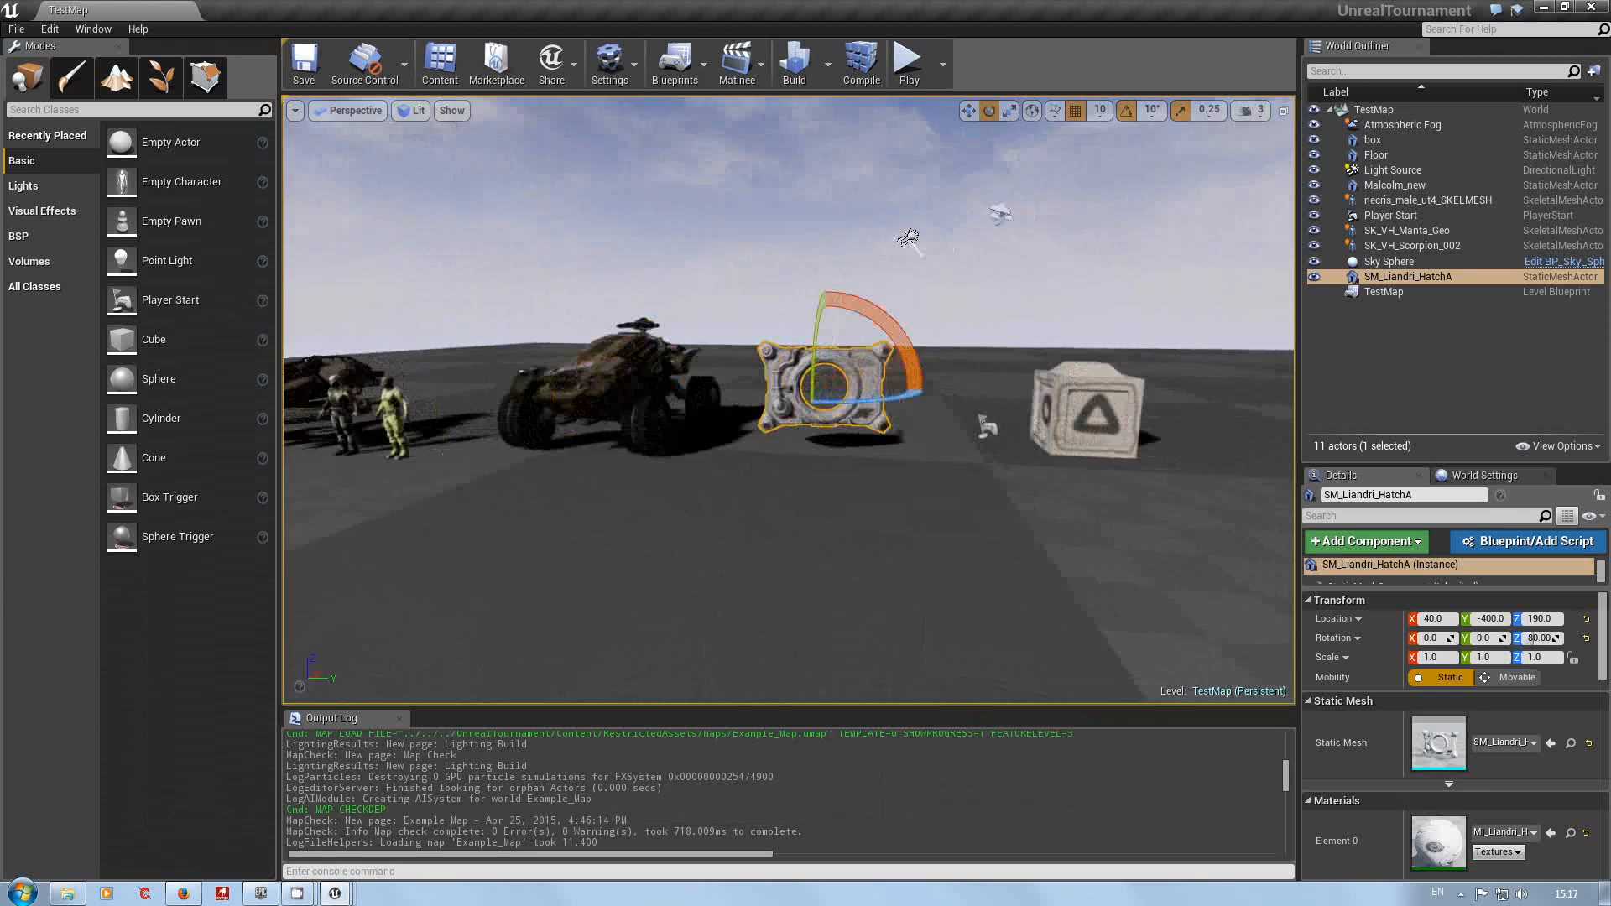
mouse_move(585, 360)
left_mouse_down()
mouse_move(638, 361)
mouse_move(571, 361)
mouse_move(586, 361)
left_mouse_up()
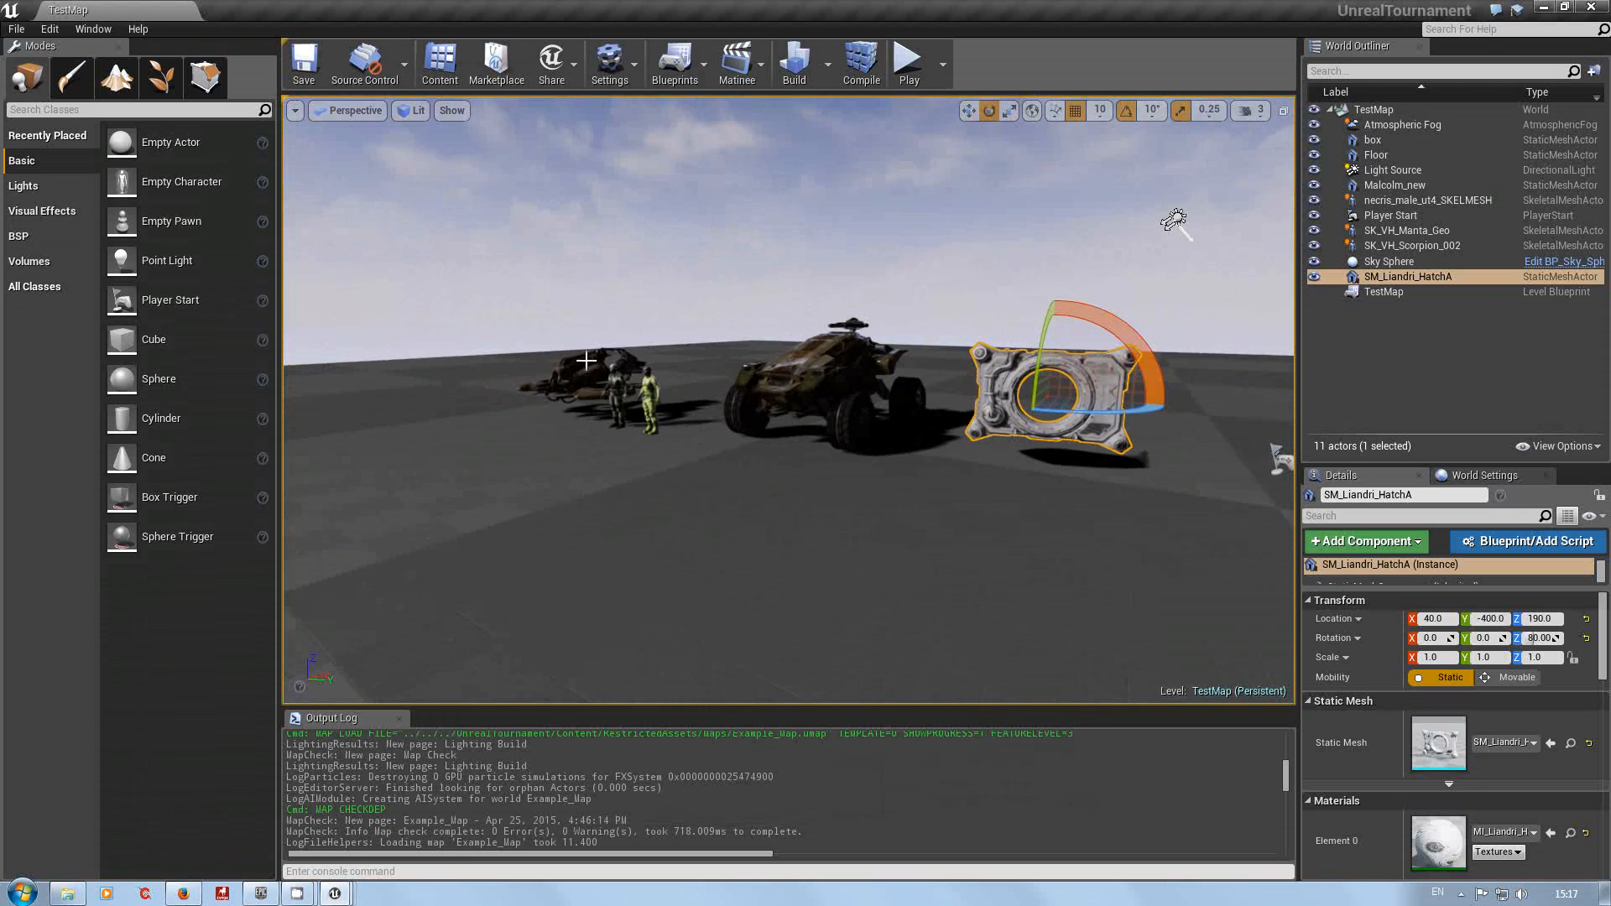
mouse_move(949, 532)
left_mouse_down()
mouse_move(929, 532)
mouse_move(1133, 532)
mouse_move(981, 504)
mouse_move(1007, 500)
left_mouse_up()
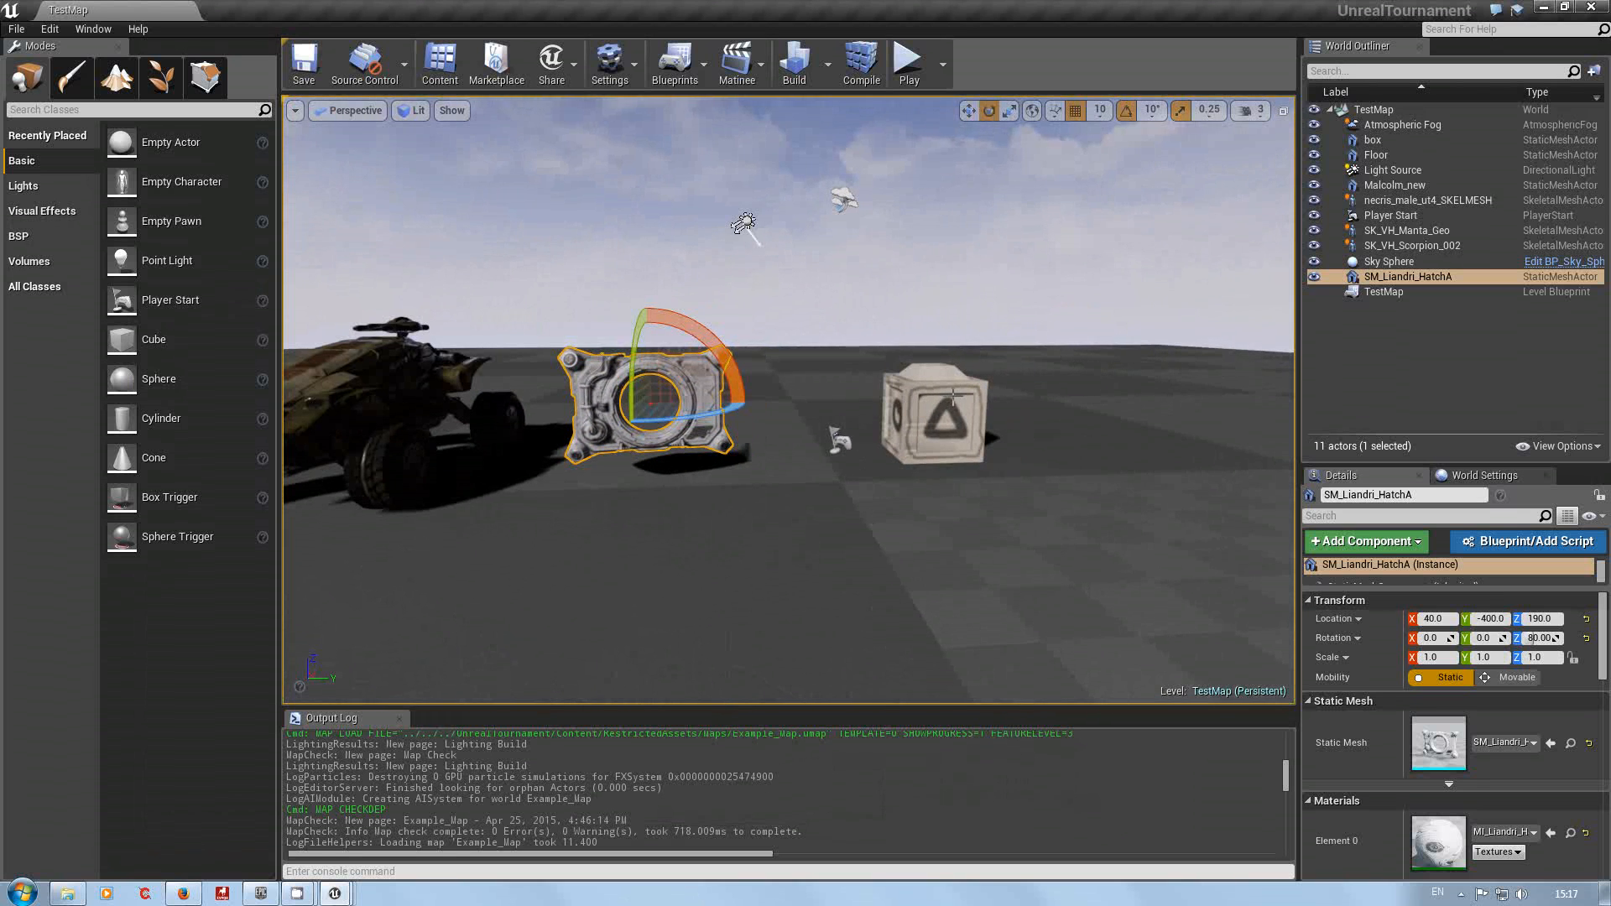
scroll(929, 382, "up", 6)
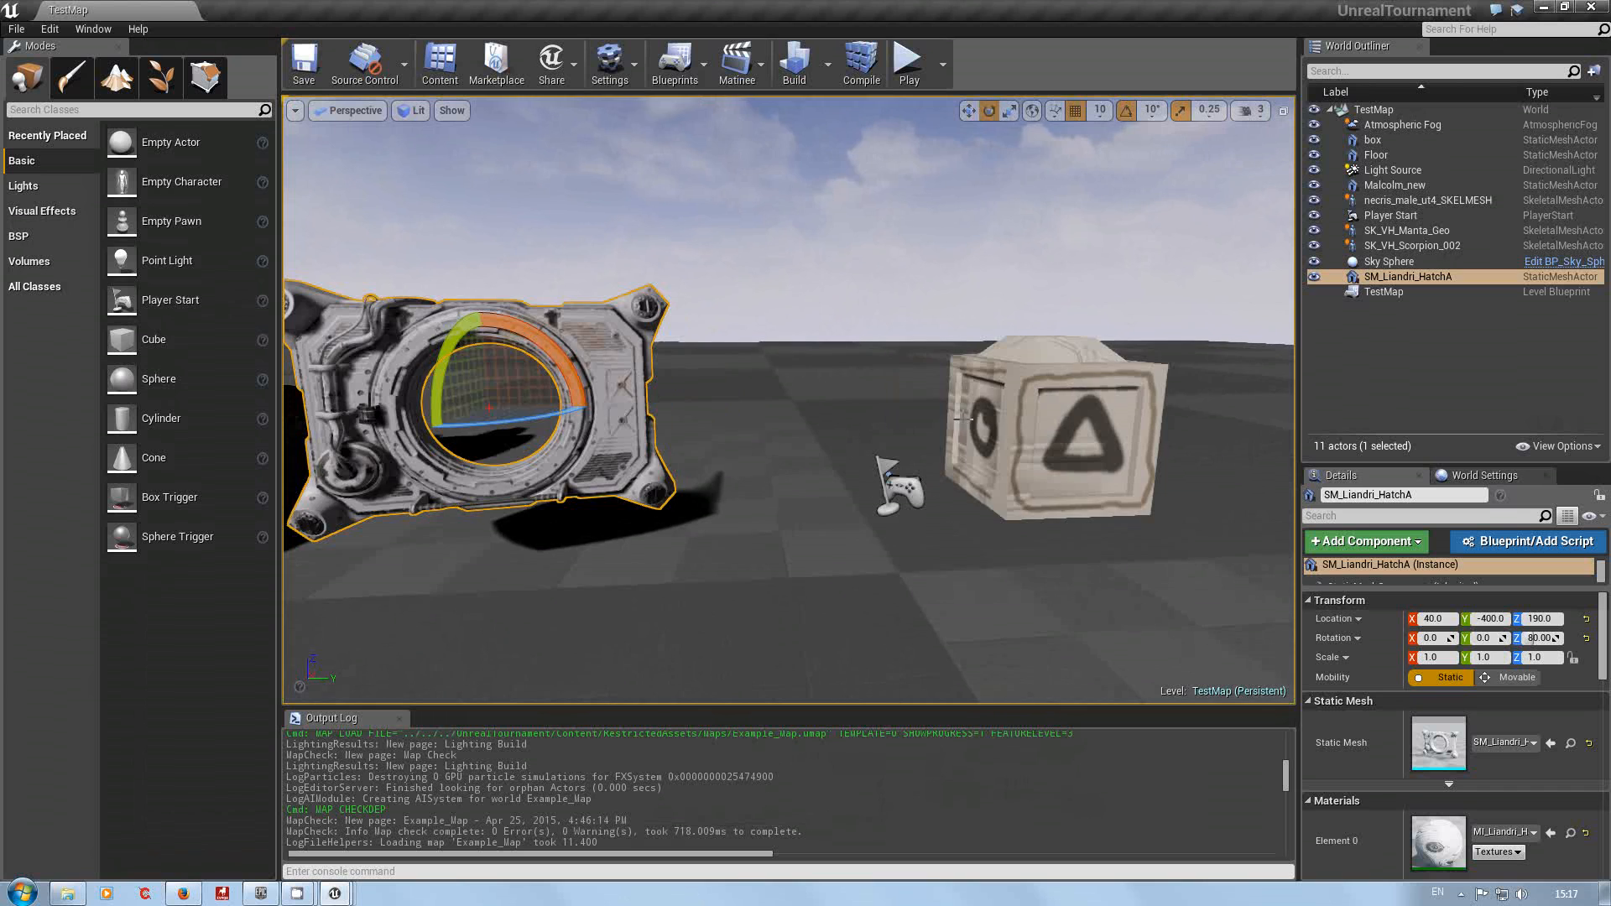
scroll(1122, 386, "down", 1)
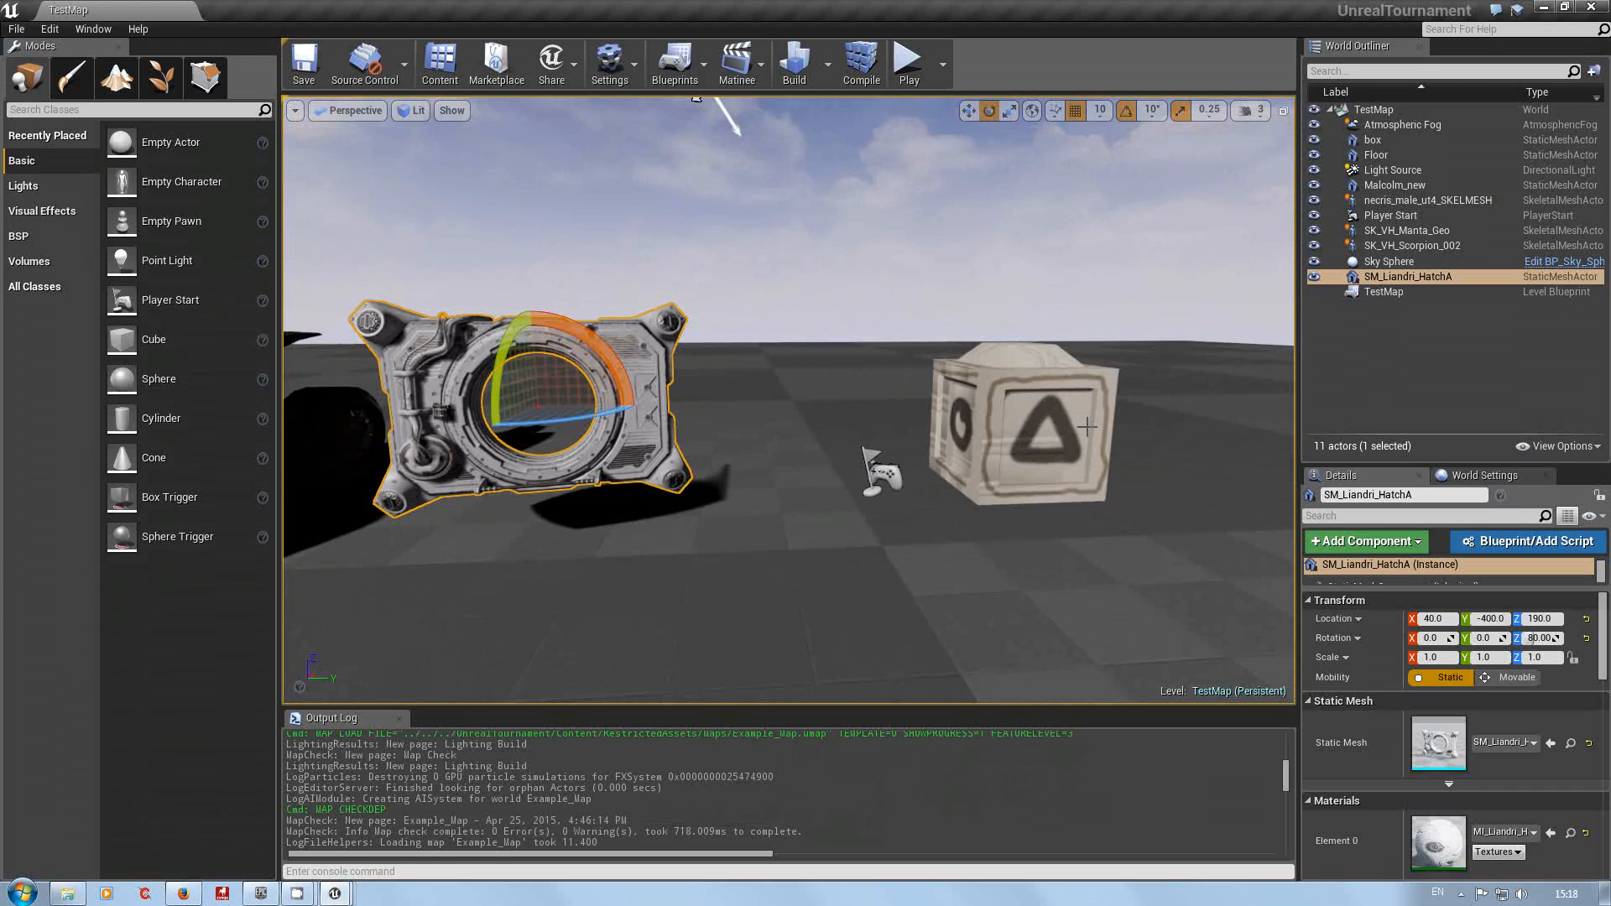
scroll(1086, 427, "up", 1)
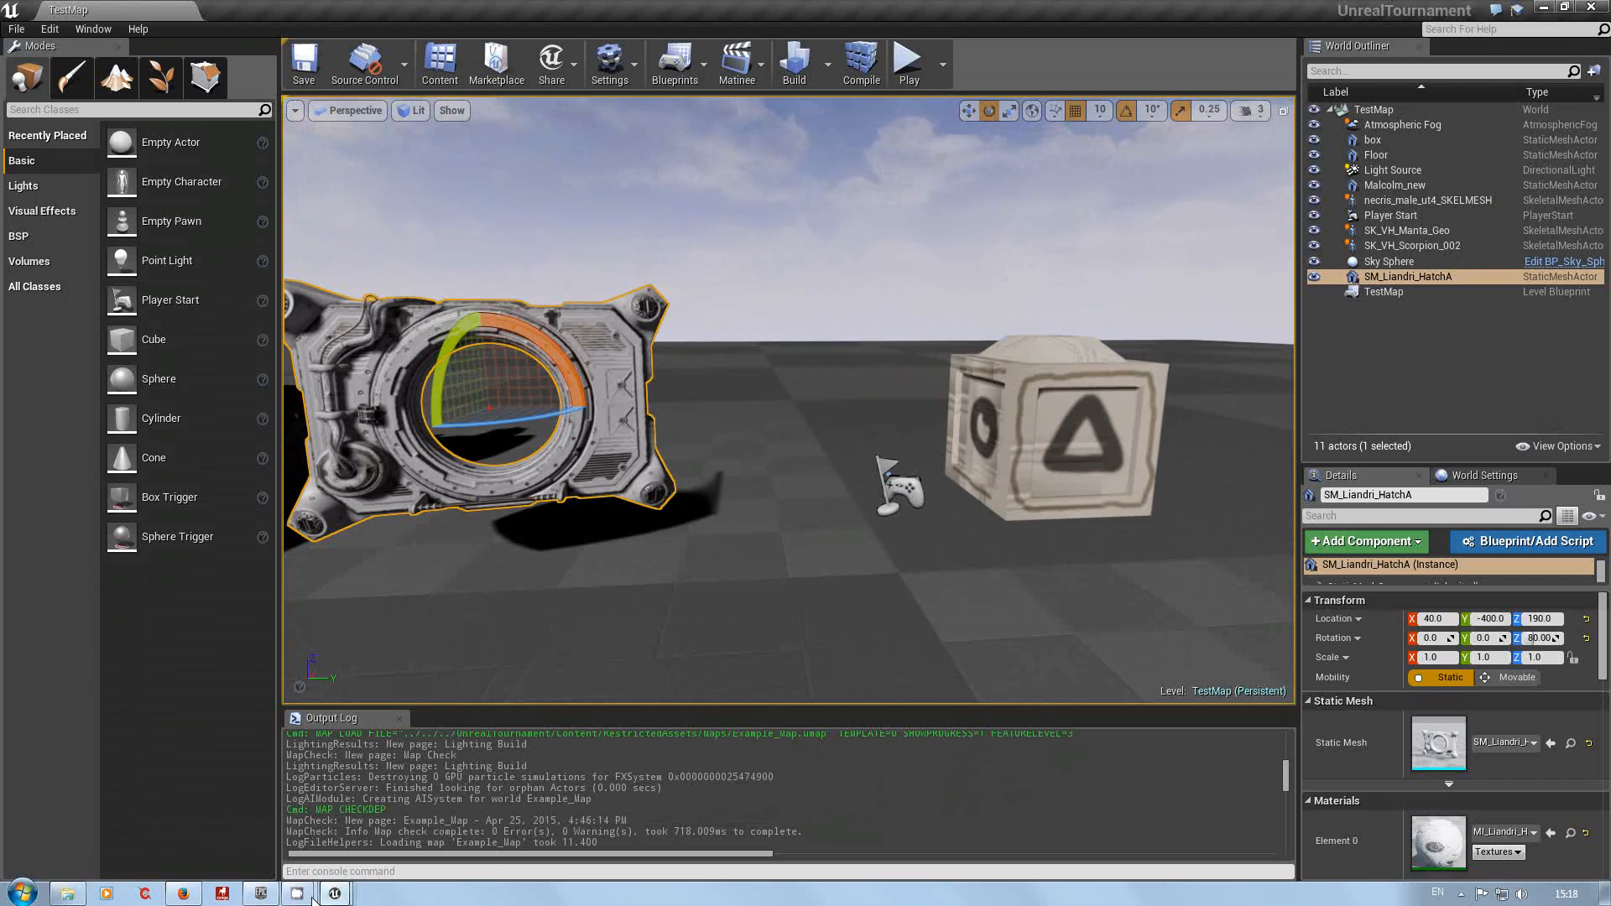
mouse_move(297, 893)
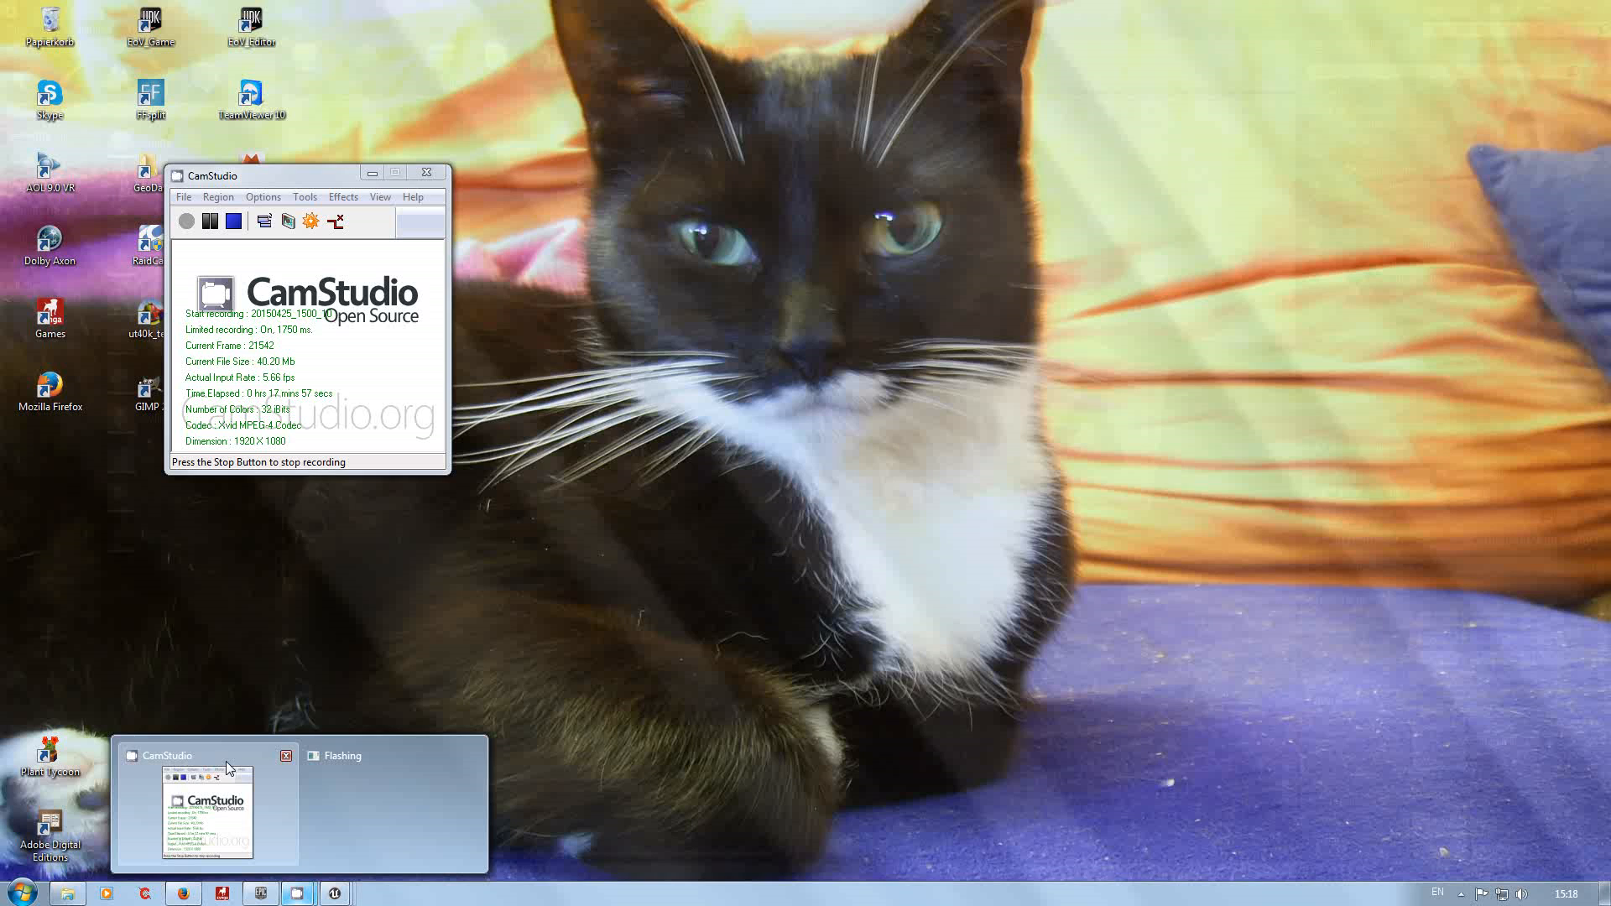